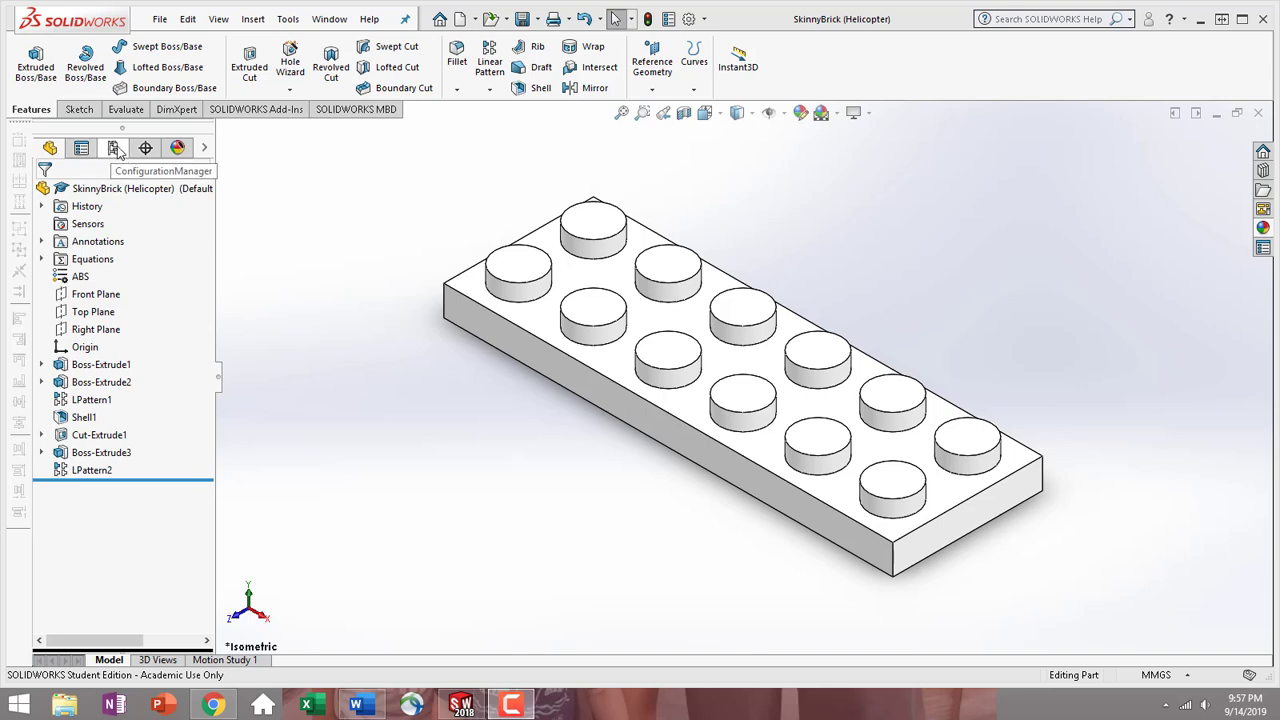
Display the list of configurations for the SkinnyBrick (Helicopter) part
click(116, 149)
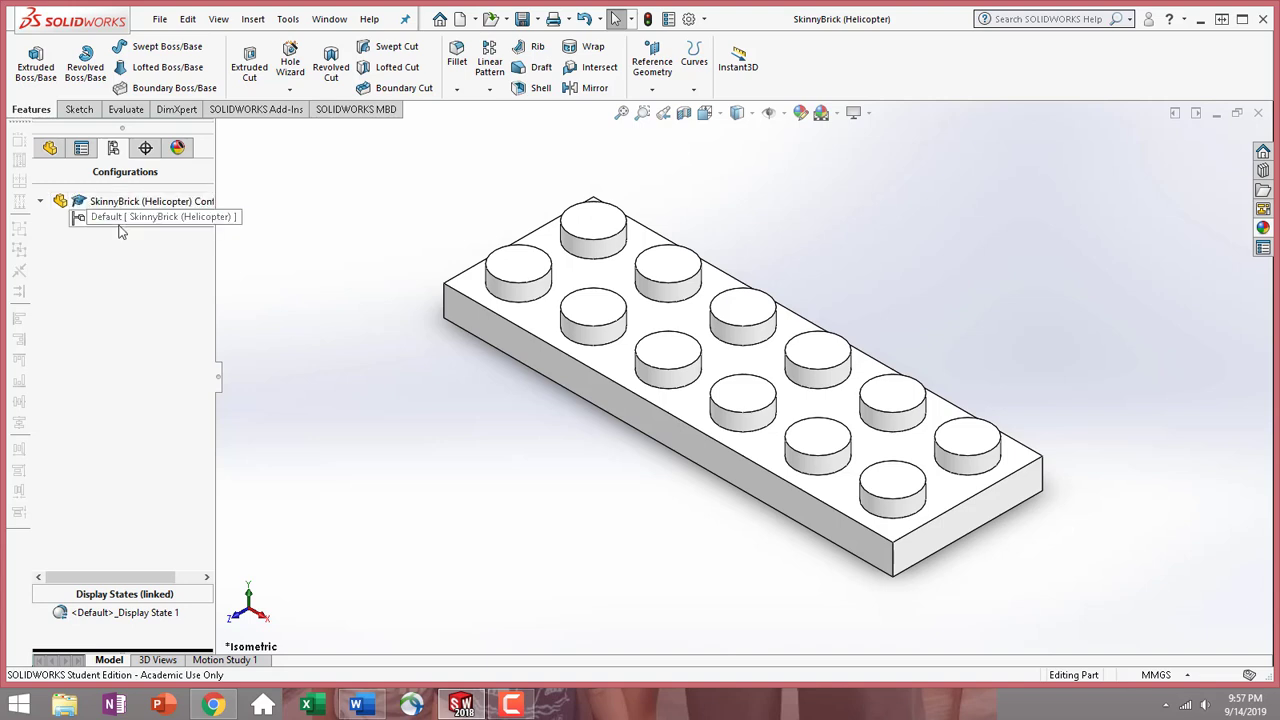
click(120, 229)
right_click(120, 229)
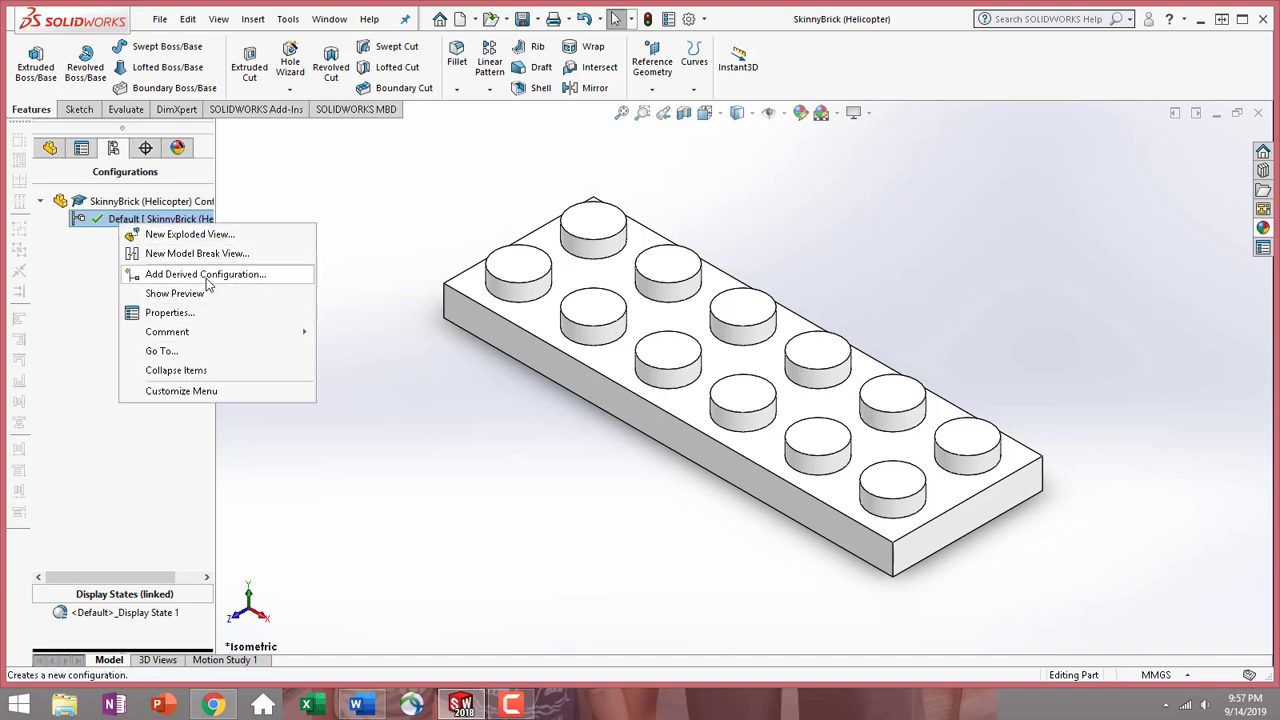
click(73, 277)
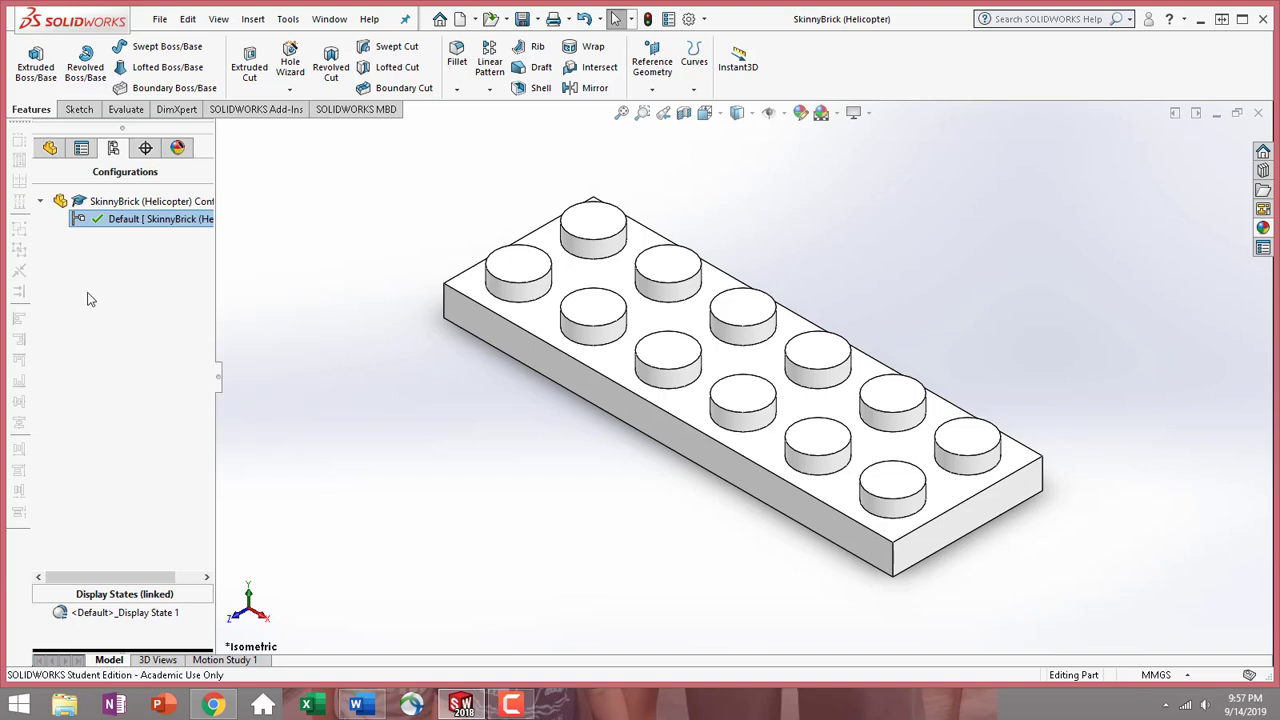
Add a configuration named 302001 to the SkinnyBrick part with the description "White 2x4"
click(142, 203)
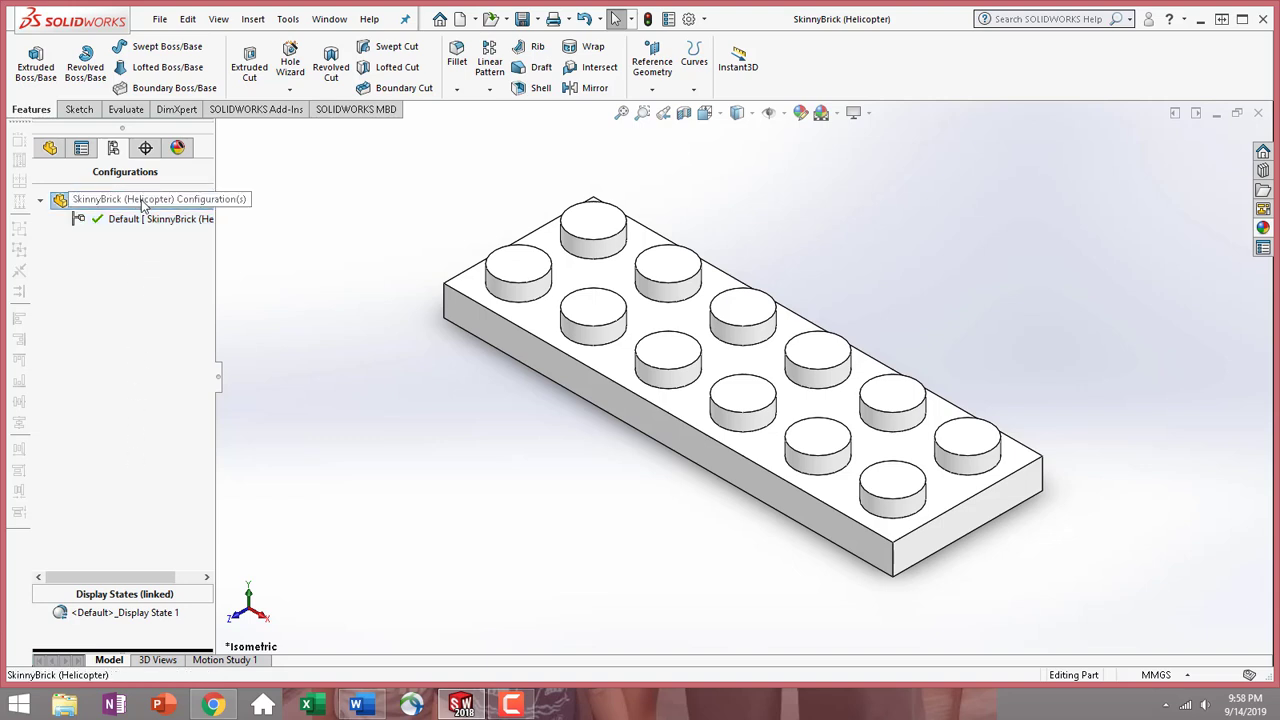
right_click(145, 205)
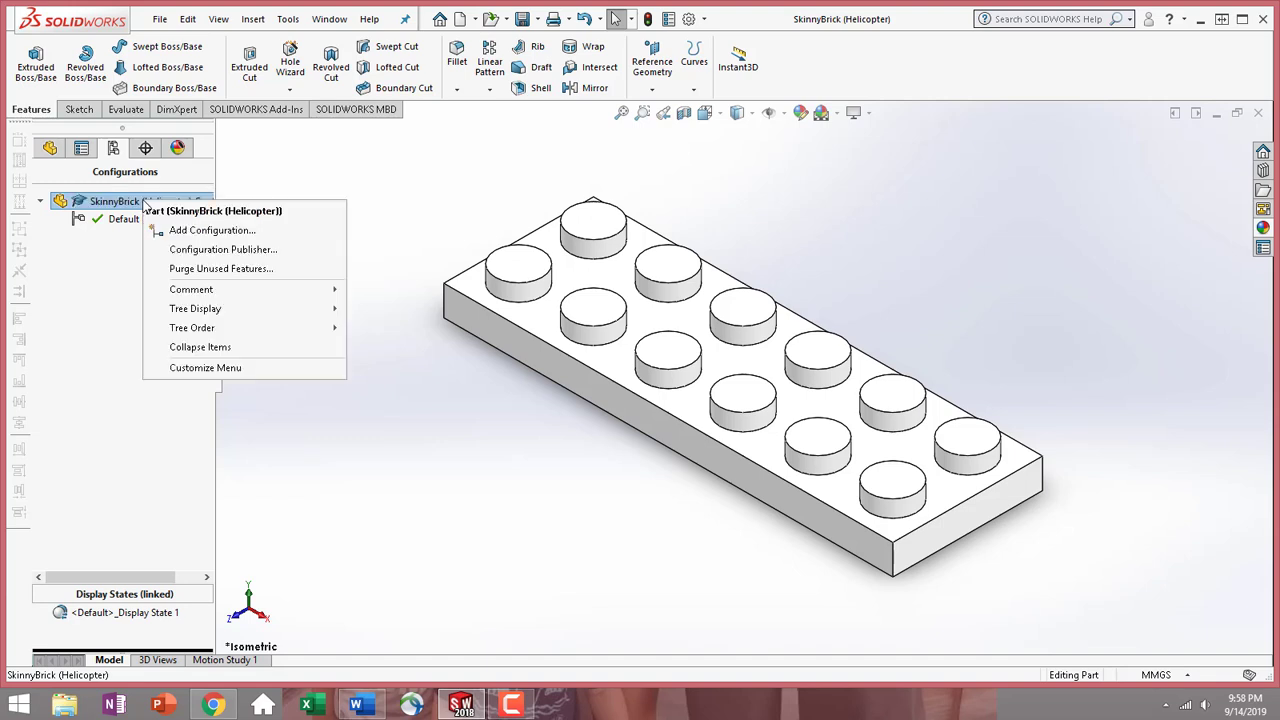
click(219, 235)
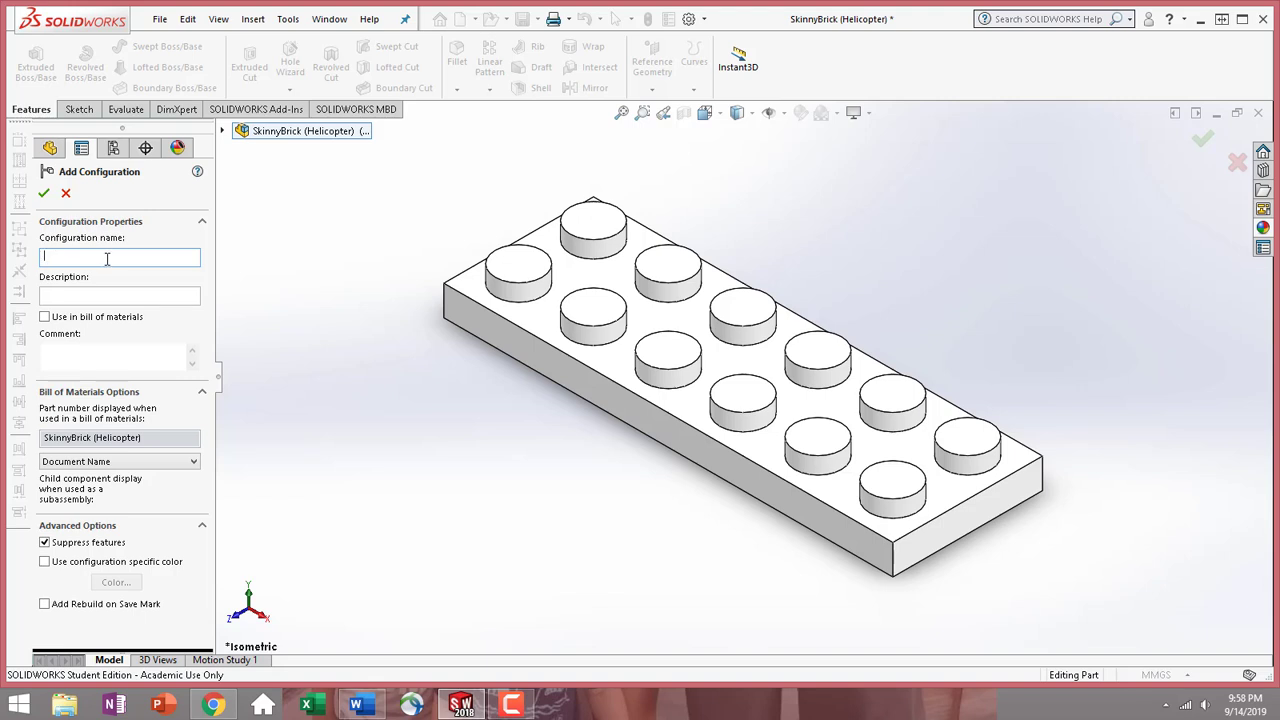
text(302001)
click(75, 293)
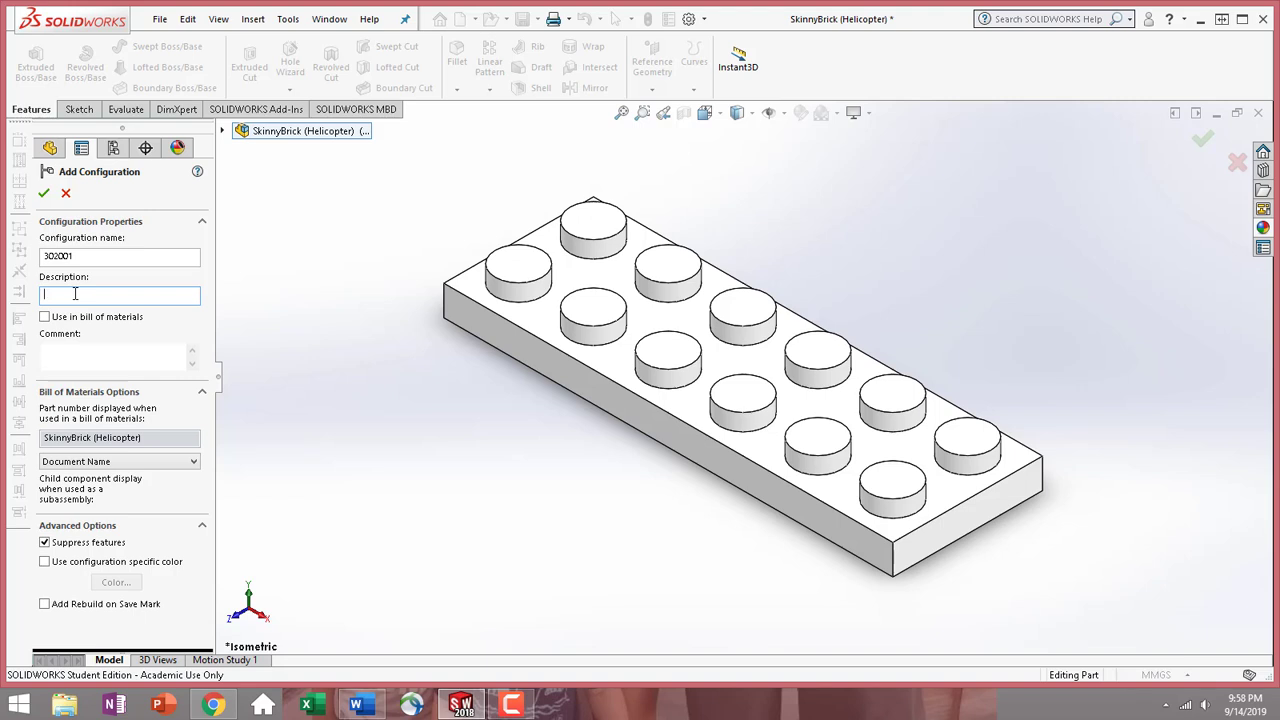
text(White 2x4)
click(44, 192)
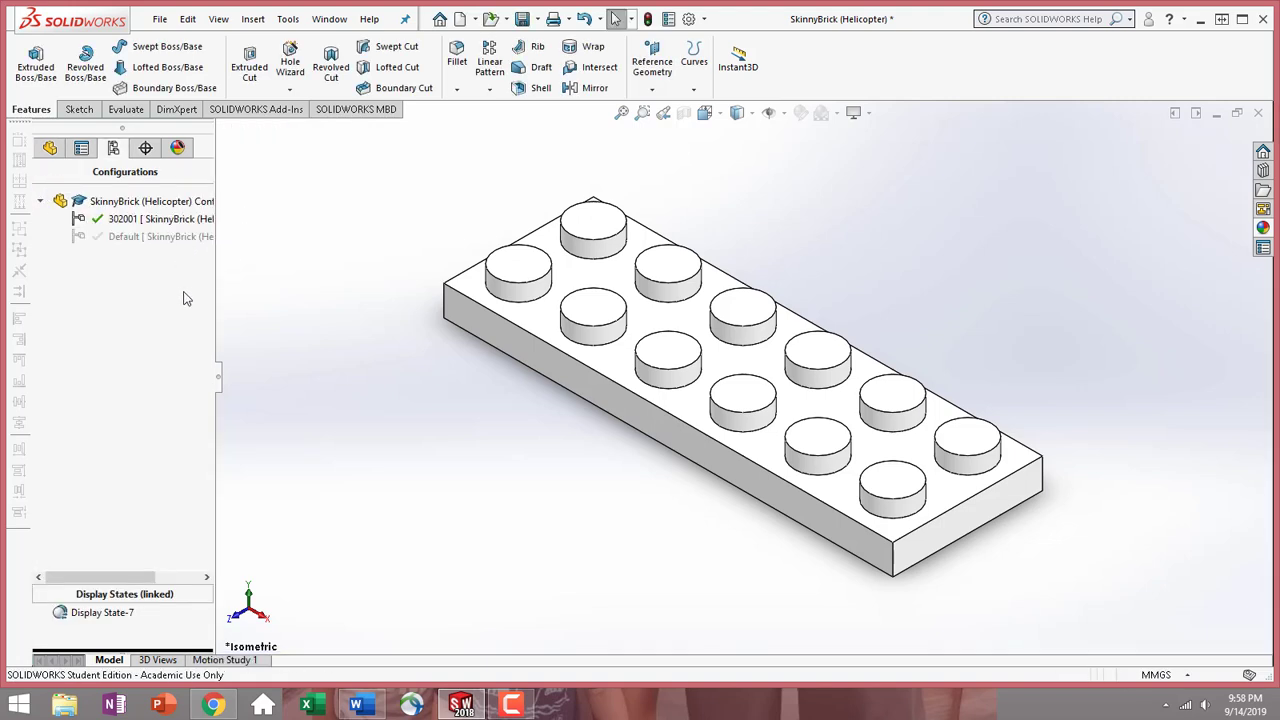
Add a configuration named 371021 to the SkinnyBrick part with the description "Red 1x4"
right_click(158, 205)
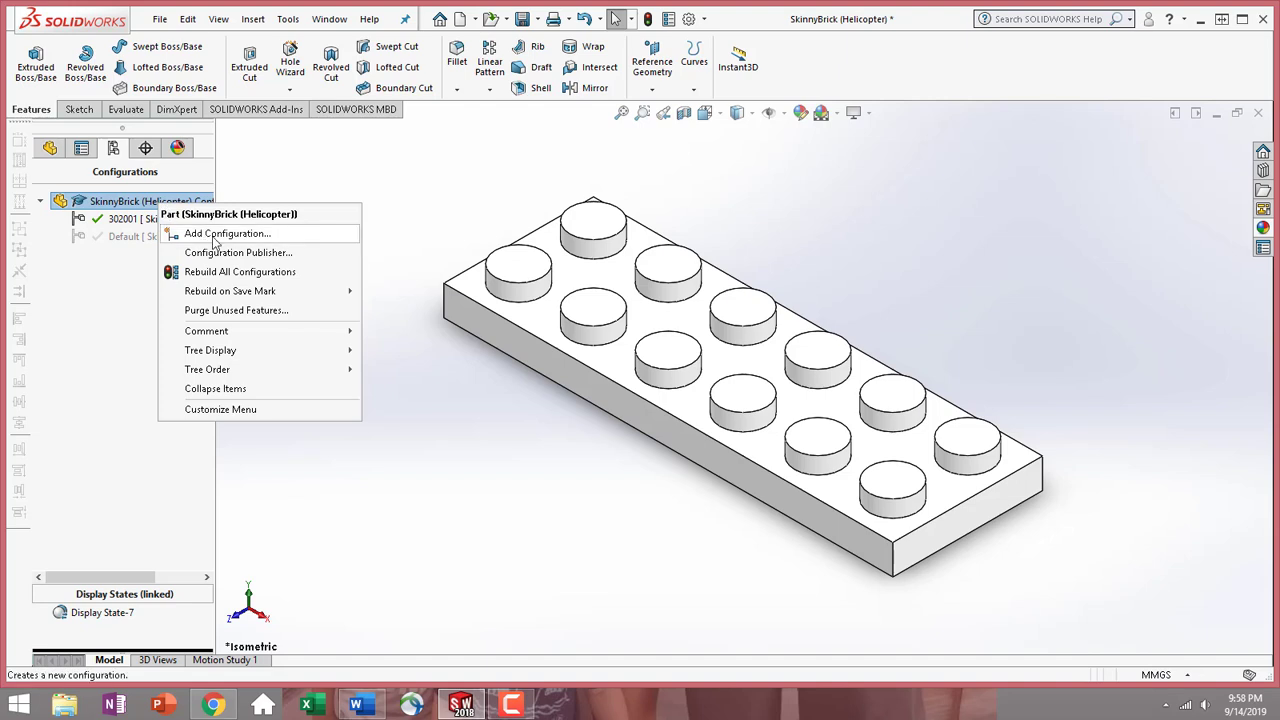
click(212, 234)
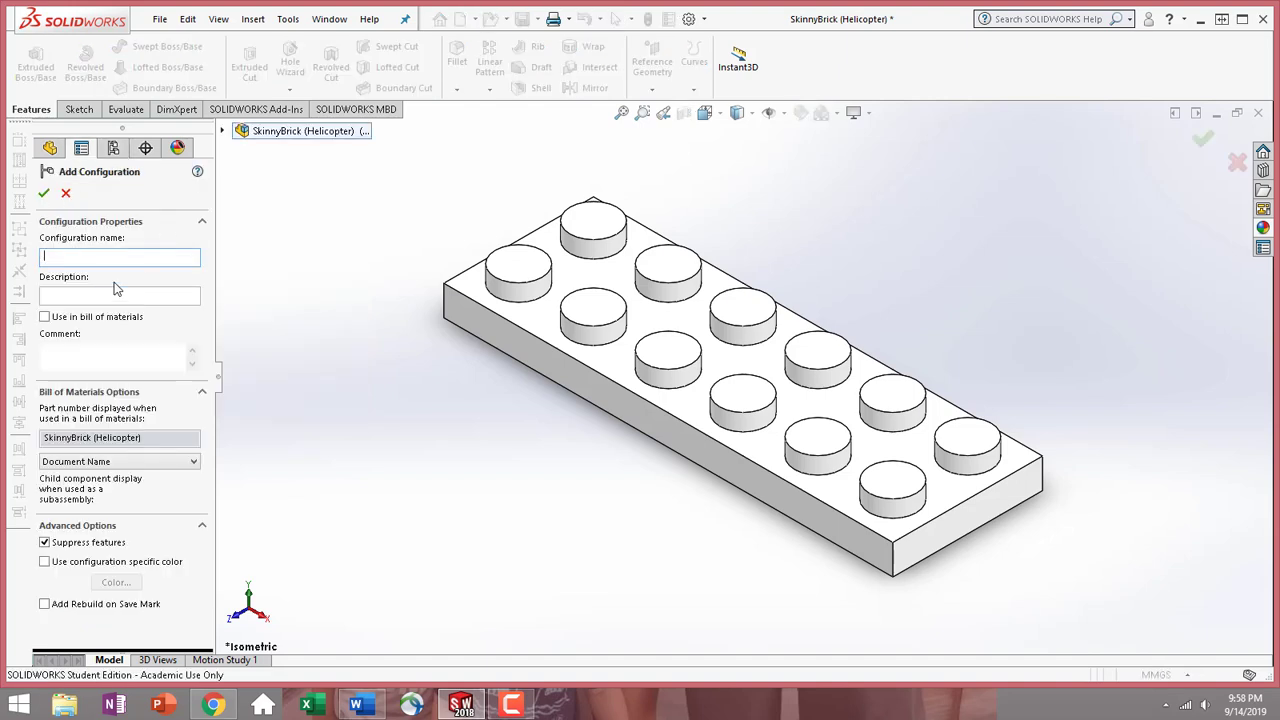
text(371021)
click(122, 294)
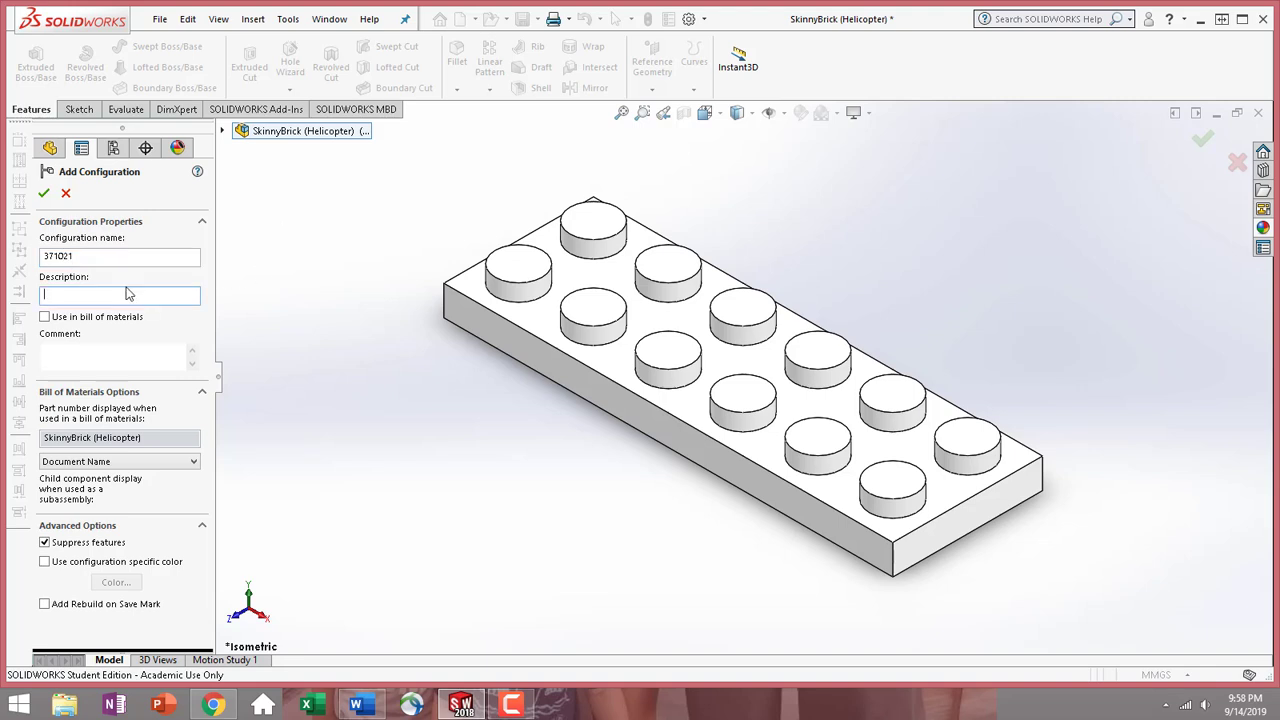
text(Red 1x4)
click(43, 193)
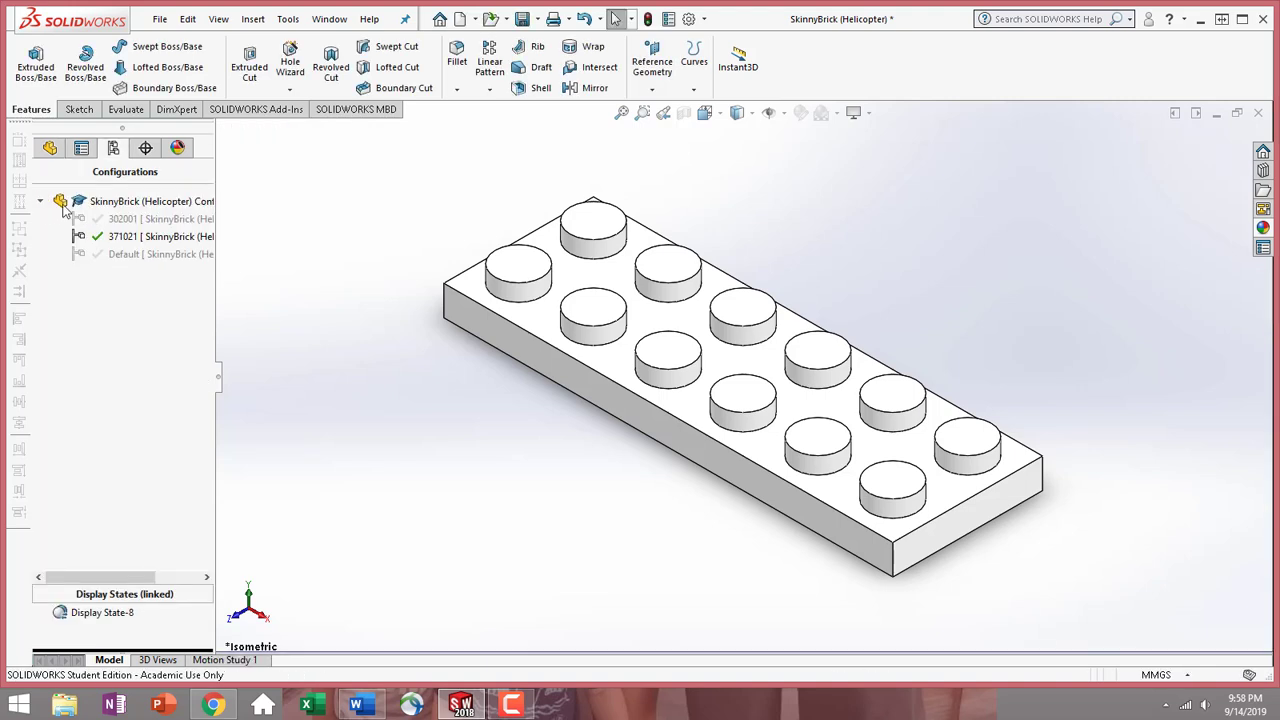
Add a configuration named 4211056 to the SkinnyBrick part with the description "Gray 1x6"
right_click(140, 205)
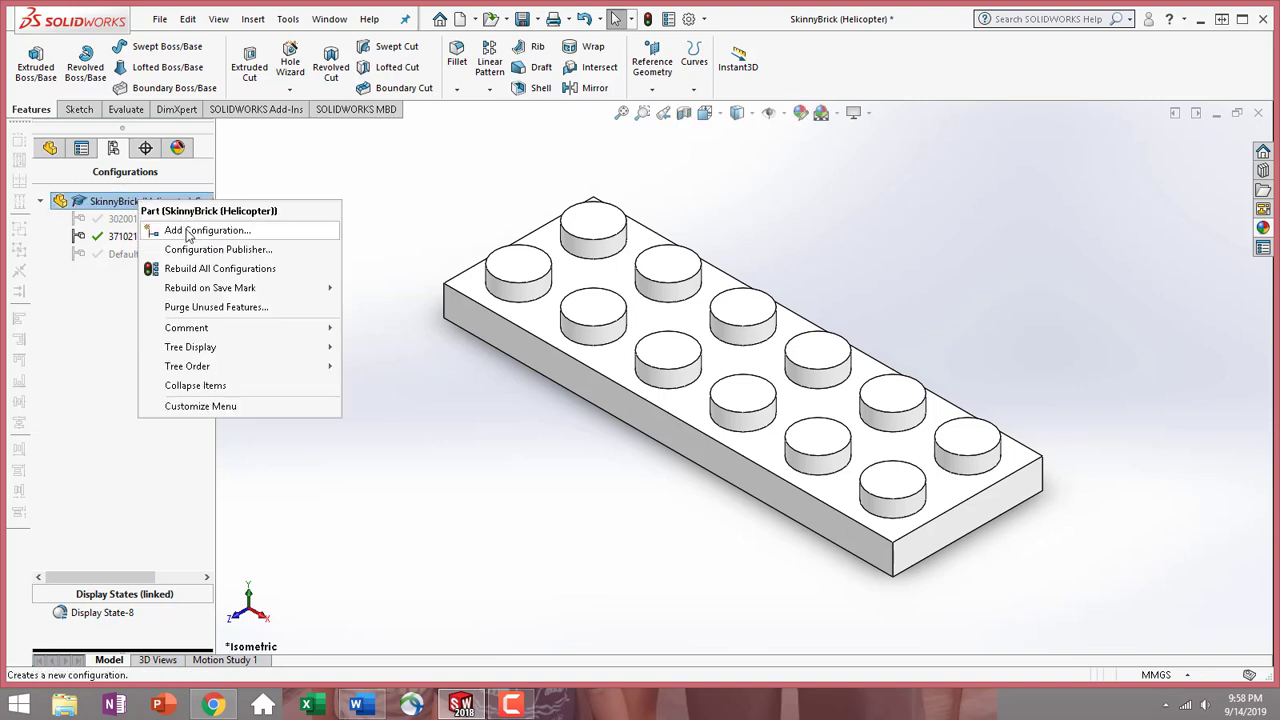
click(172, 232)
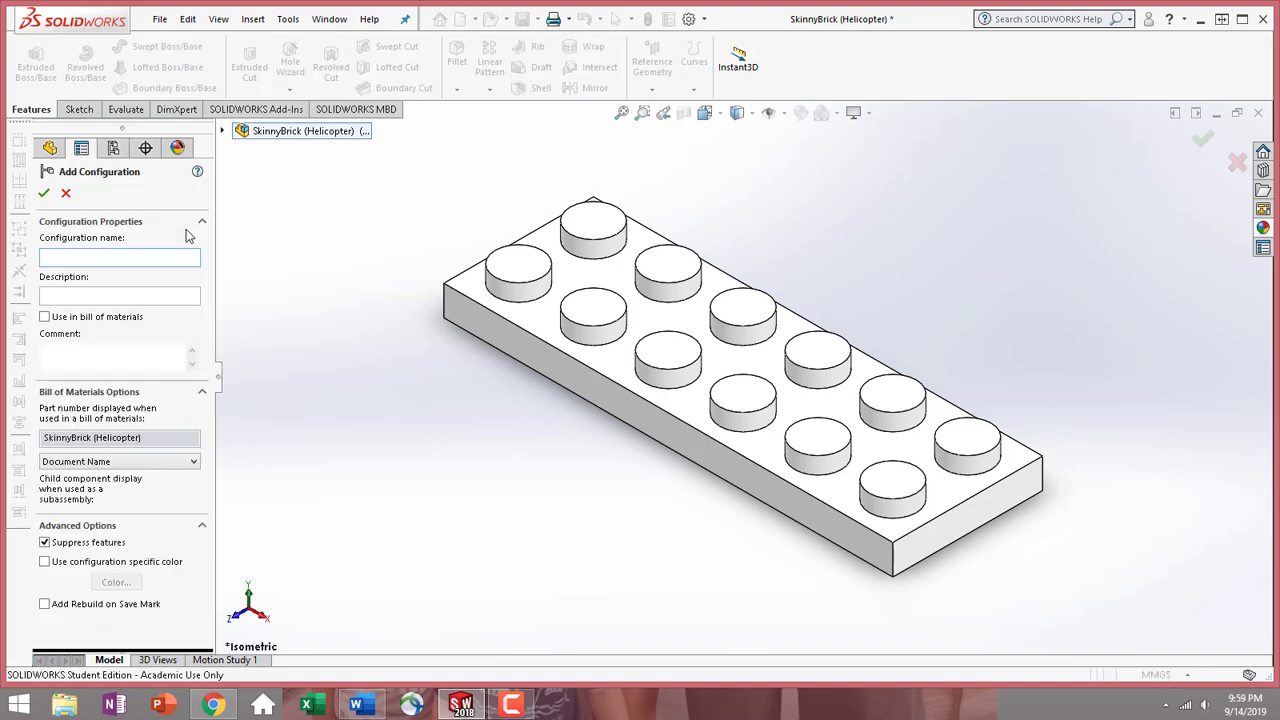
text(4211056)
click(134, 295)
text(Gray )
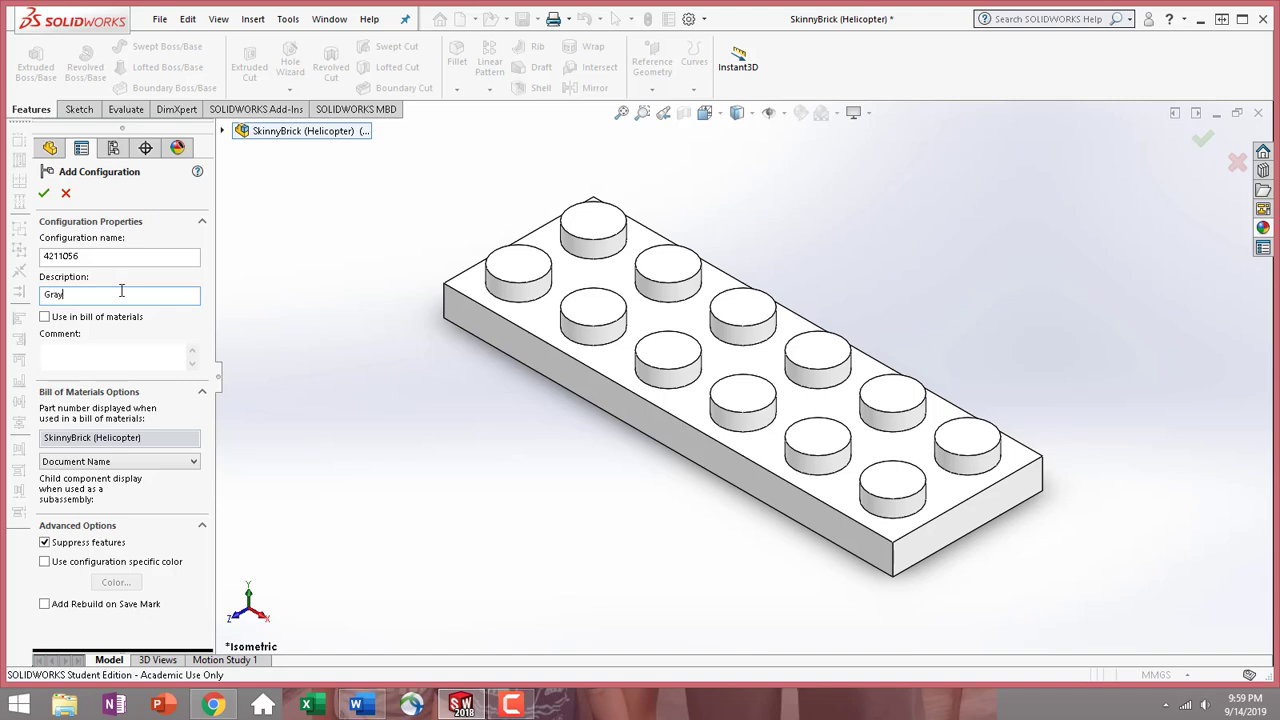
text(1x6)
click(44, 193)
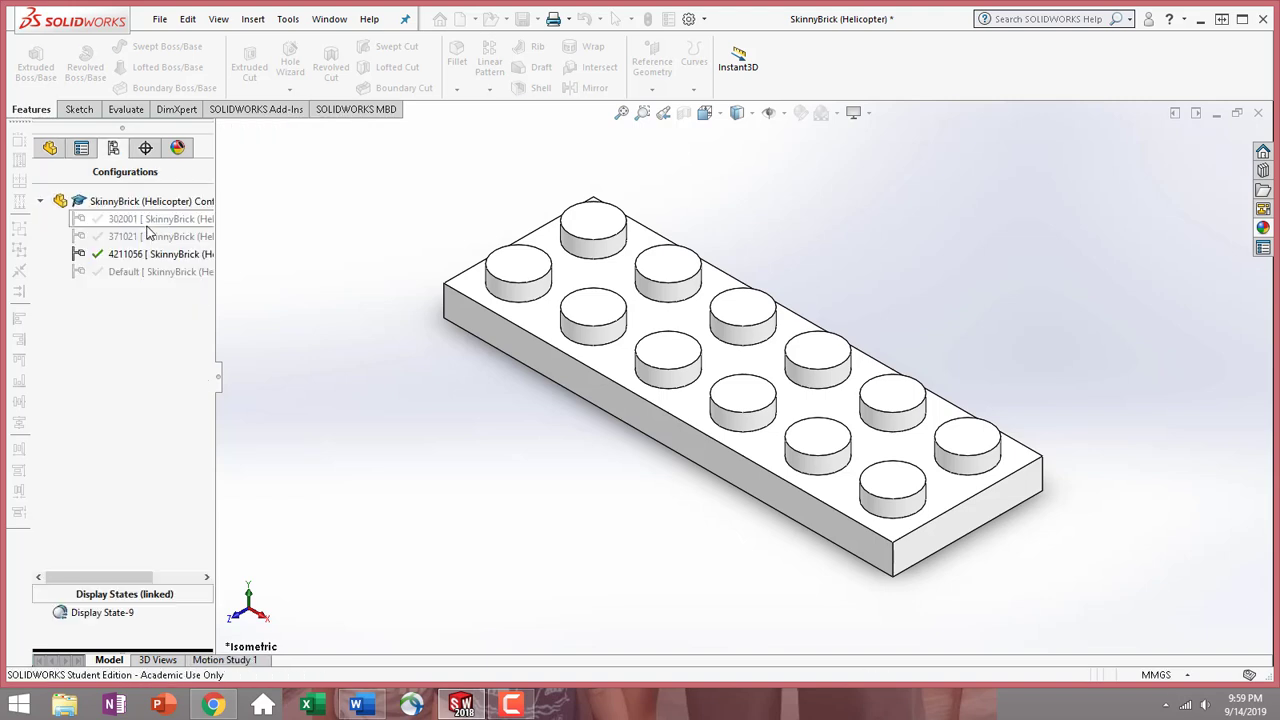
Add a configuration named 302221 to the SkinnyBrick part with the description "Red 2x2"
right_click(138, 207)
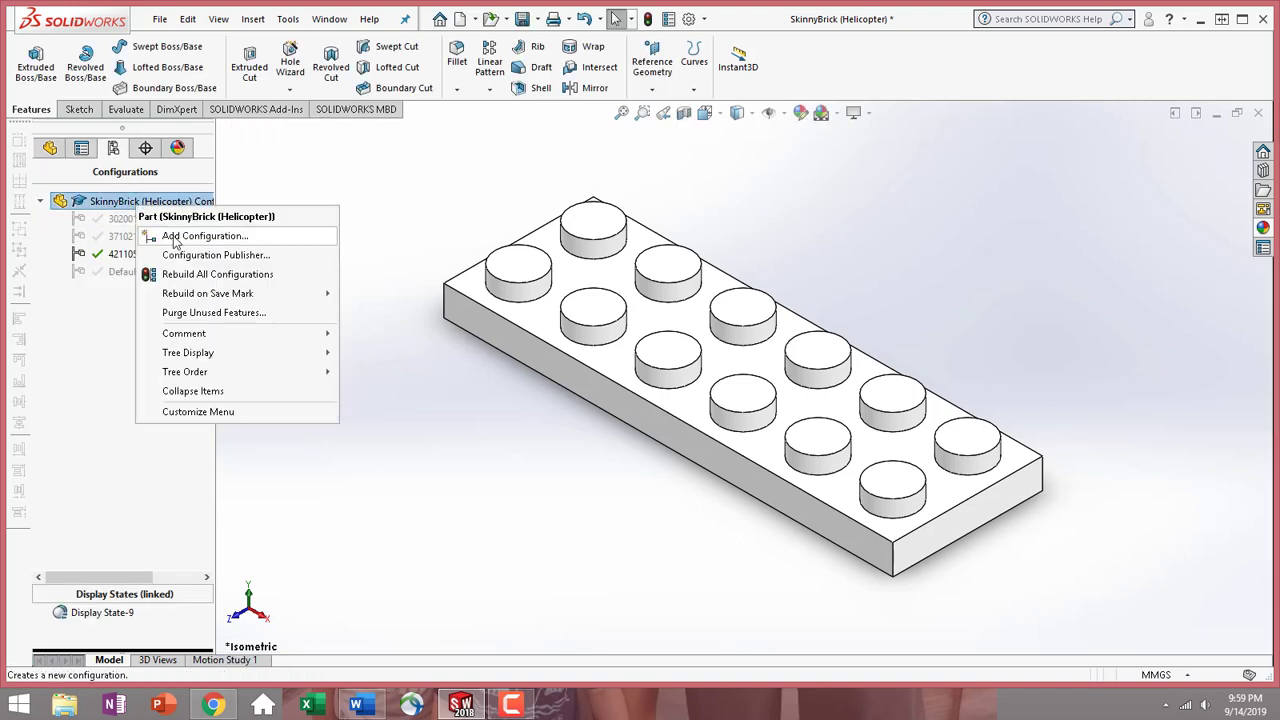
click(175, 238)
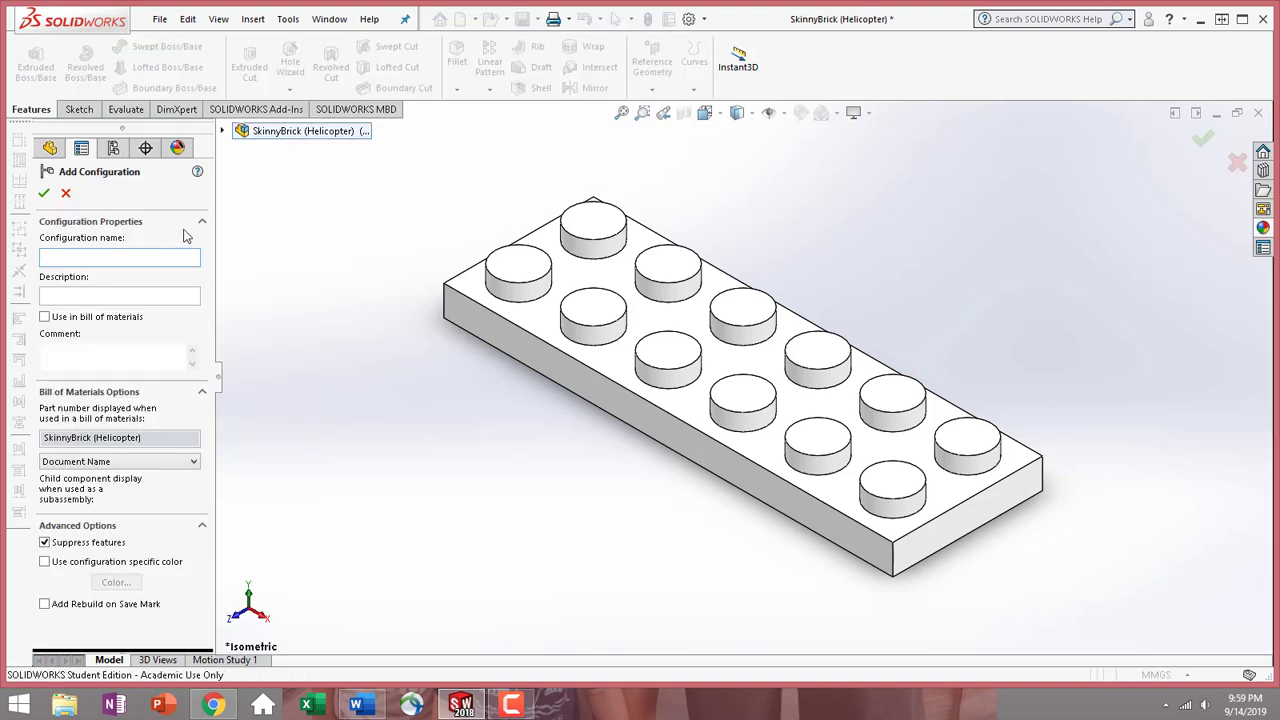
text(302221)
click(148, 295)
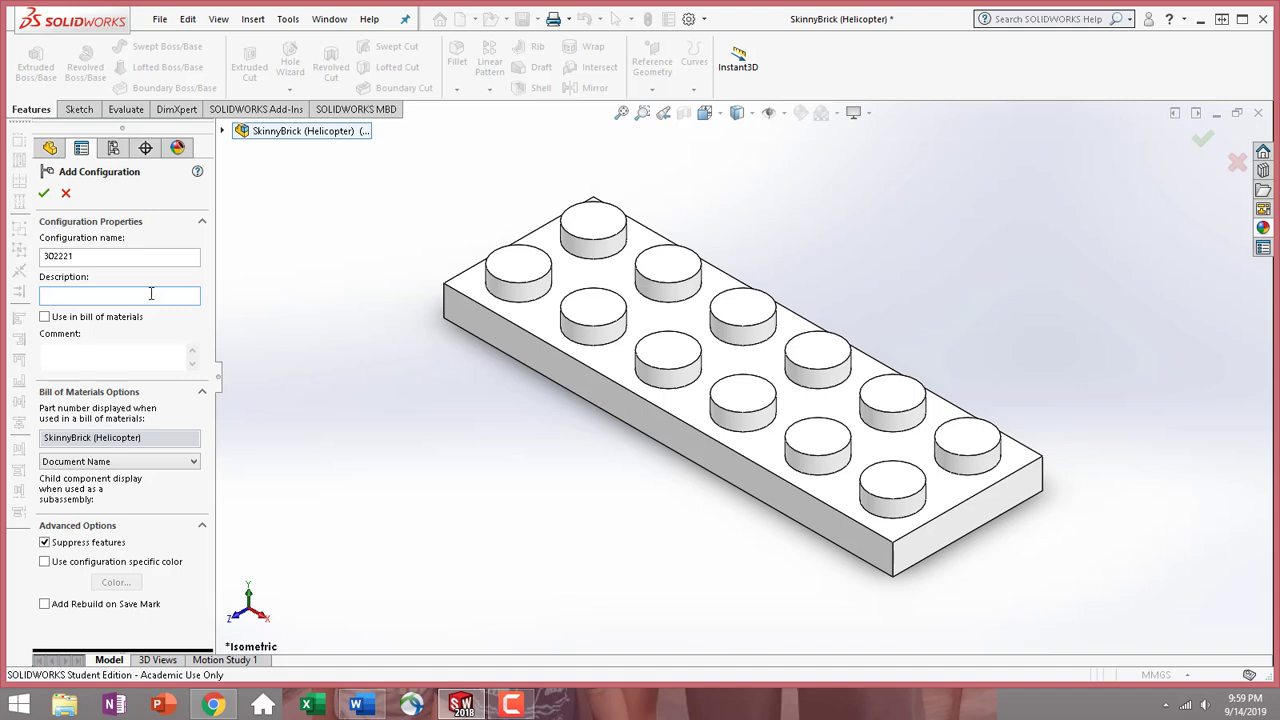
text(Red 2x2)
click(43, 195)
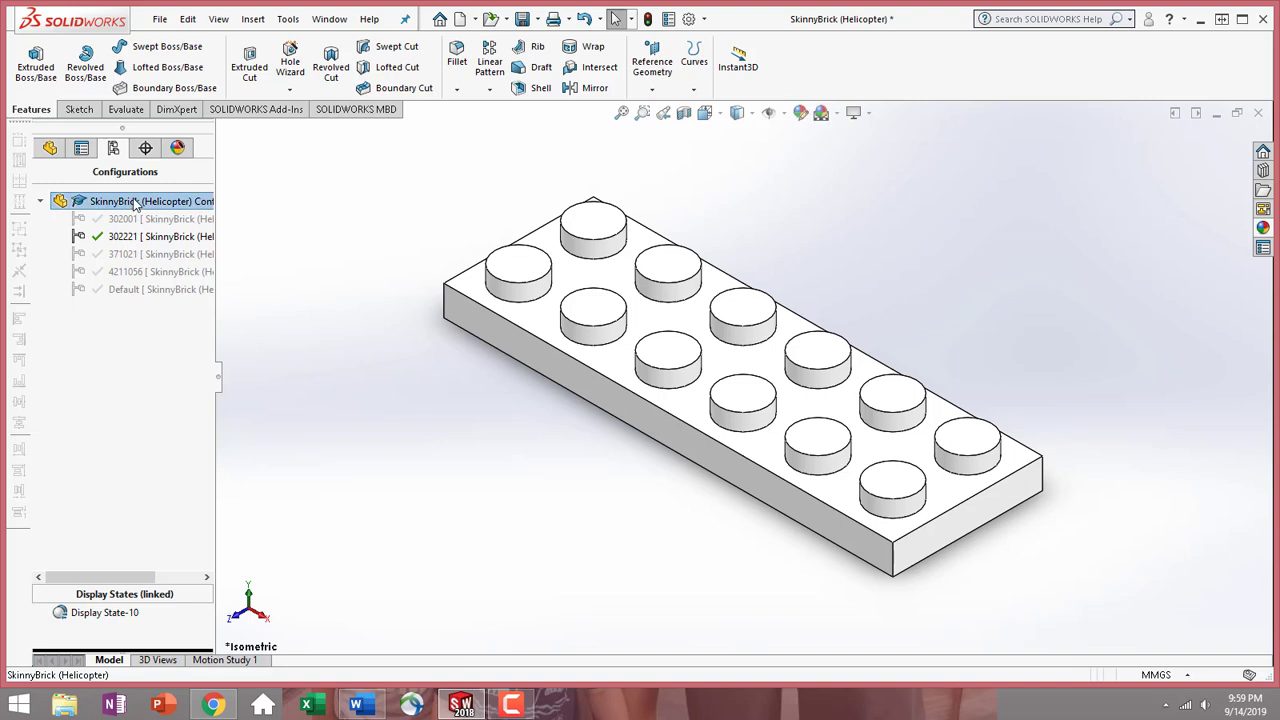
Add a configuration named 302121 to the SkinnyBrick part with the description "Red 2x3"
right_click(135, 202)
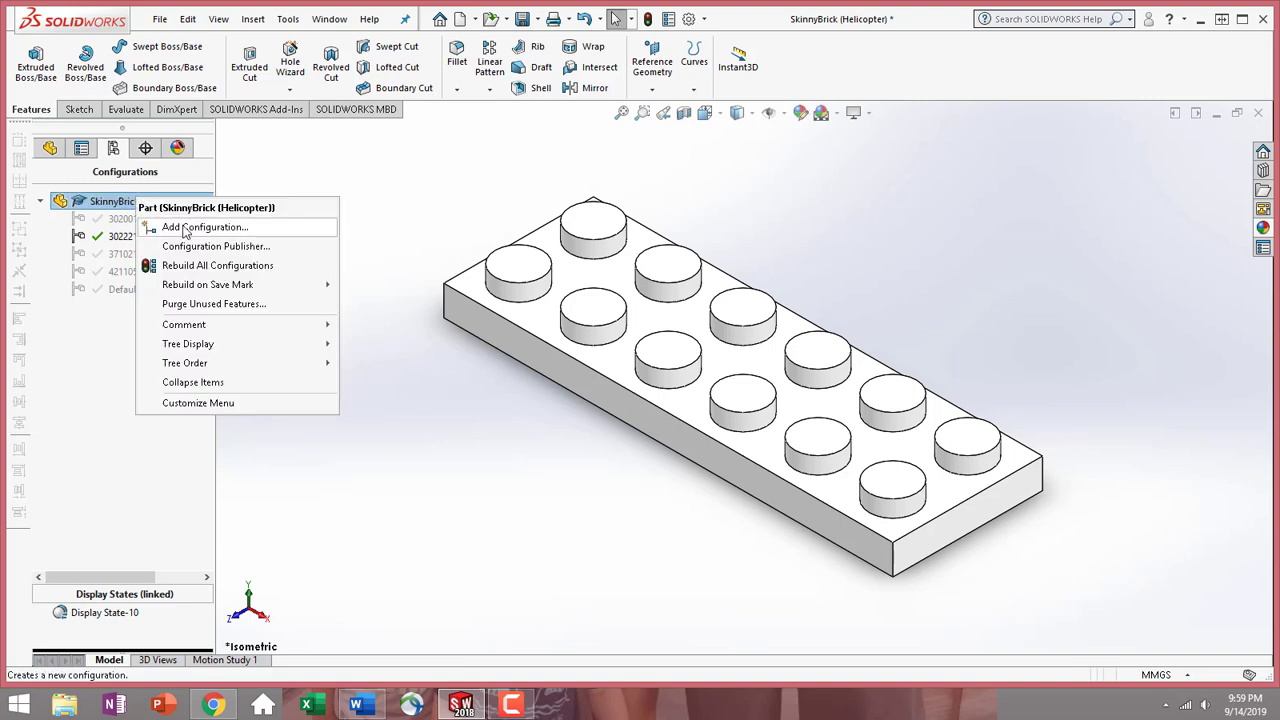
click(190, 227)
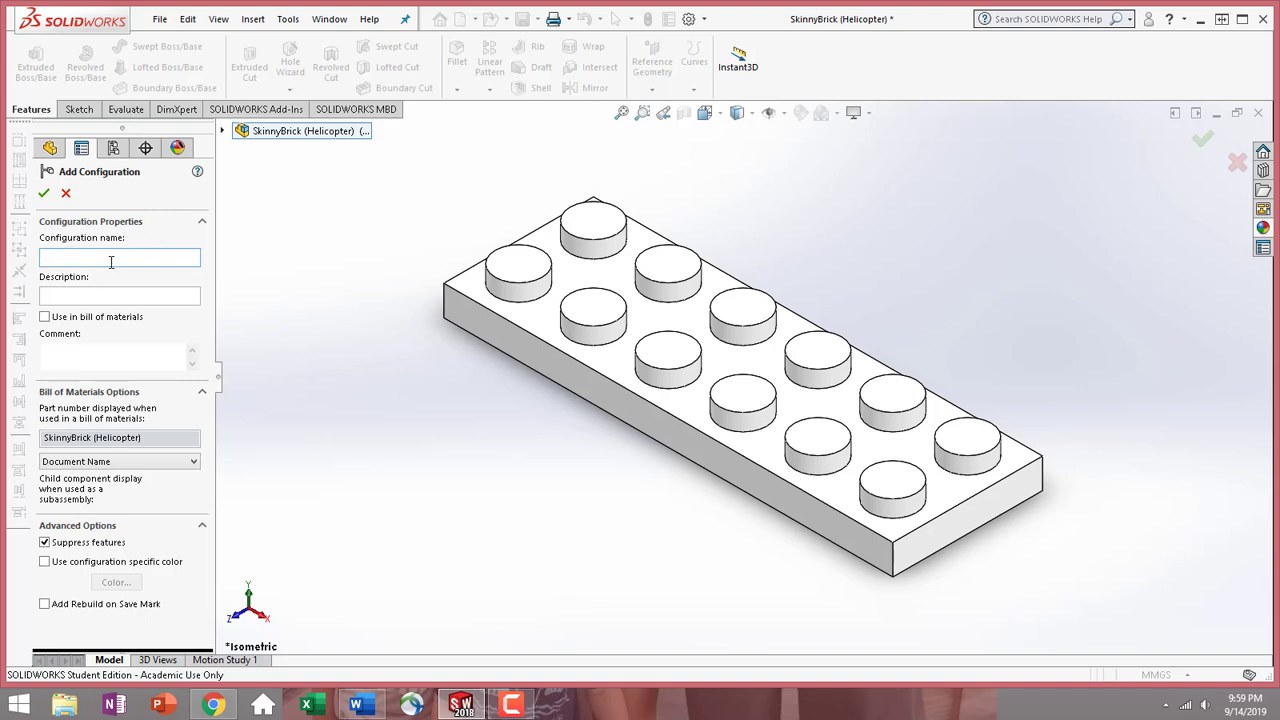
text(302121)
click(90, 294)
text(Red)
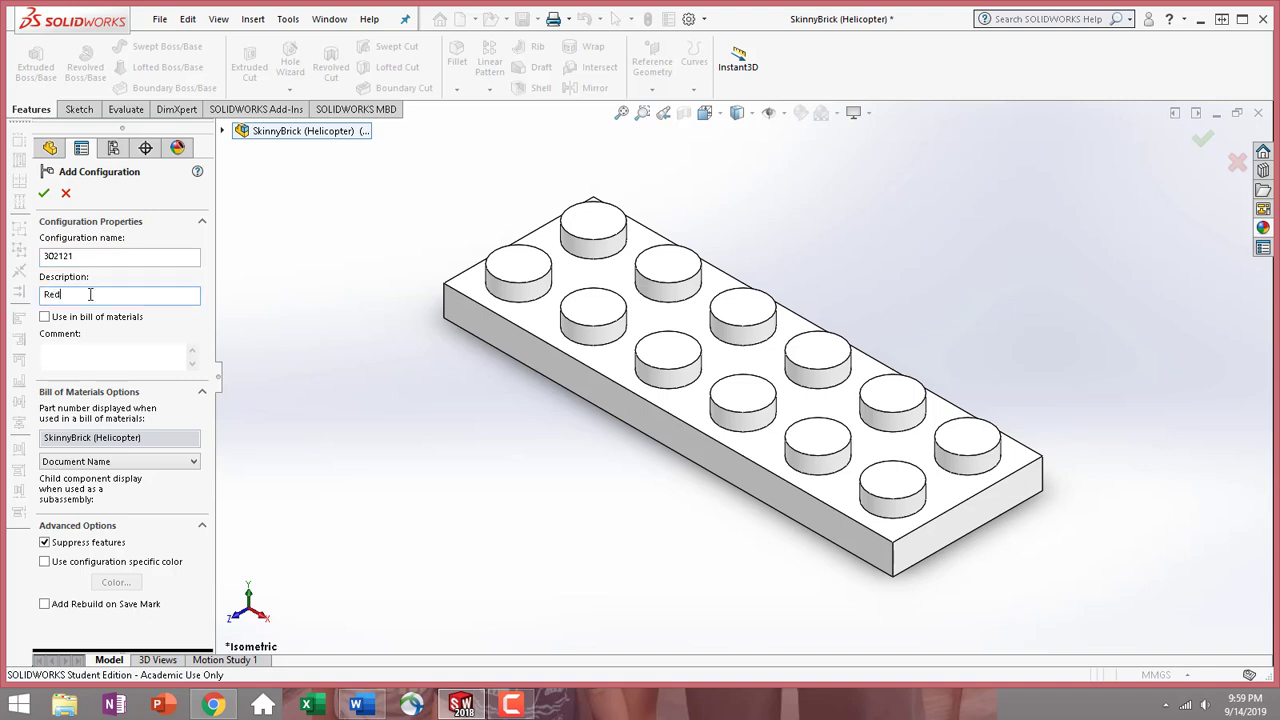
text( 2x3)
click(44, 193)
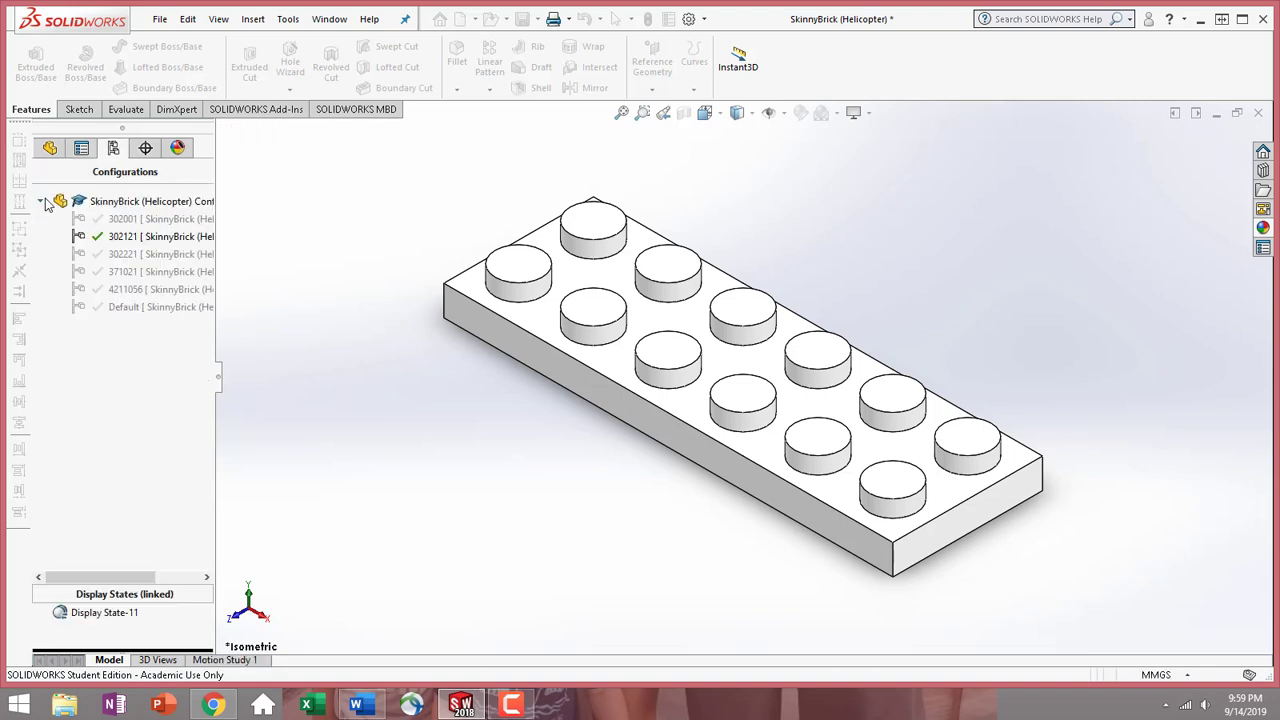
Add a configuration named 302021 to the SkinnyBrick part with the description "Red 2x4"
right_click(137, 202)
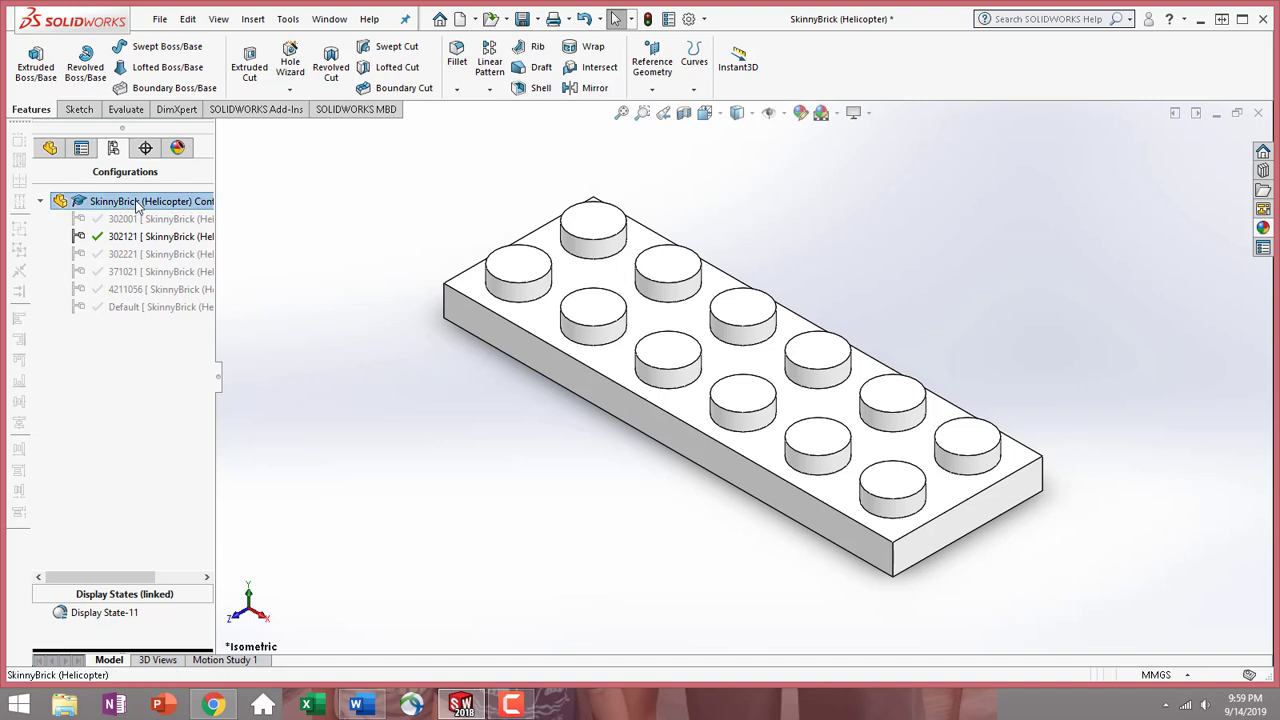
click(190, 233)
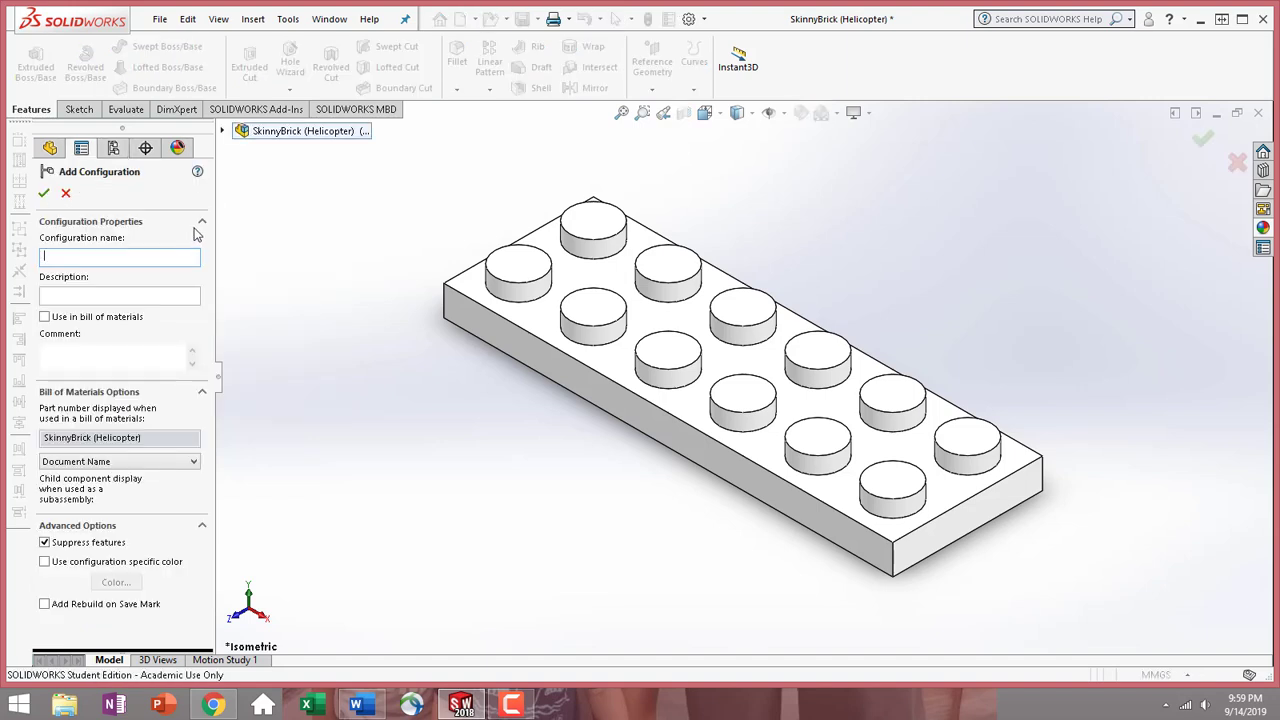
text(302121)
click(96, 296)
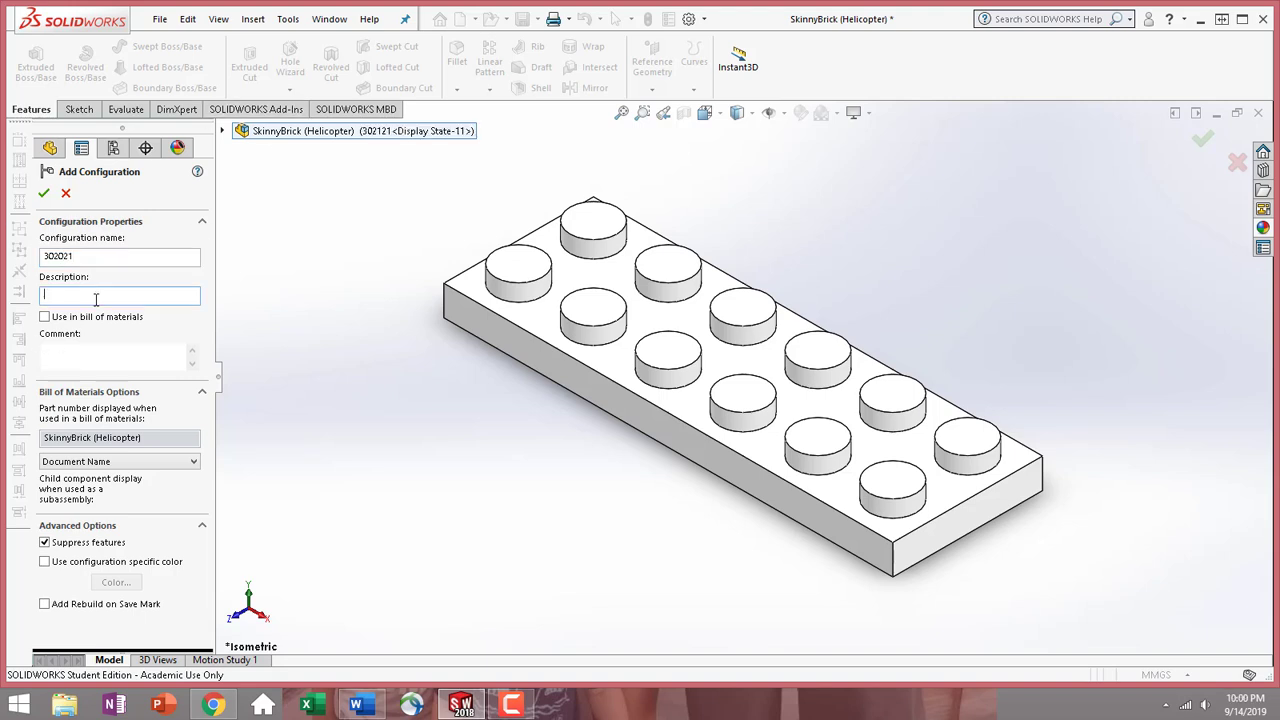
text(Red 2x4)
click(43, 193)
Add a configuration named 379521 to the SkinnyBrick part with the description "Red 2x6"
right_click(145, 205)
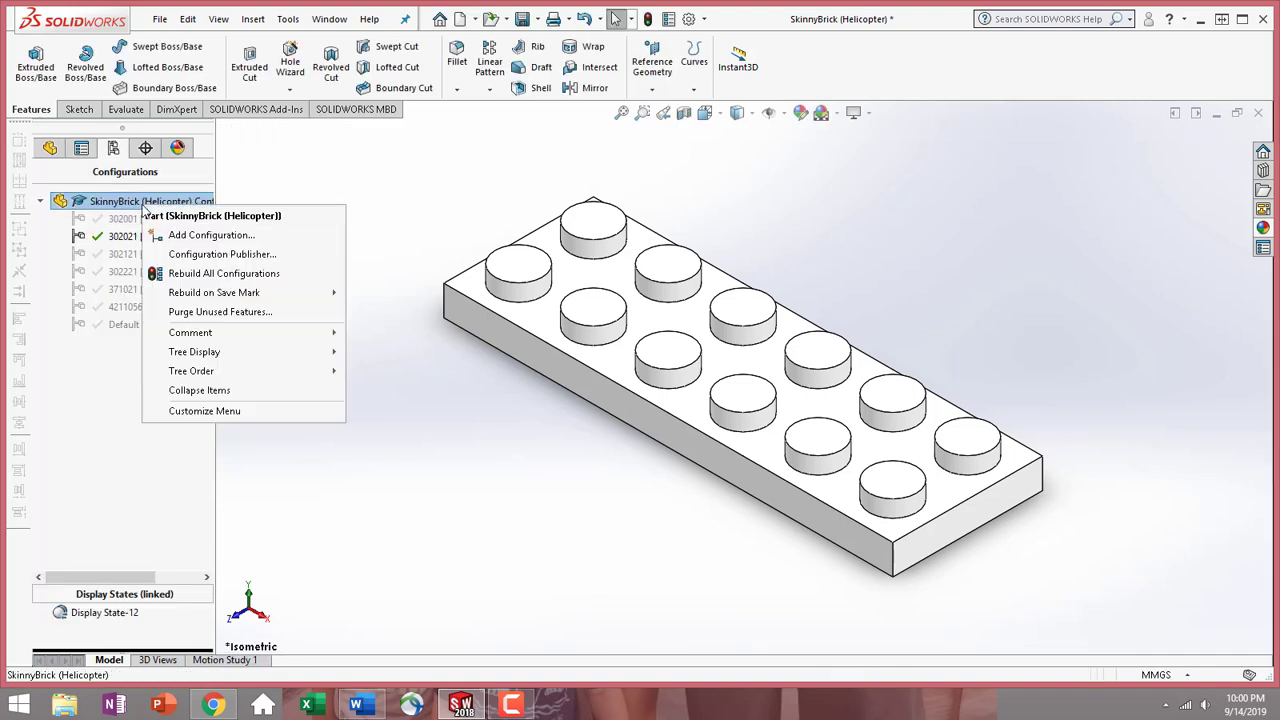
click(182, 236)
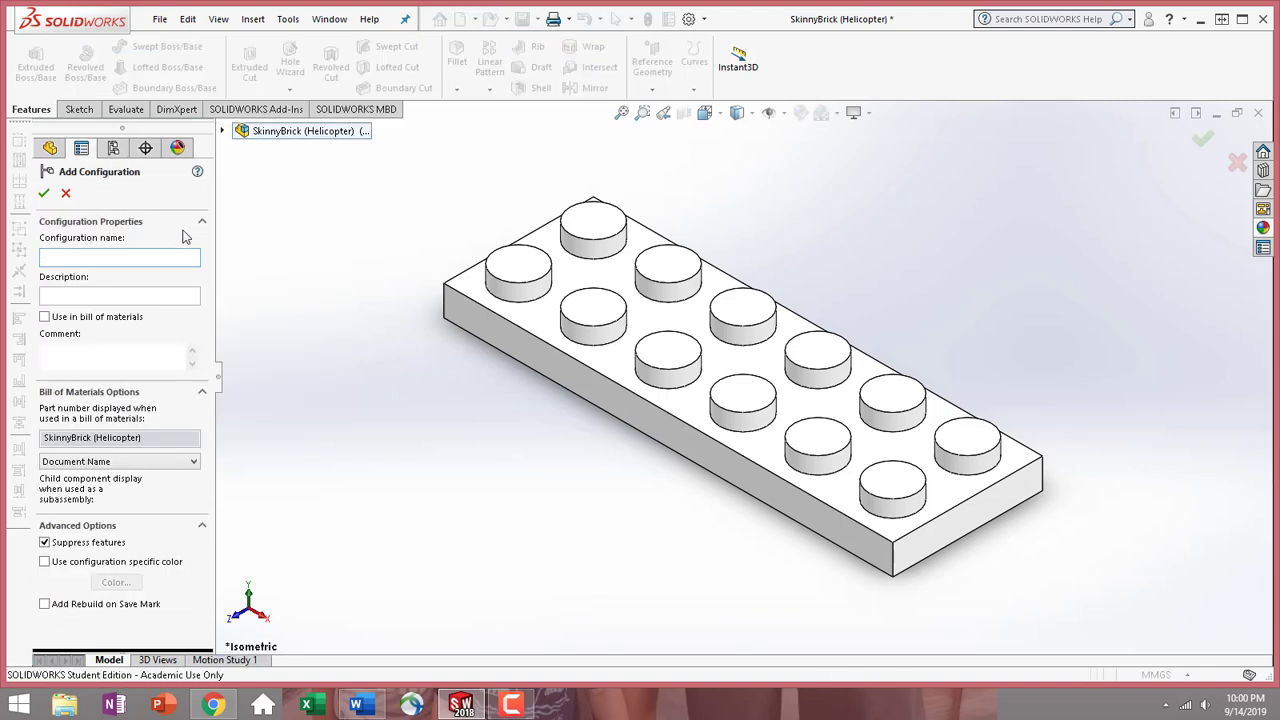
click(152, 255)
text(379521)
click(172, 294)
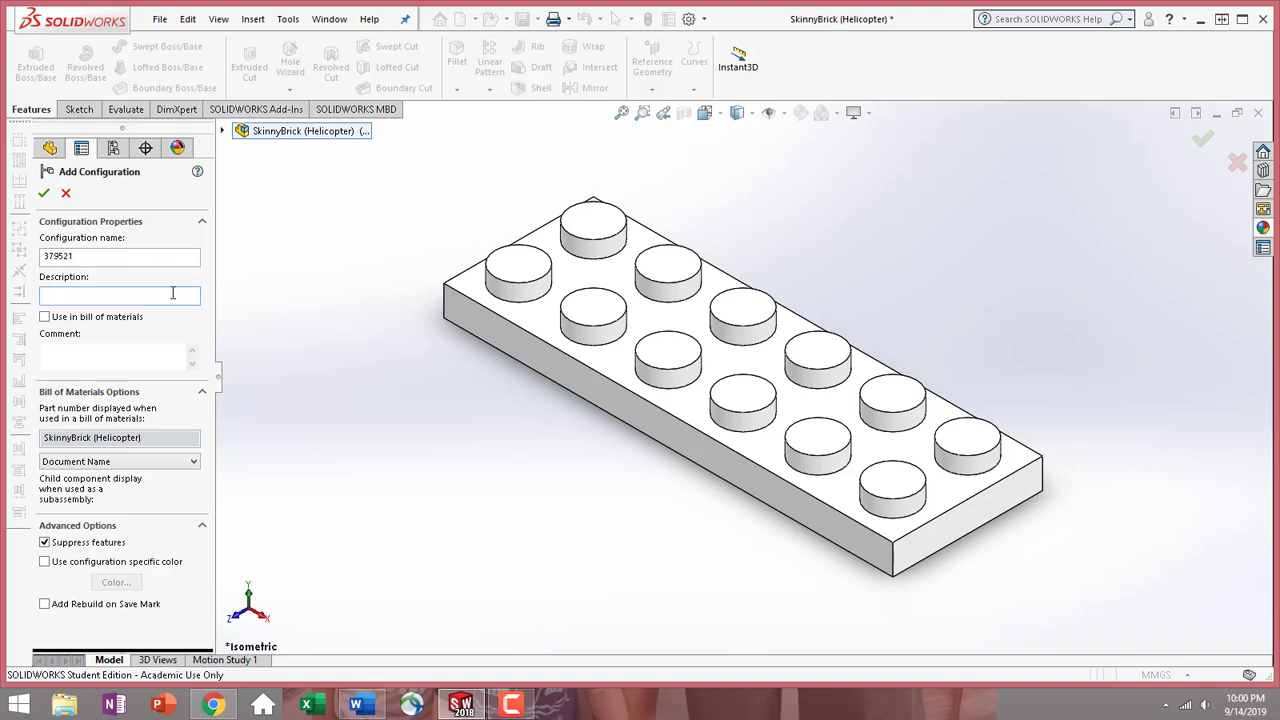
text(Red 2x6)
click(43, 193)
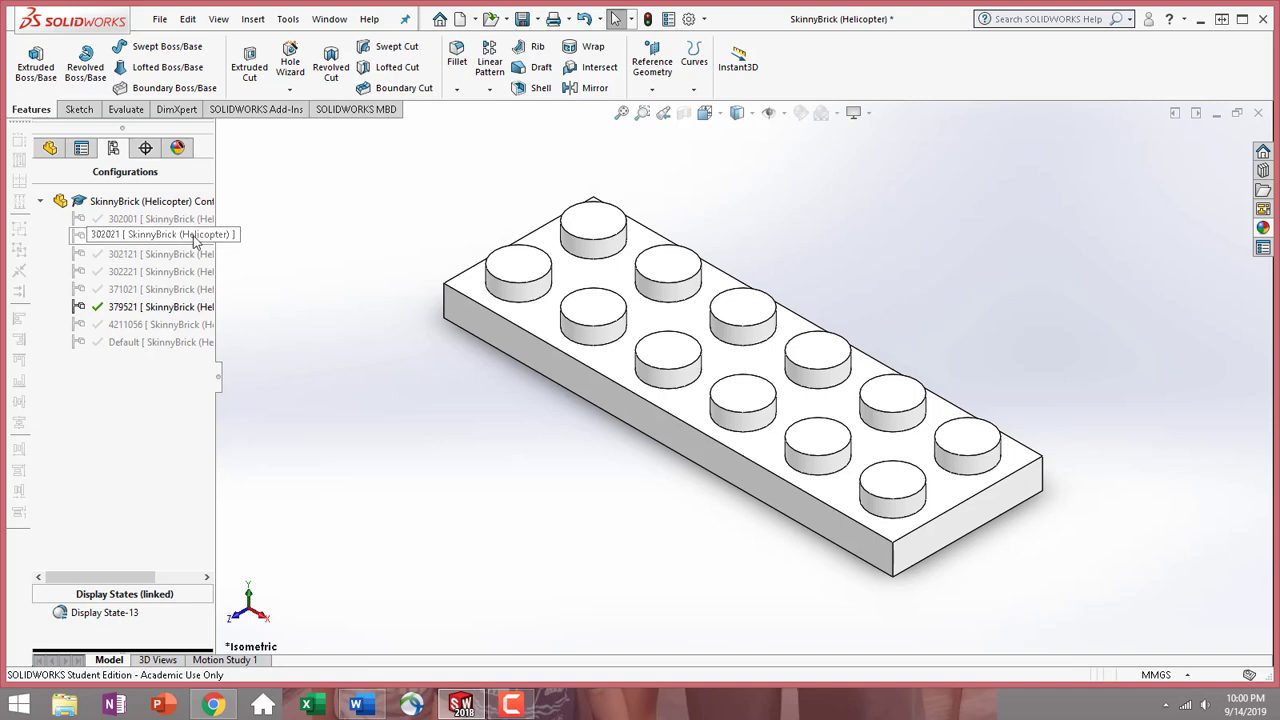
Add a top-level configuration named Flat Brick to the SkinnyBrick part with the description "Parent Gray 2x1"
double_click(188, 314)
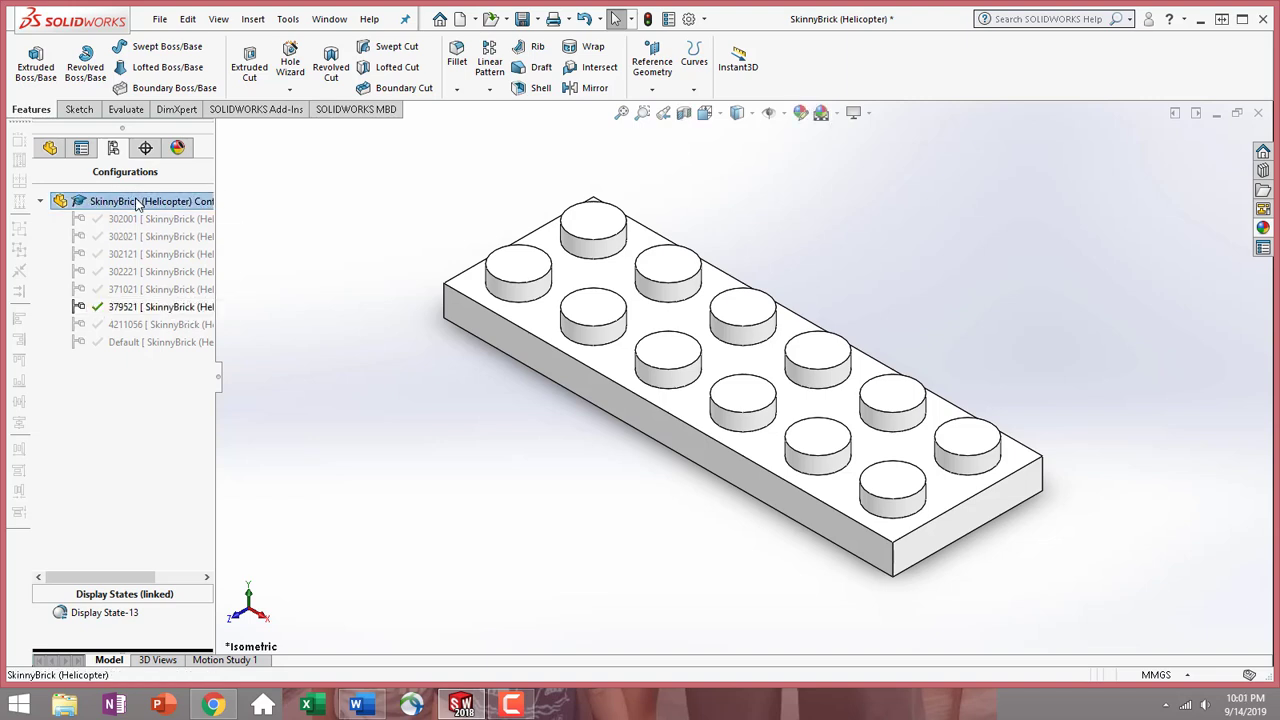
right_click(137, 204)
click(196, 227)
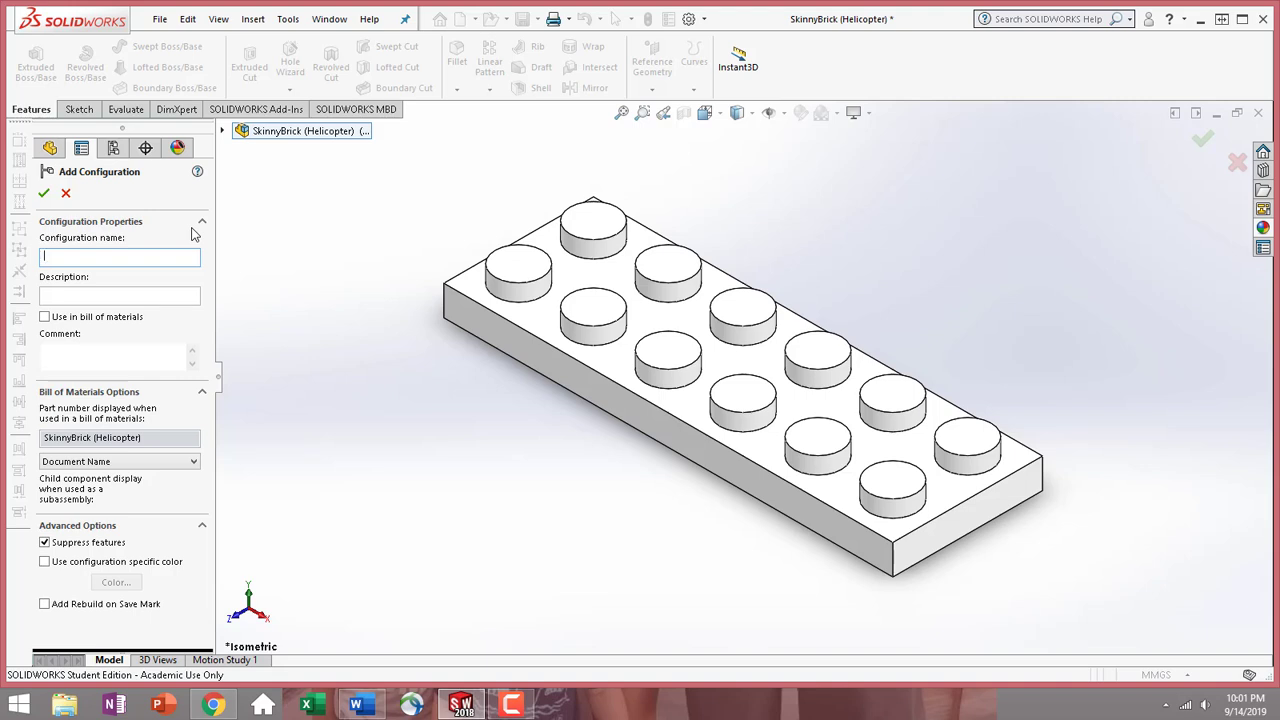
text(Flat Brick)
key(Tab)
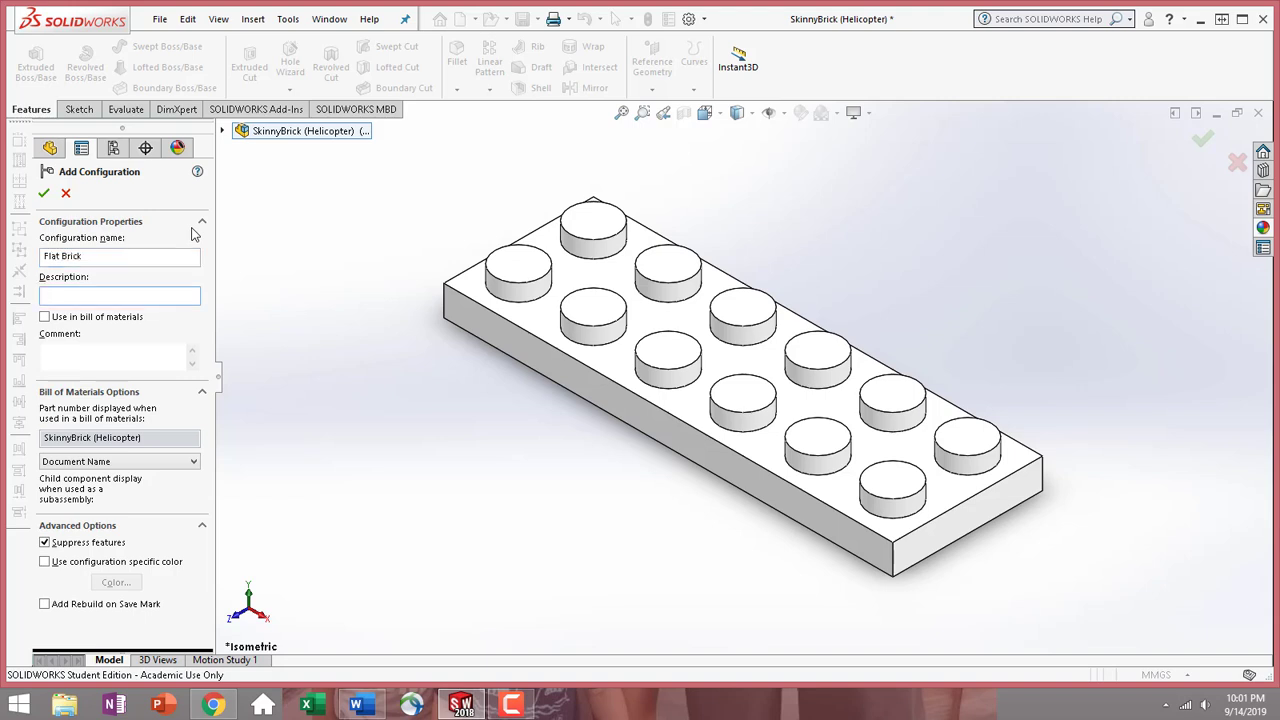
text(Pareft)
key(BackSpace)
key(BackSpace)
text(nt Gray 2x1)
click(44, 193)
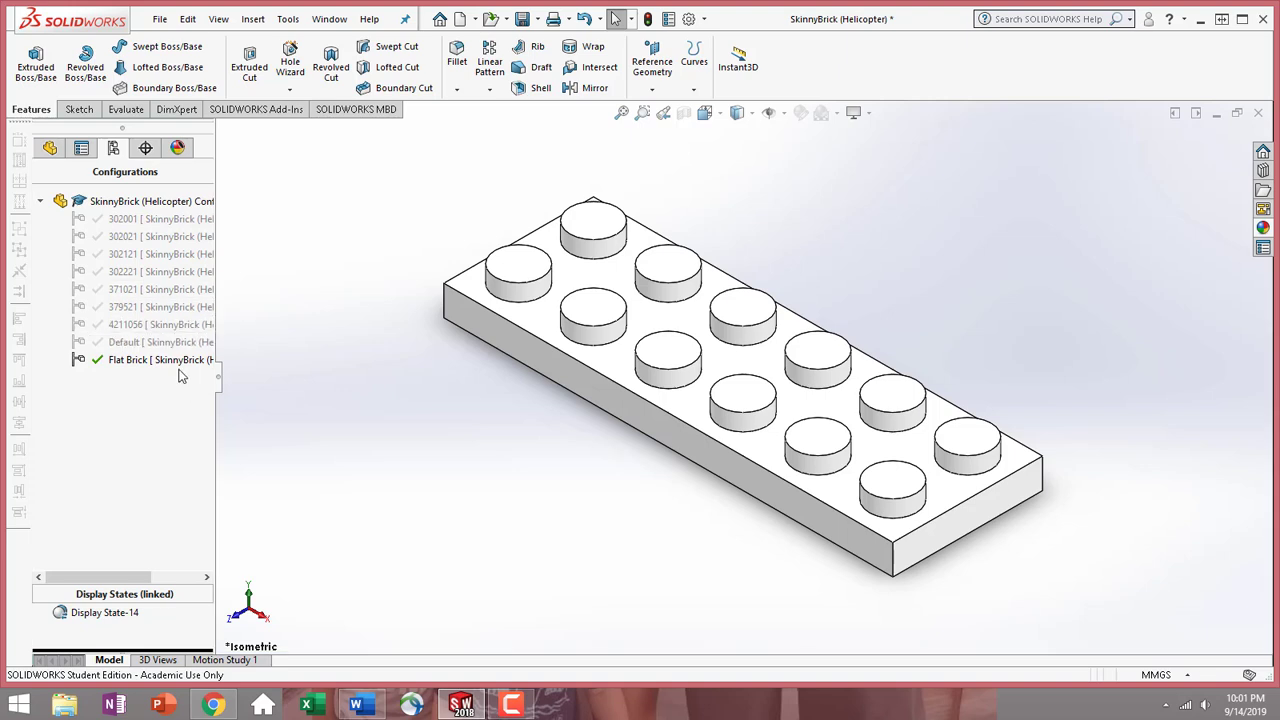
Activate configuration 302001 and set its Length global variable to 4 for this configuration only
double_click(144, 224)
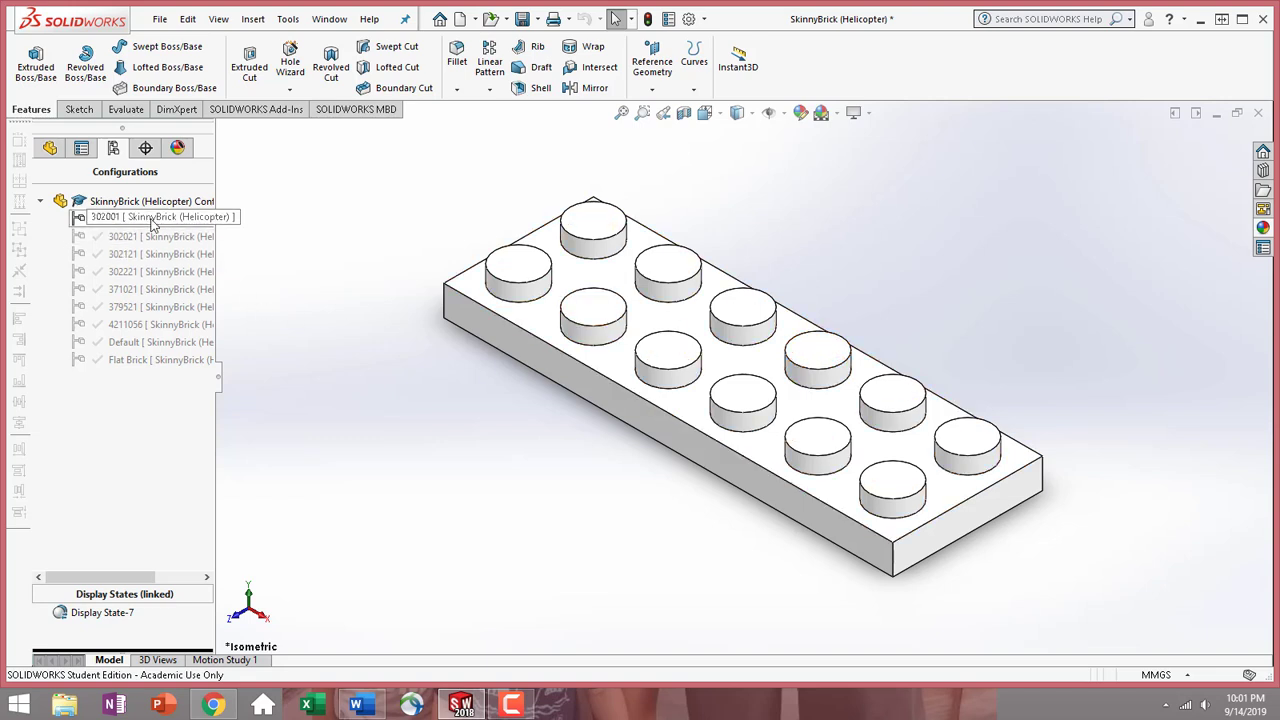
click(49, 148)
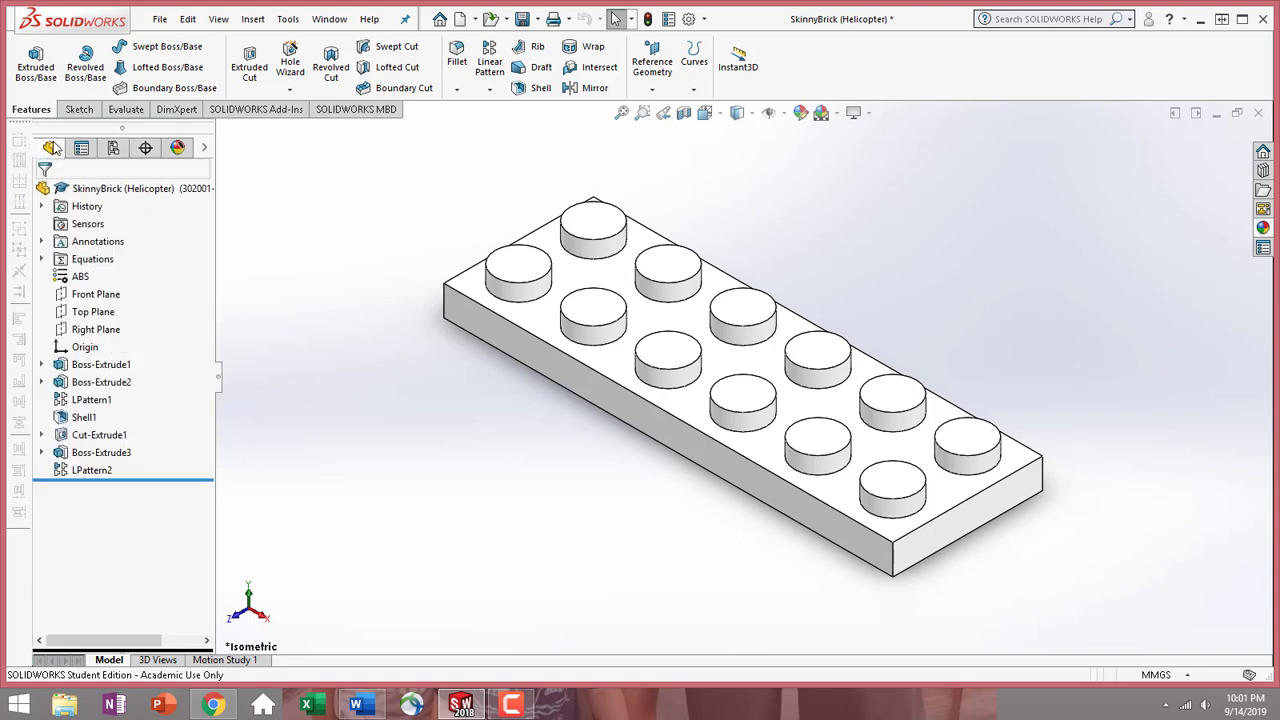
click(86, 262)
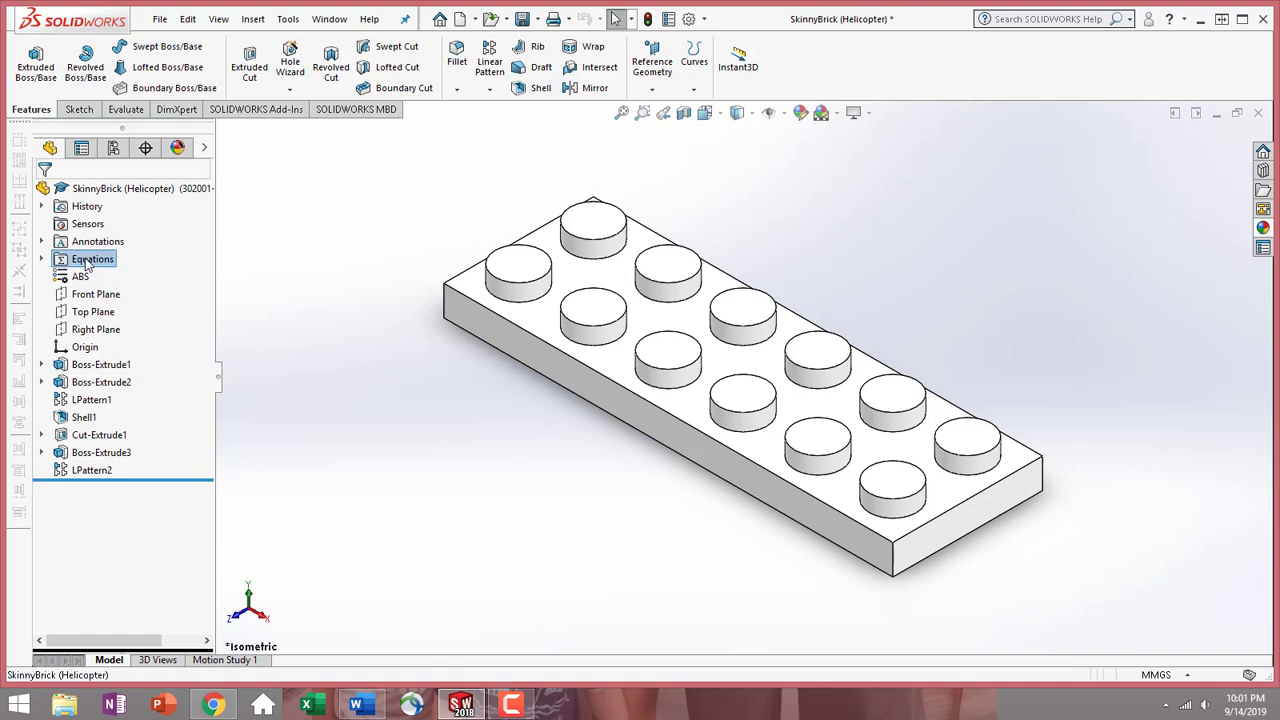
right_click(86, 263)
click(138, 273)
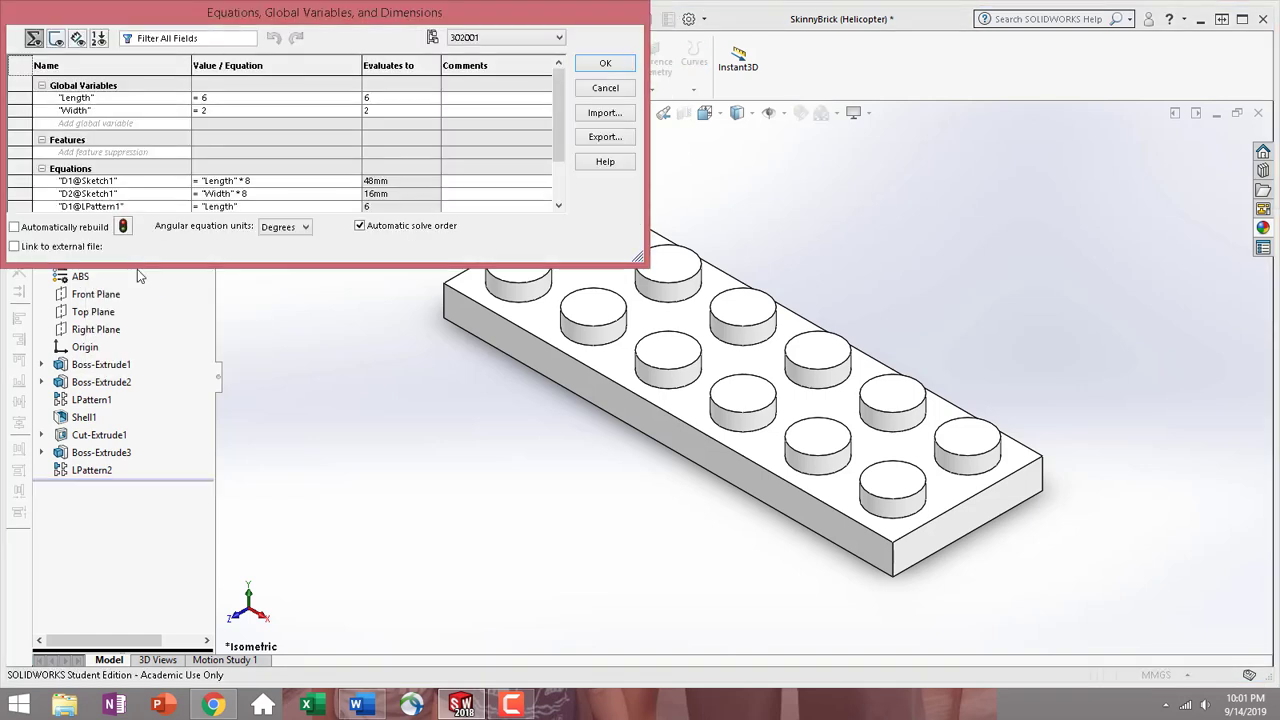
click(218, 98)
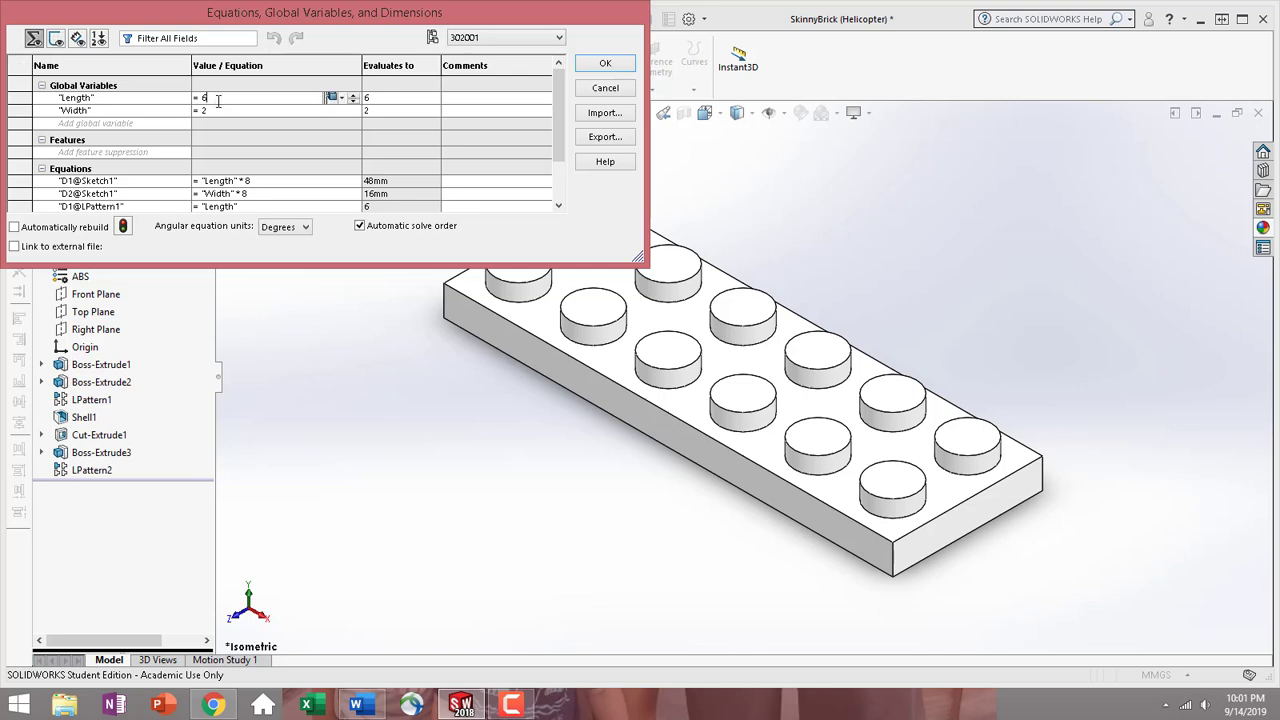
key(BackSpace)
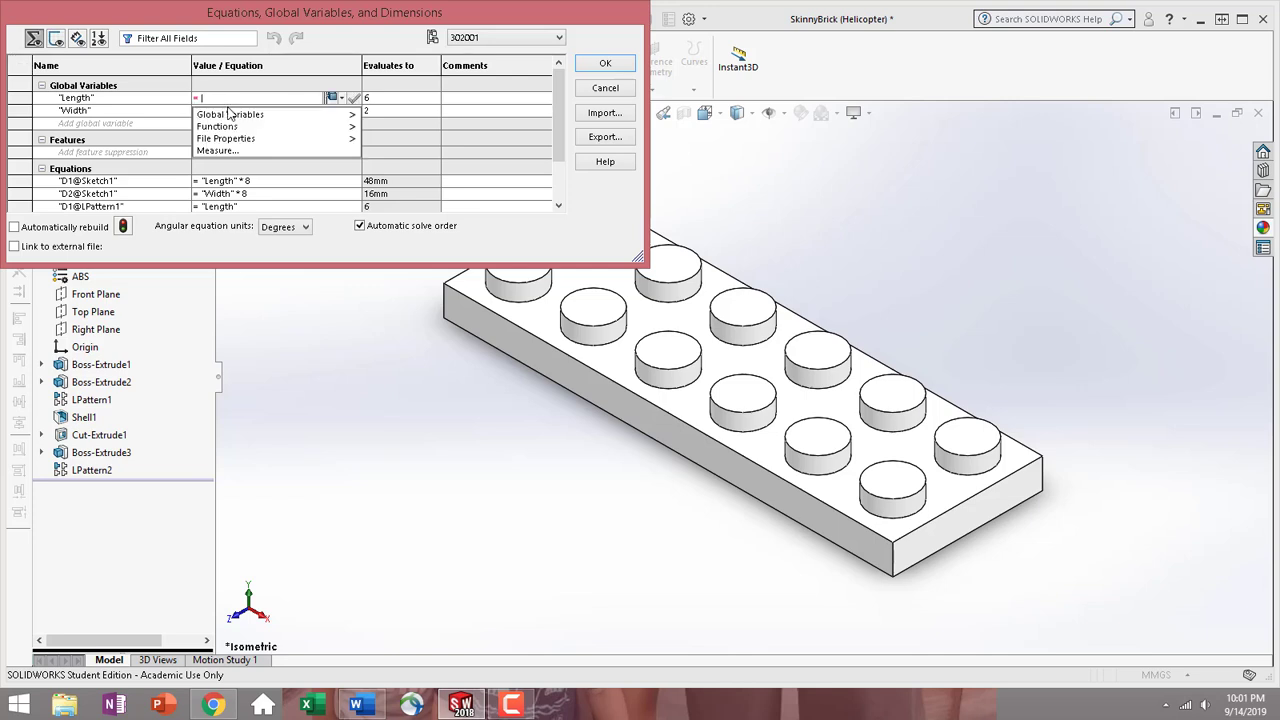
text(4)
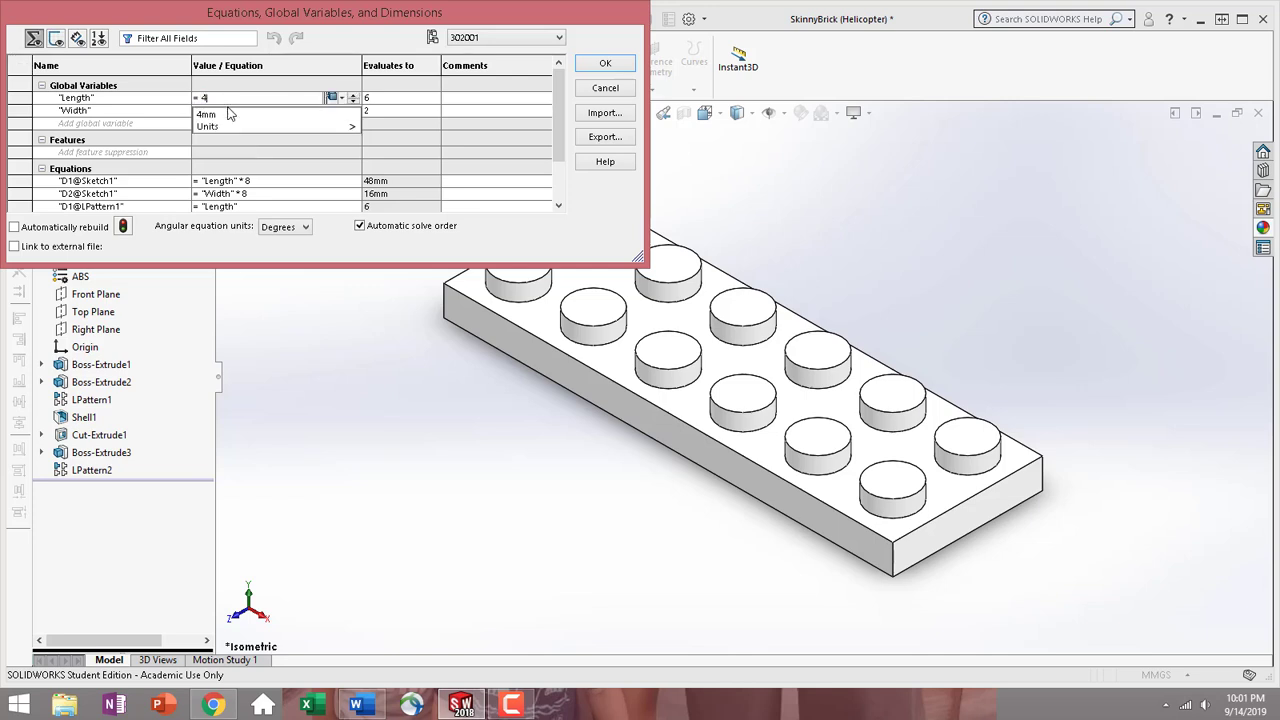
click(342, 99)
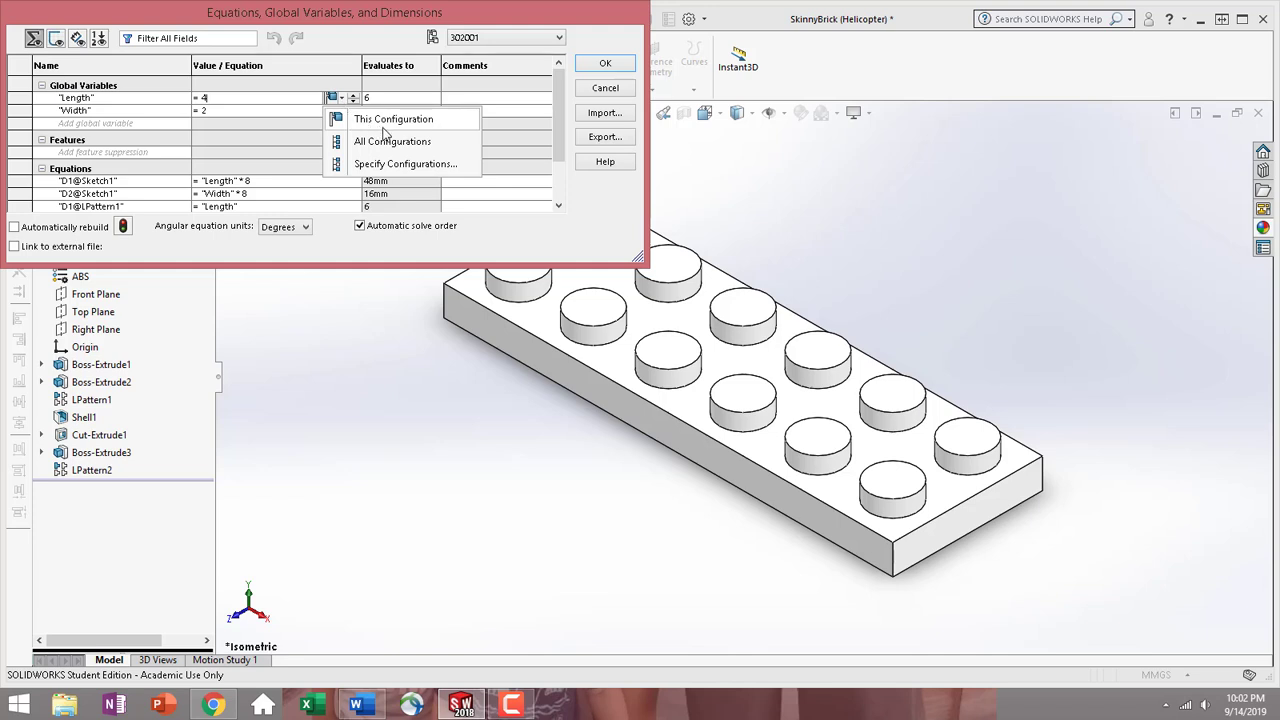
click(387, 121)
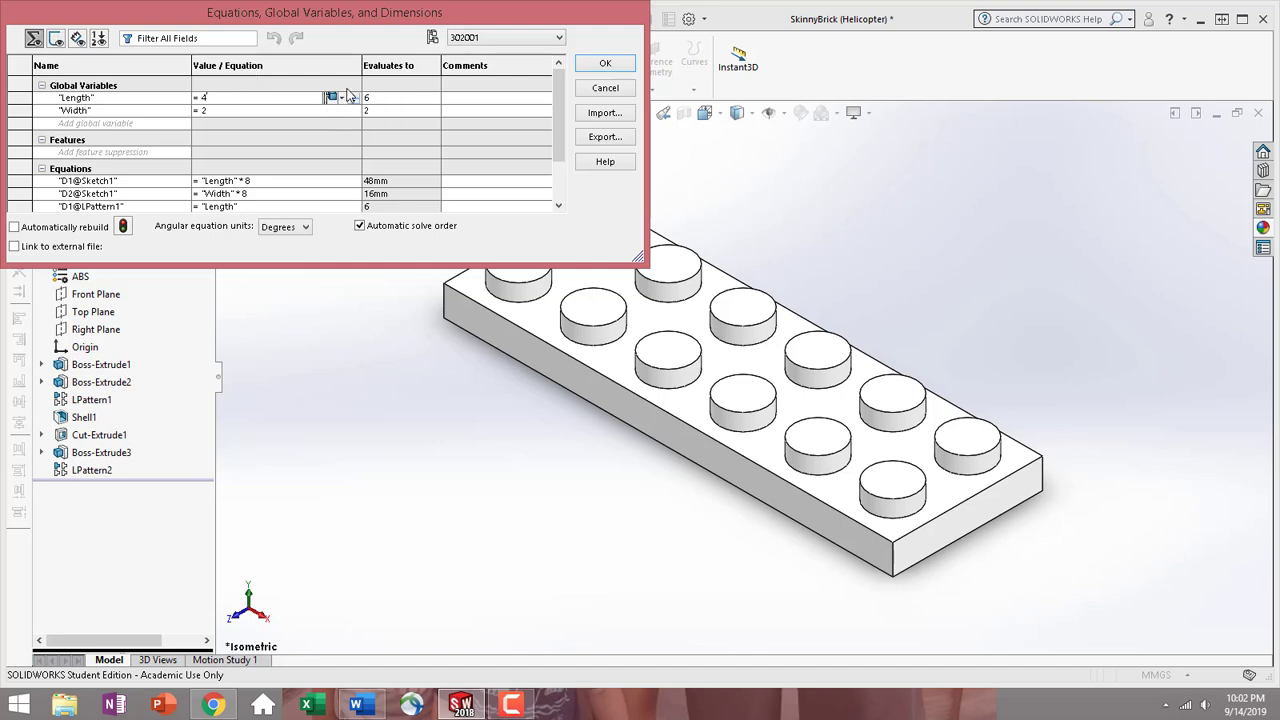
Restrict the Width global variable's value of 2 to this configuration and accept the equation changes
click(228, 113)
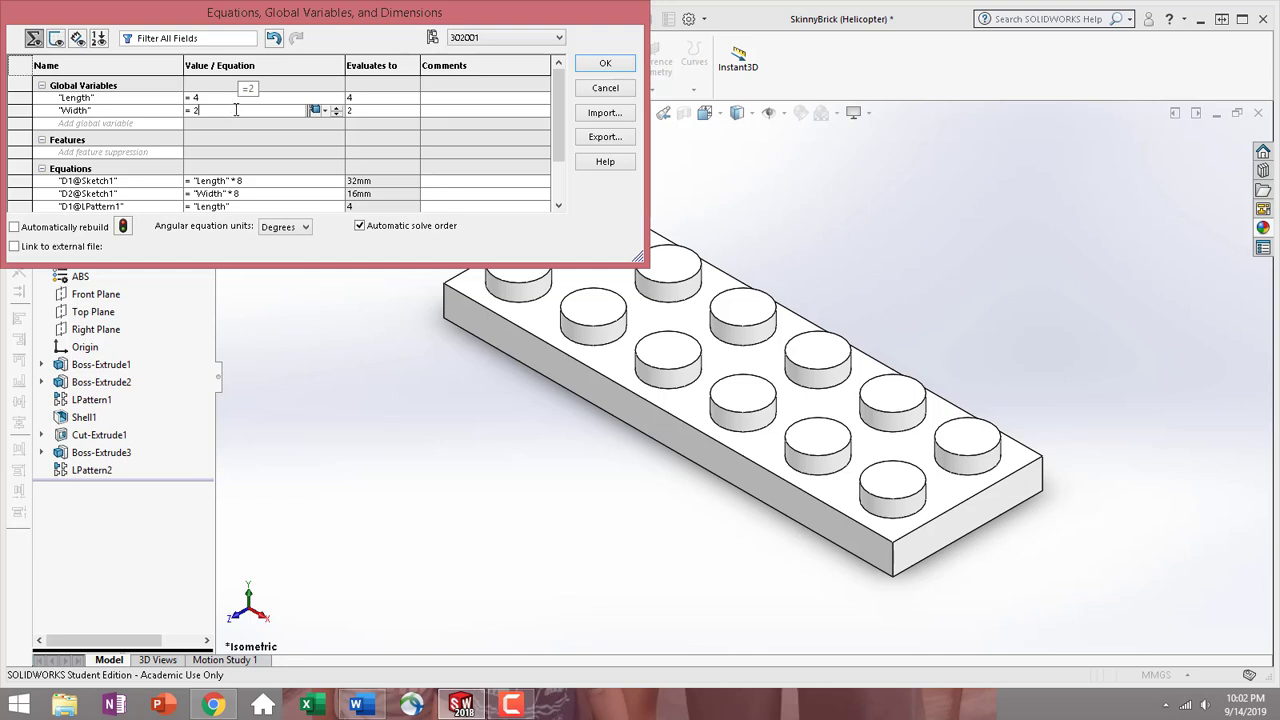
click(323, 116)
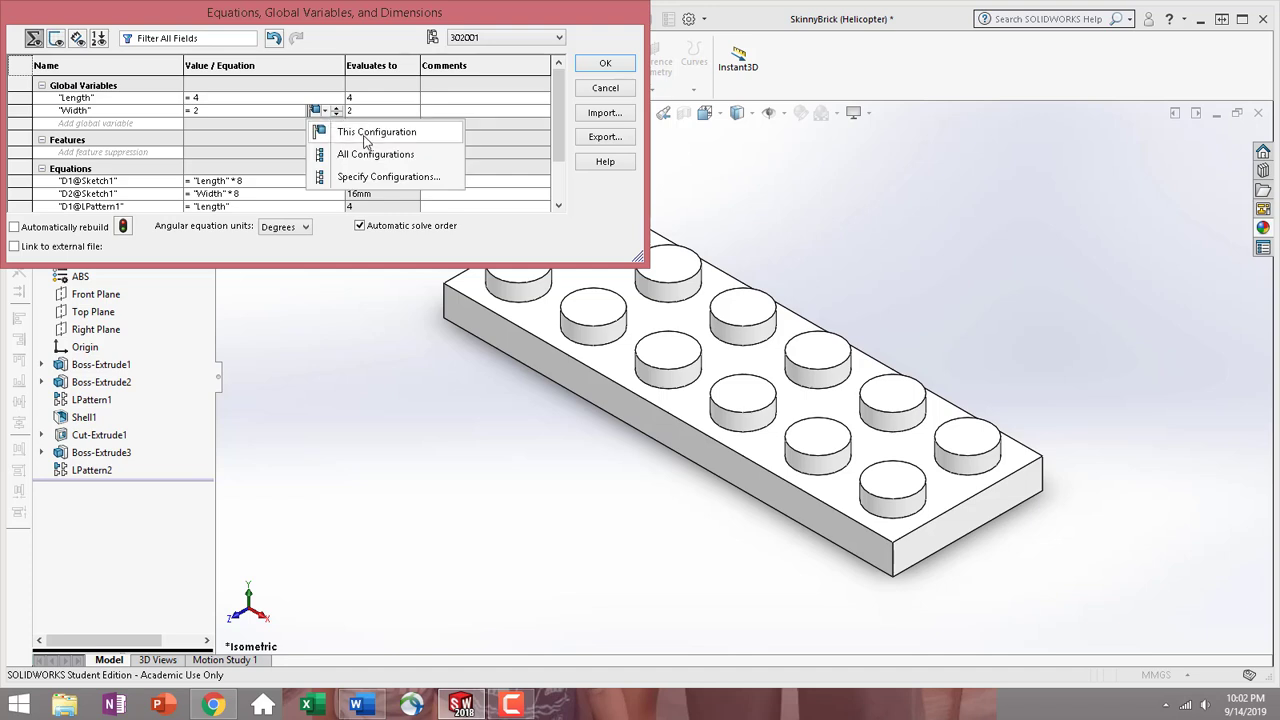
click(365, 132)
click(607, 63)
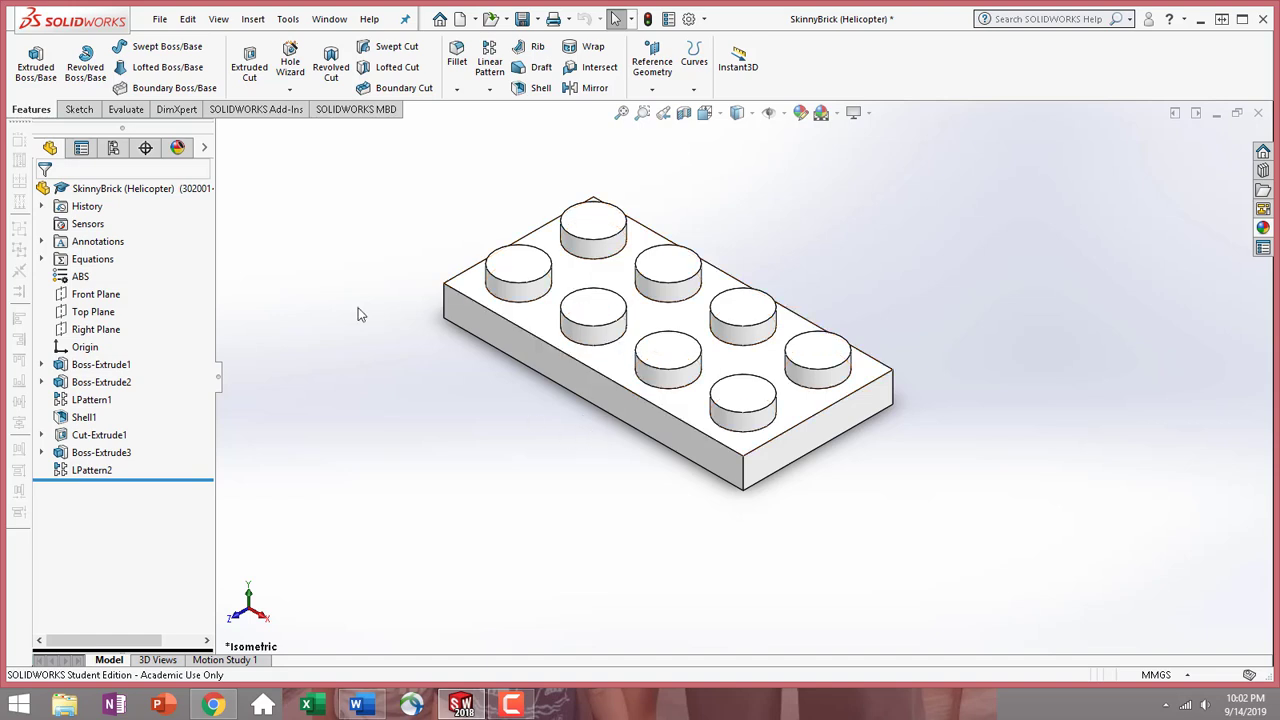
Activate configuration 302021 and colour the whole part standard red (RGB 255, 0, 0) in this display state only
click(113, 148)
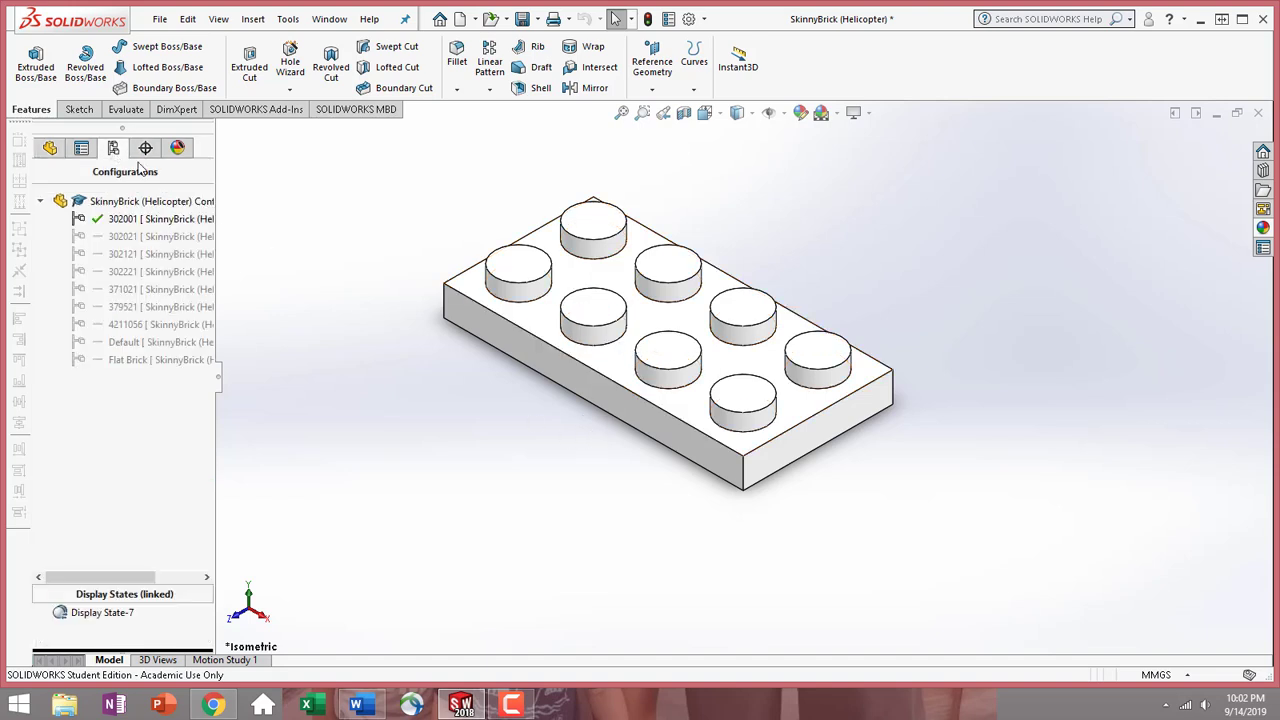
double_click(143, 238)
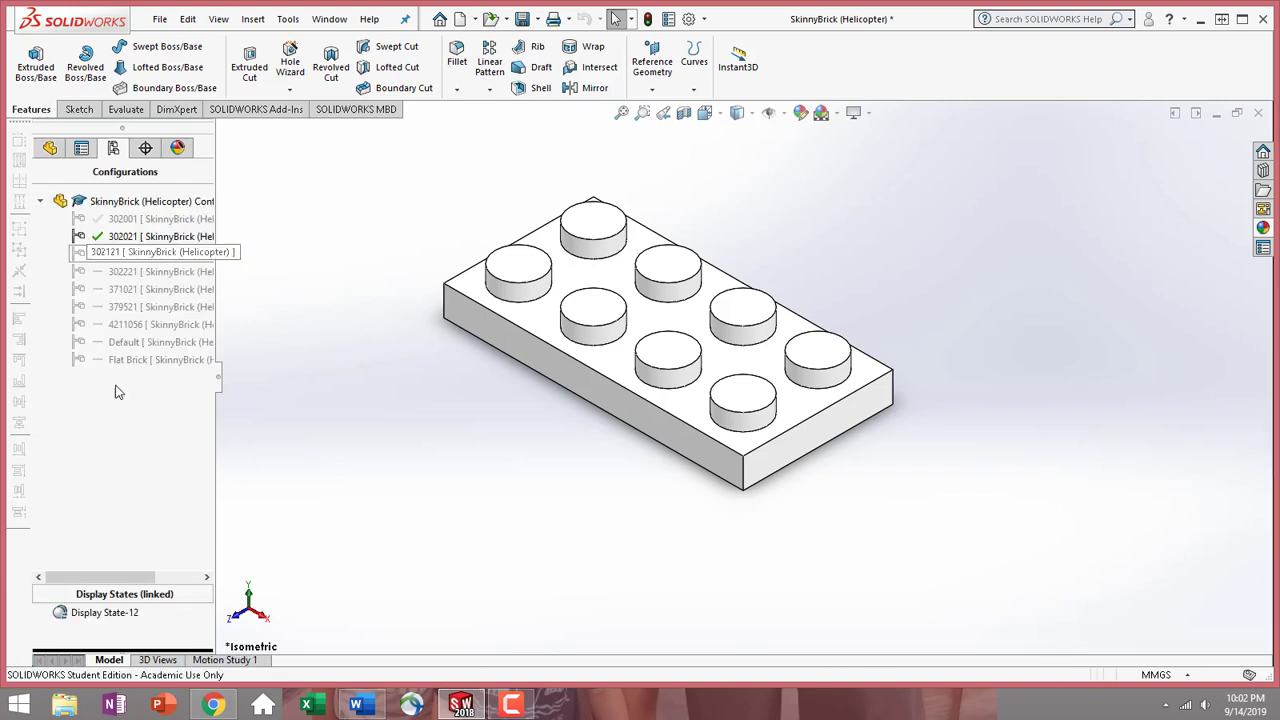
click(49, 148)
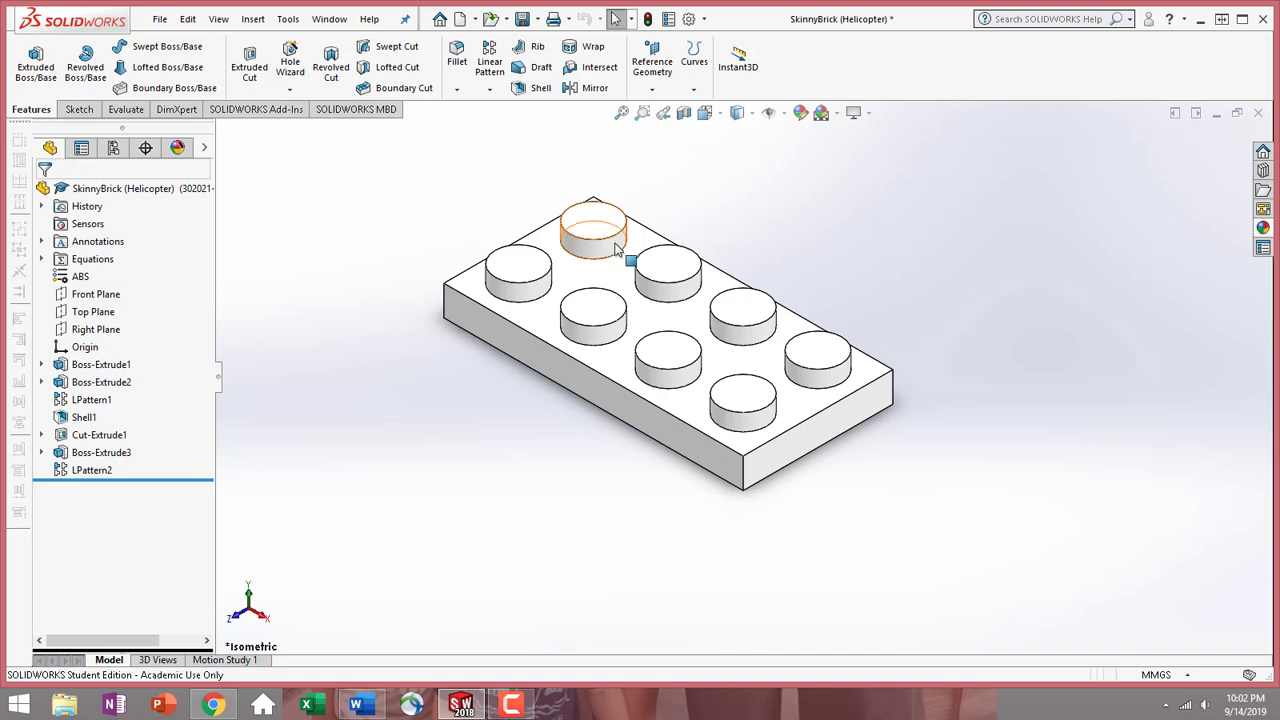
click(762, 374)
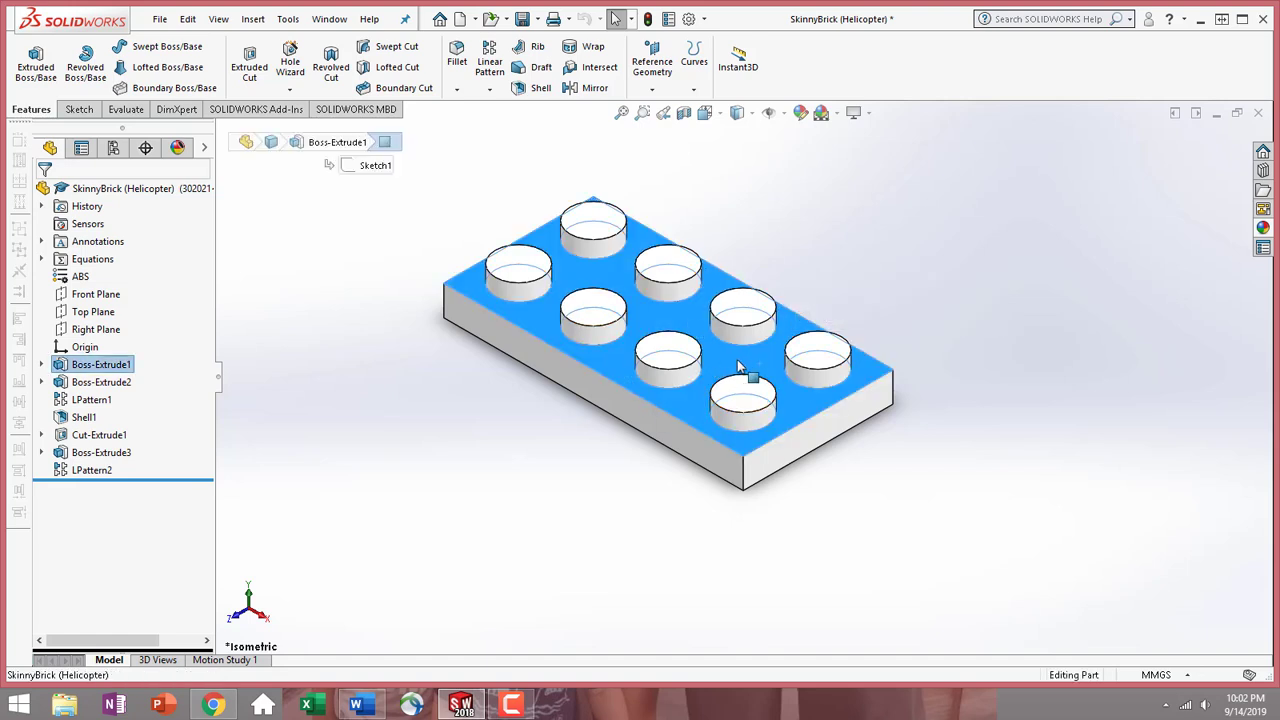
right_click(757, 365)
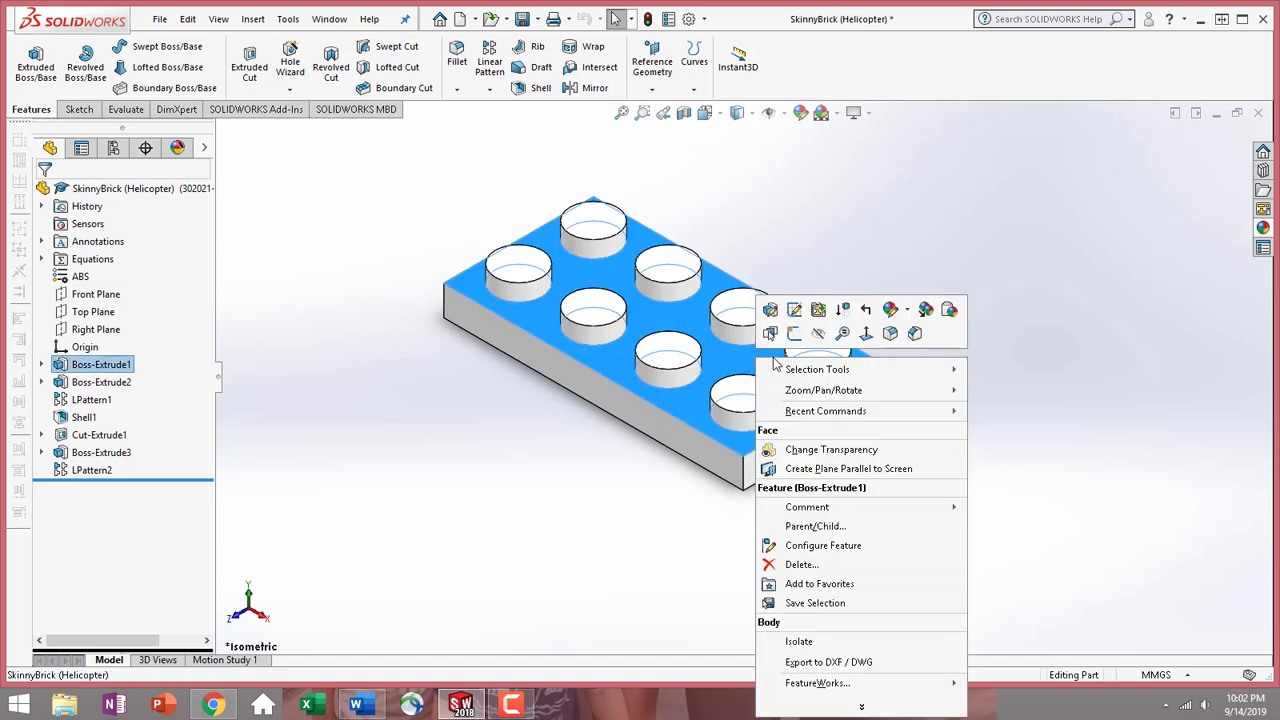
click(892, 312)
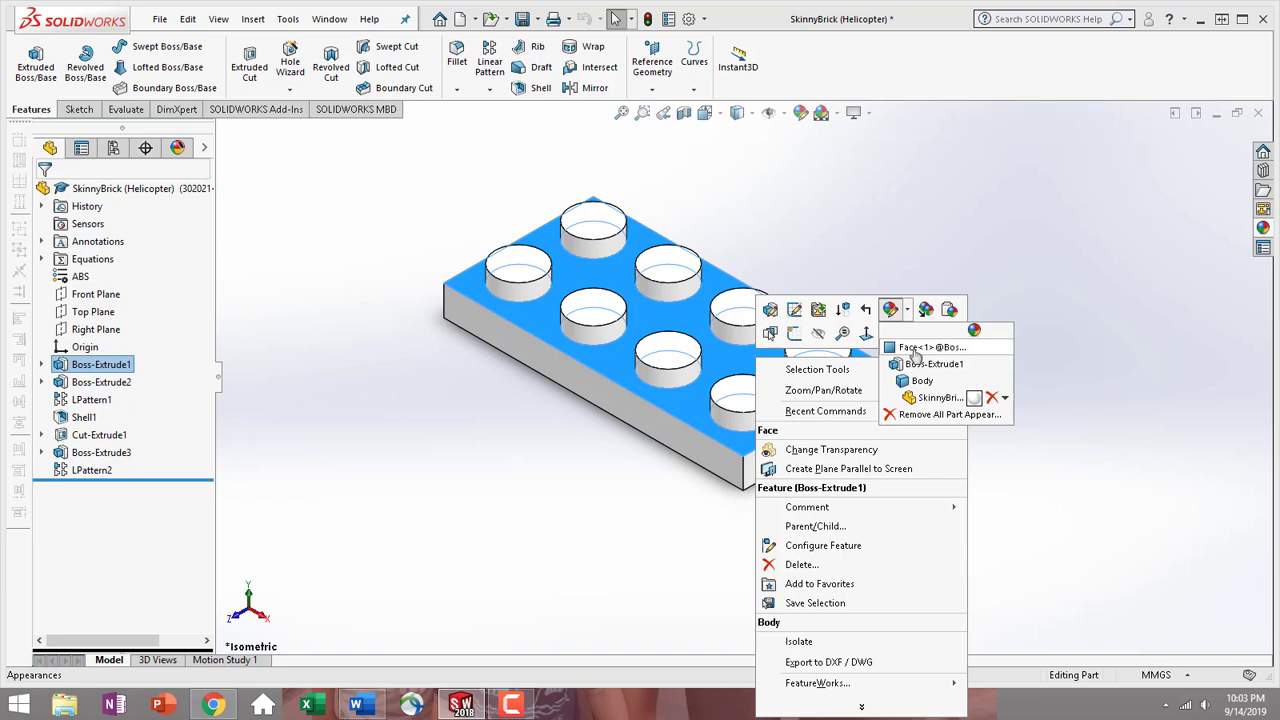
click(940, 399)
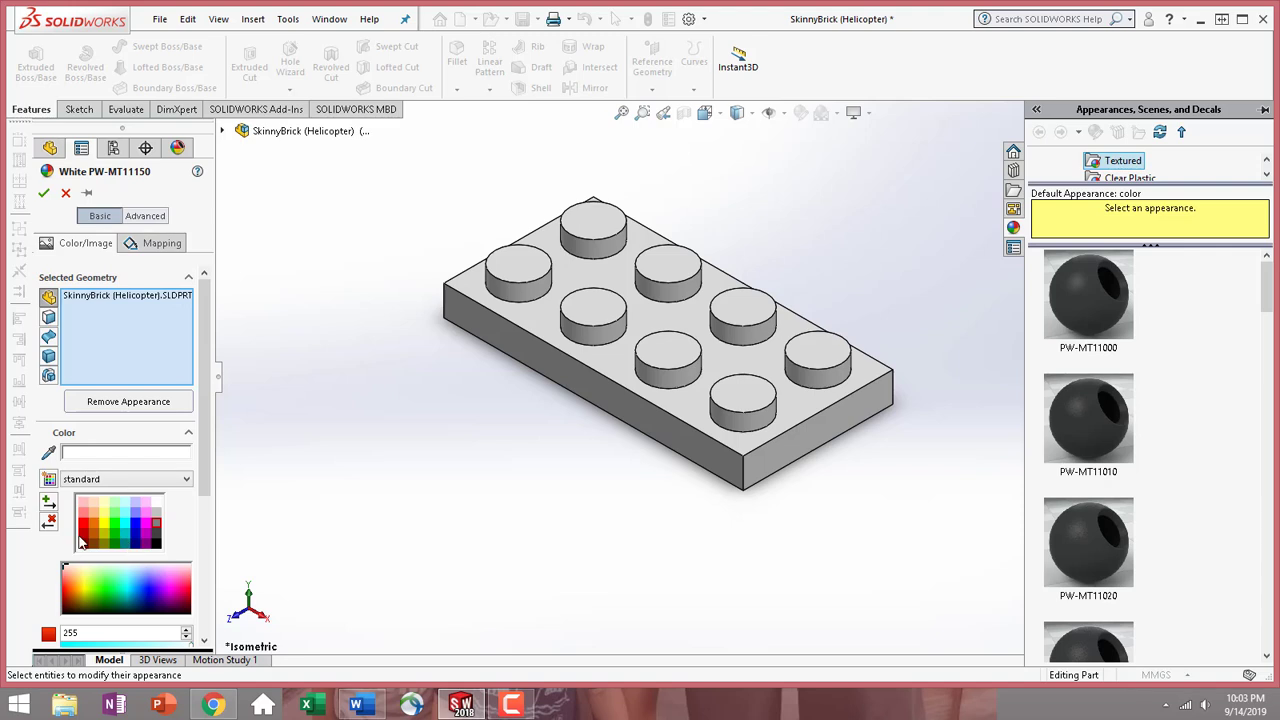
click(84, 530)
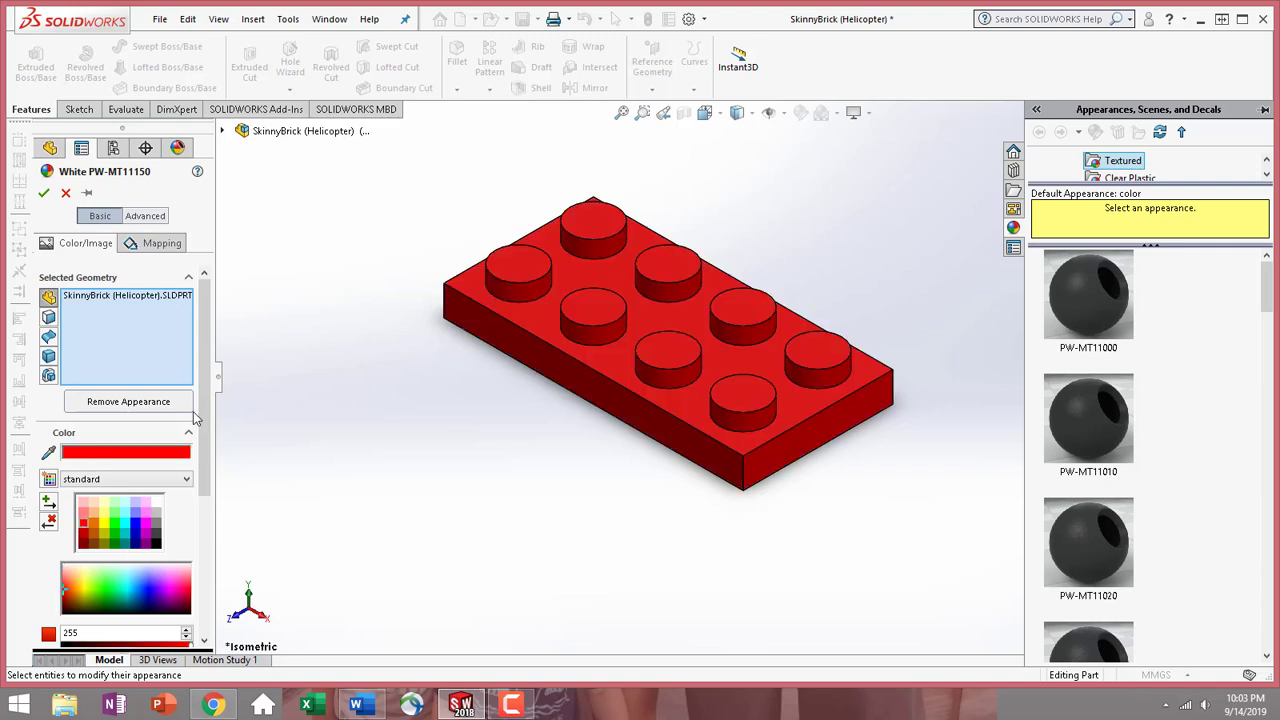
drag(204, 413, 204, 555)
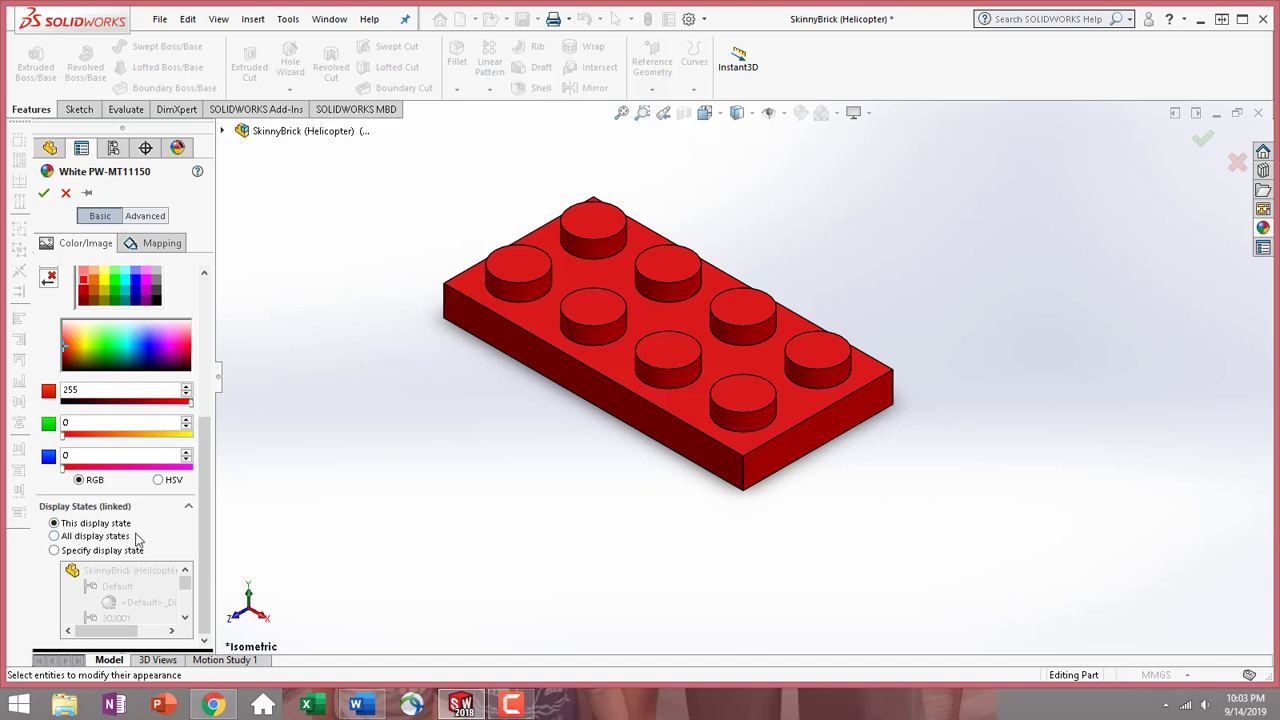
click(43, 192)
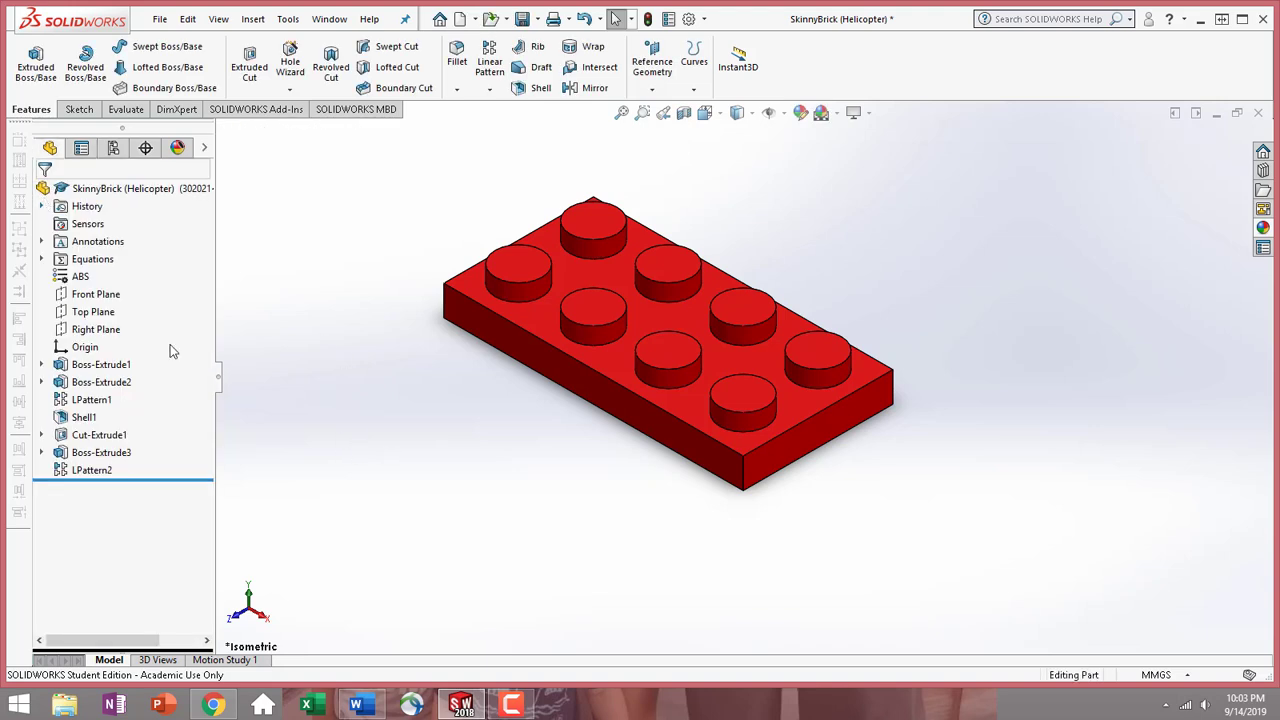
Switch to configuration 302001 and back to 302021 to compare their colours
click(113, 149)
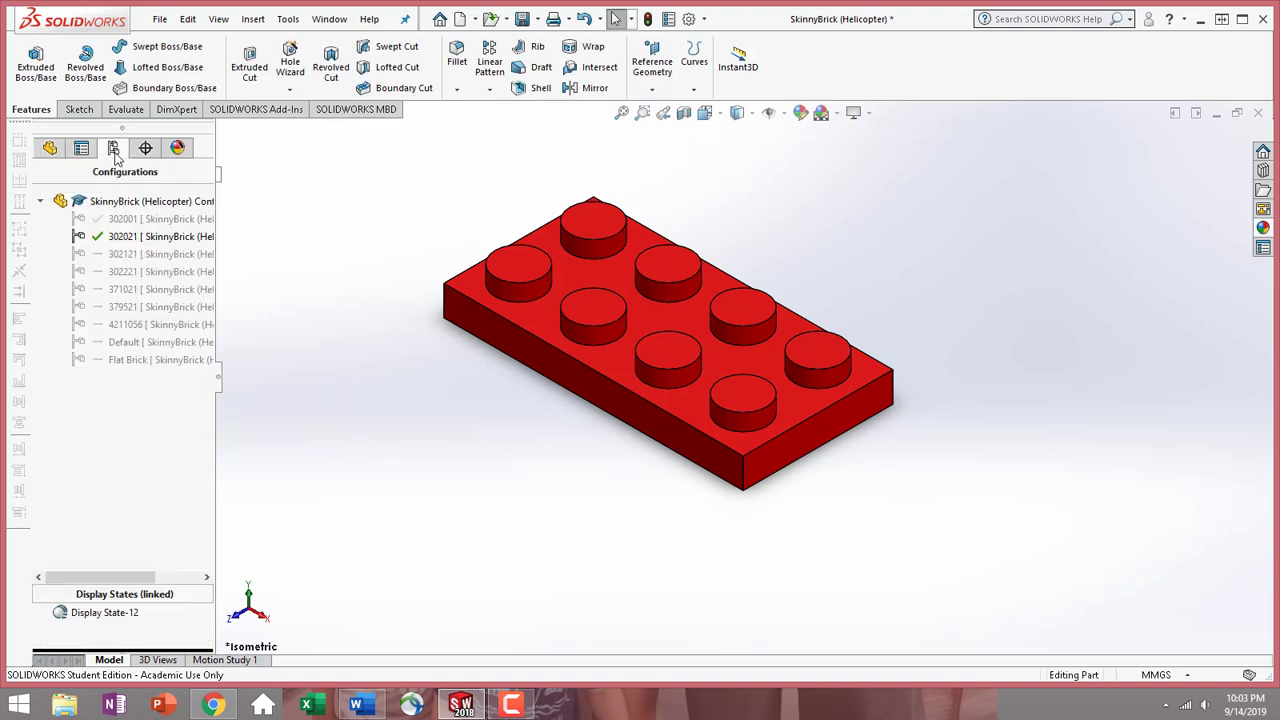
double_click(143, 219)
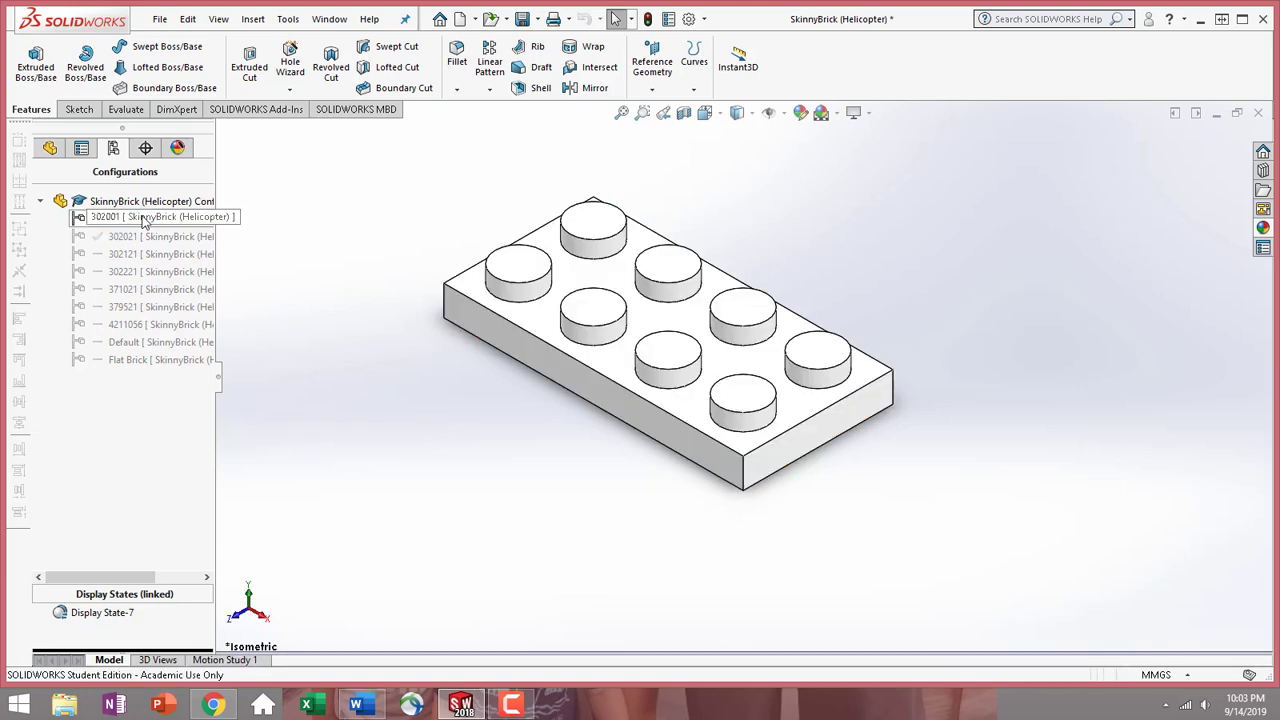
double_click(143, 237)
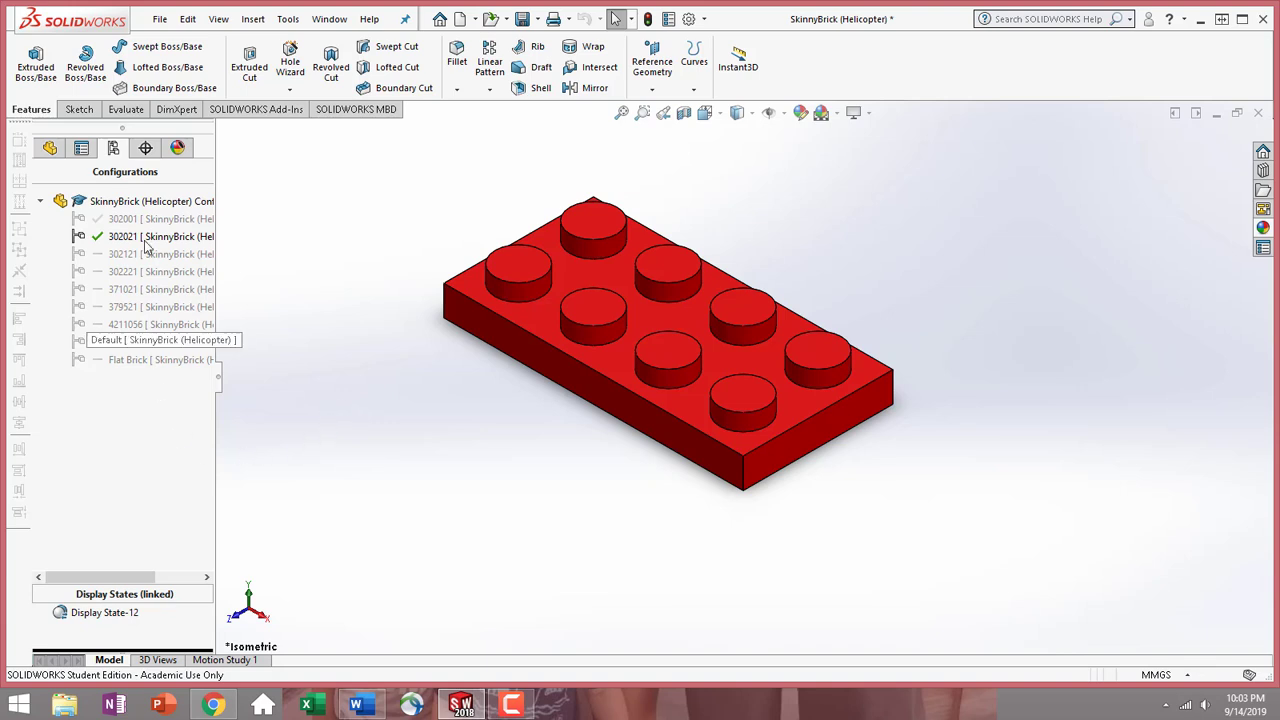
Review the properties of configuration 302021's display state, including the option linking display states to configurations
click(101, 616)
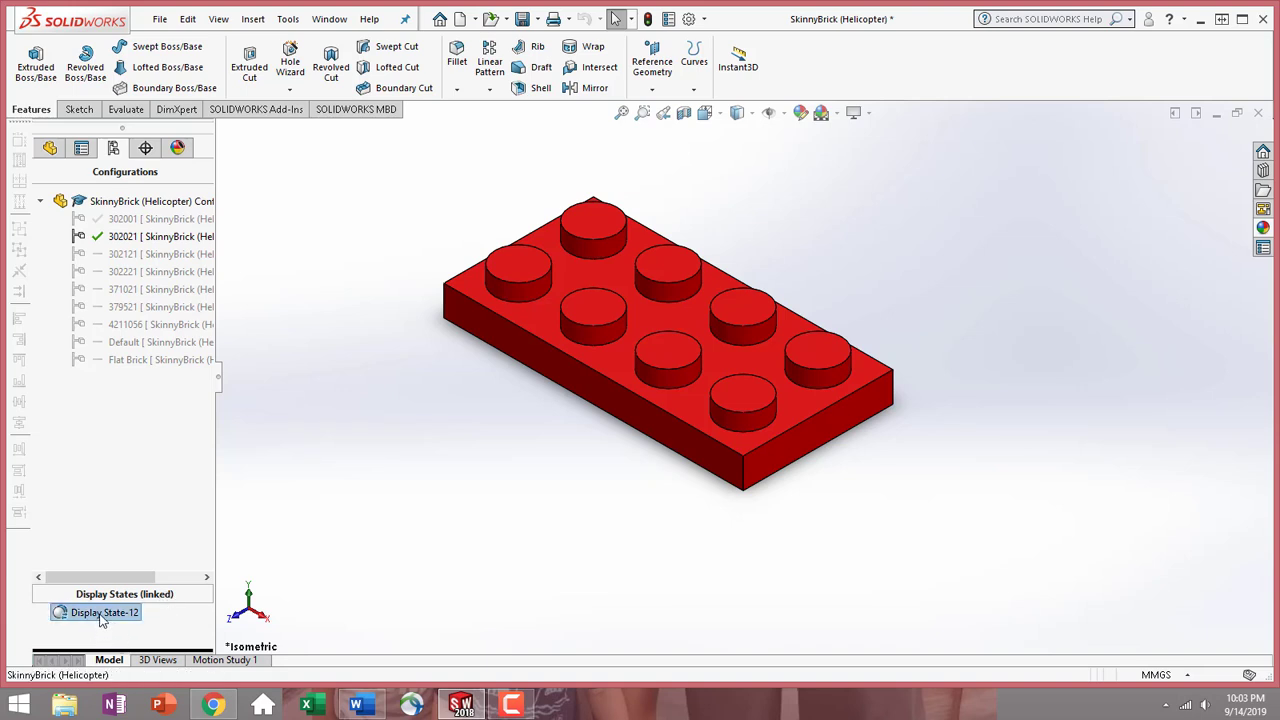
right_click(128, 621)
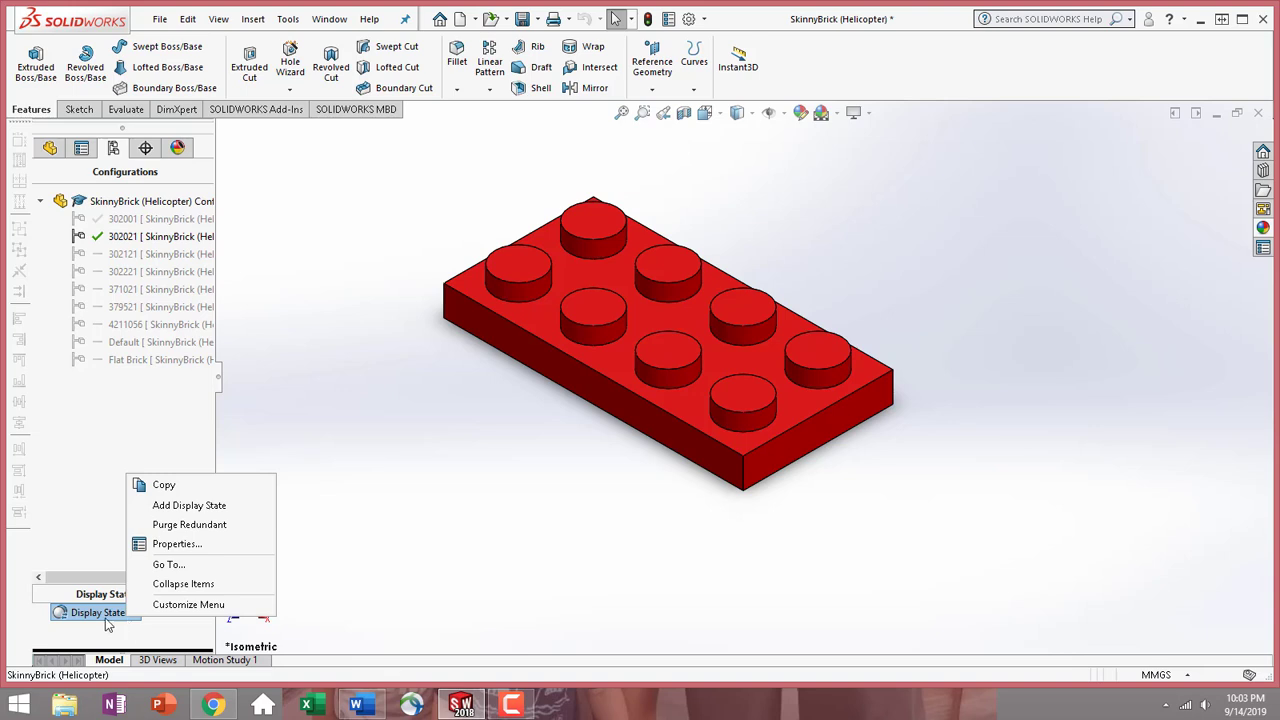
click(177, 543)
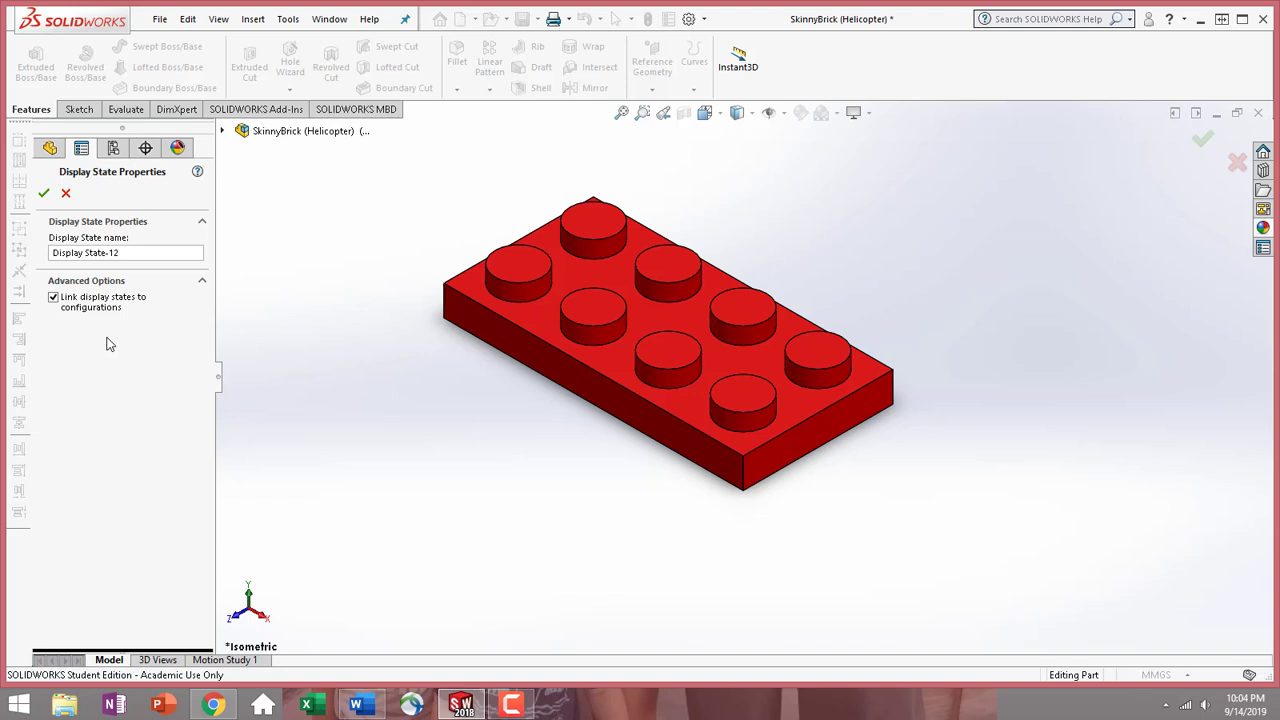
click(44, 193)
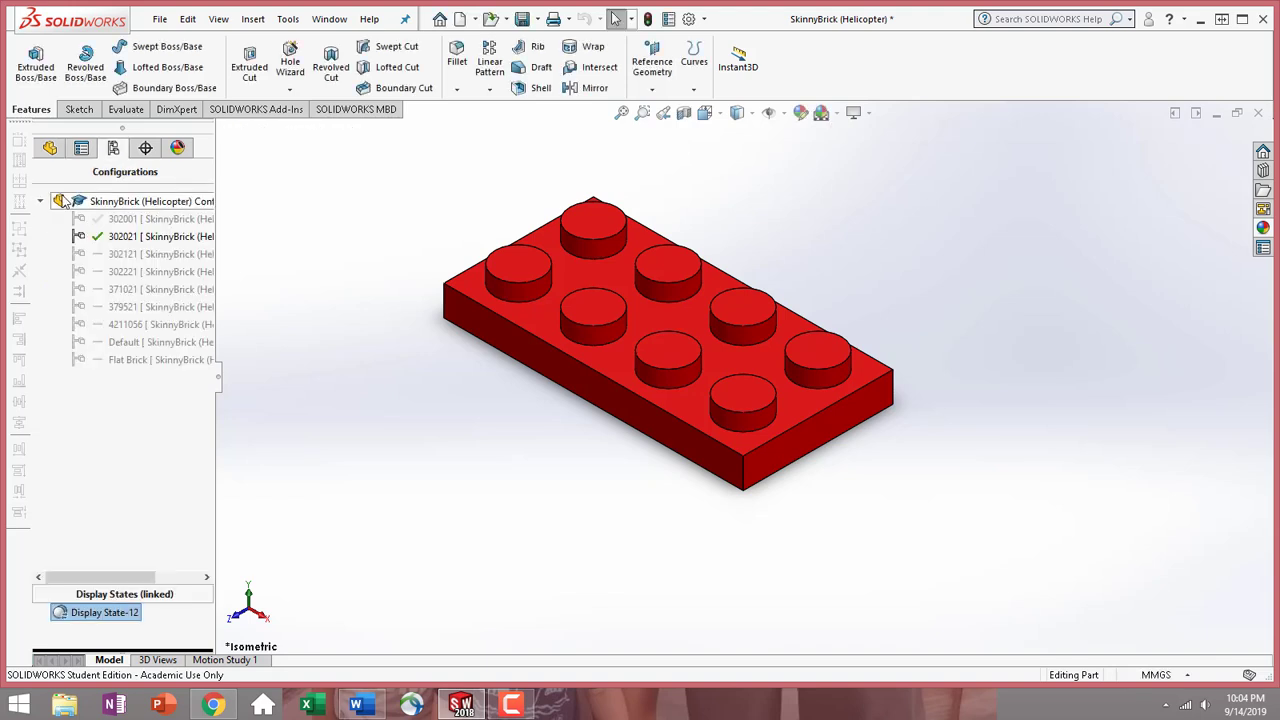
Activate configuration 302121 and set the Length global variable to 3 for this configuration only
double_click(181, 256)
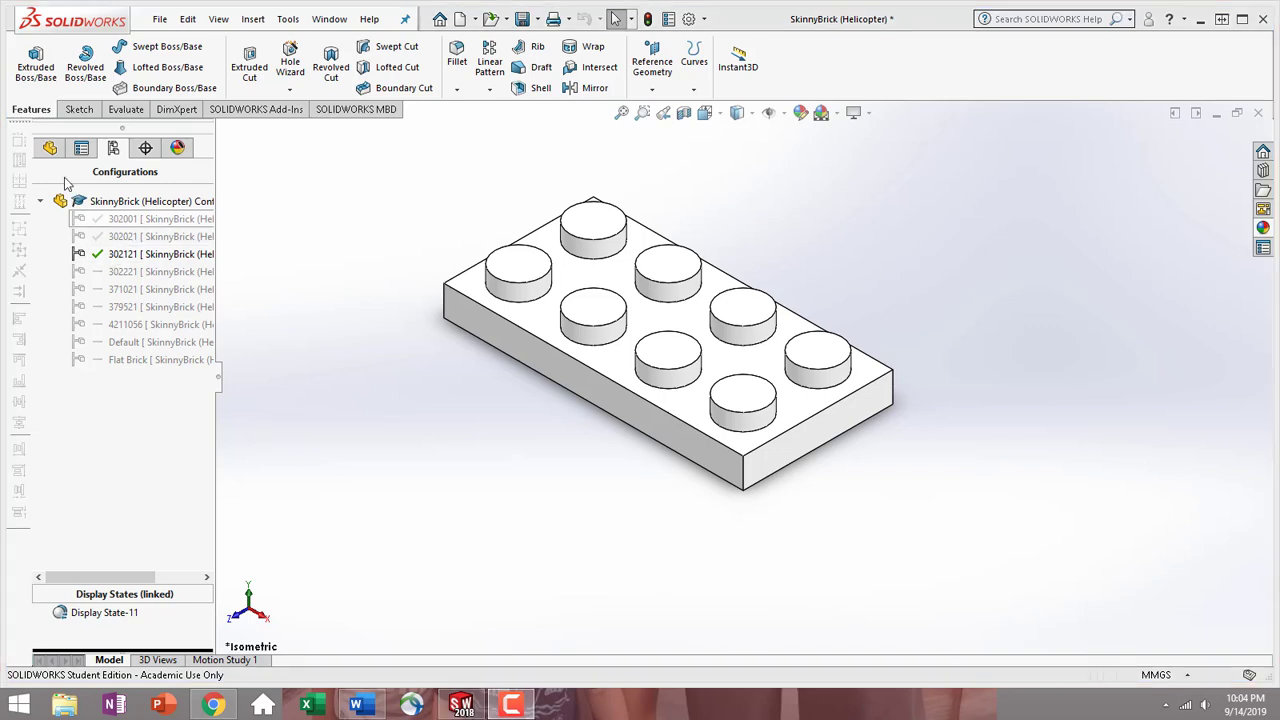
click(50, 148)
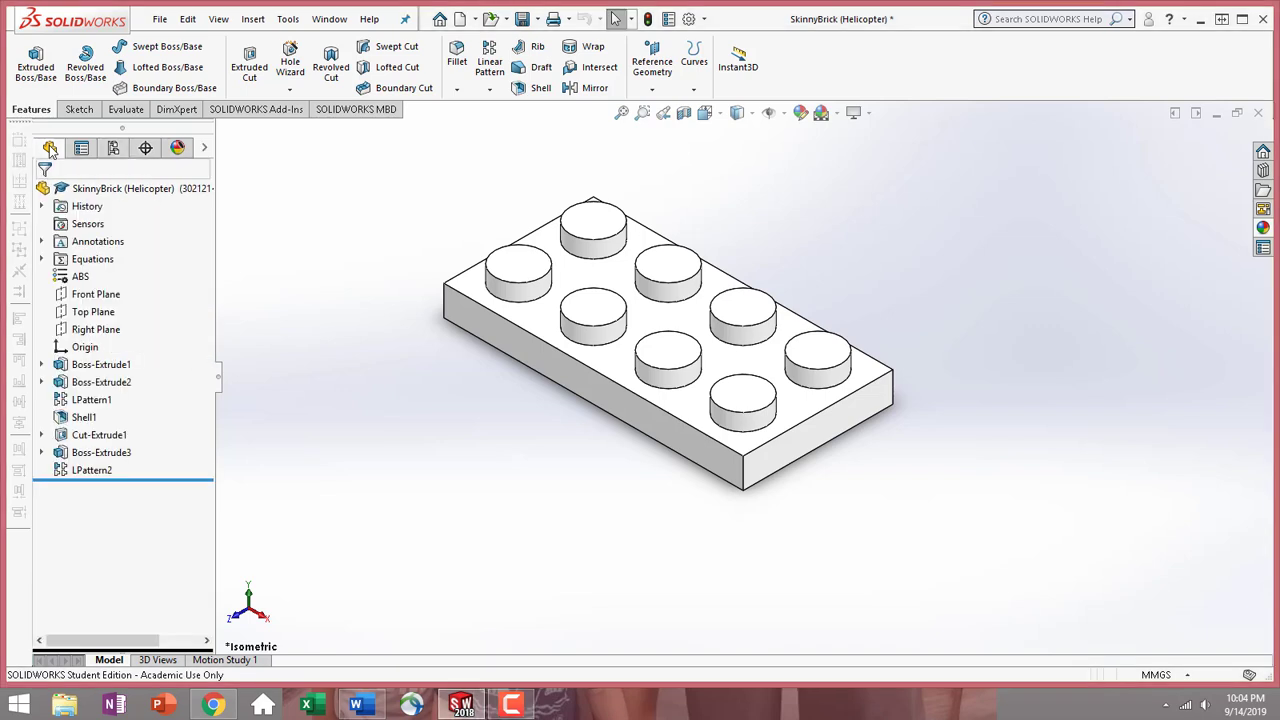
right_click(100, 259)
click(176, 272)
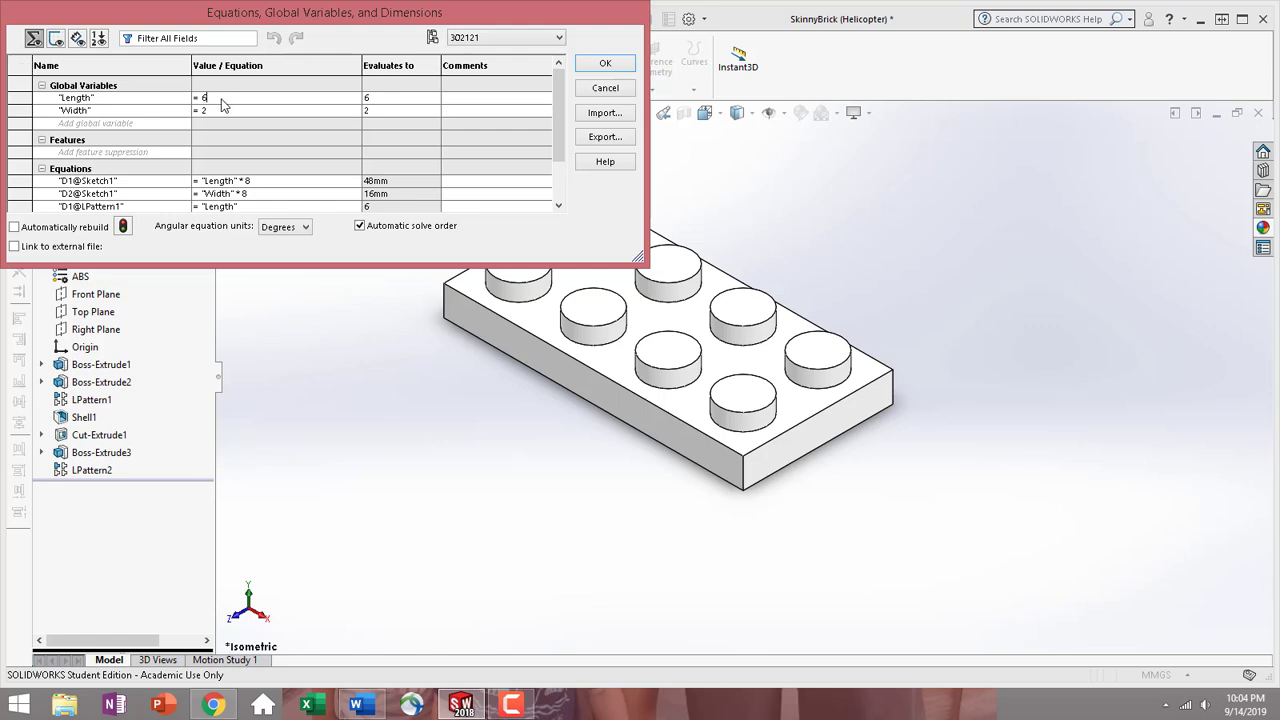
click(221, 99)
key(BackSpace)
text(3)
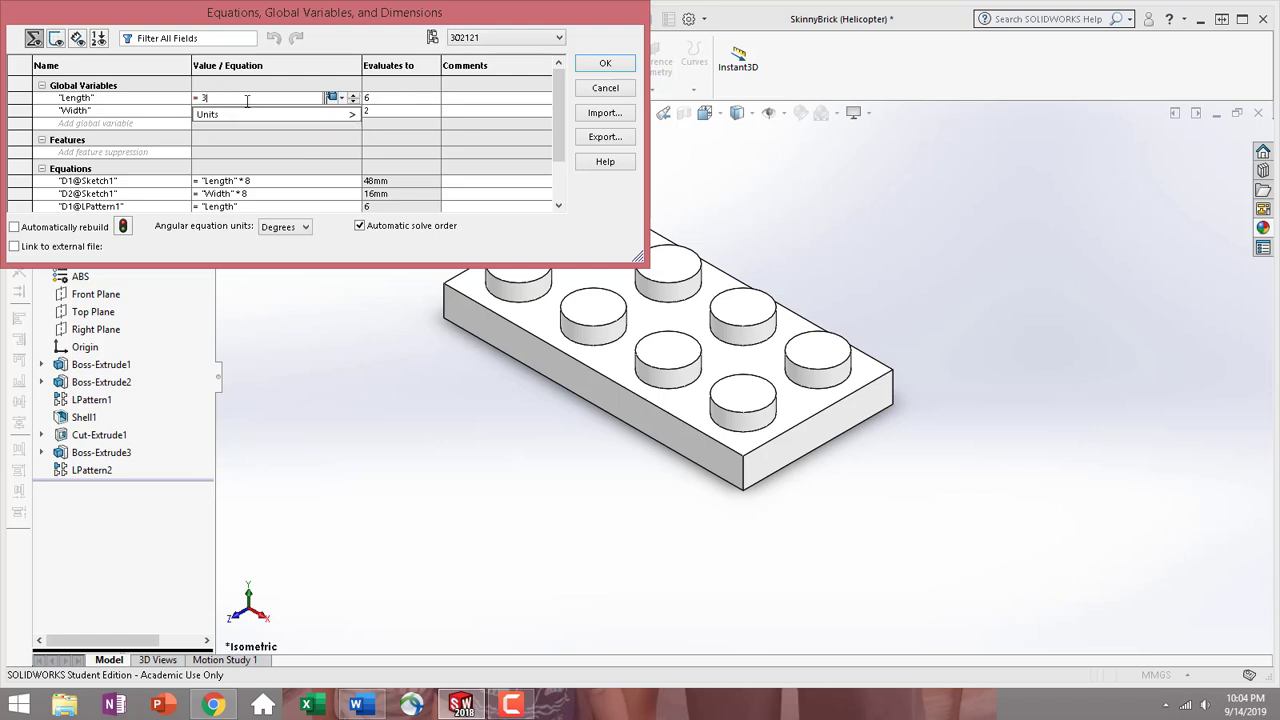
click(341, 98)
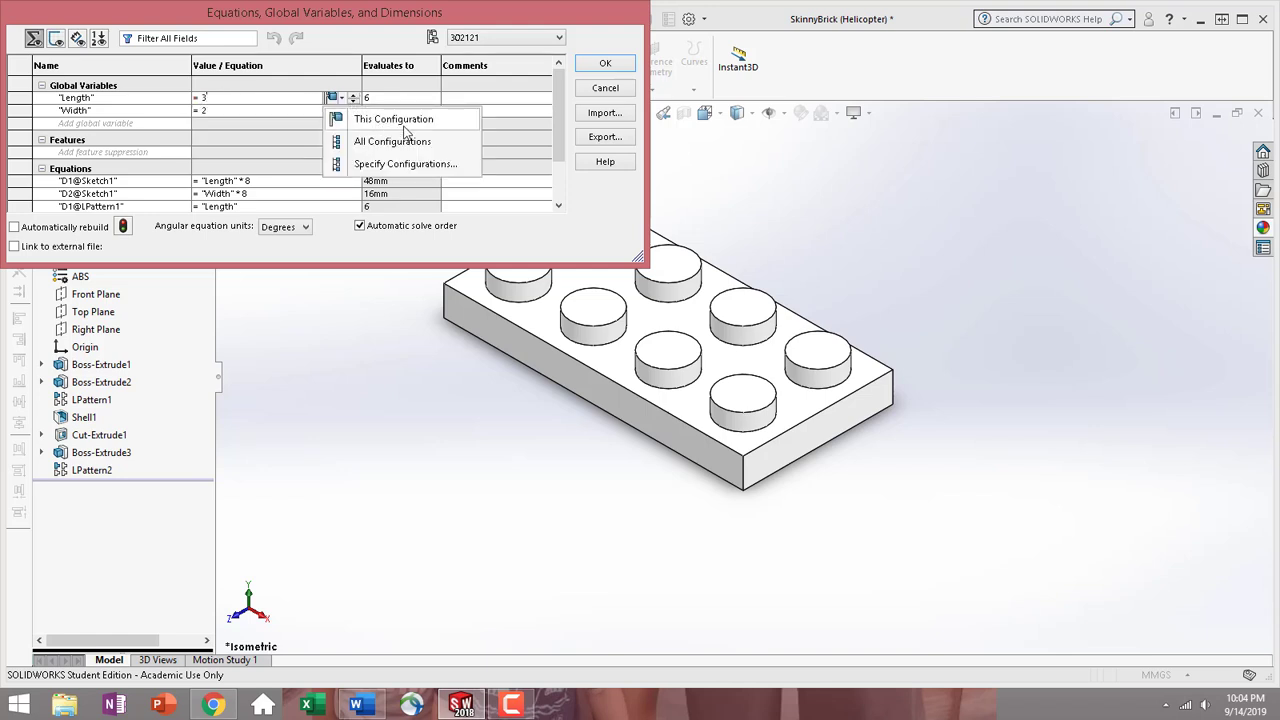
click(411, 127)
Check the Width global variable and the configuration selected for the equations, and accept the equation changes
click(209, 112)
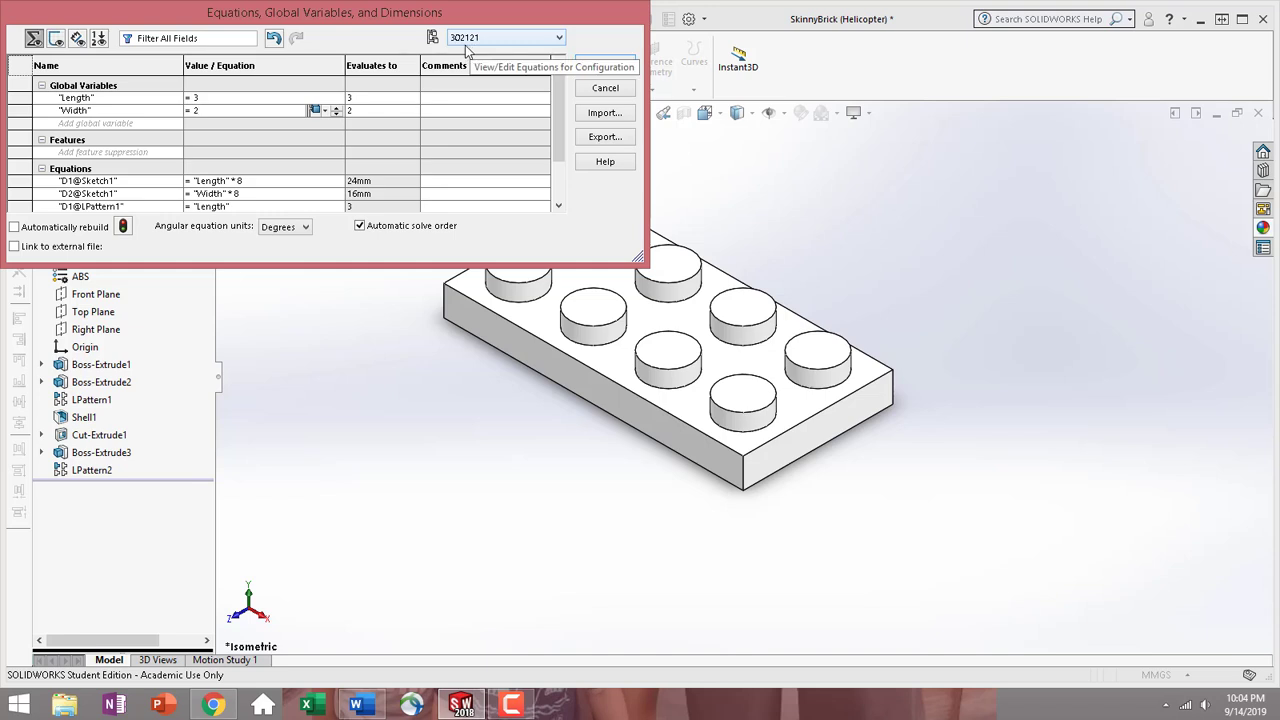
click(559, 40)
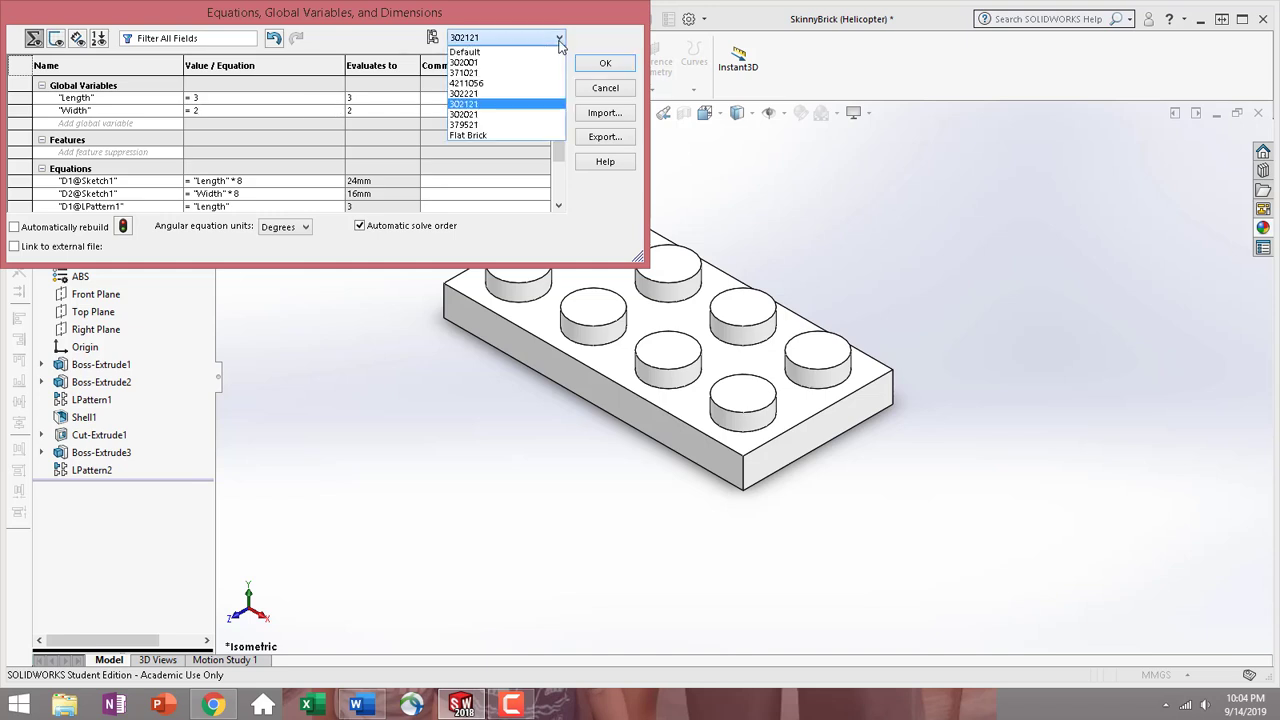
click(559, 40)
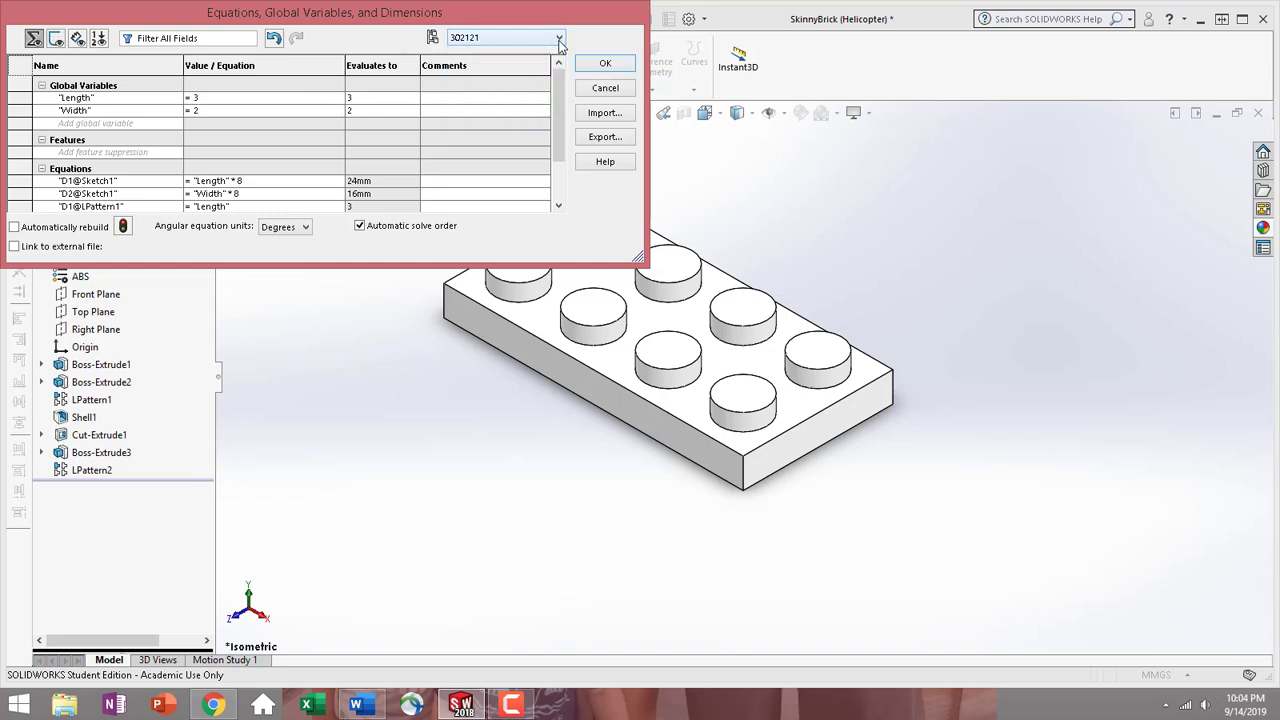
click(605, 65)
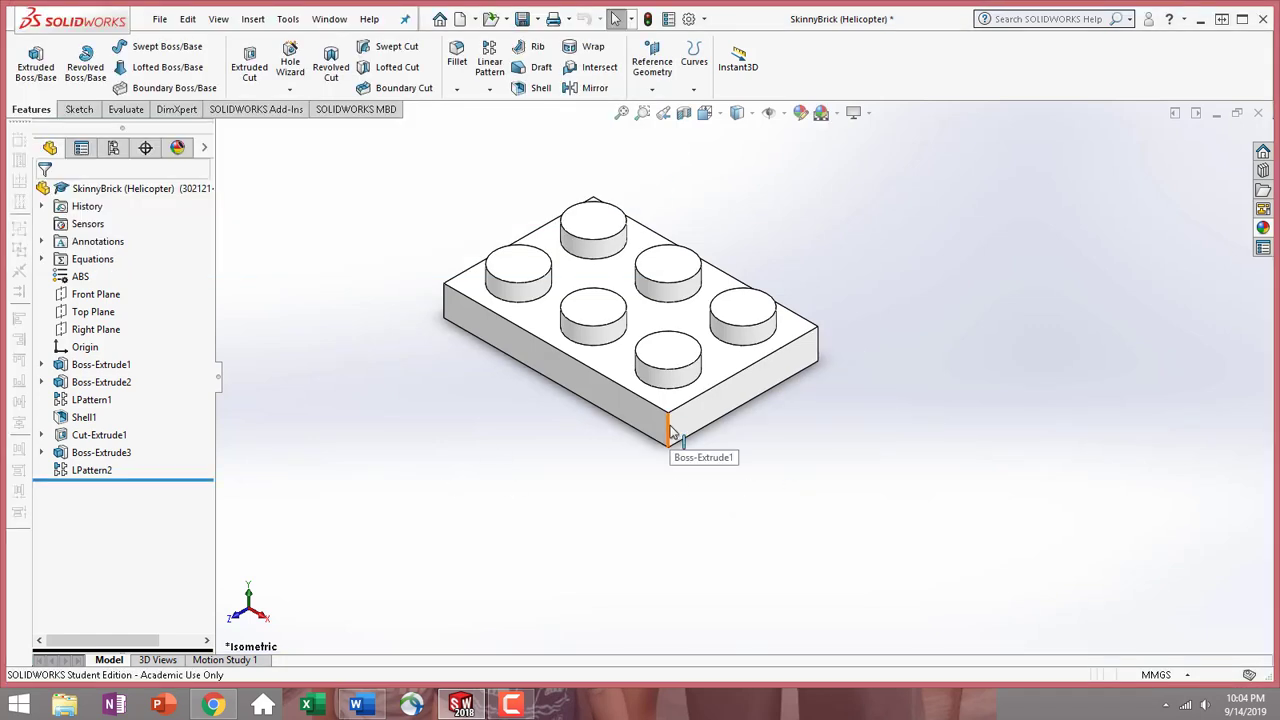
Colour the whole part of configuration 302121 standard red (RGB 255, 0, 0) in this display state only
click(680, 325)
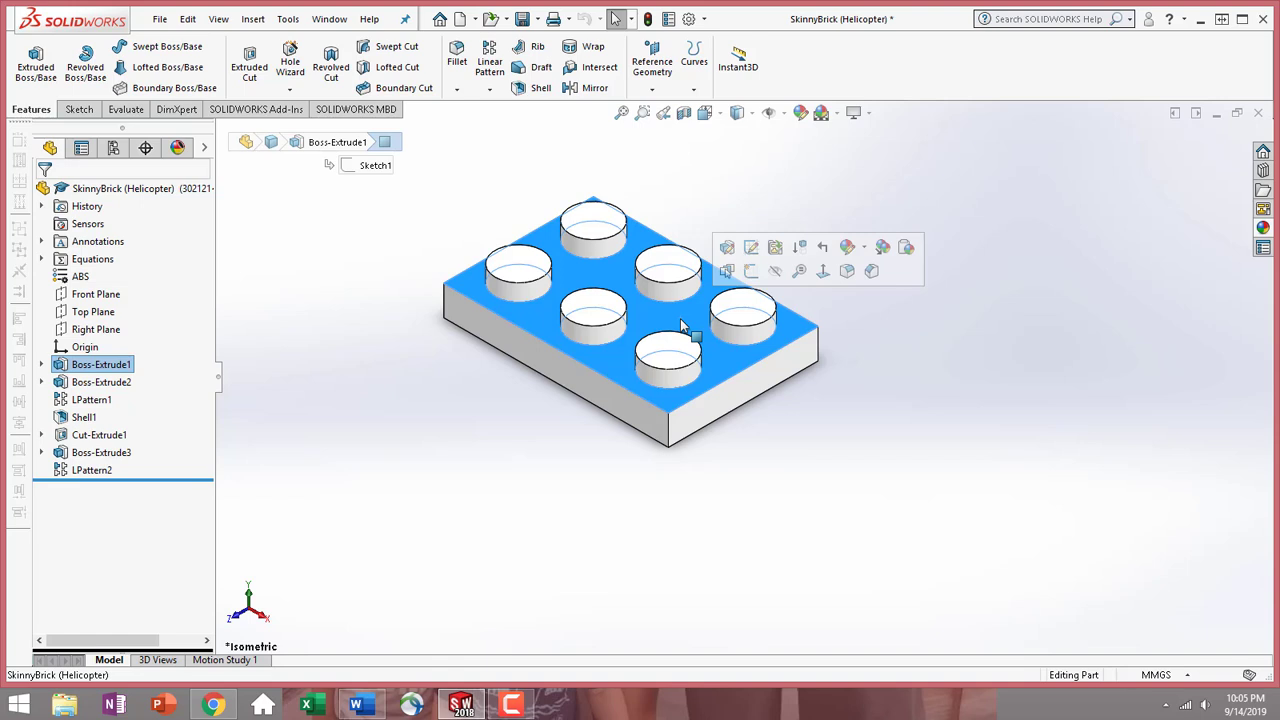
click(848, 248)
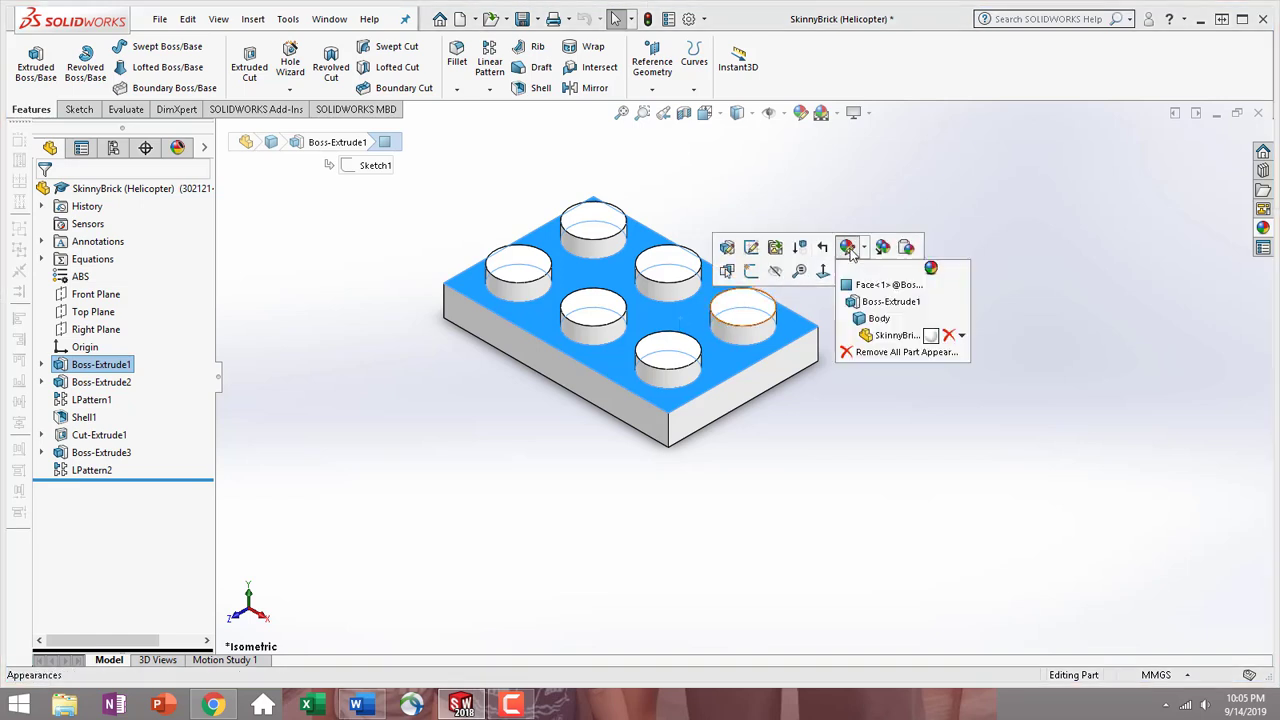
click(893, 336)
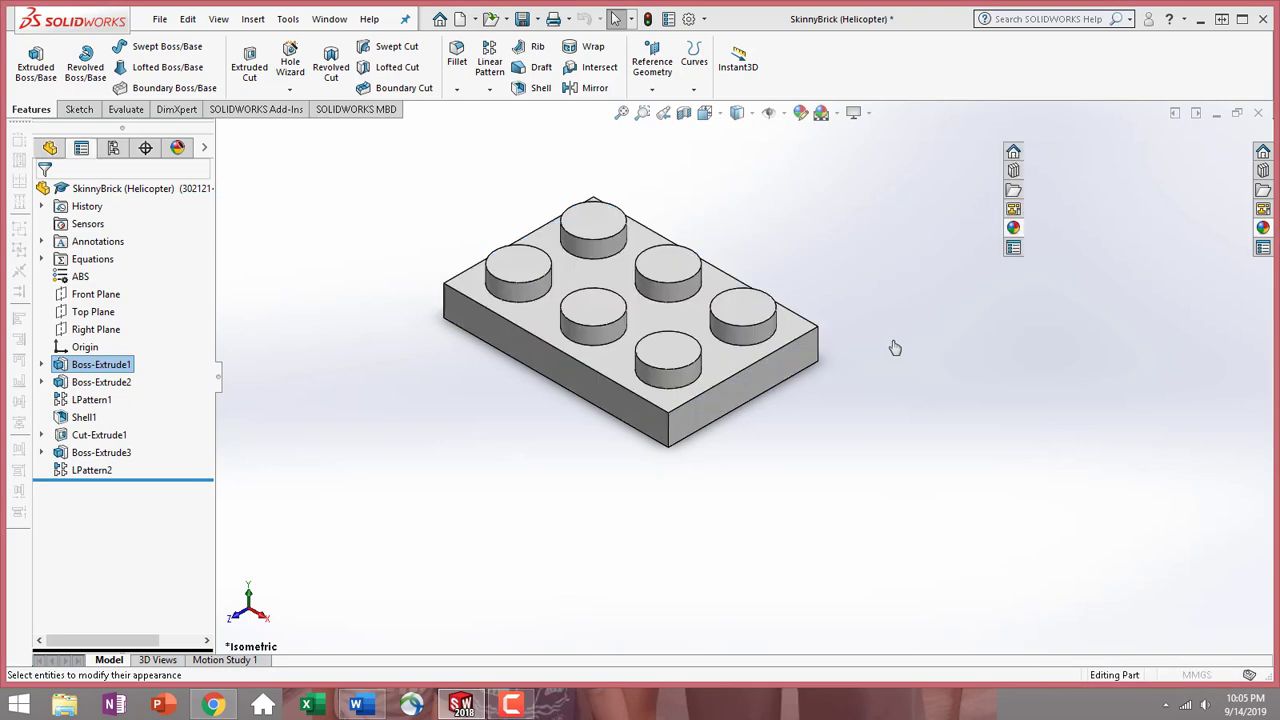
click(91, 537)
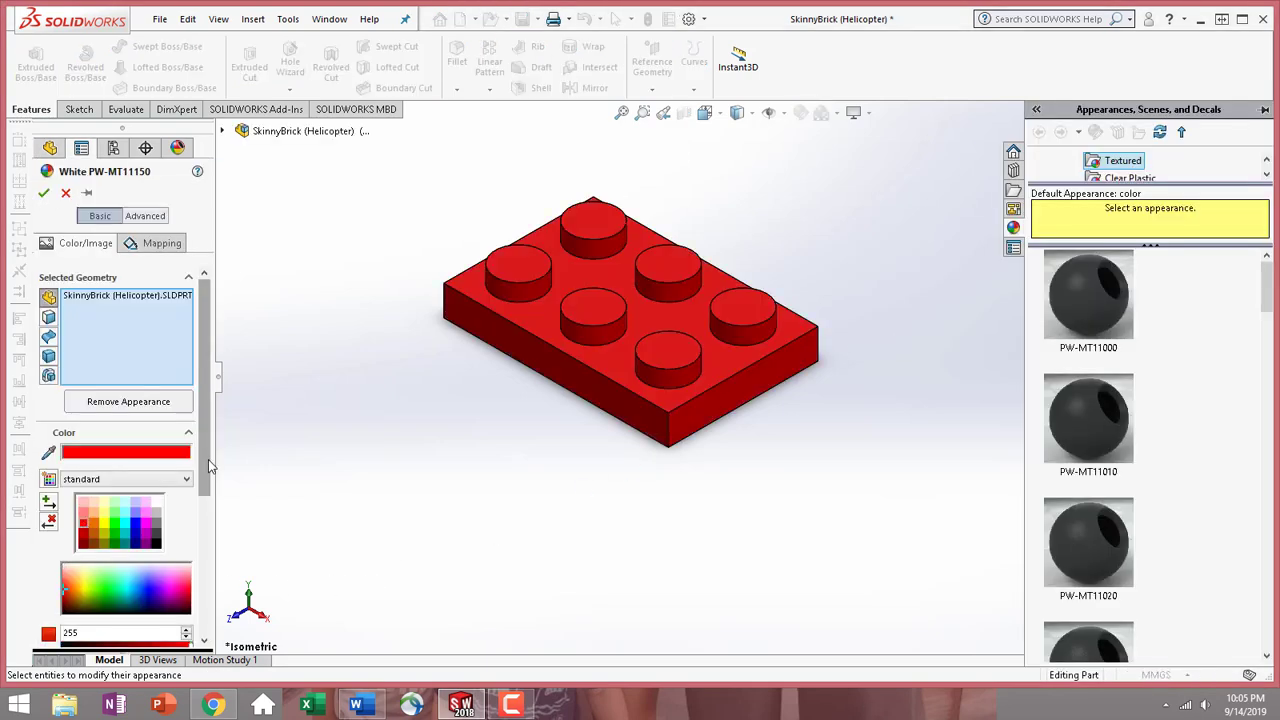
drag(208, 467, 202, 604)
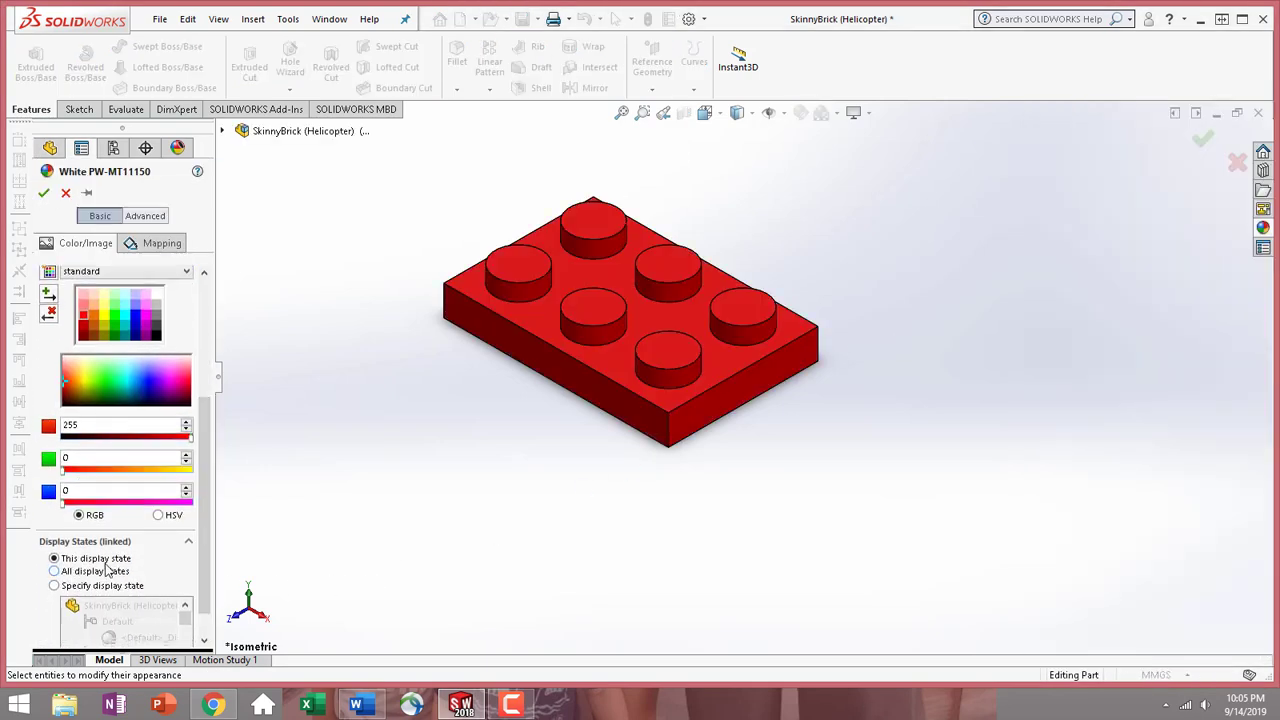
click(43, 192)
Activate configuration 302221, set the Length global variable to 2 for this configuration only and accept the equations
click(113, 147)
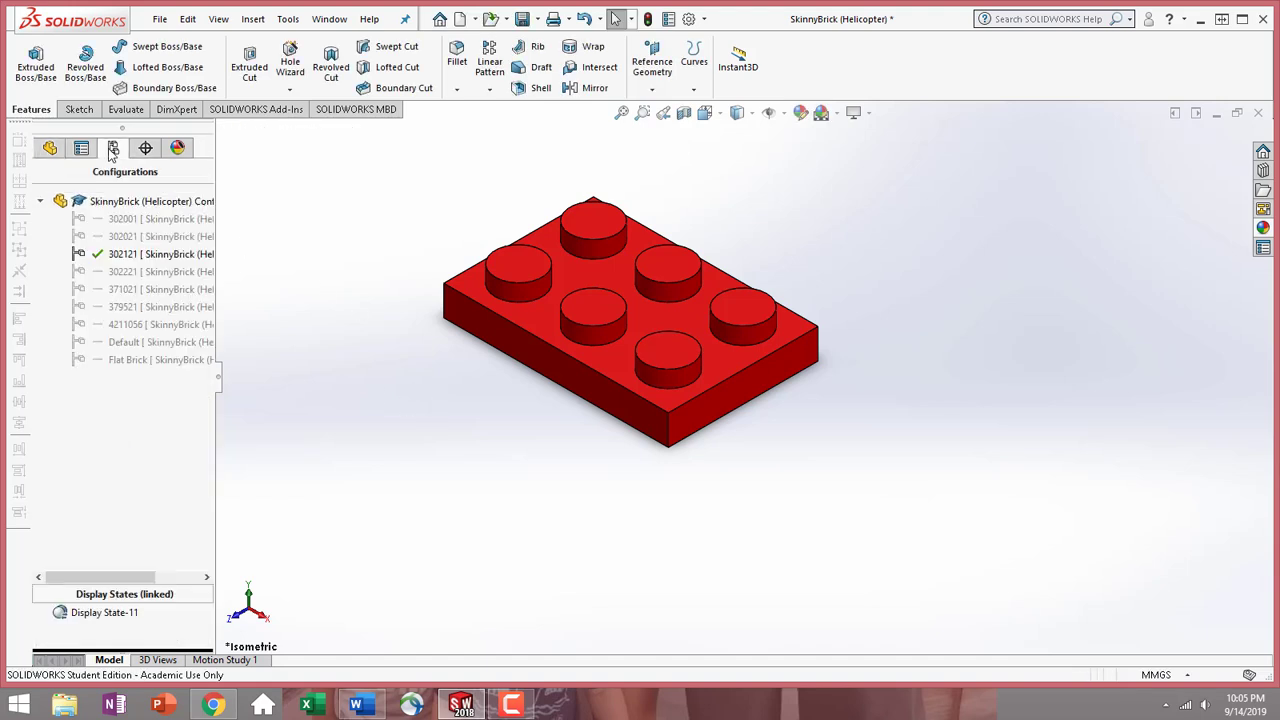
double_click(153, 273)
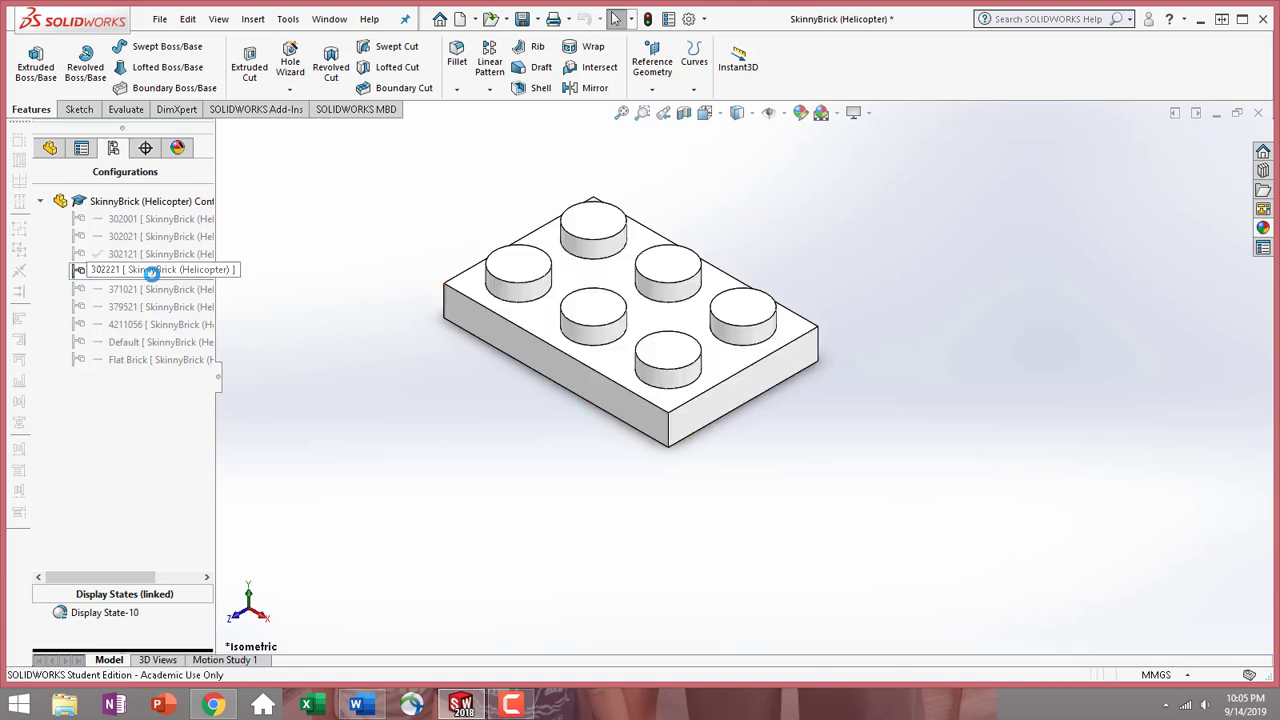
click(52, 149)
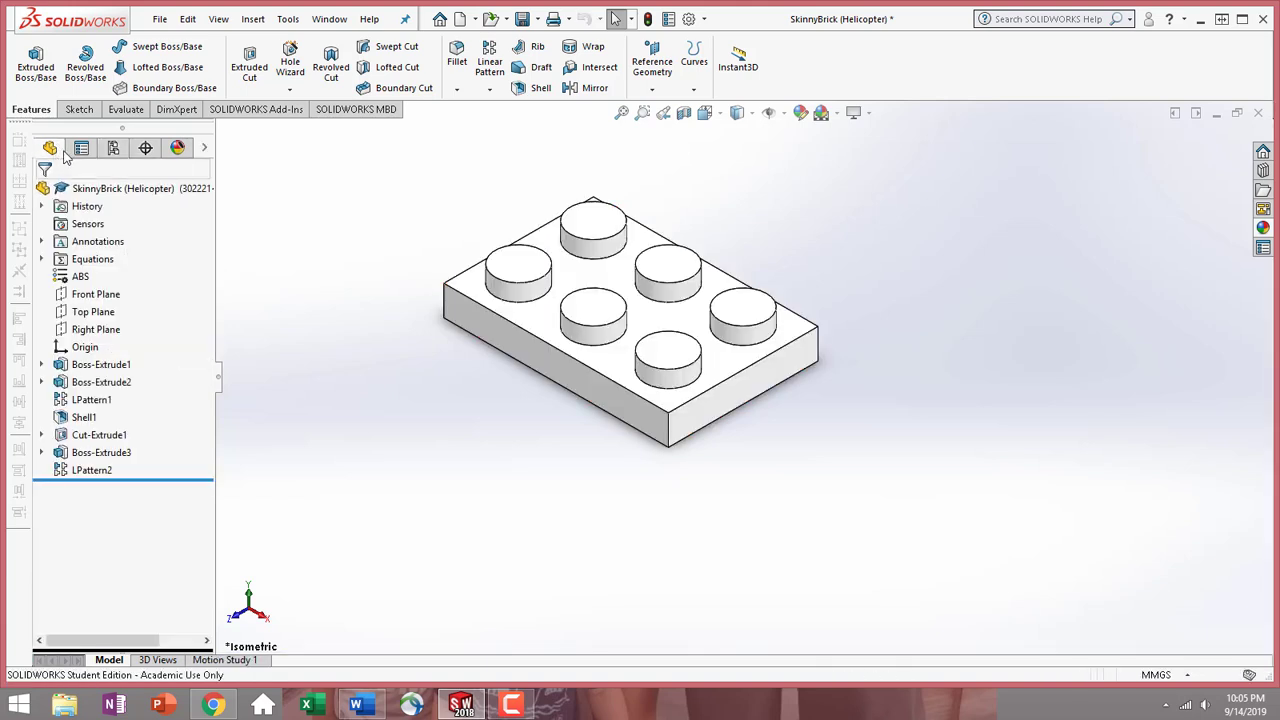
click(91, 261)
right_click(91, 261)
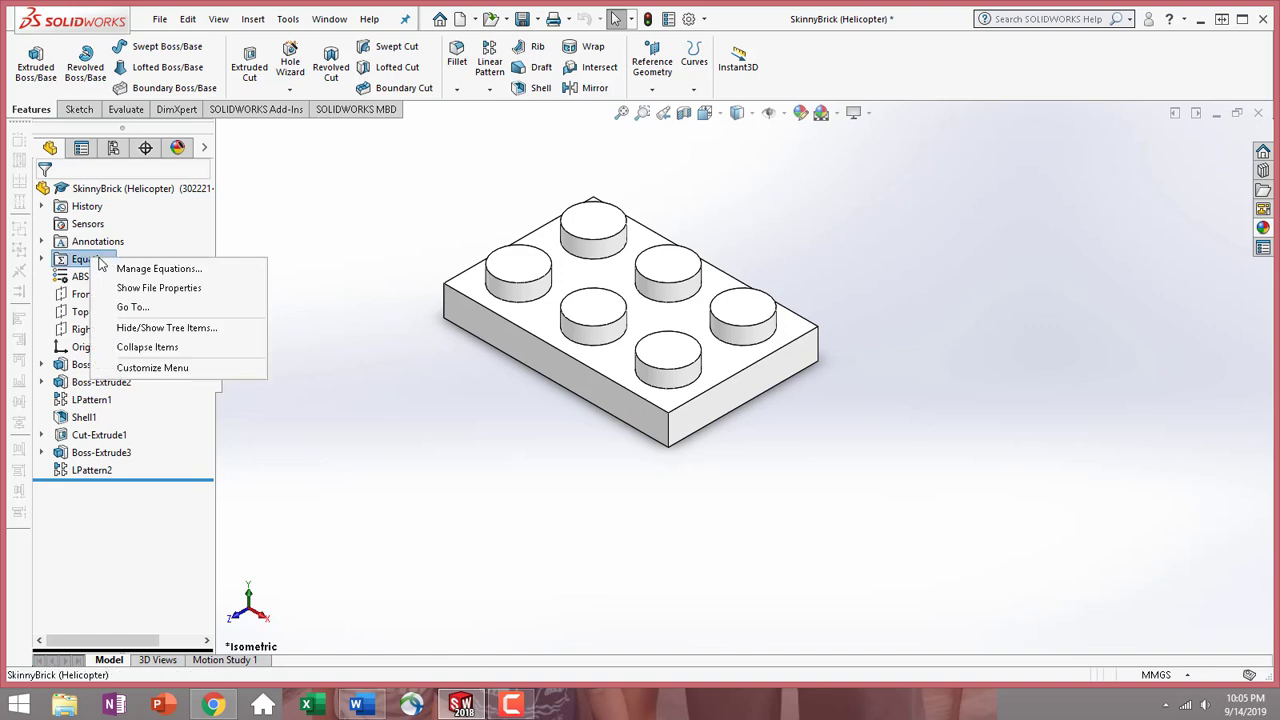
click(130, 270)
click(242, 98)
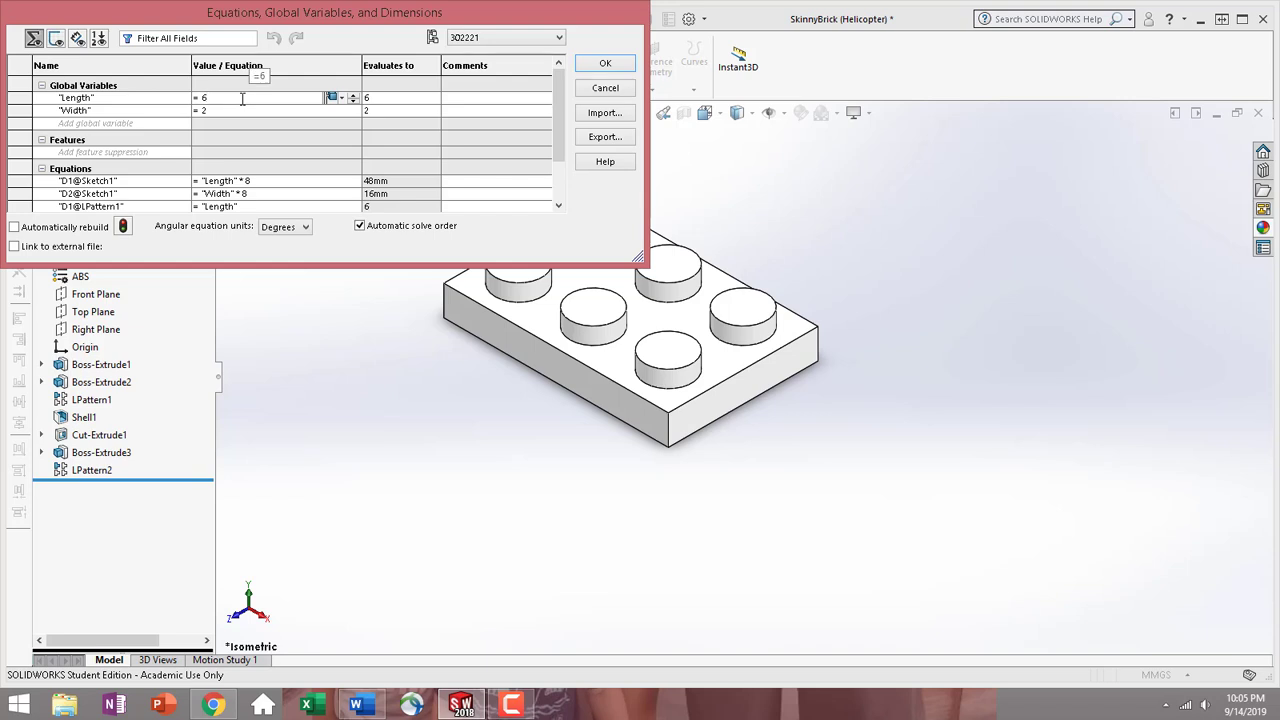
key(BackSpace)
text(2)
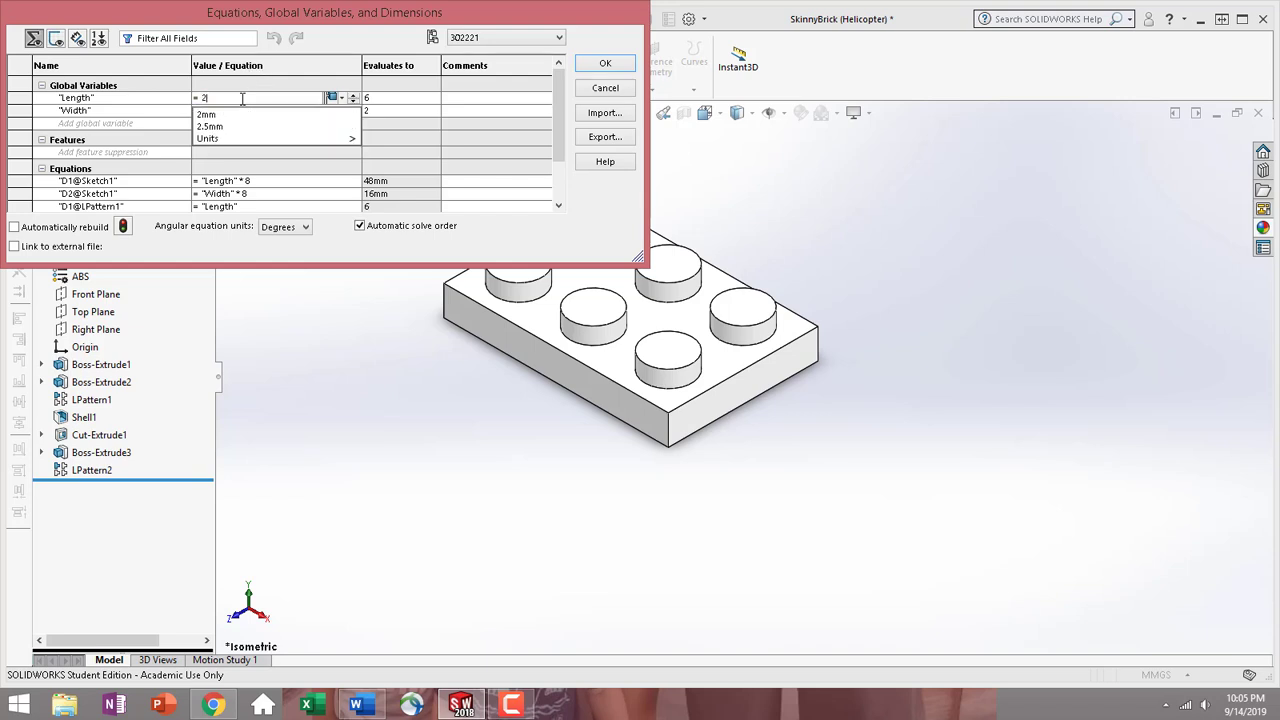
click(340, 100)
click(357, 120)
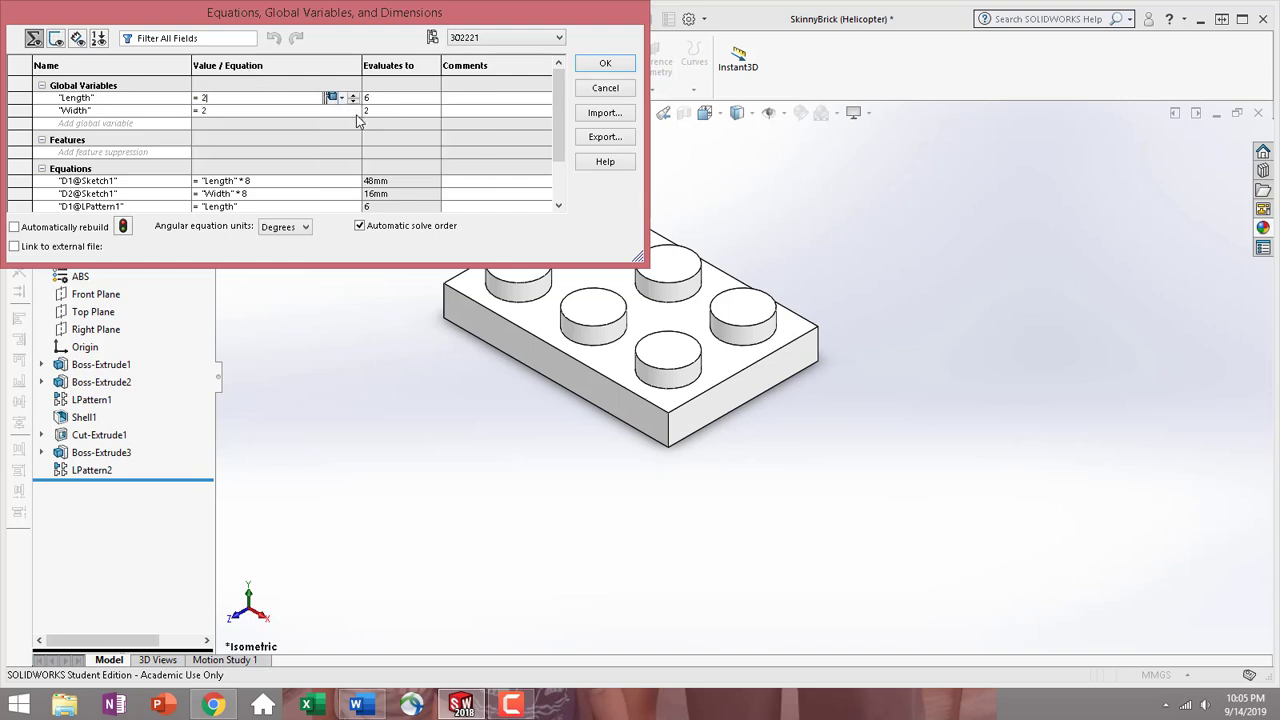
click(603, 63)
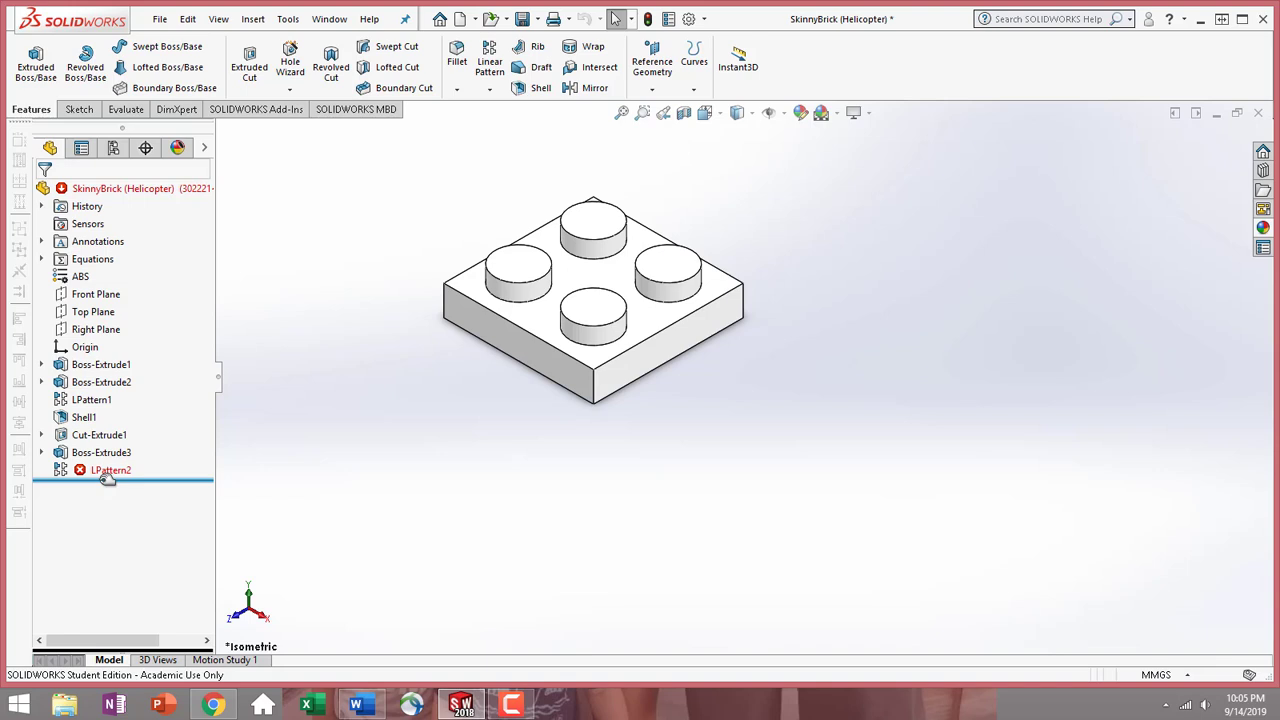
Inspect the underside of the 2 x 2 brick and suppress the failed LPattern2 feature
middle_drag(478, 432, 550, 70)
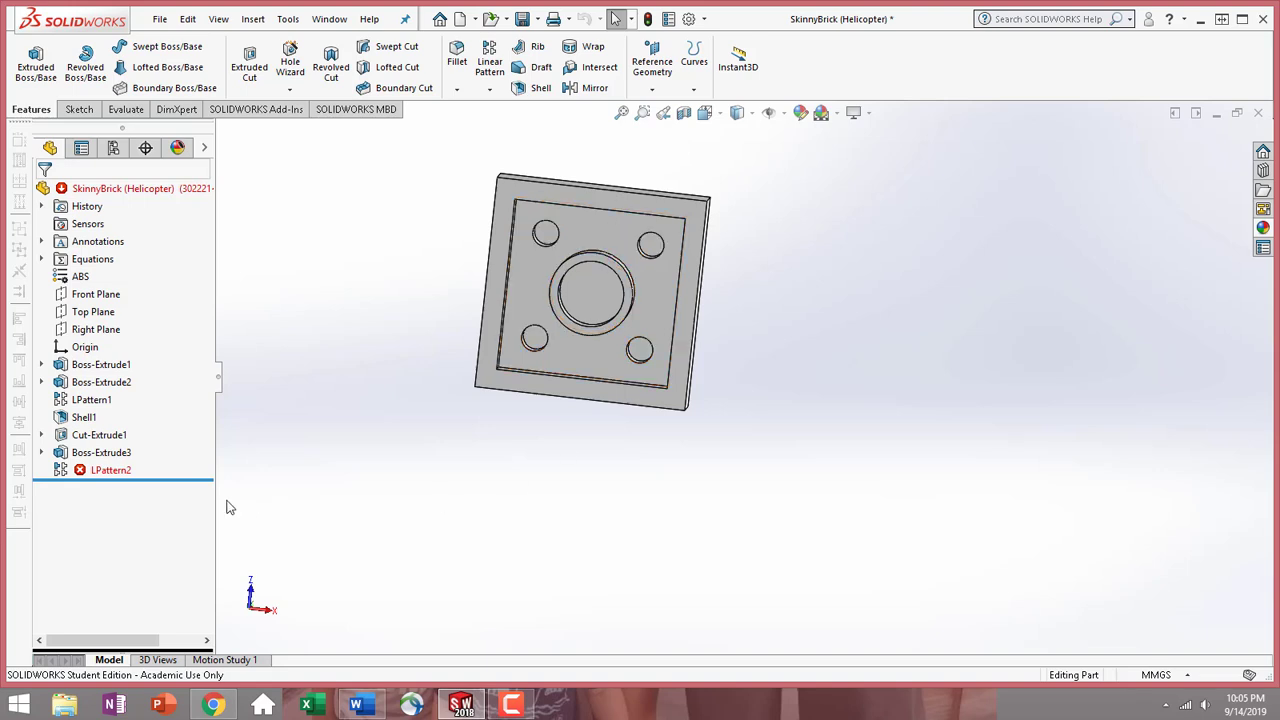
click(111, 470)
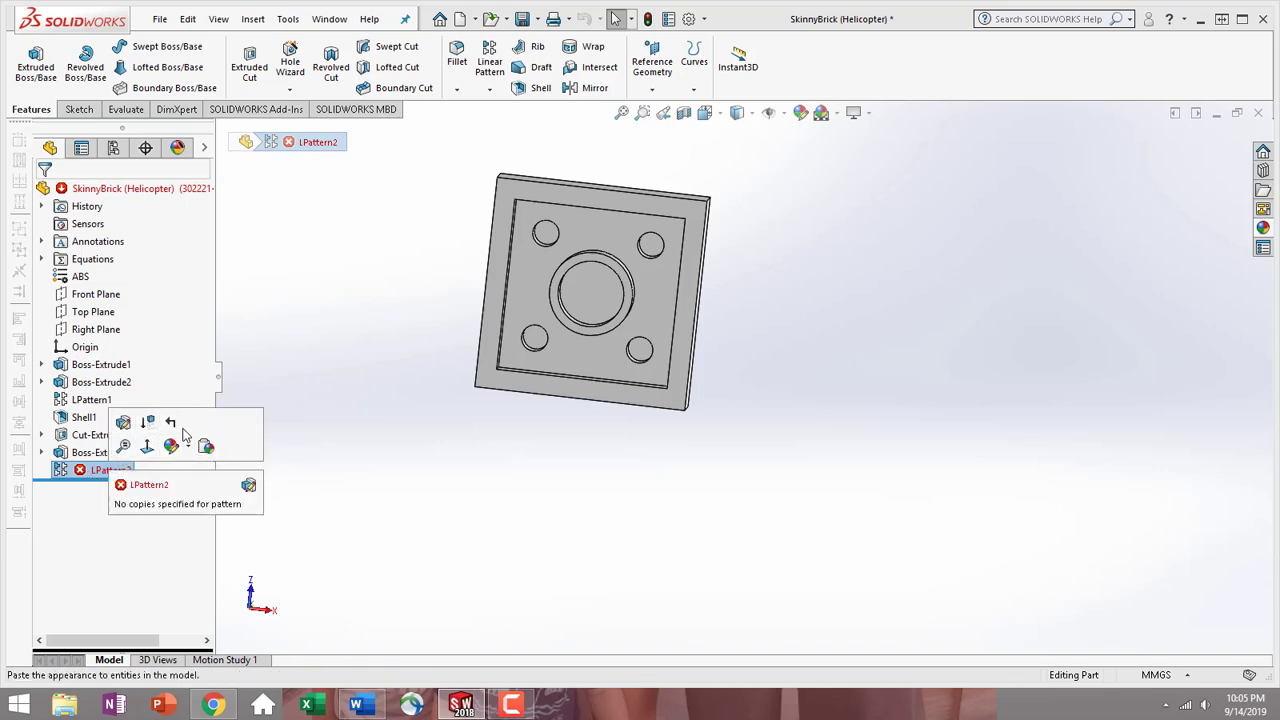
click(148, 424)
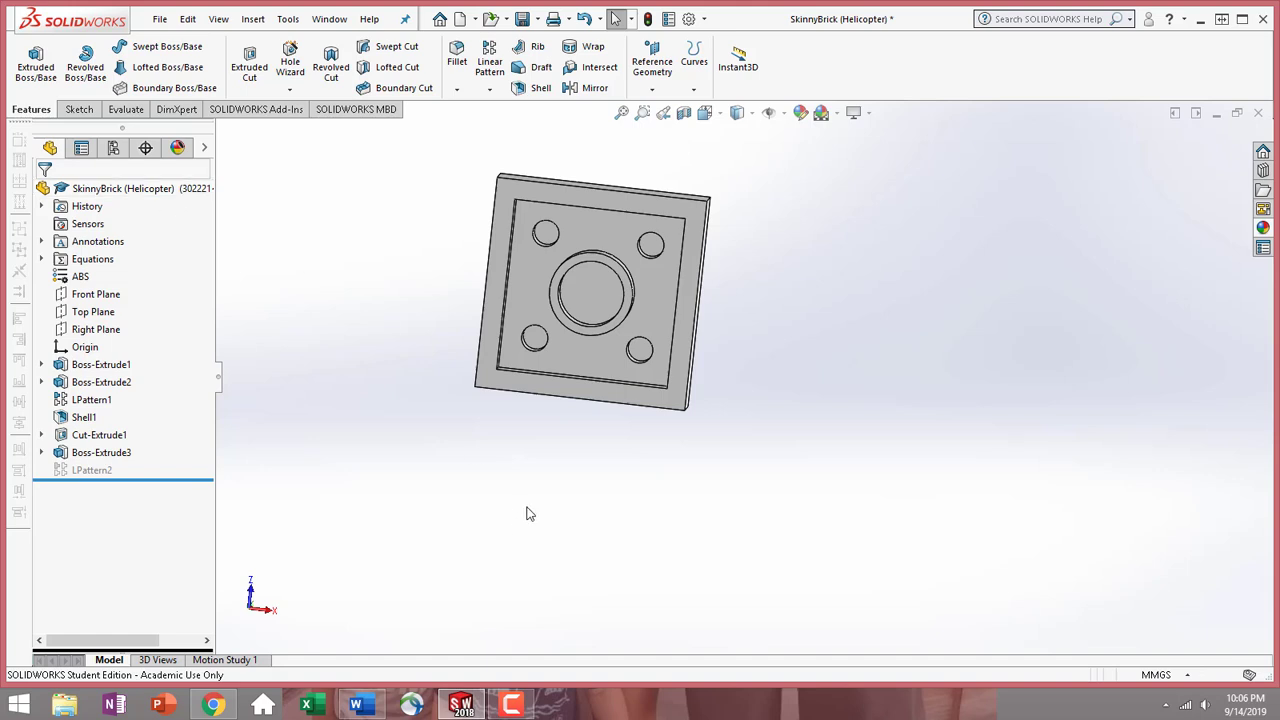
Colour the whole 2 x 2 brick of configuration 302221 standard red (RGB 255, 0, 0) in this display state only
middle_drag(508, 229, 265, 276)
click(622, 298)
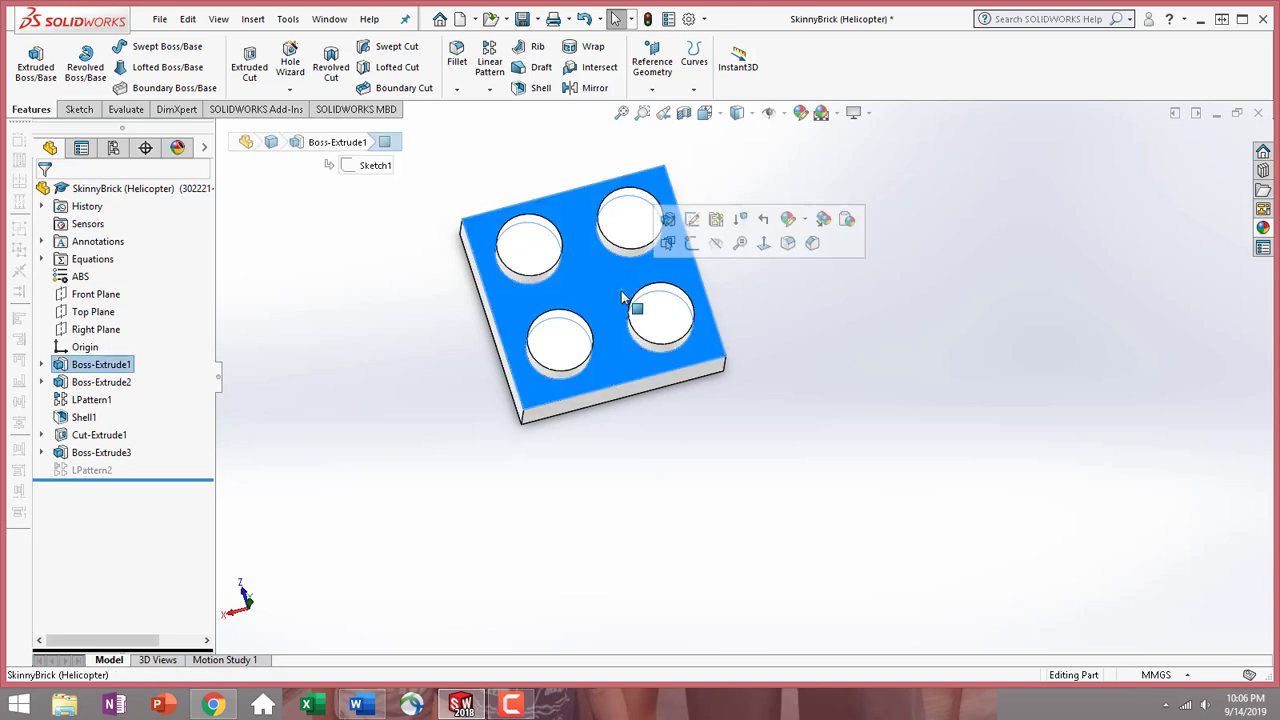
click(789, 219)
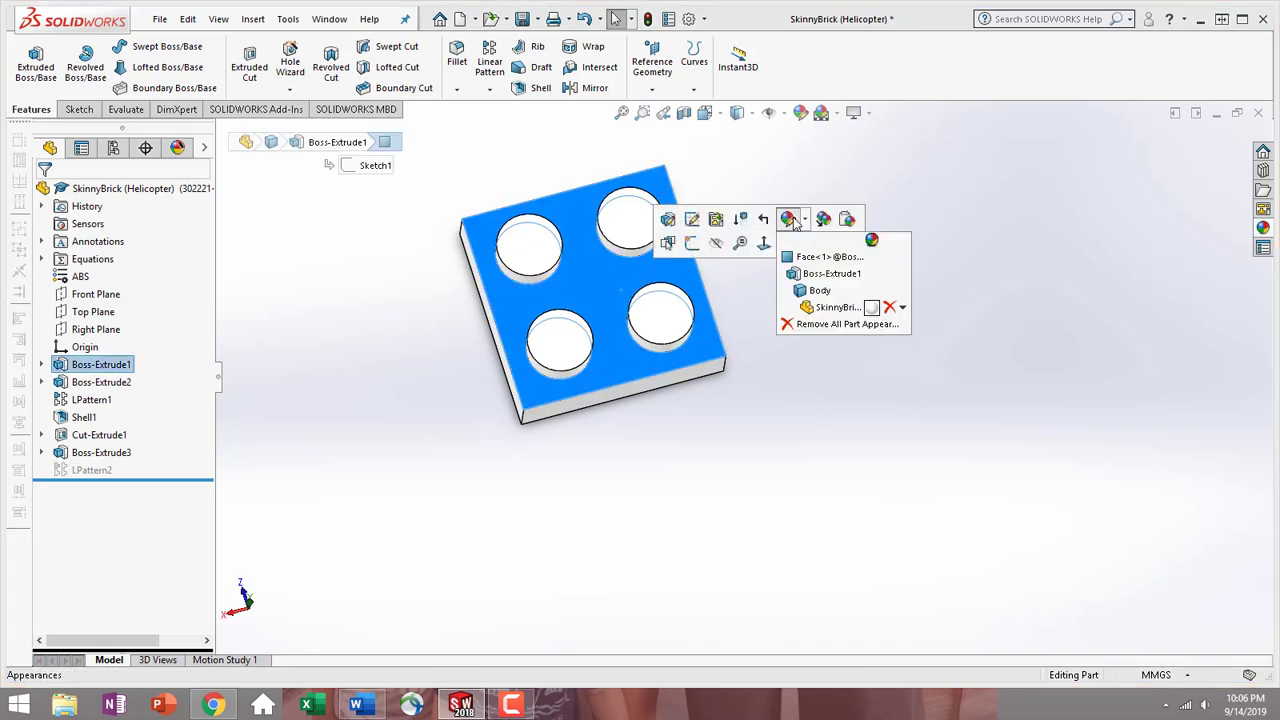
click(822, 308)
click(97, 542)
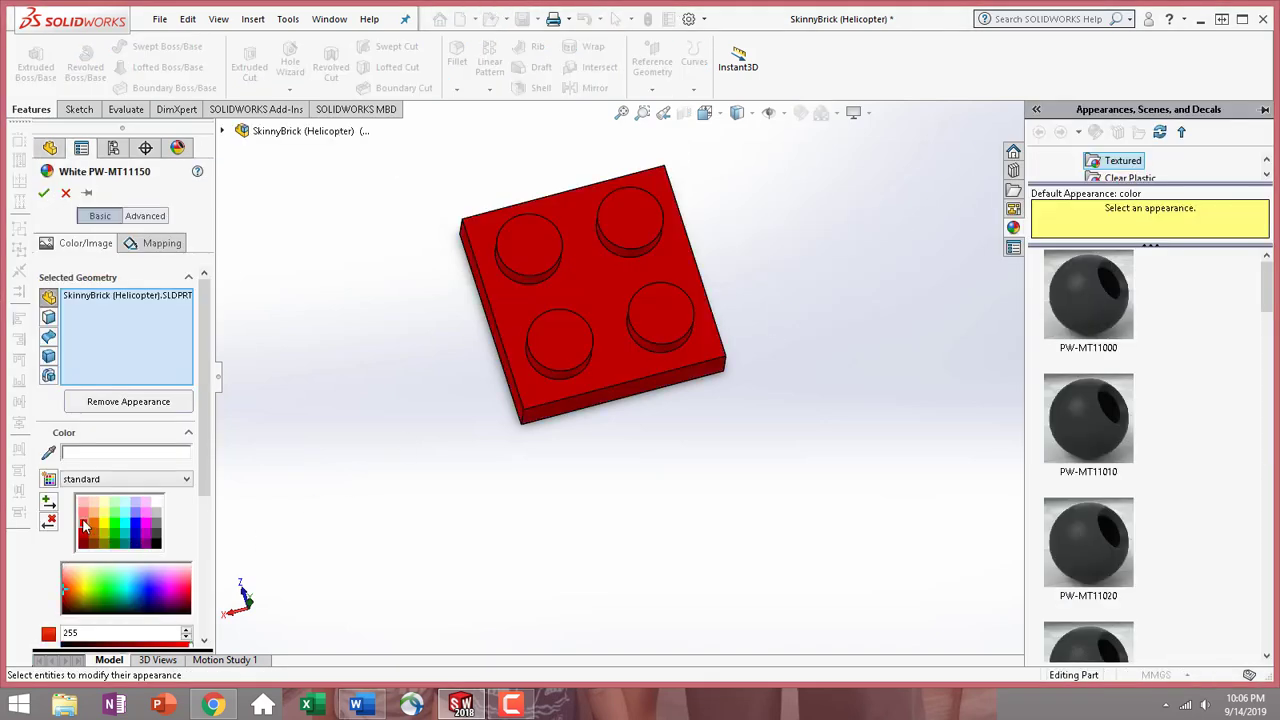
drag(205, 466, 199, 602)
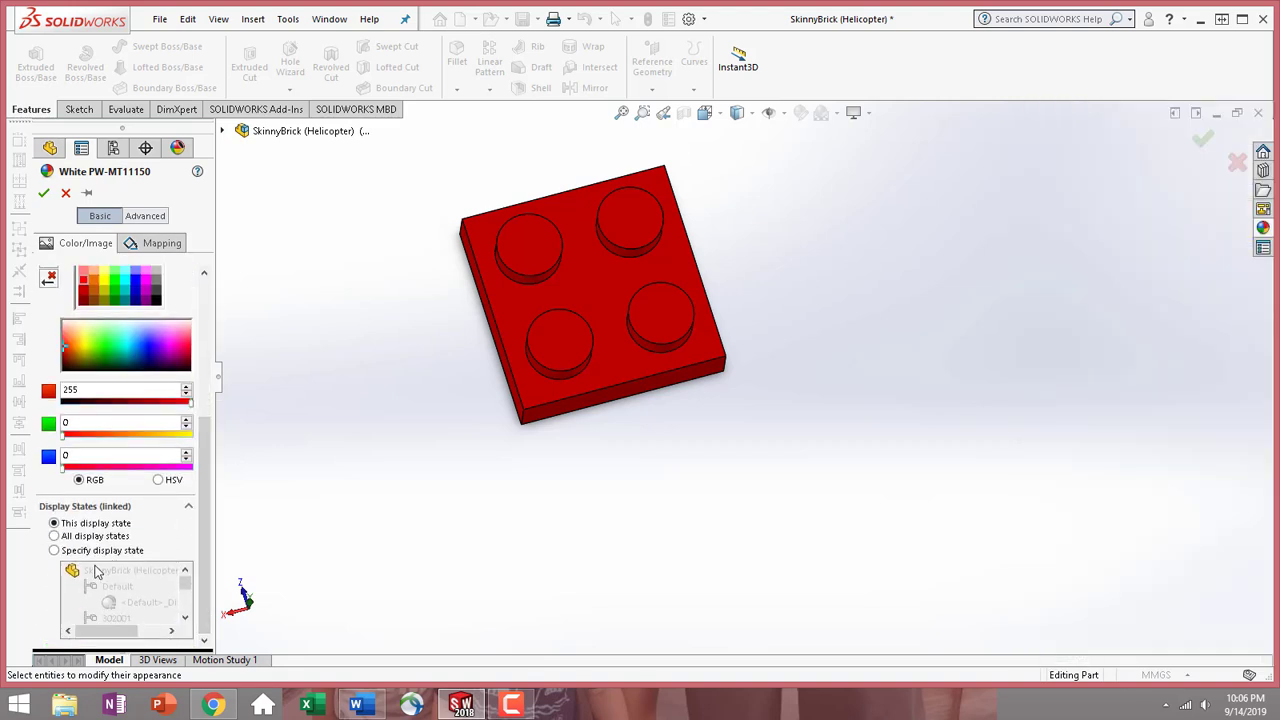
click(43, 192)
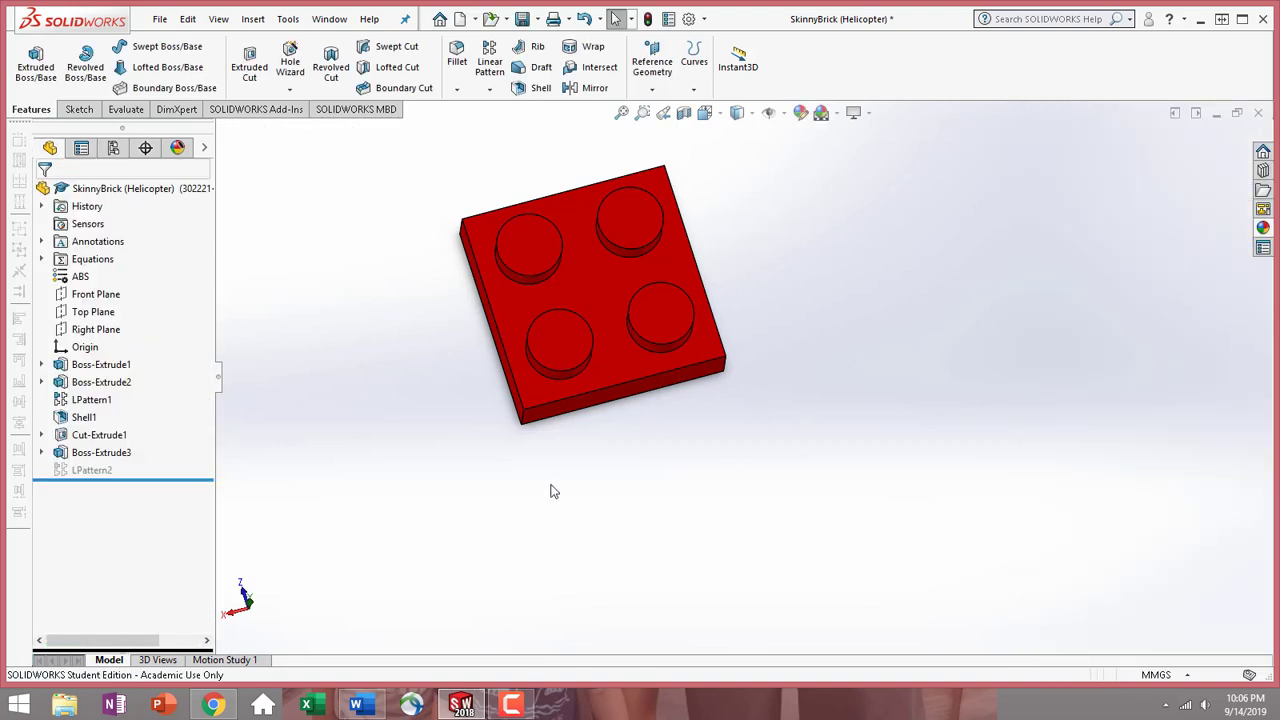
middle_drag(551, 491, 680, 205)
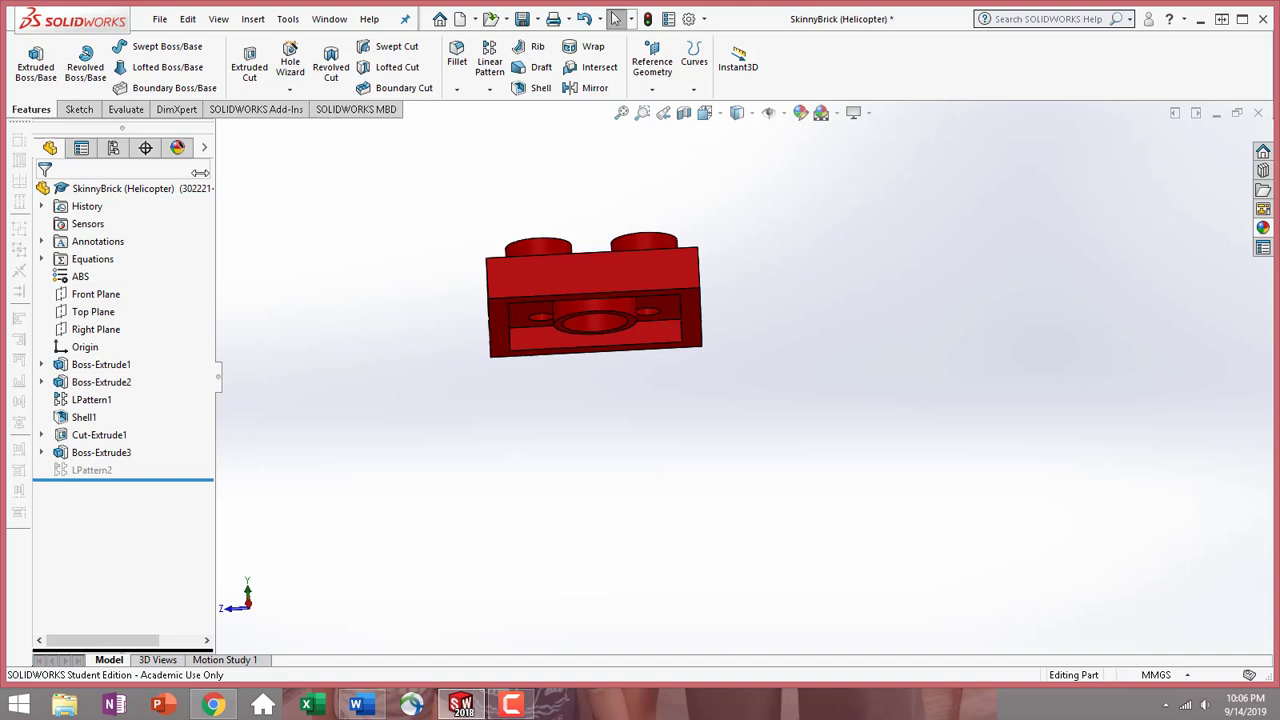
click(115, 150)
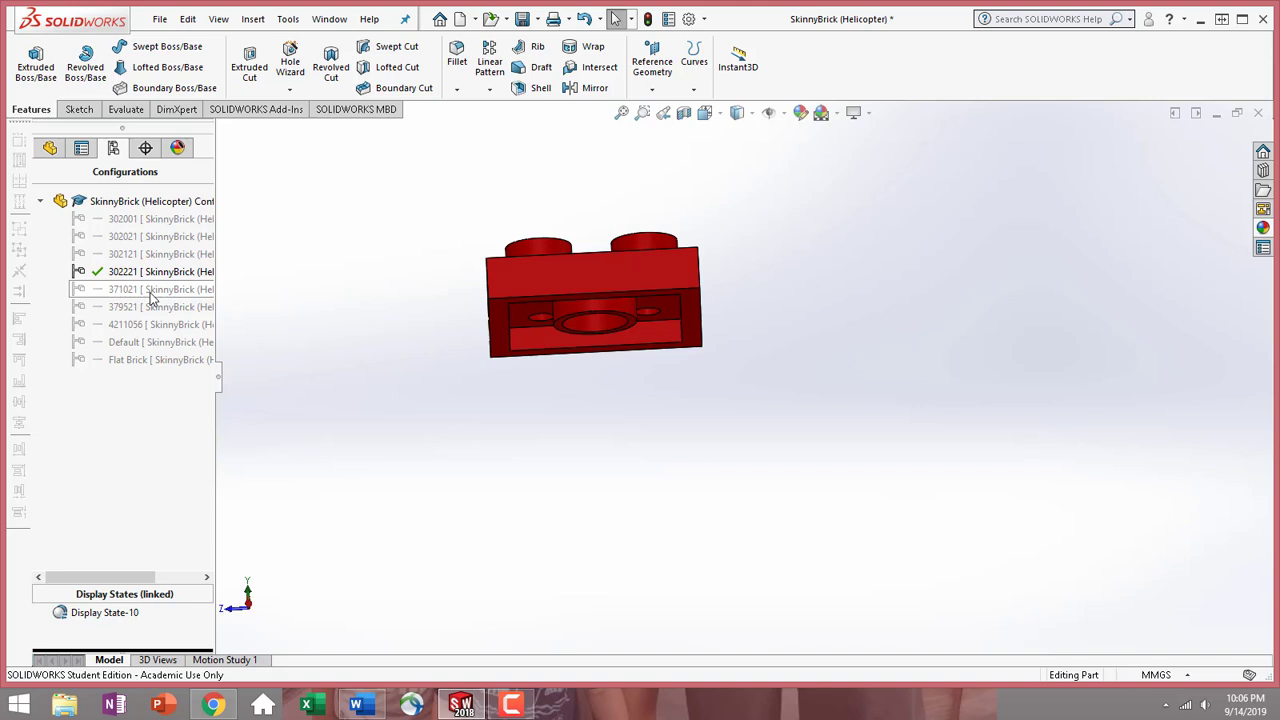
click(50, 148)
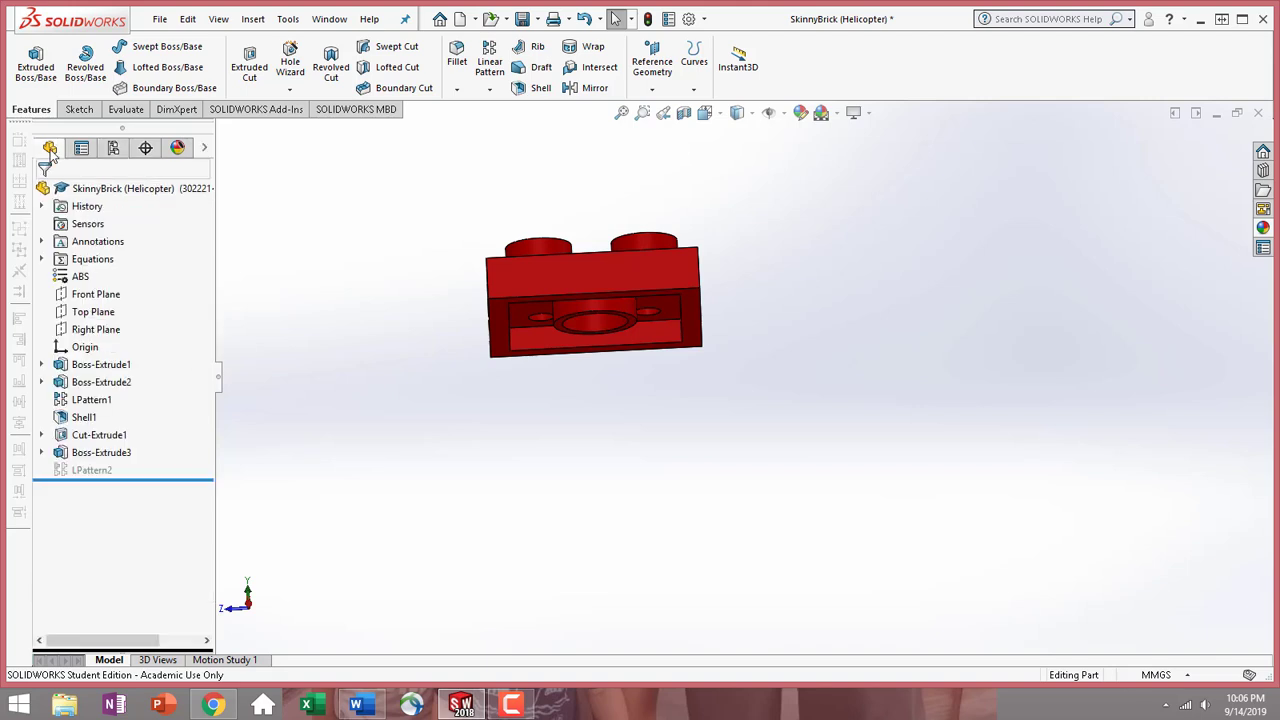
middle_drag(571, 366, 551, 436)
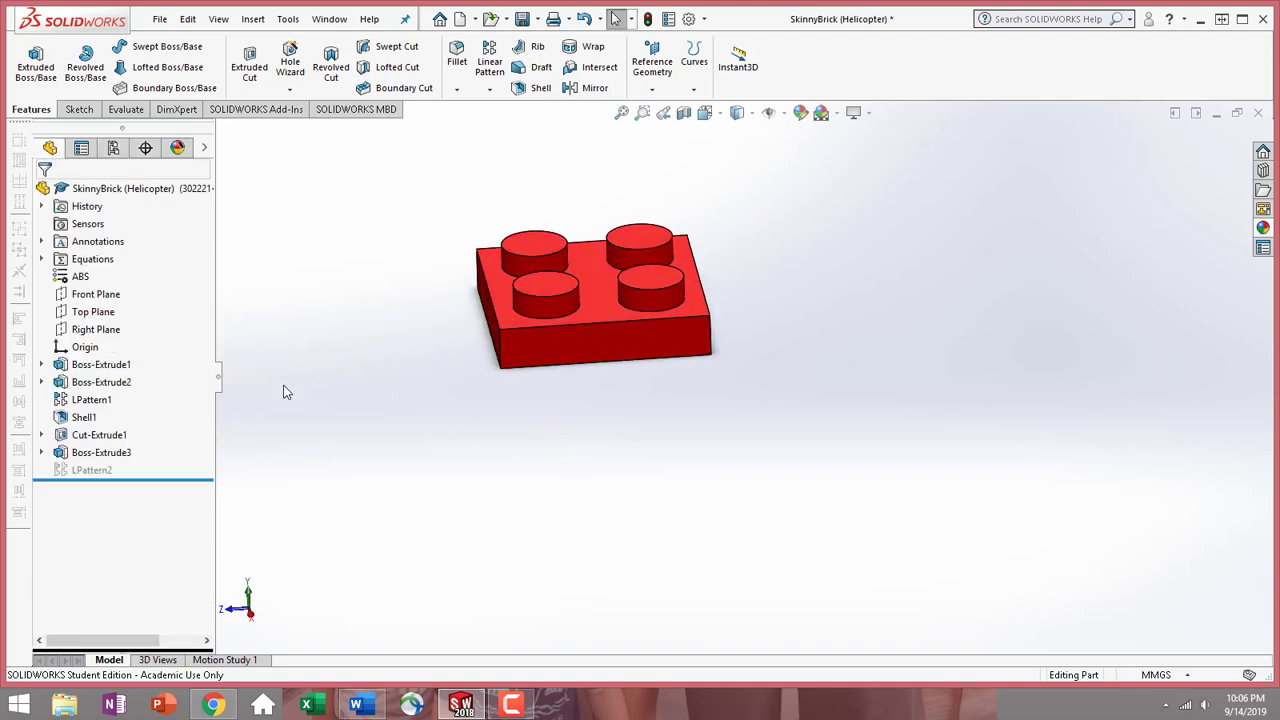
Set the Length global variable to 1 in the equations of configuration 302221
right_click(95, 262)
click(170, 273)
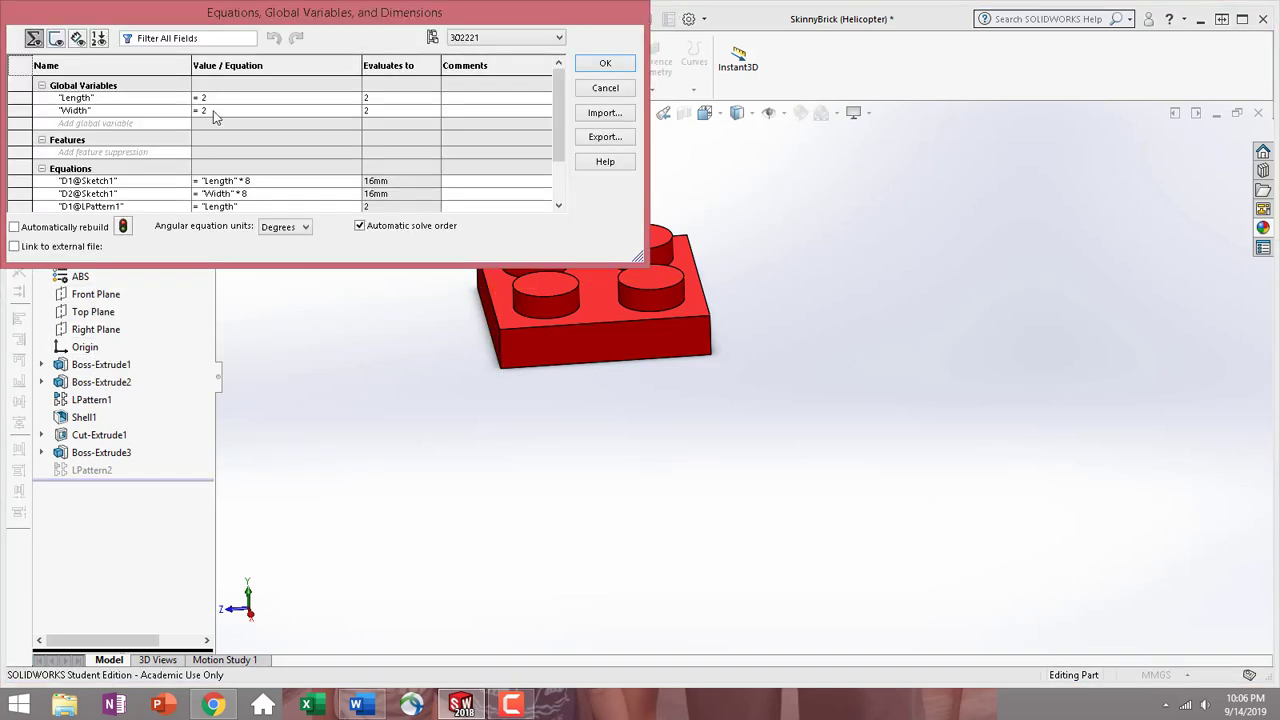
click(224, 99)
key(BackSpace)
text(1)
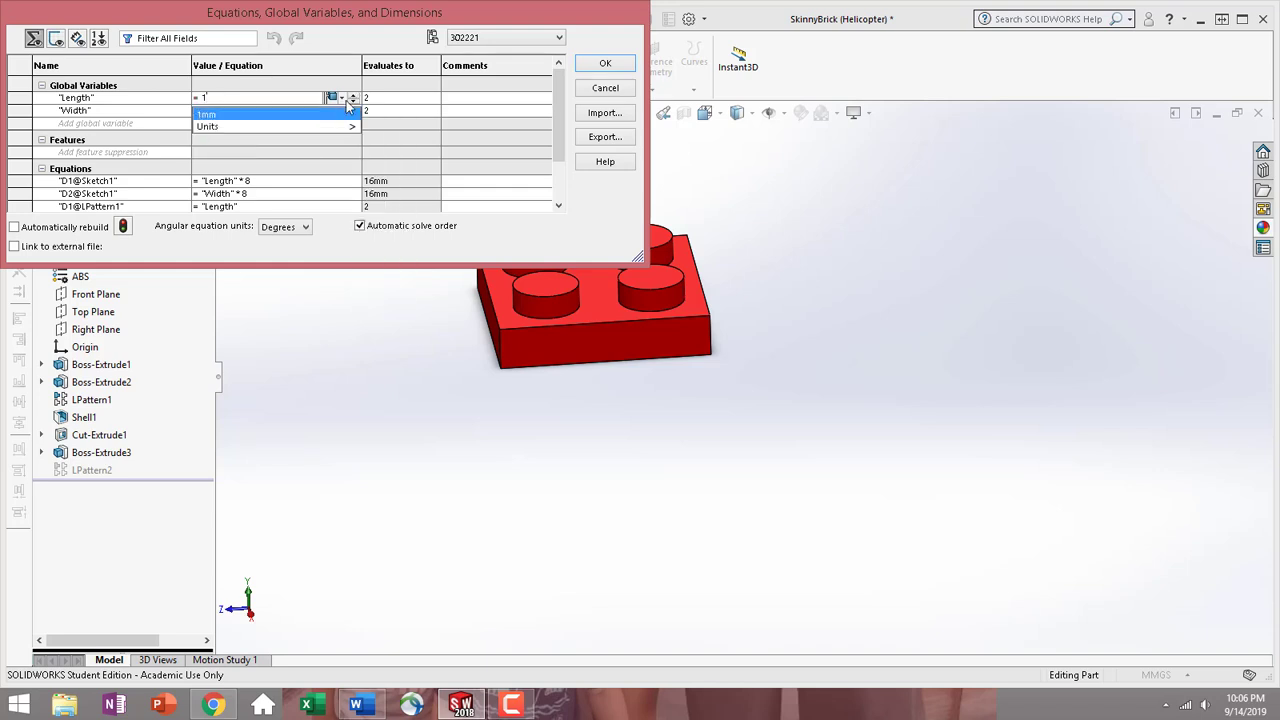
key(Return)
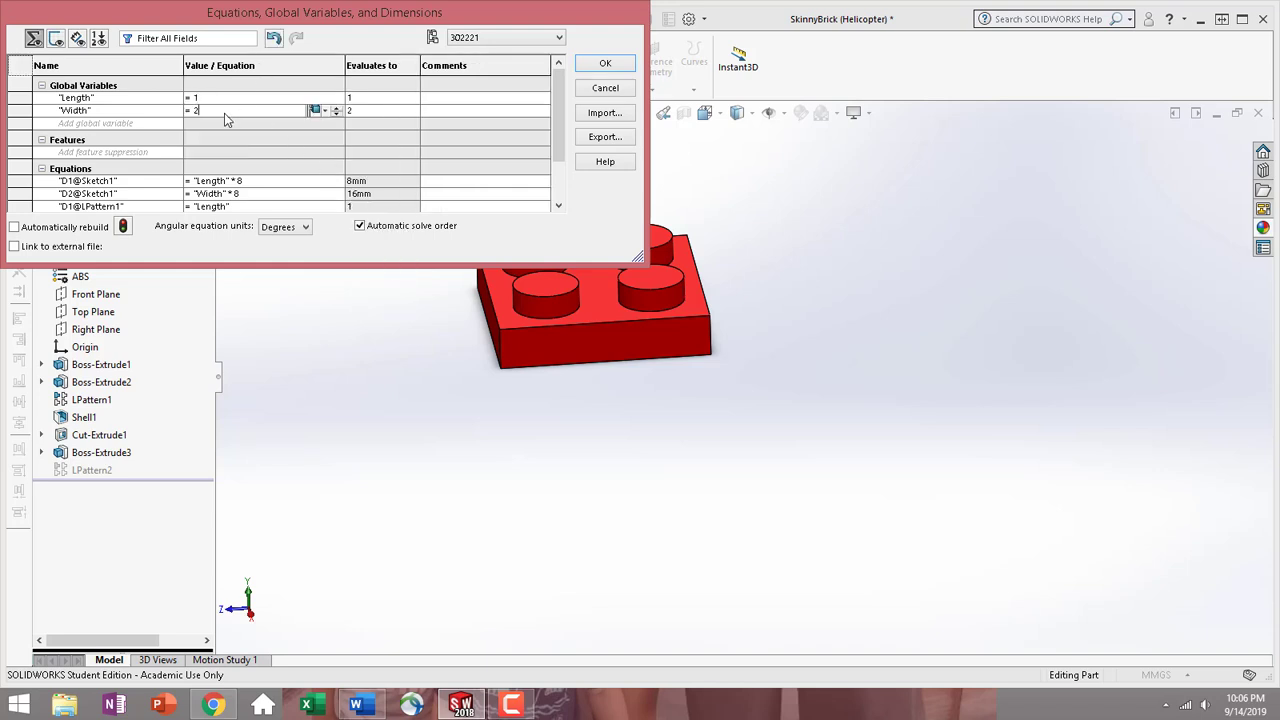
Set the Width global variable to 4, accept the equations and continue the rebuild ignoring the Sketch5 error
key(BackSpace)
text(4)
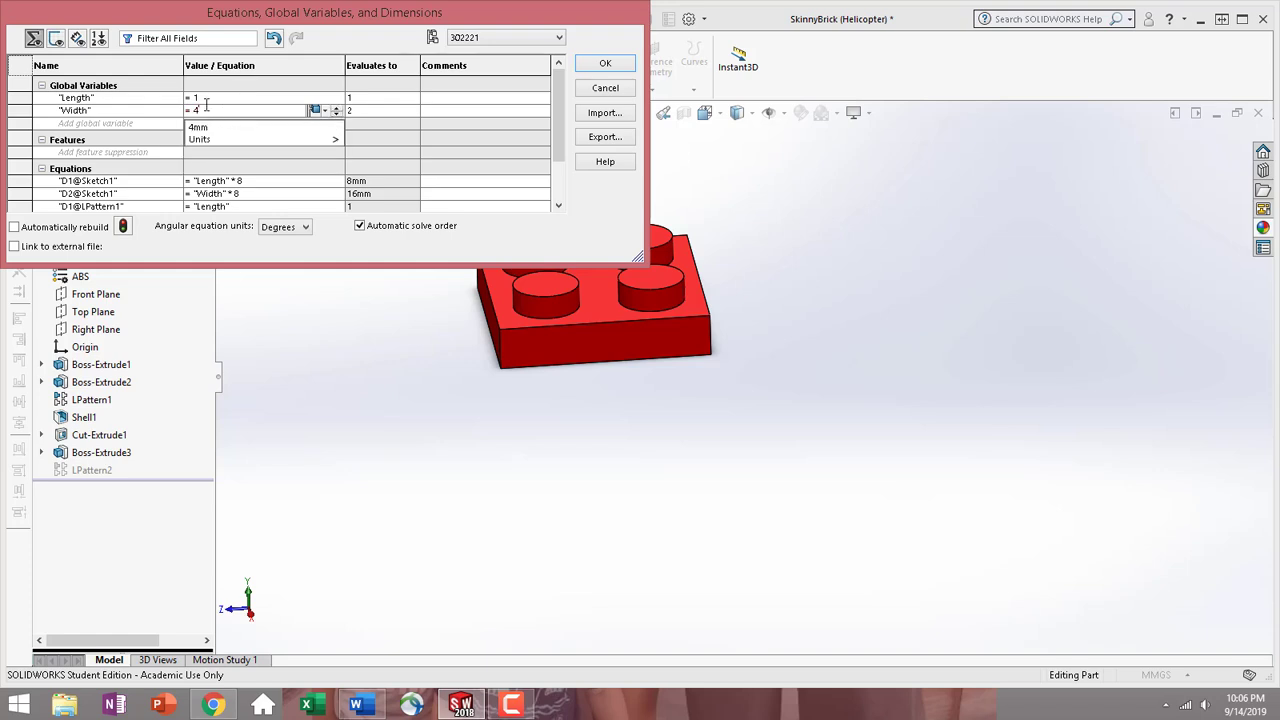
key(Return)
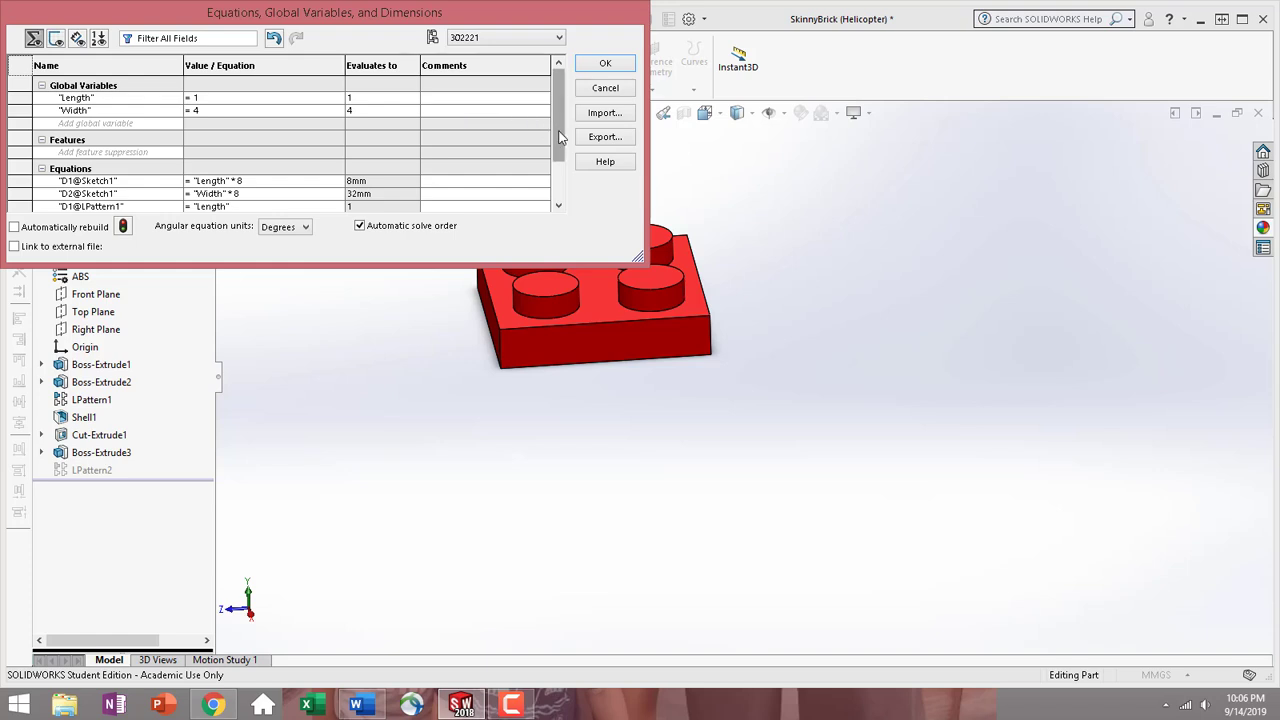
drag(560, 137, 576, 198)
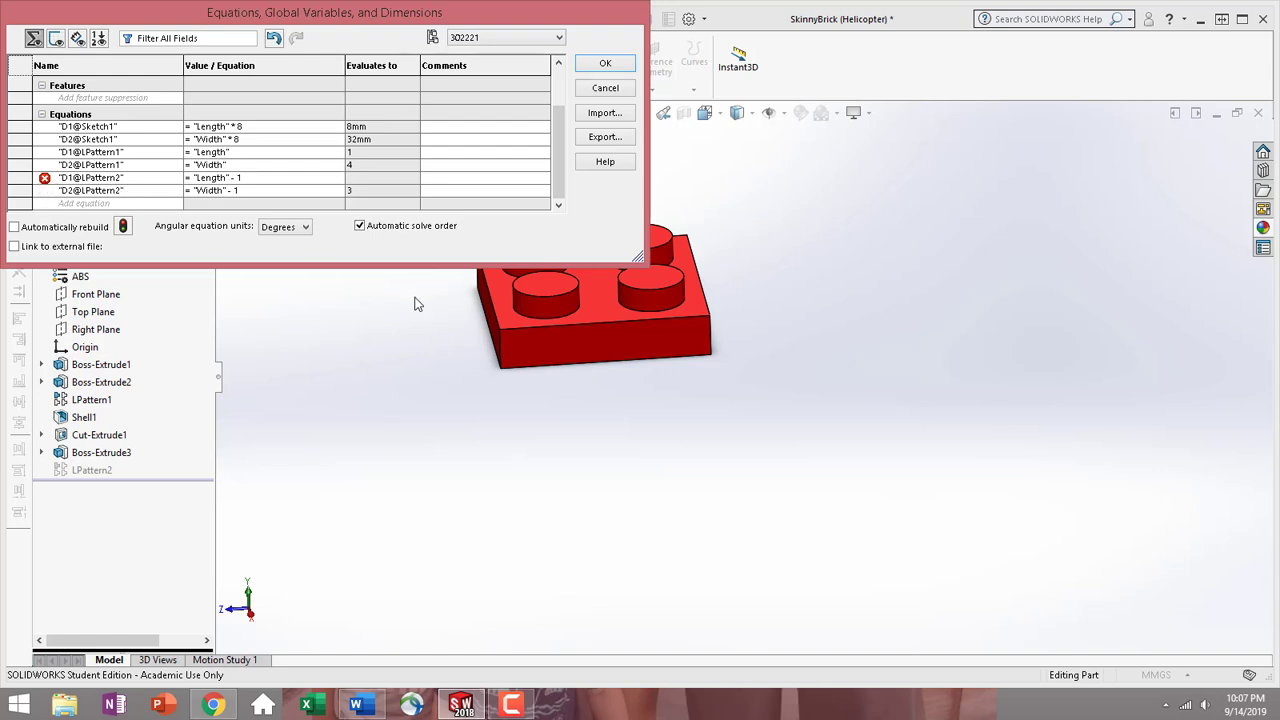
scroll(564, 184, up, 2)
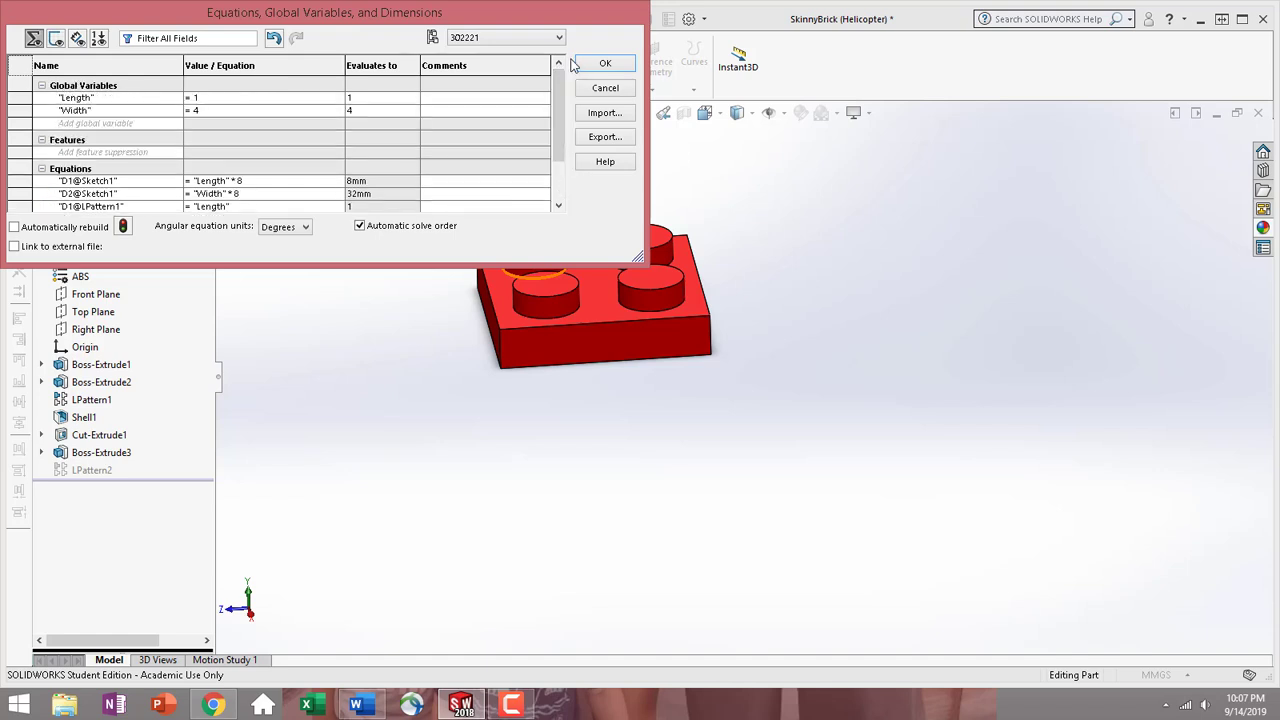
click(624, 68)
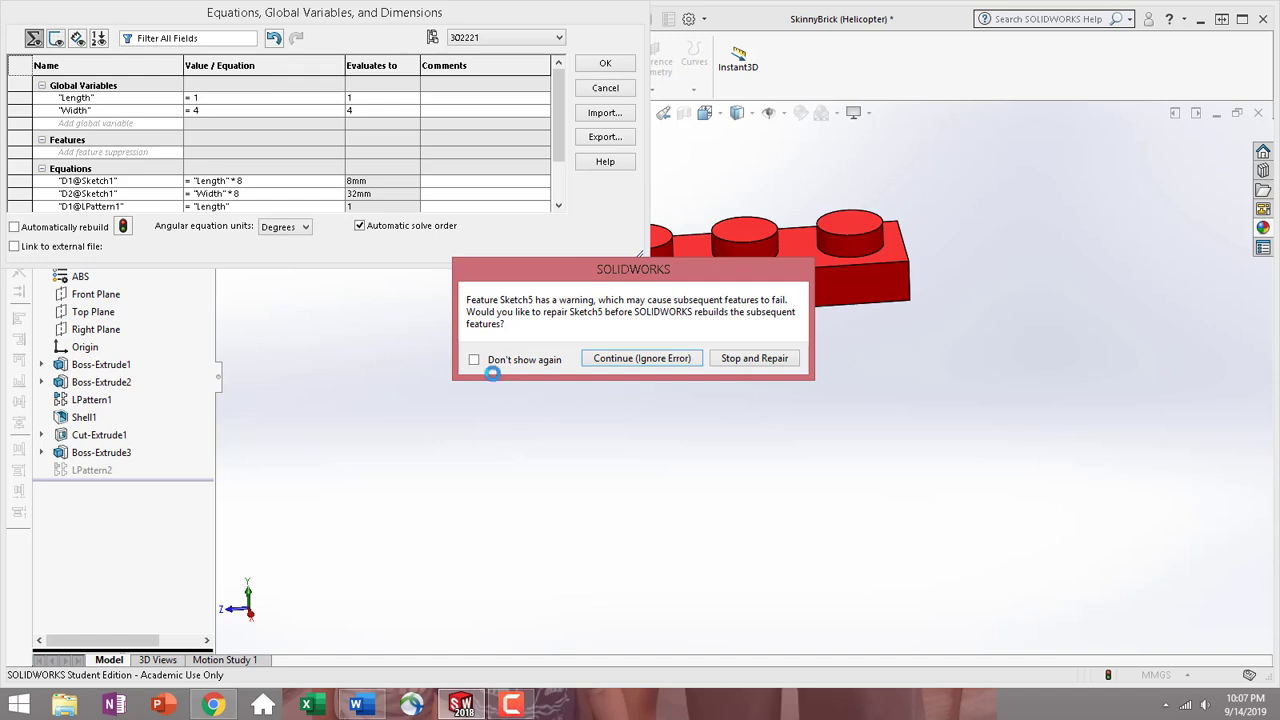
click(646, 362)
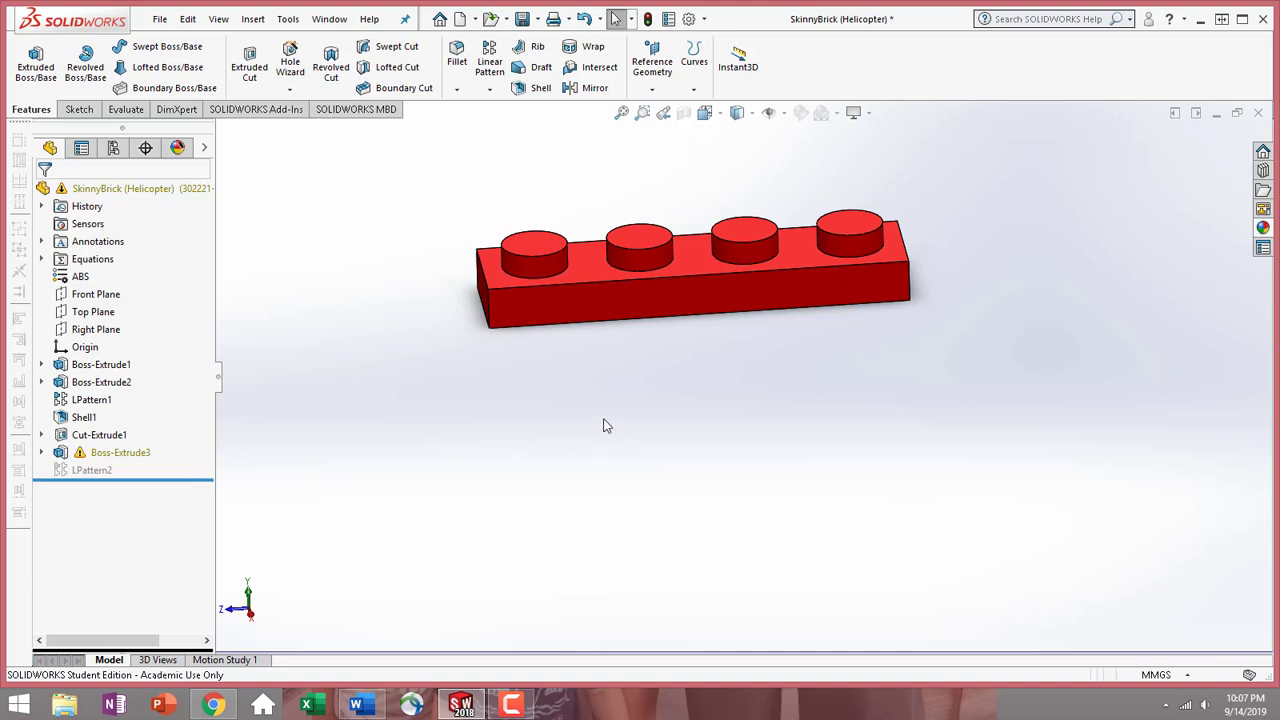
Inspect the underside of the 1 x 4 brick and suppress the Boss-Extrude3 feature
middle_drag(603, 426, 783, 258)
scroll(765, 254, down, 1)
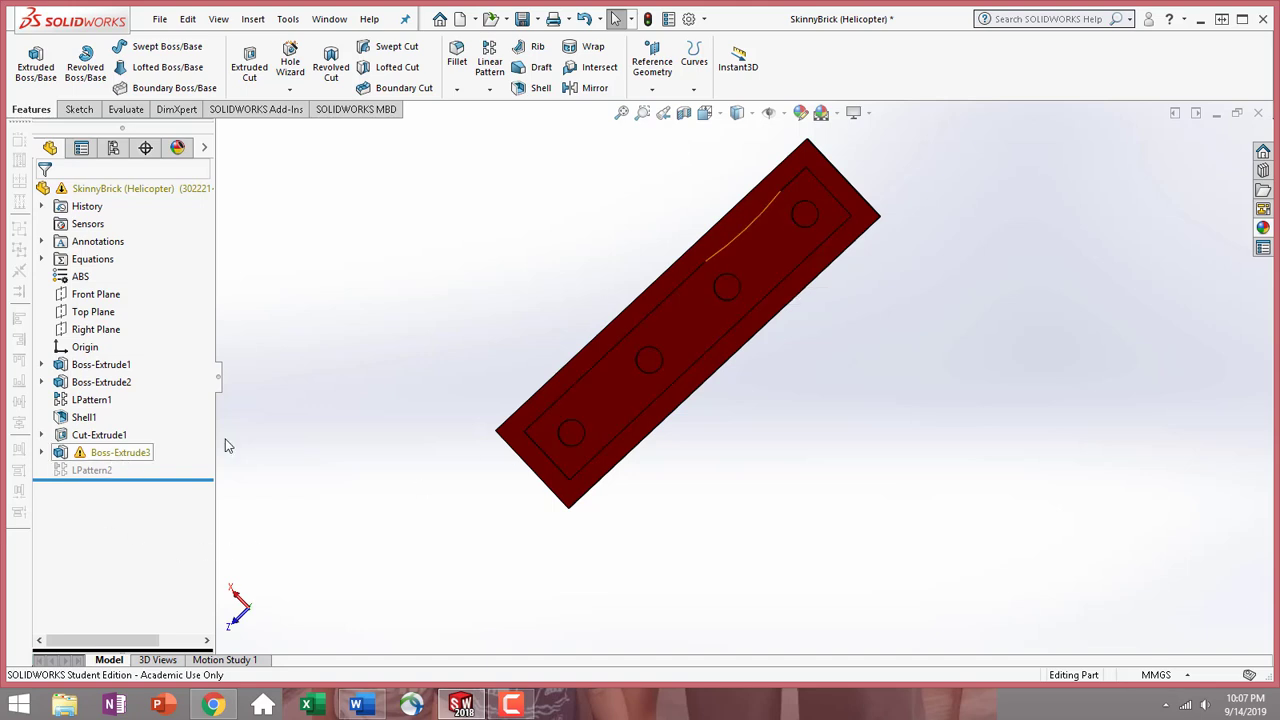
middle_drag(670, 285, 606, 434)
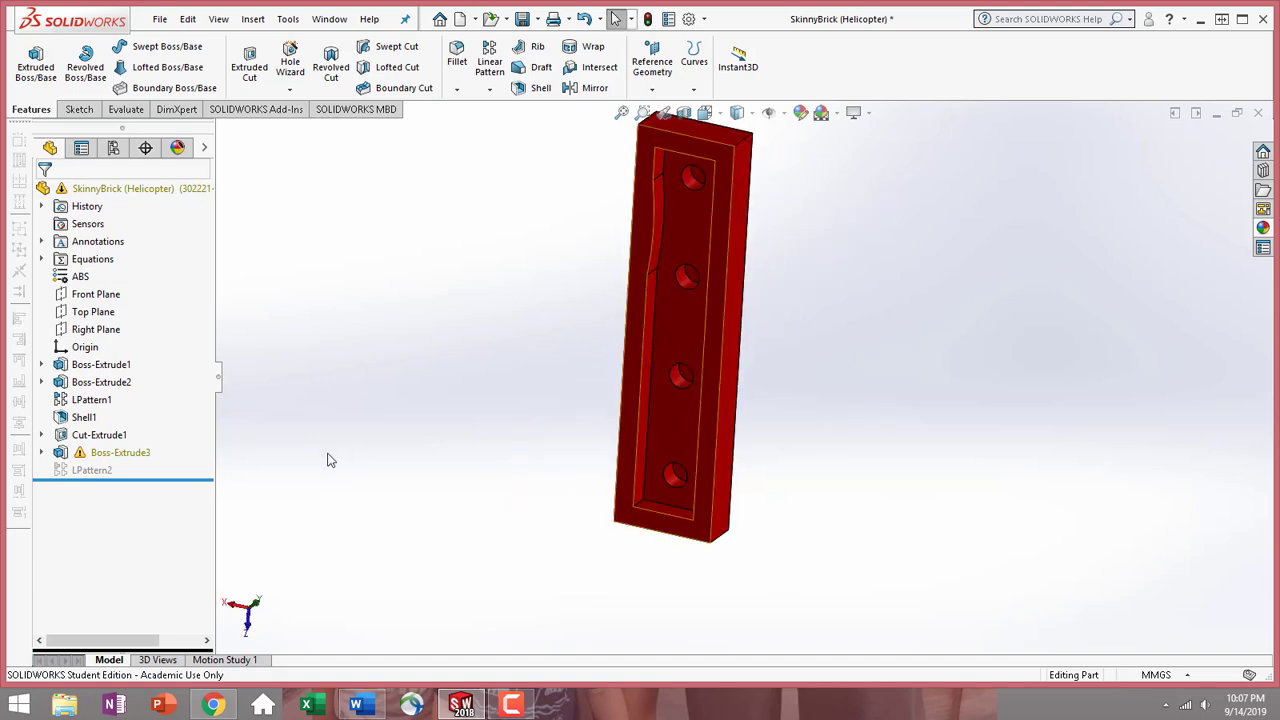
click(120, 453)
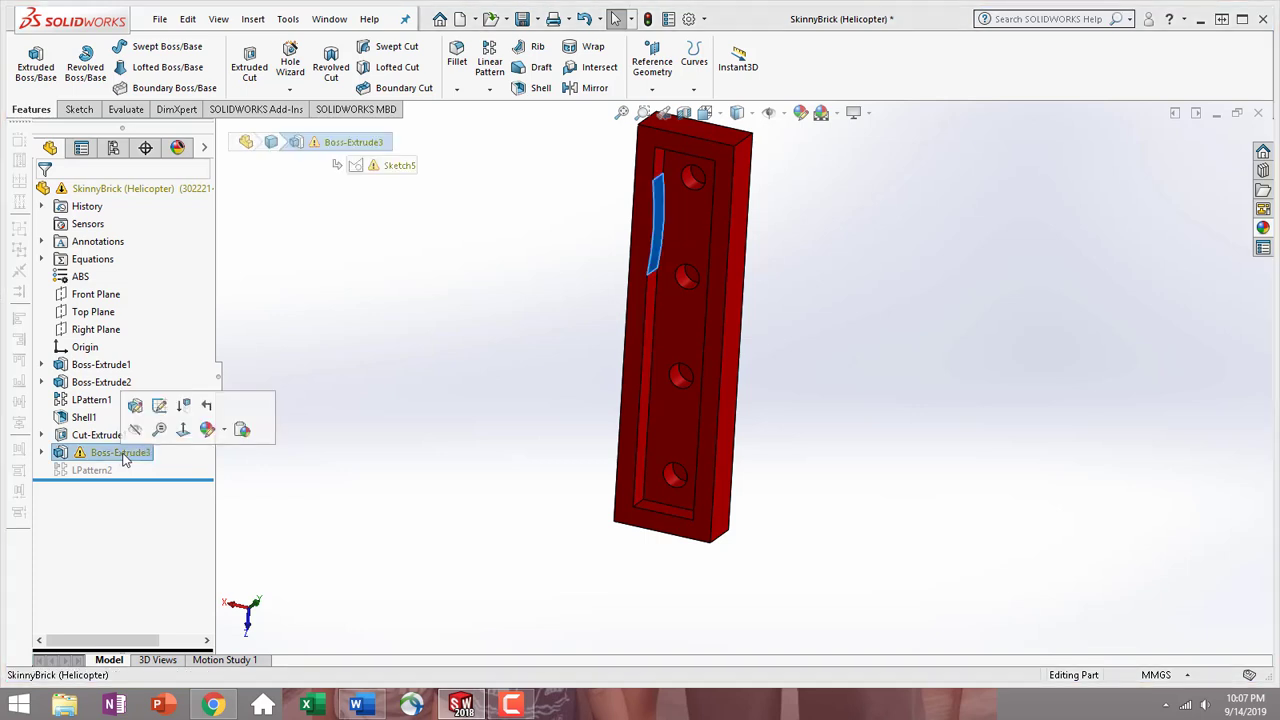
click(188, 418)
middle_drag(520, 437, 560, 340)
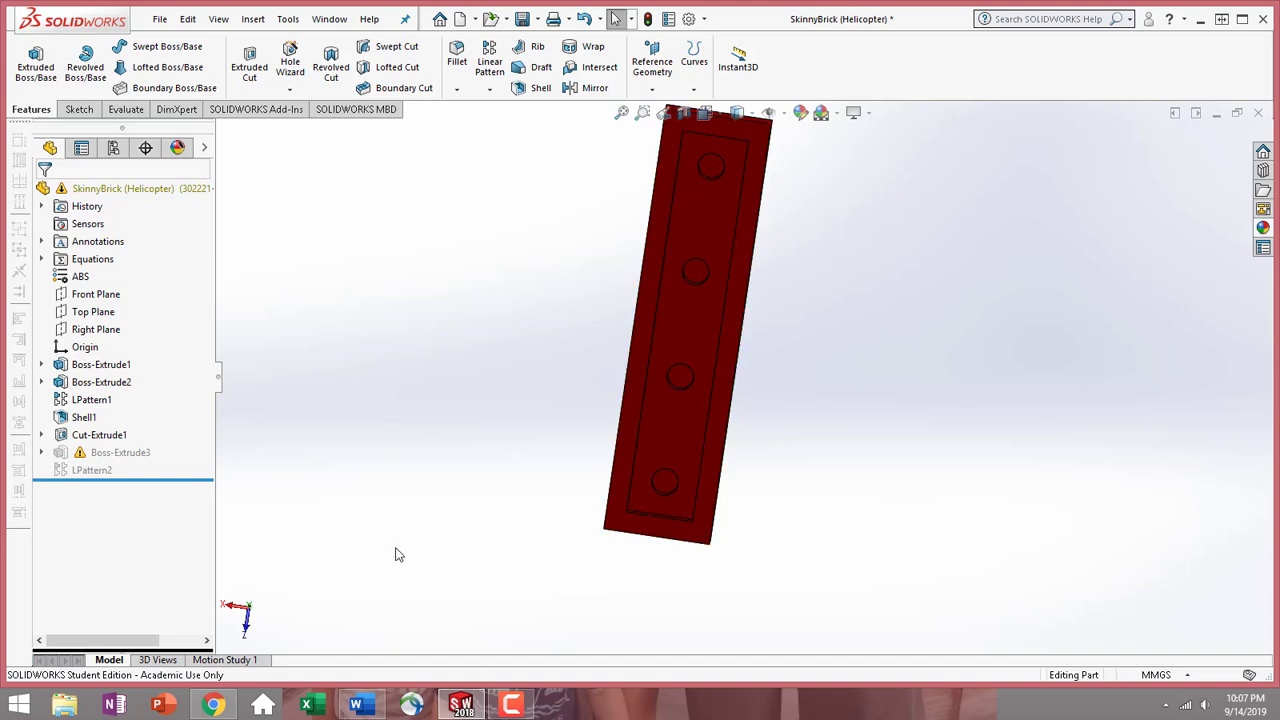
Suppress Sketch5, the sketch belonging to Boss-Extrude3
click(40, 453)
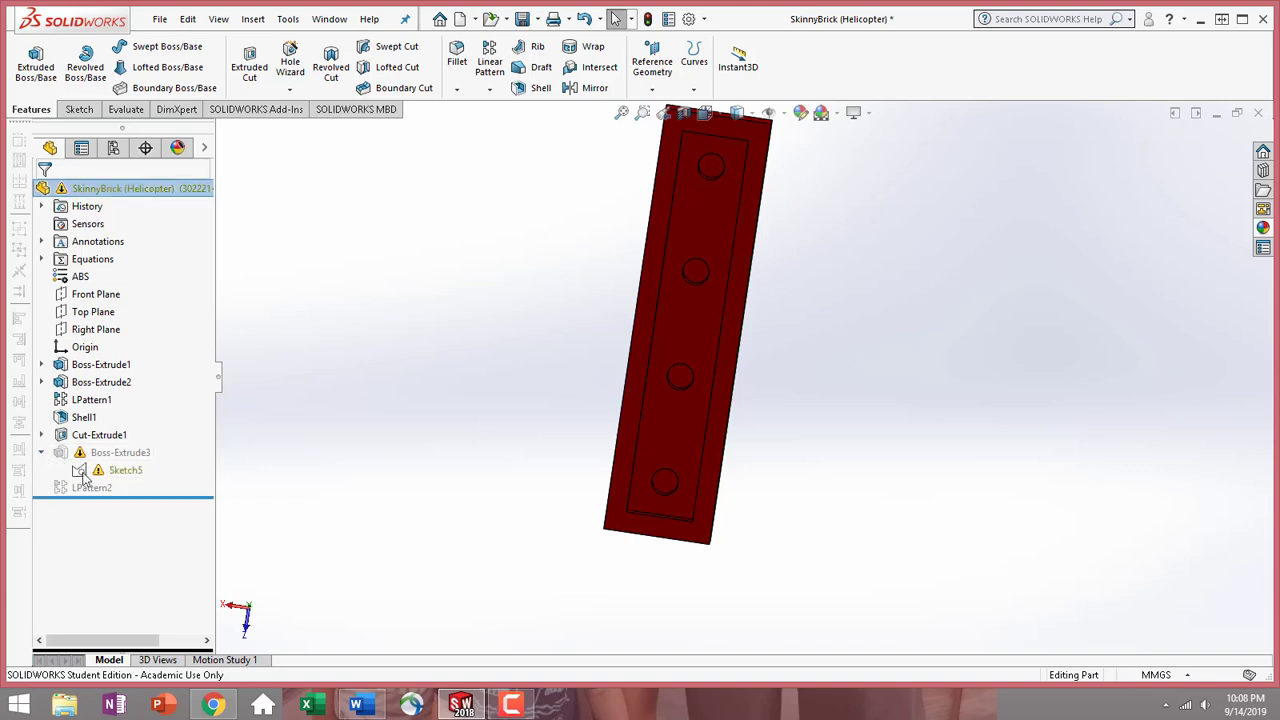
click(126, 473)
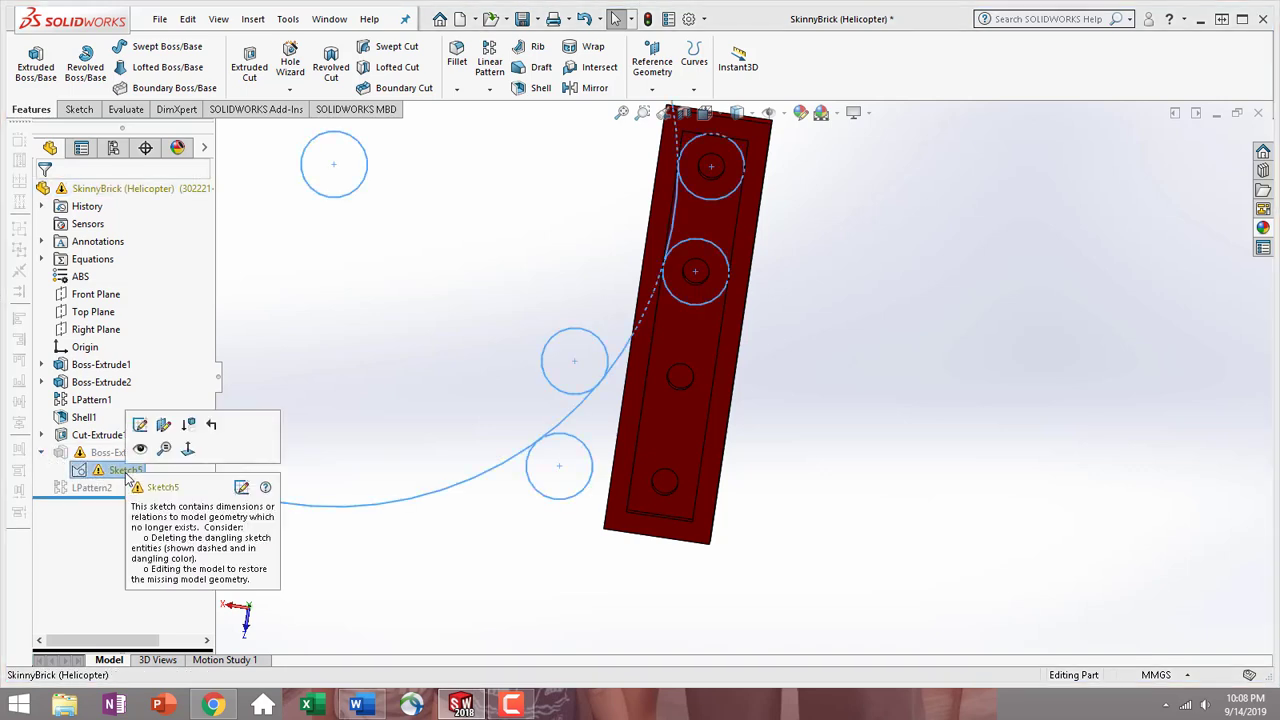
click(188, 448)
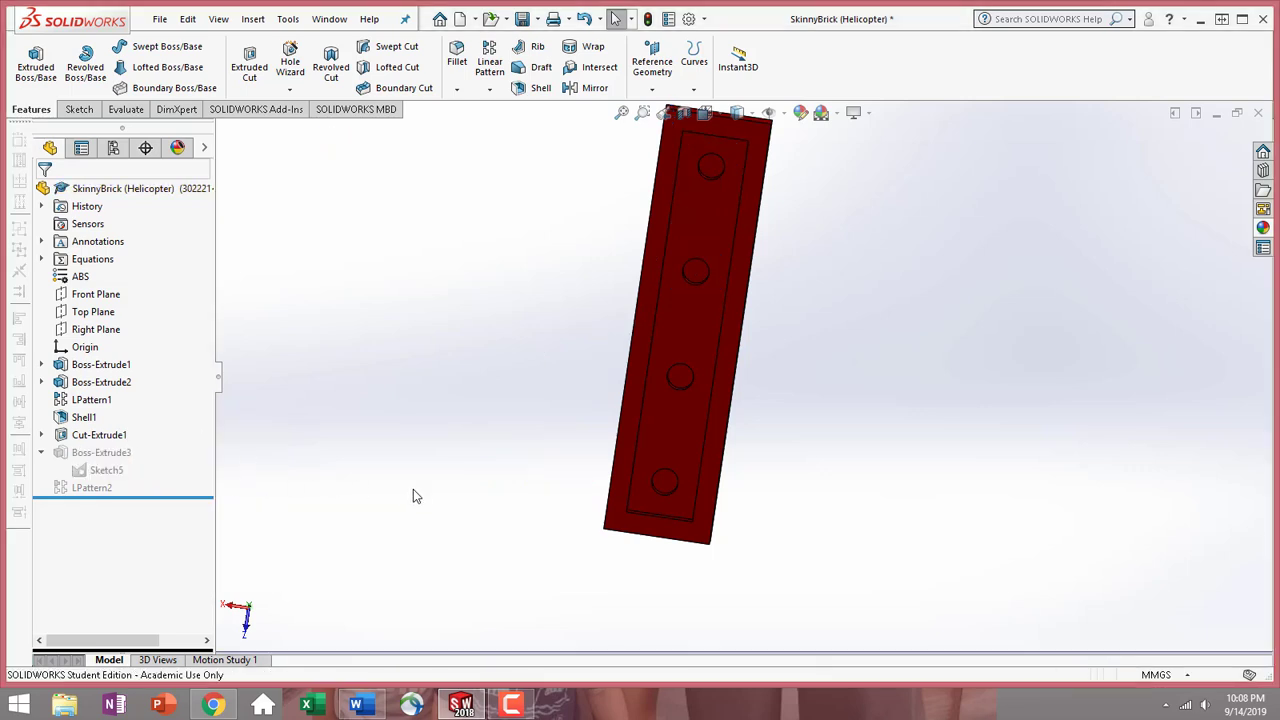
Start a new sketch on the recessed face inside the underside of the 1 x 4 brick
scroll(744, 373, up, 4)
middle_drag(754, 368, 1052, 309)
middle_drag(637, 467, 722, 351)
click(722, 351)
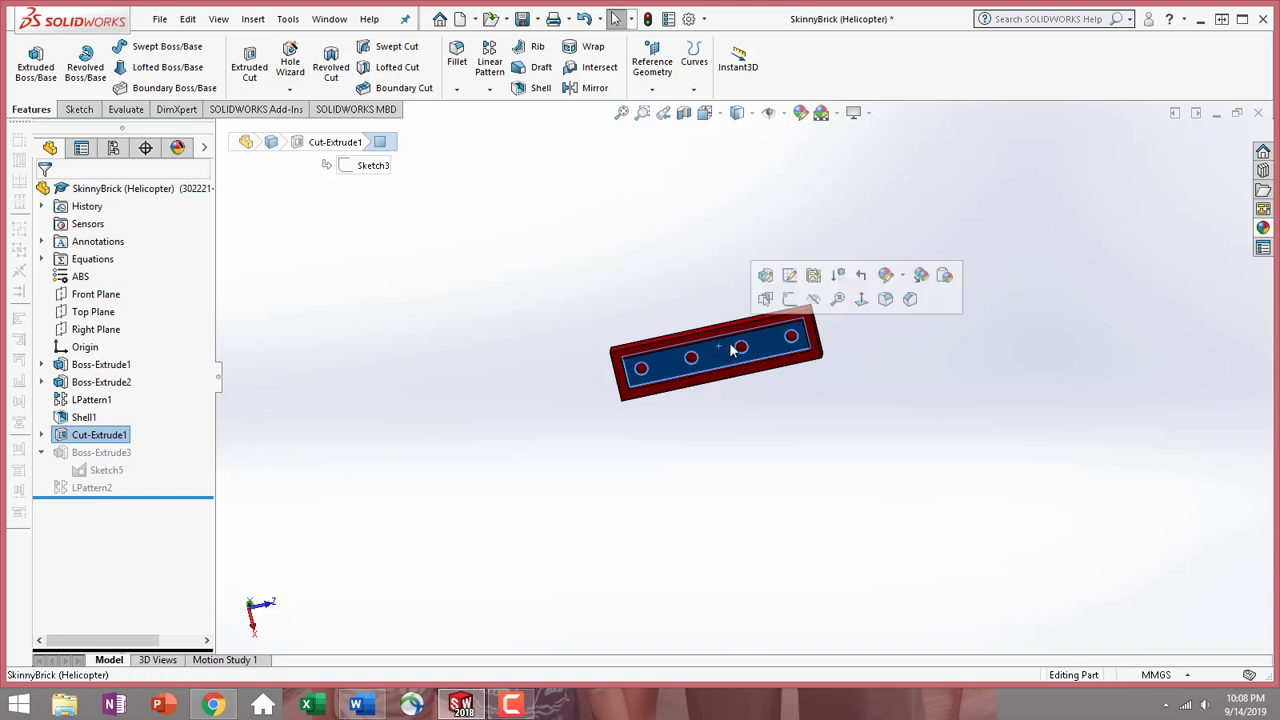
click(859, 302)
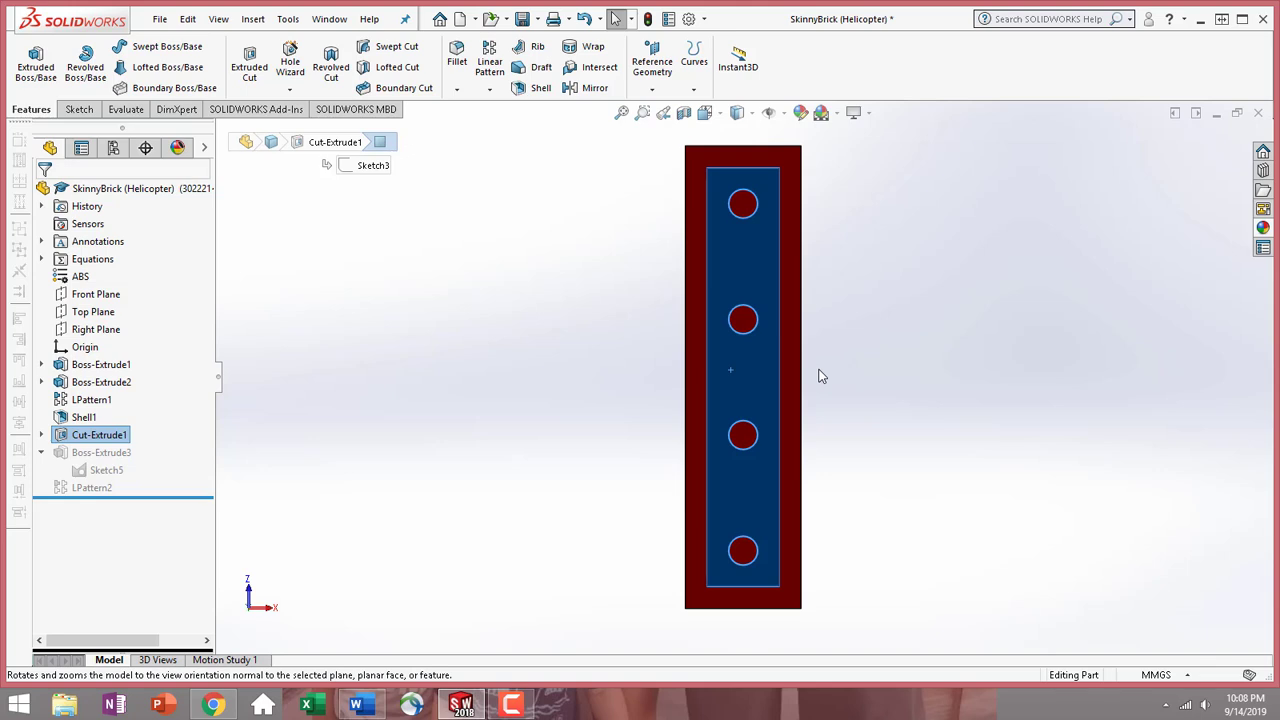
key(shift+Left)
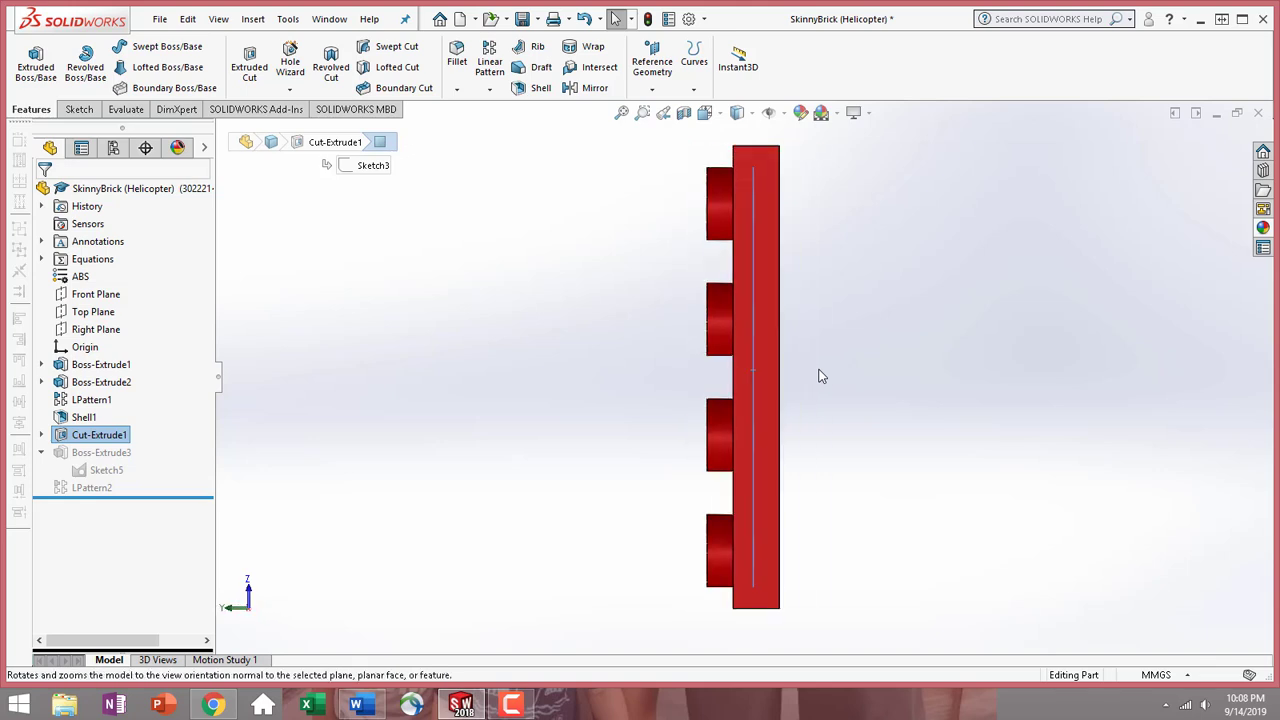
key(shift+Left)
key(ctrl+Left)
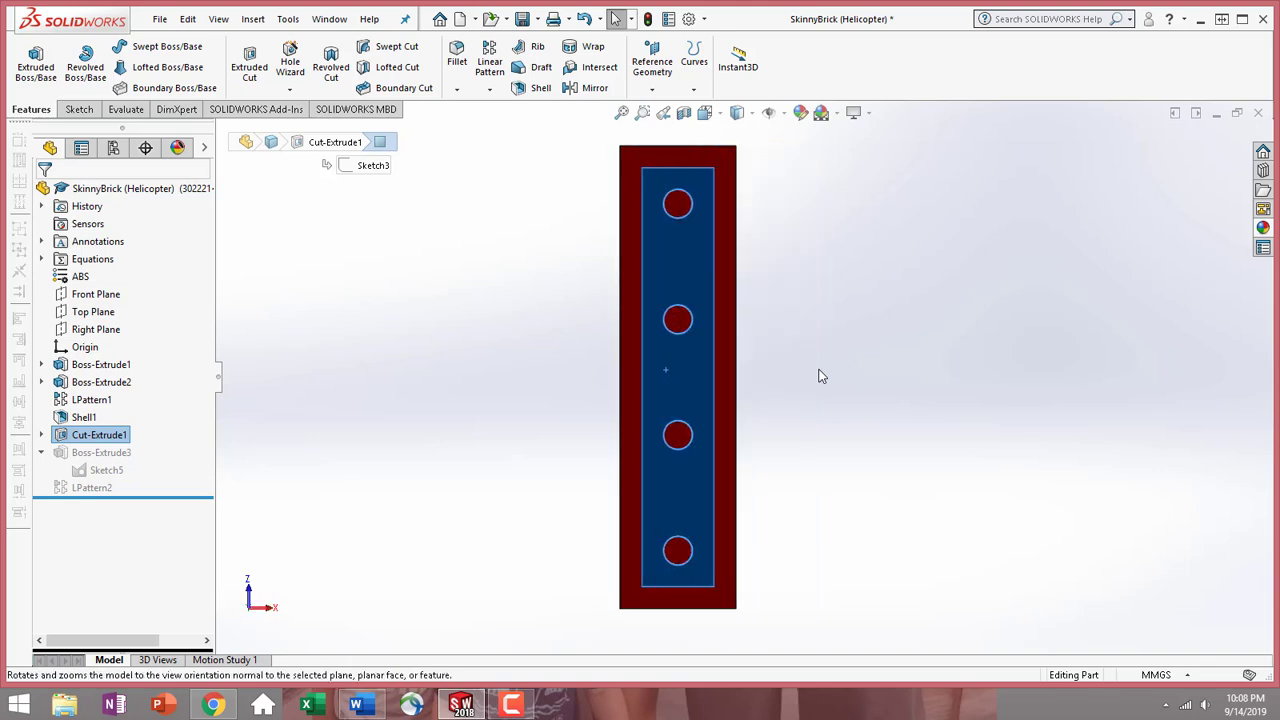
key(ctrl+4)
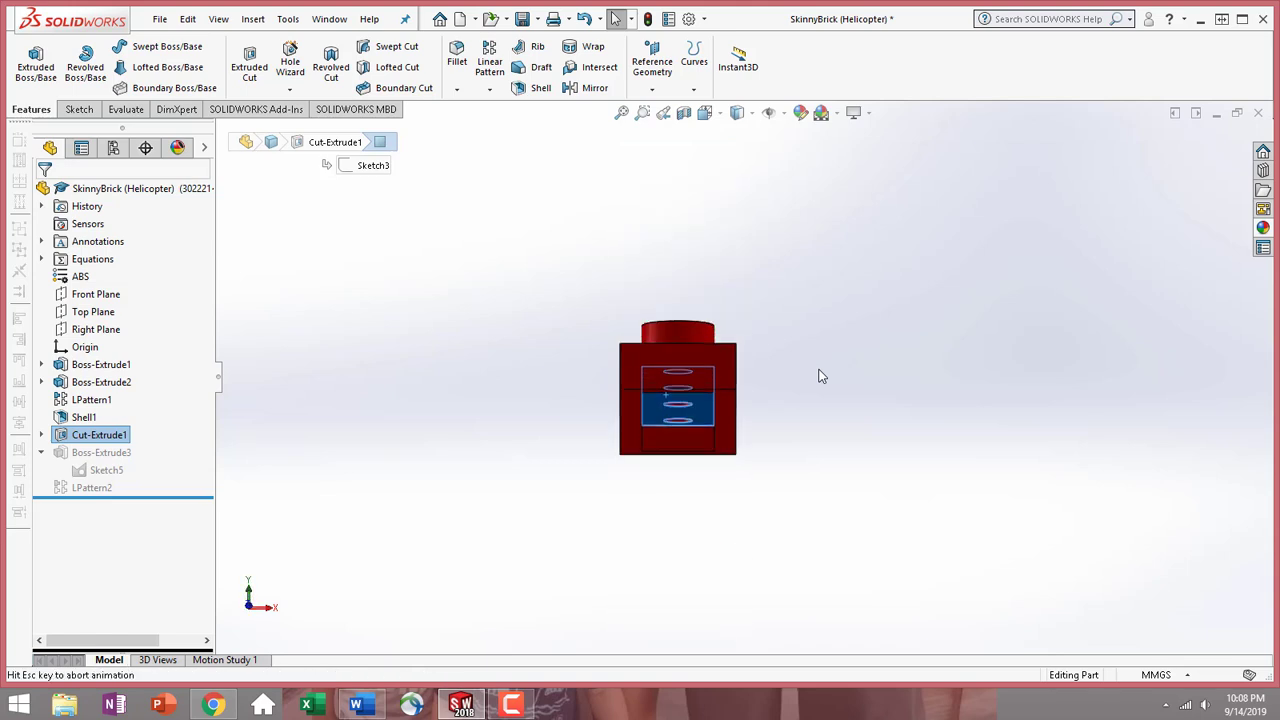
key(ctrl+6)
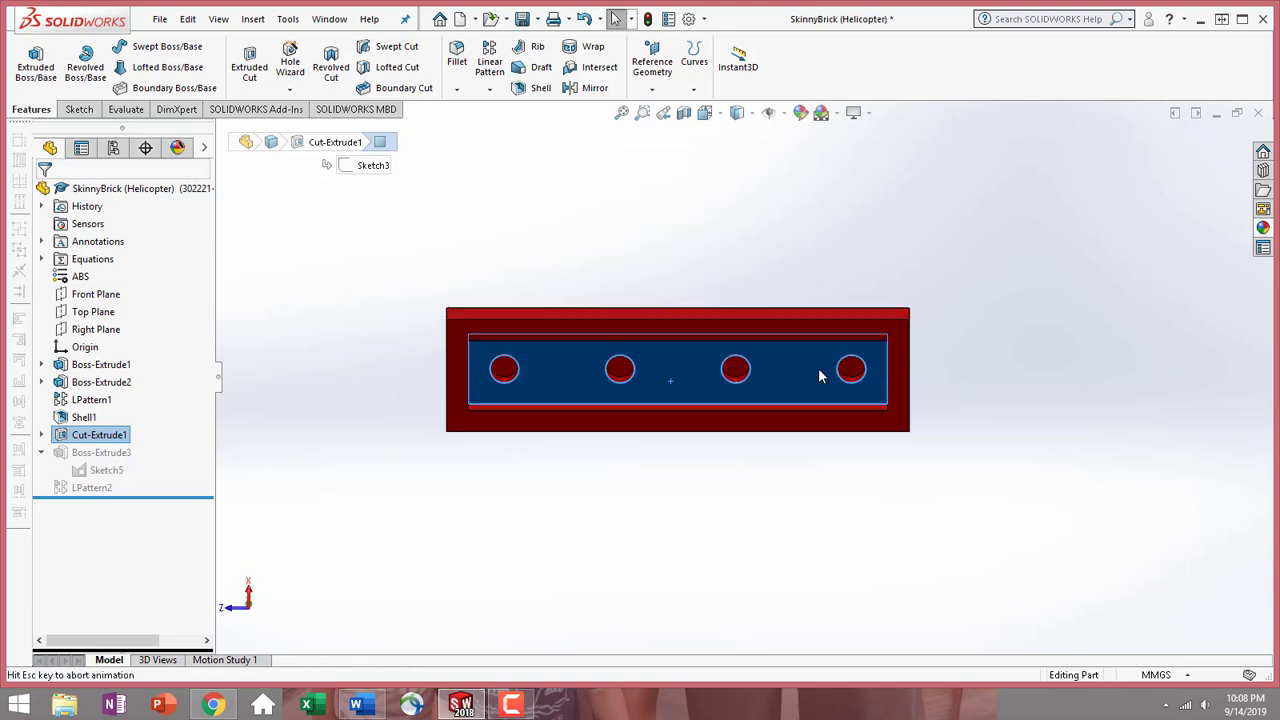
click(697, 470)
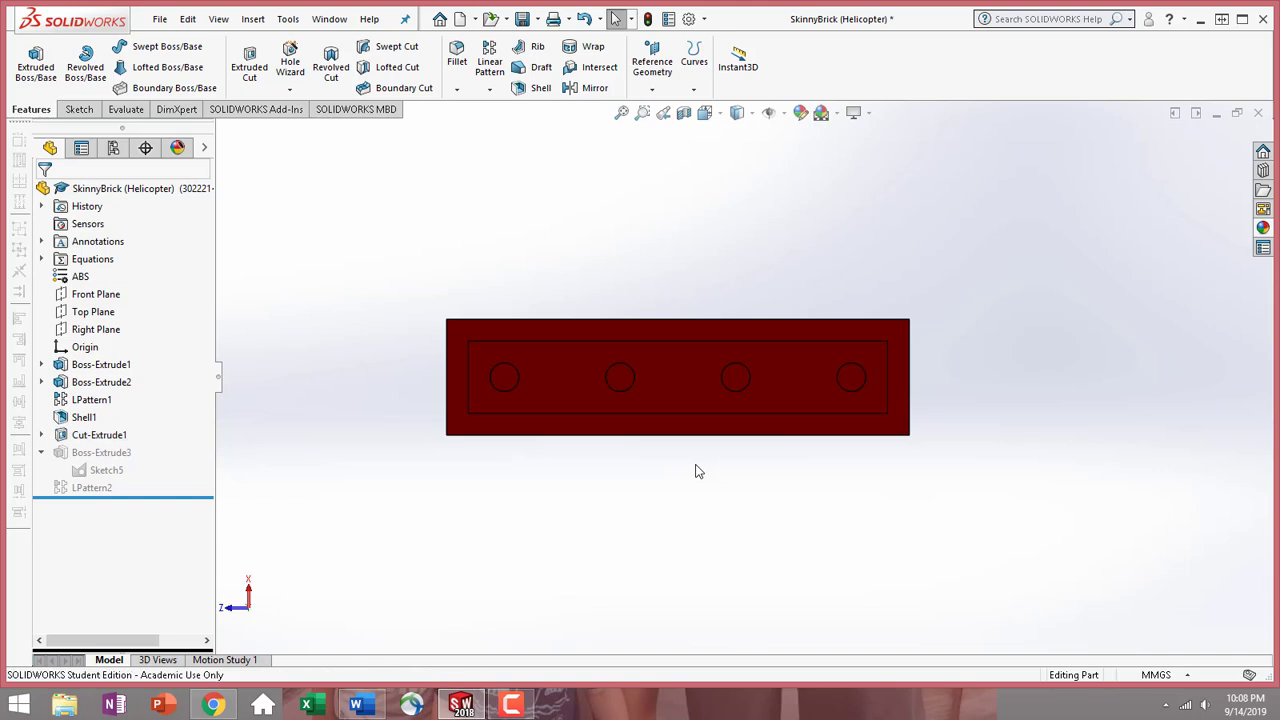
click(673, 381)
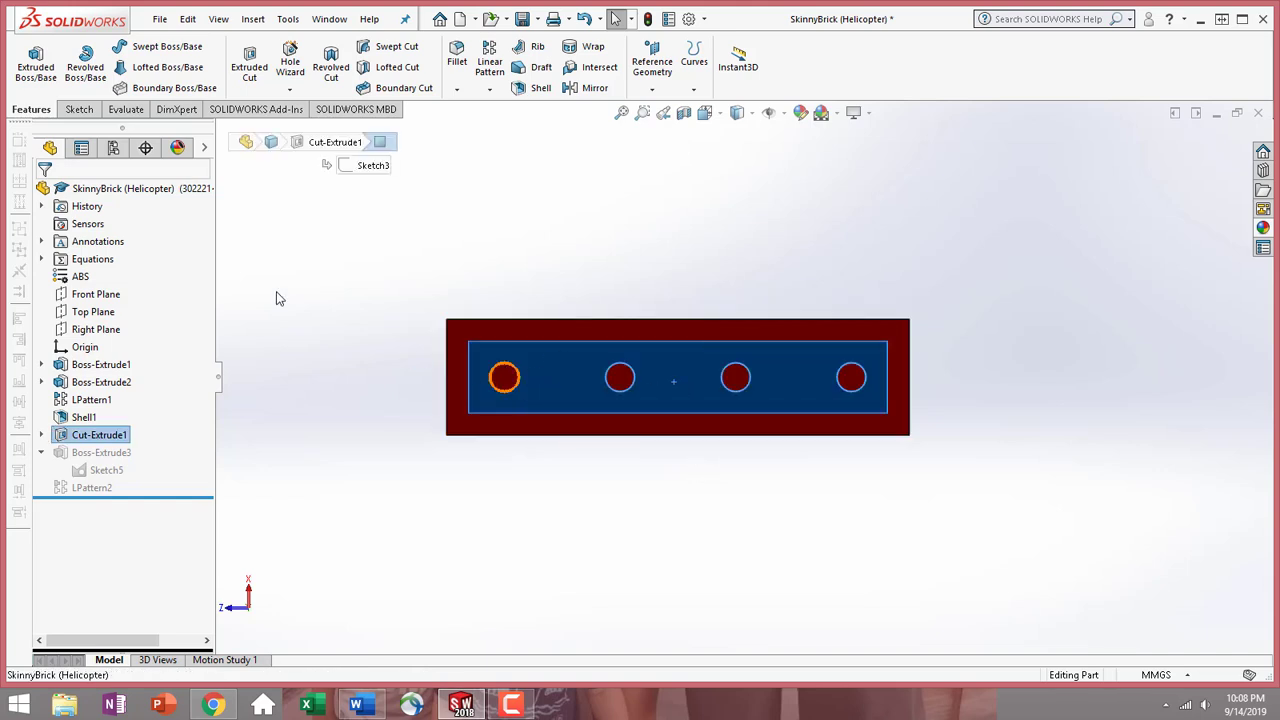
click(80, 109)
click(25, 60)
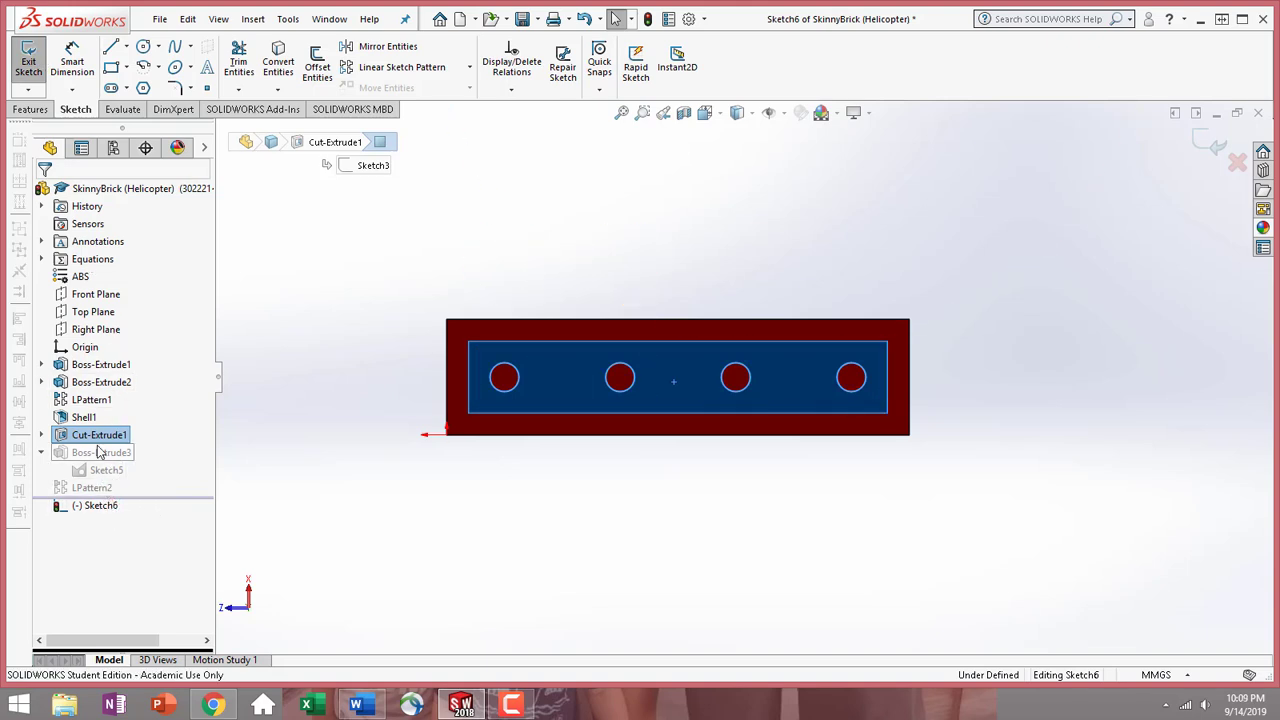
Sketch two concentric circles with radii of about 1.52 mm and 0.95 mm between the two holes nearest the origin
mouse_move(98, 489)
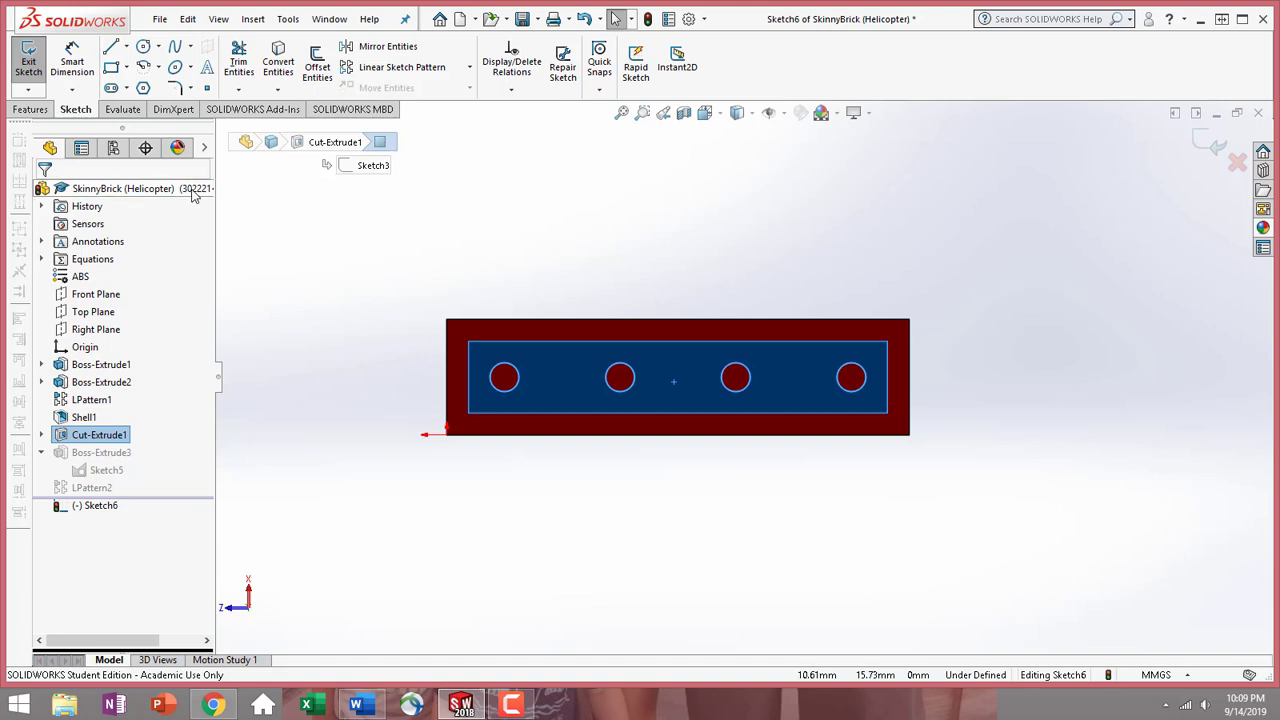
click(144, 48)
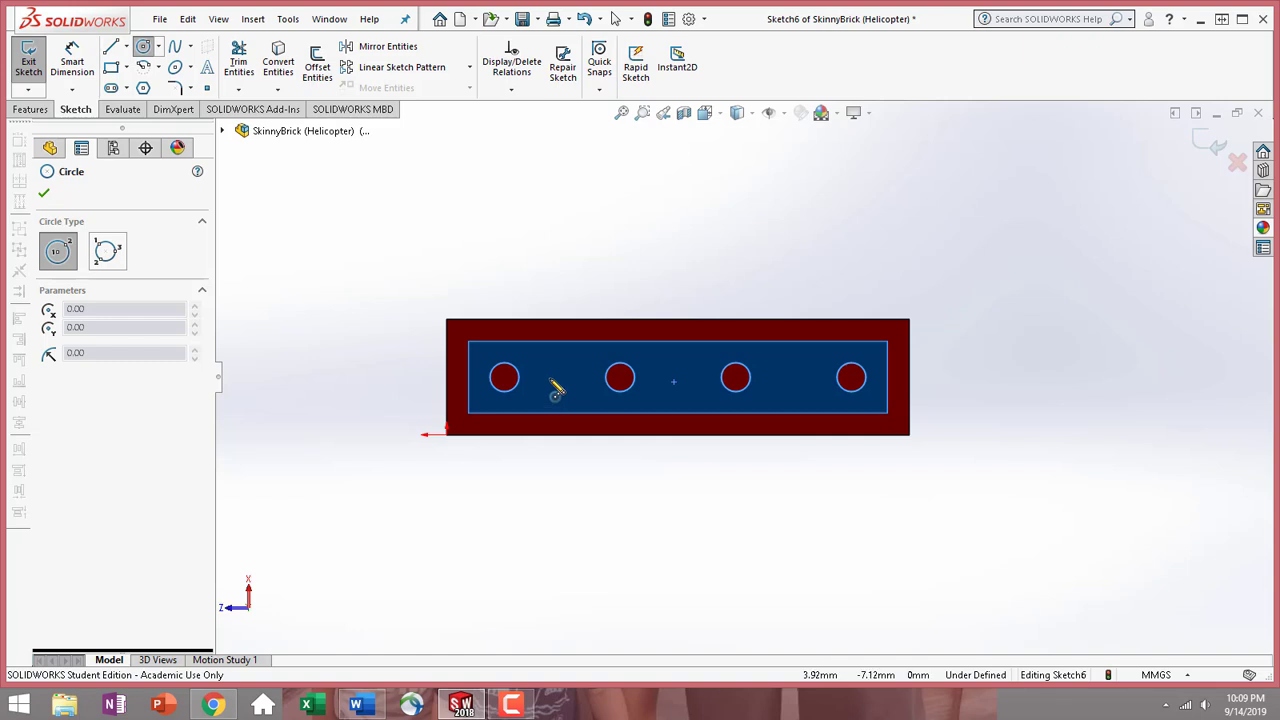
click(549, 379)
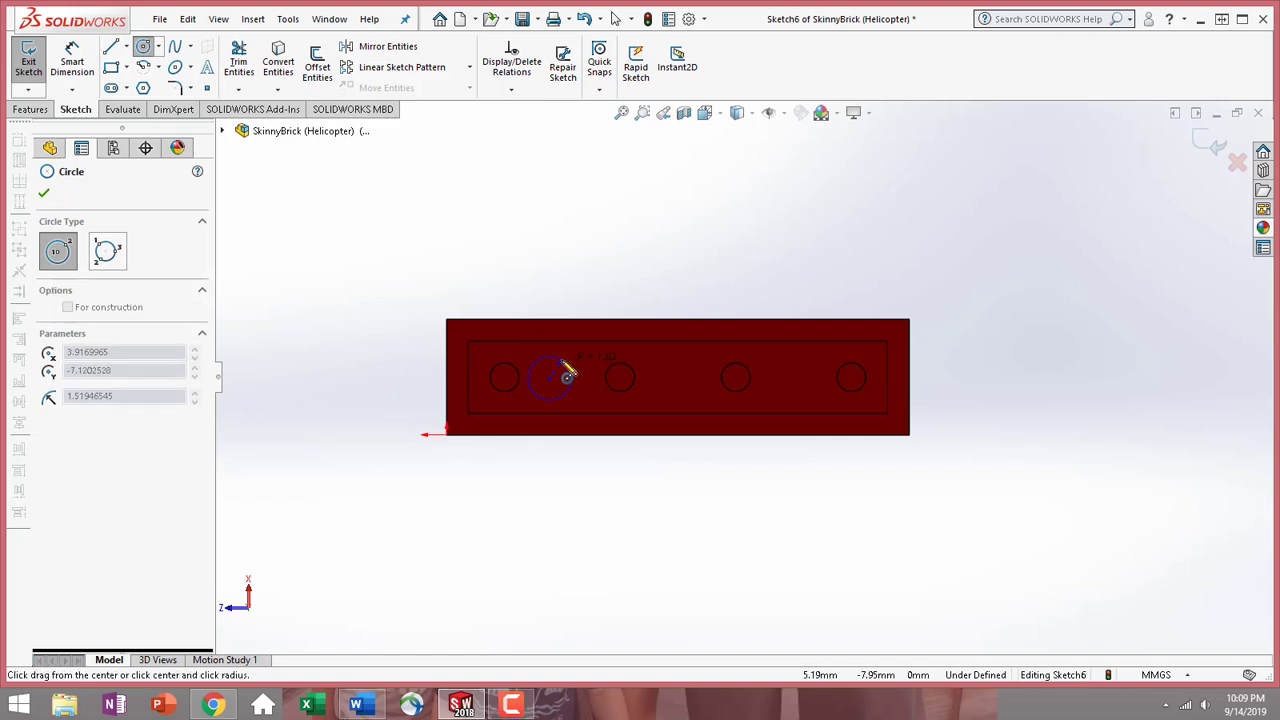
click(566, 377)
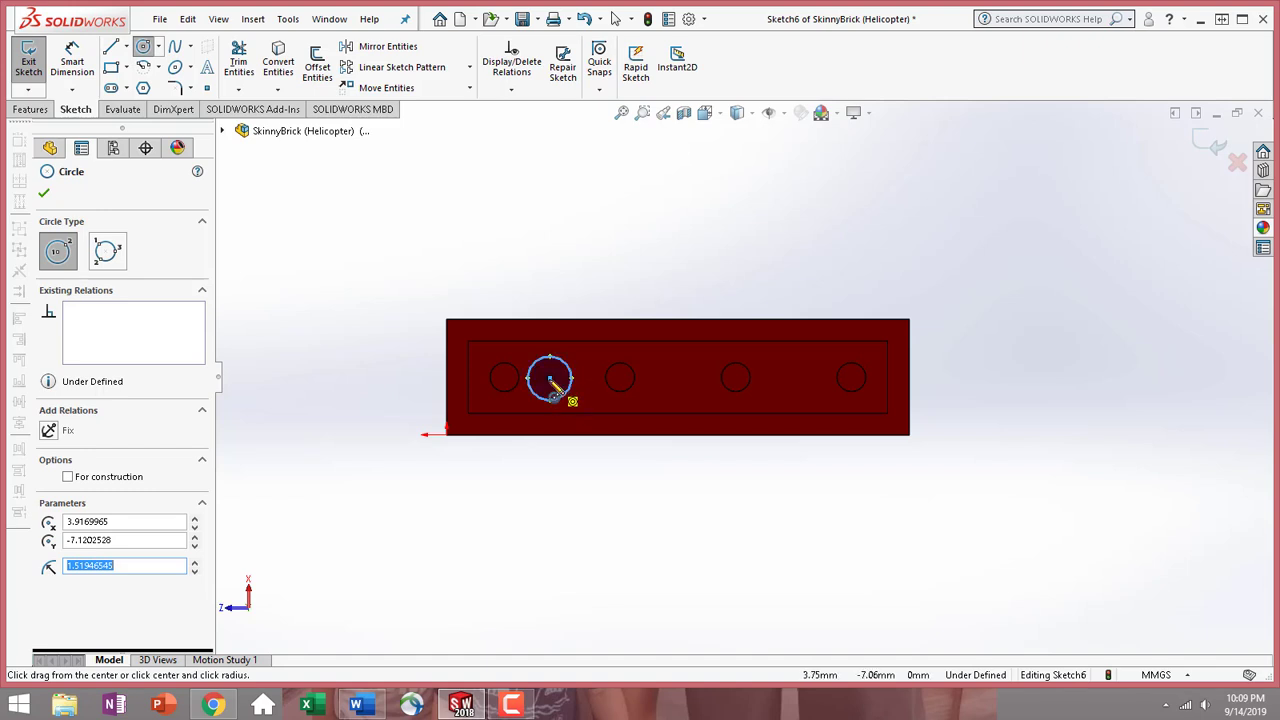
click(550, 379)
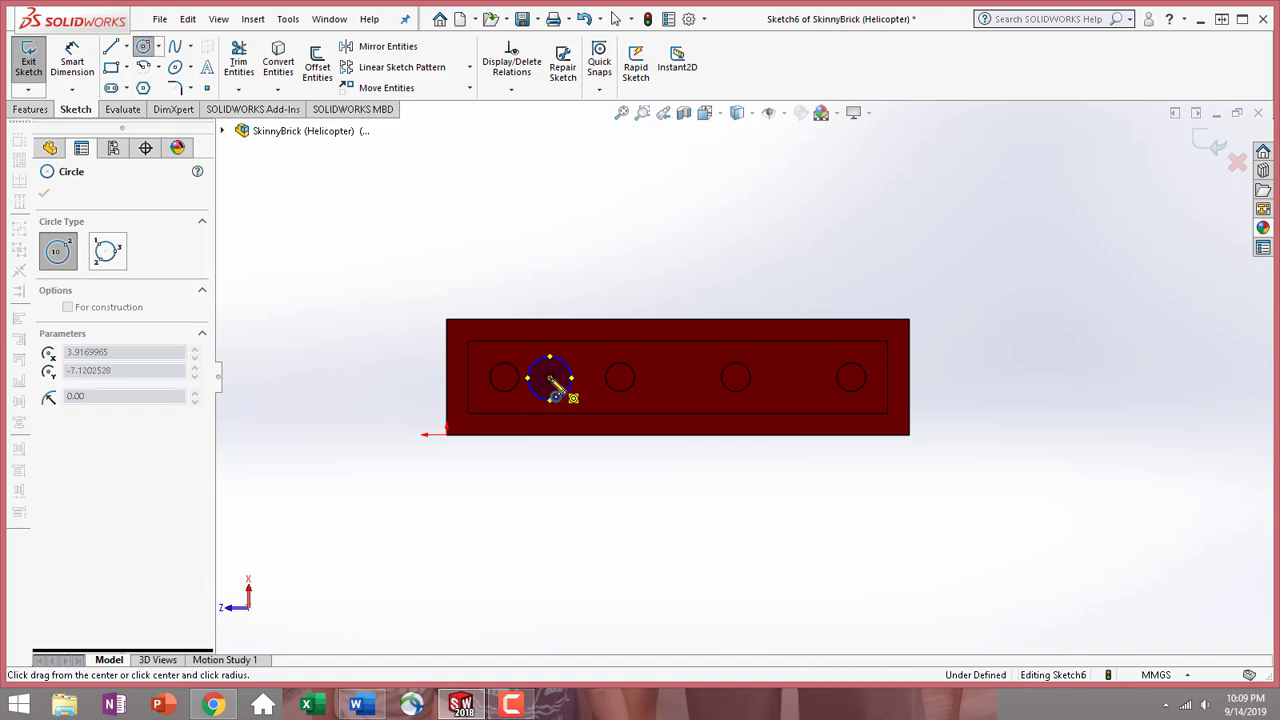
click(563, 379)
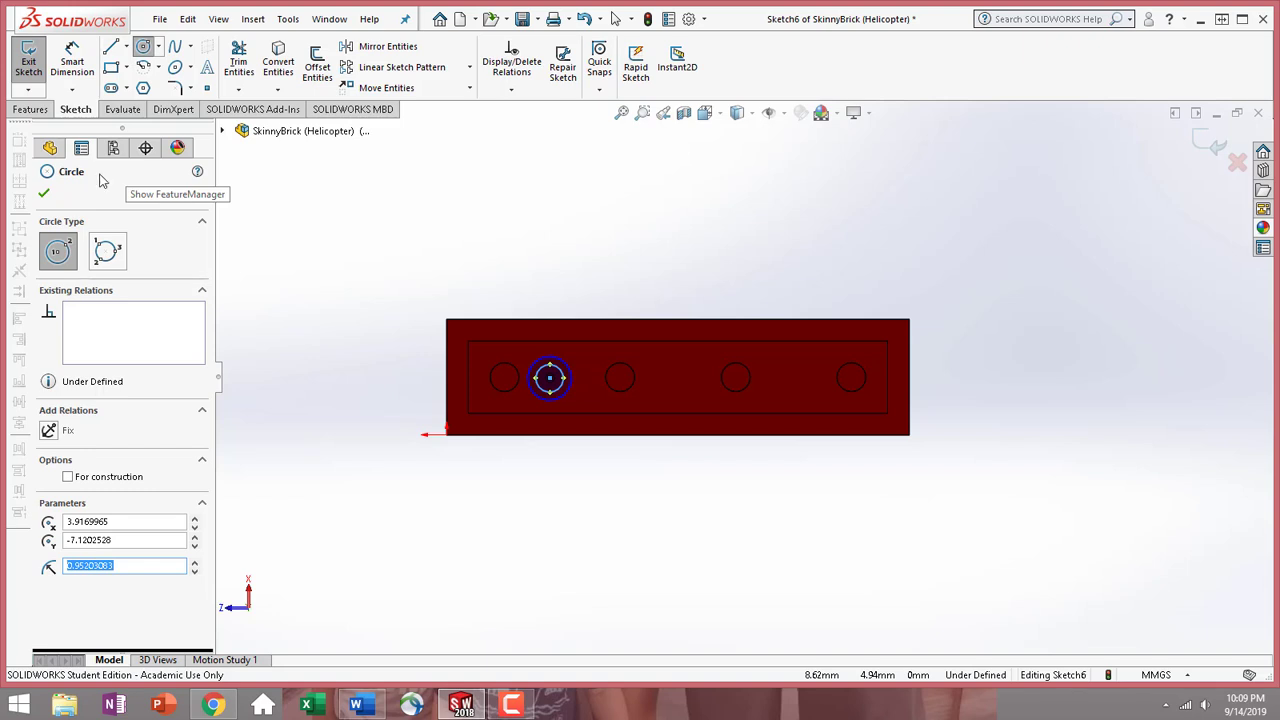
Dimension the inner circle of the post sketch to a diameter of 1 mm
click(76, 64)
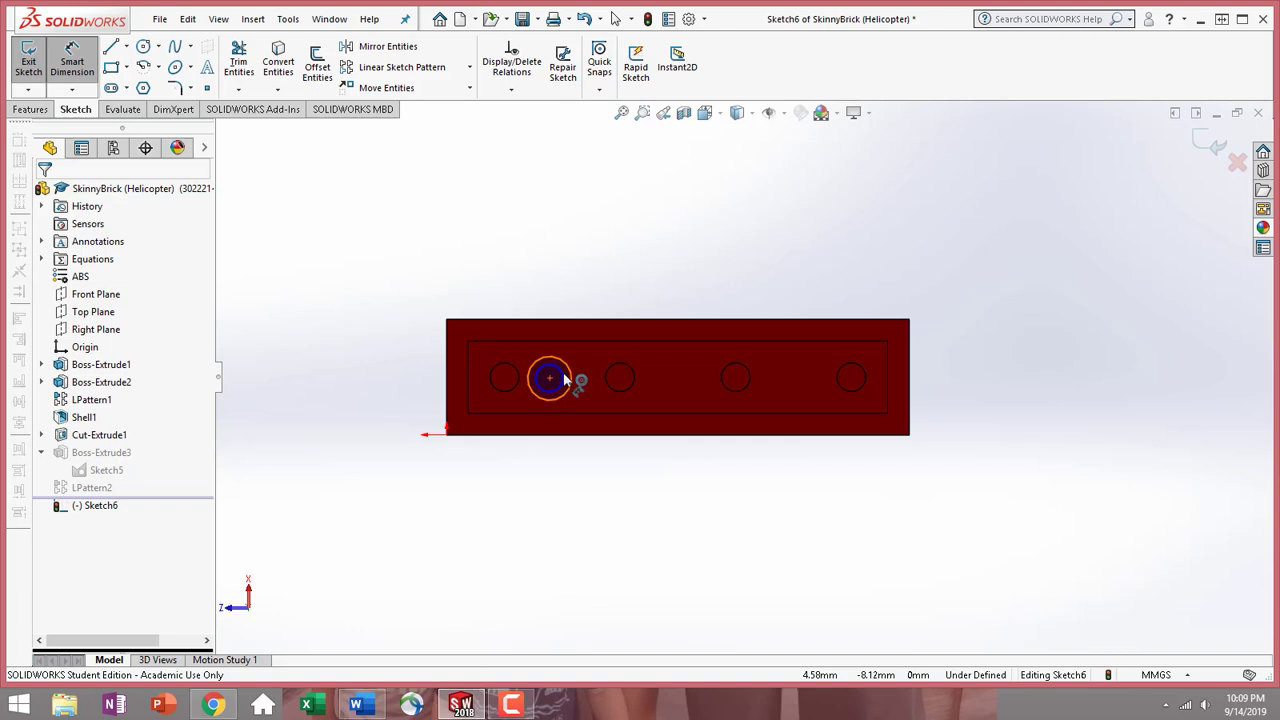
click(562, 380)
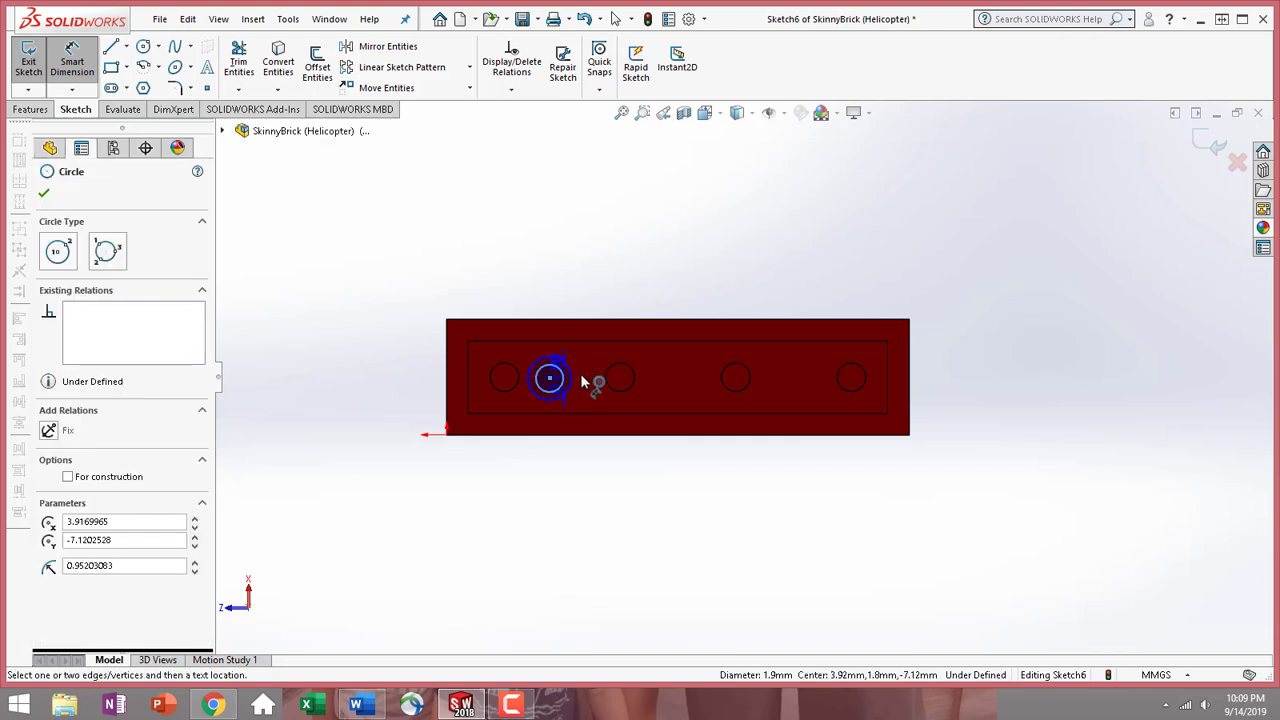
click(667, 258)
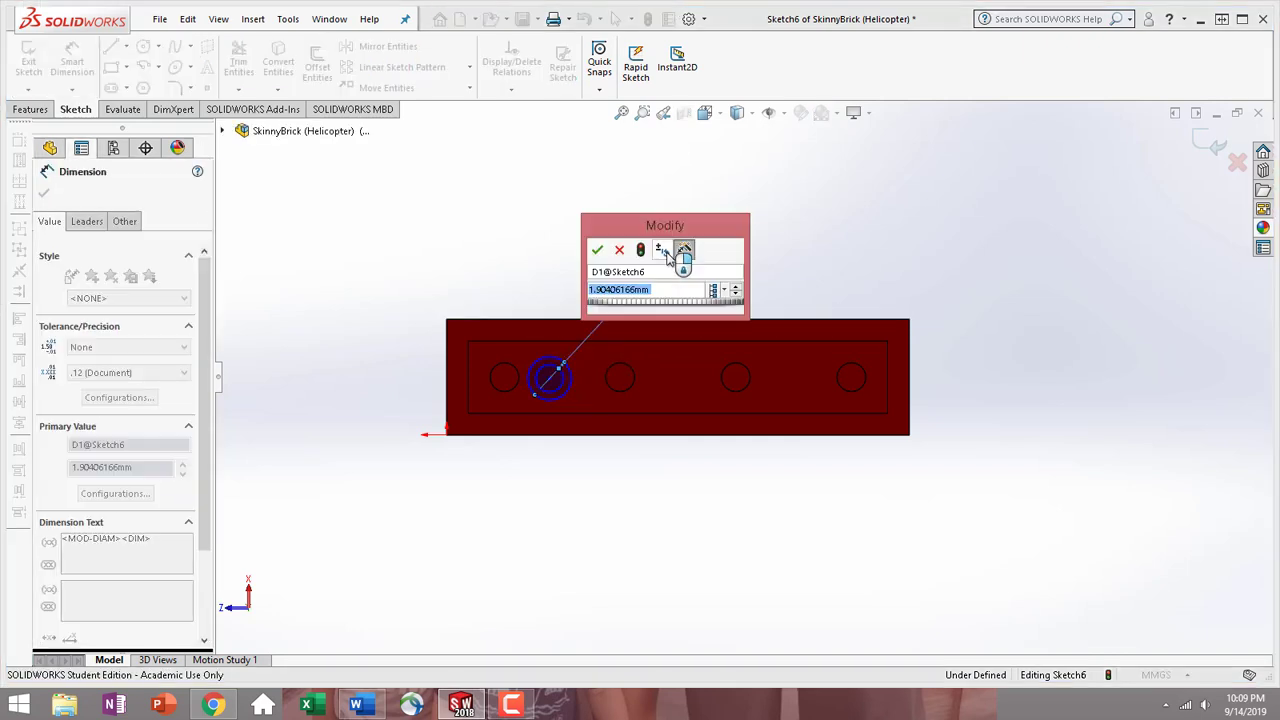
text(1)
key(Return)
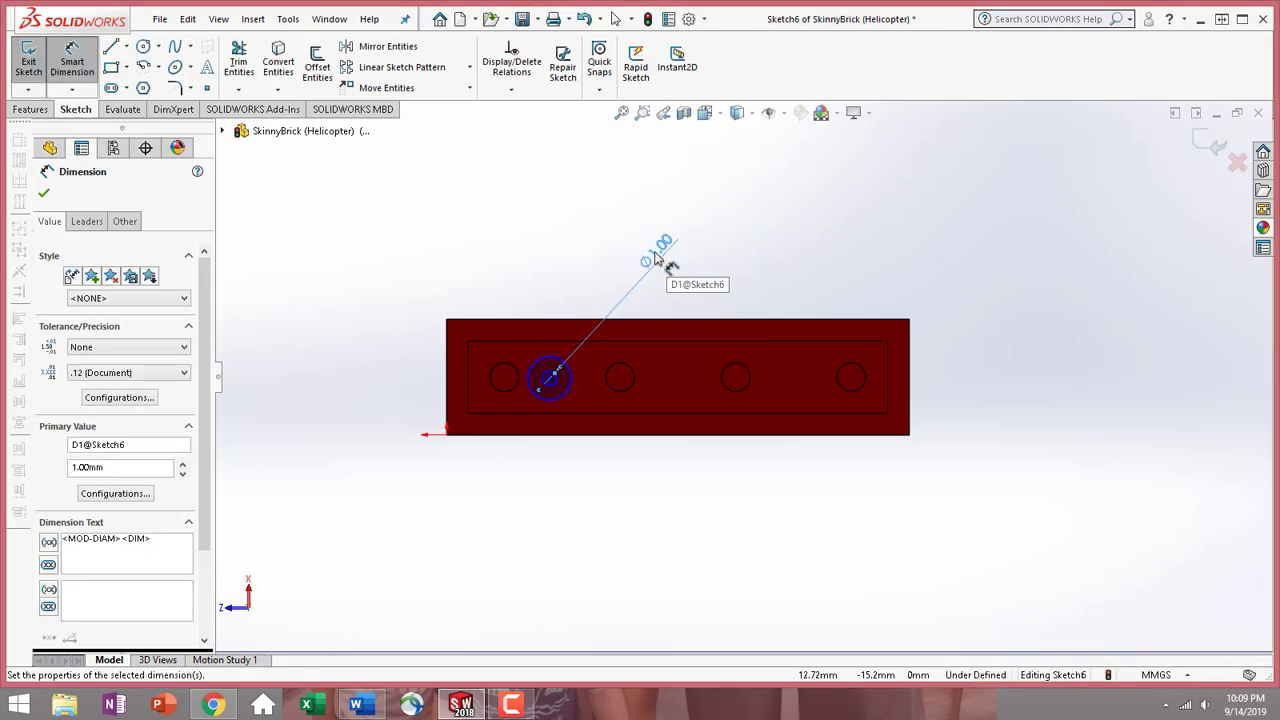
Dimension the outer circle of the post sketch to a diameter of 2 mm
scroll(543, 372, down, 5)
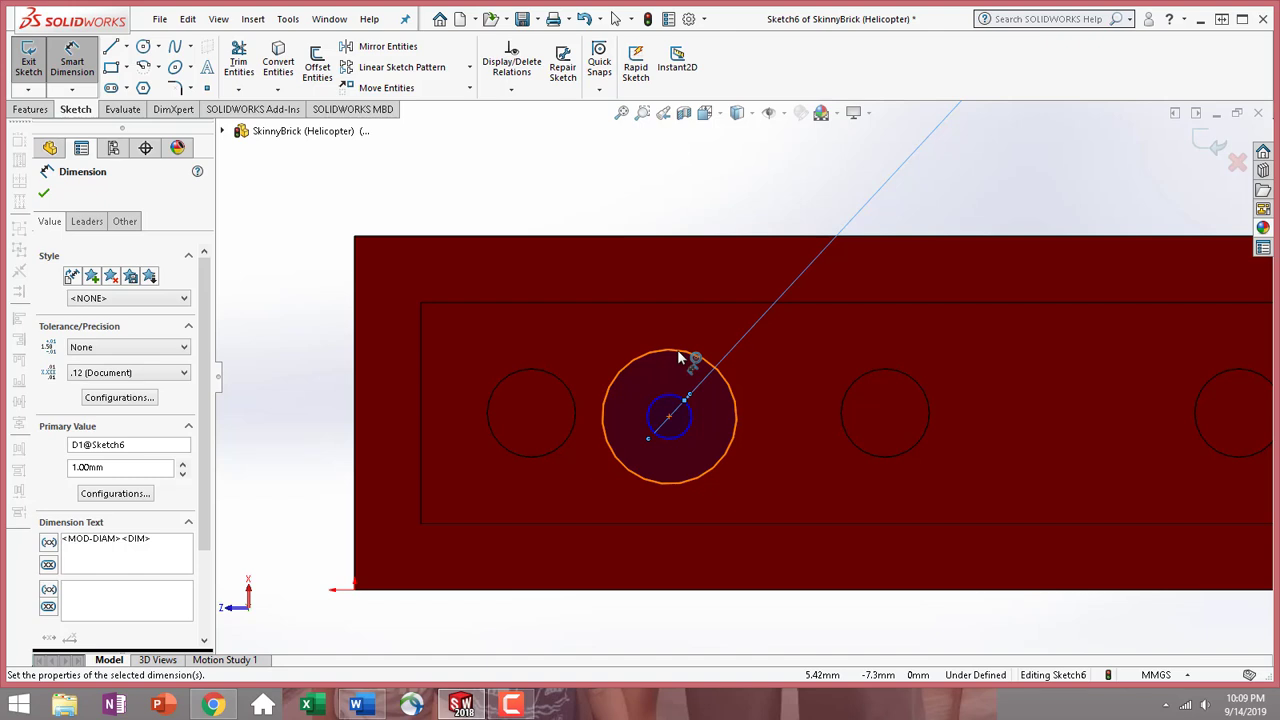
click(678, 357)
click(825, 165)
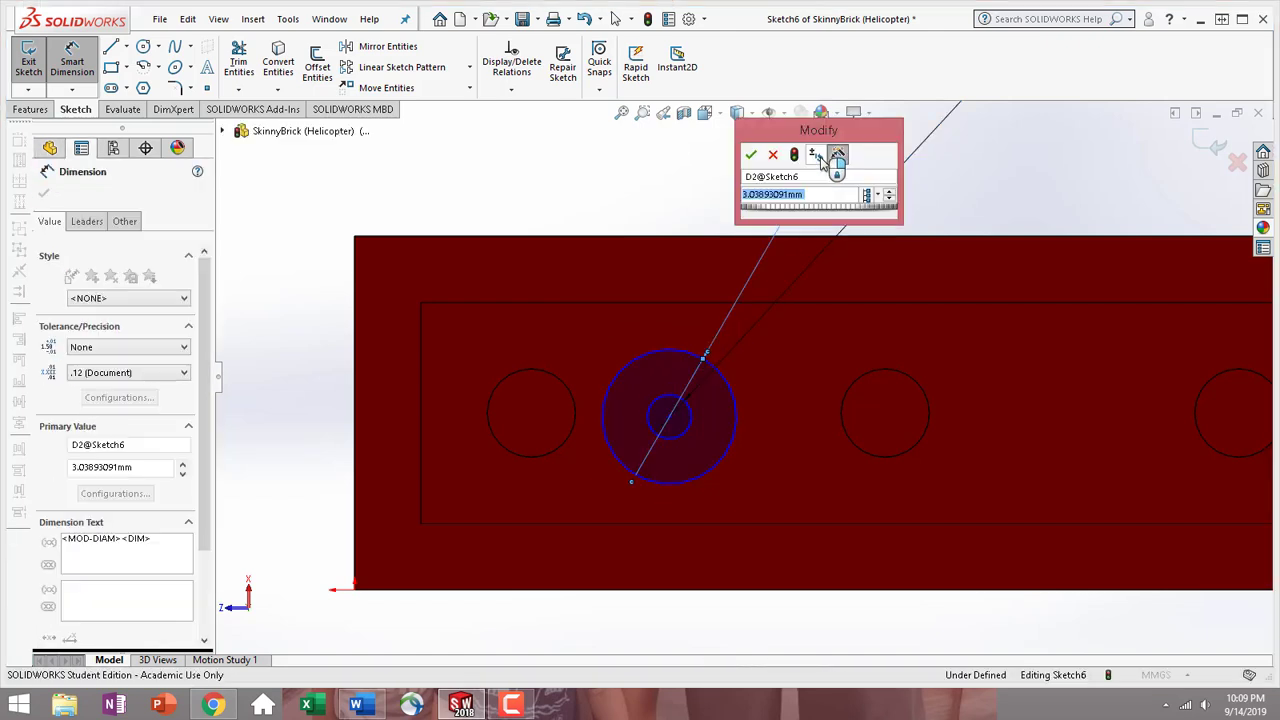
text(2)
key(Return)
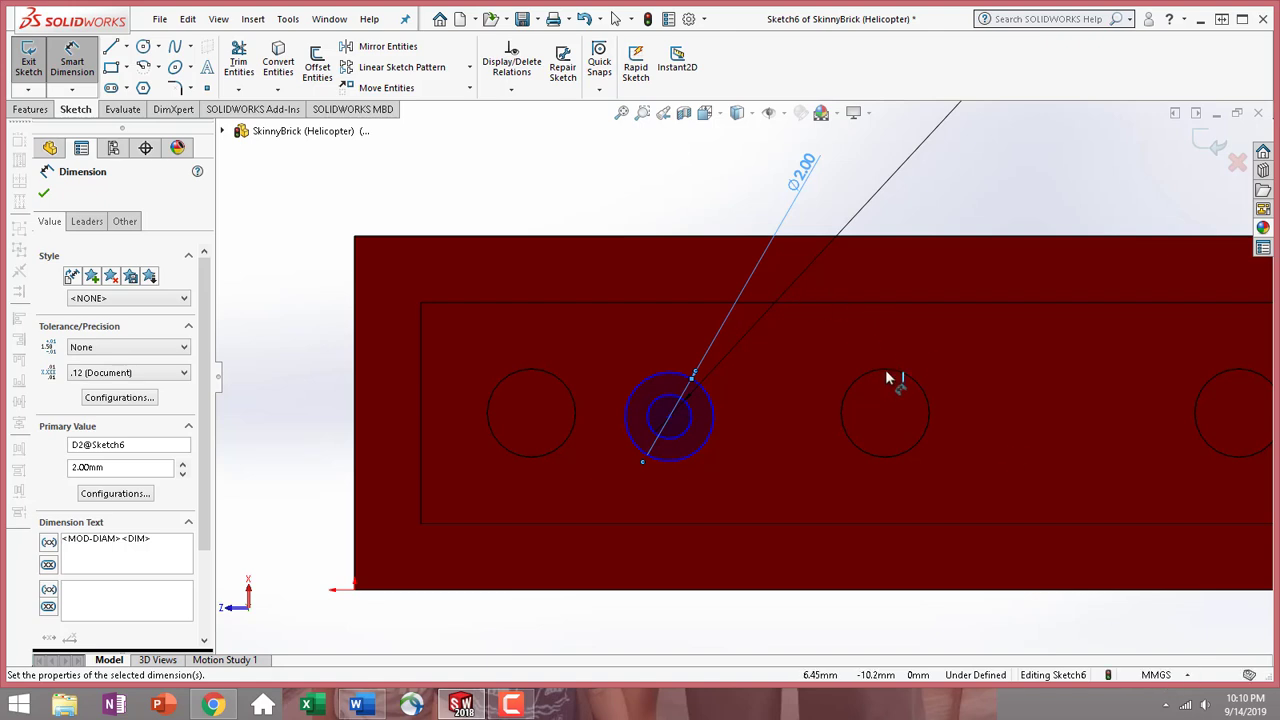
Dimension the circles' common centre 2.5 mm from the long edge of the recess farther from the origin
click(670, 419)
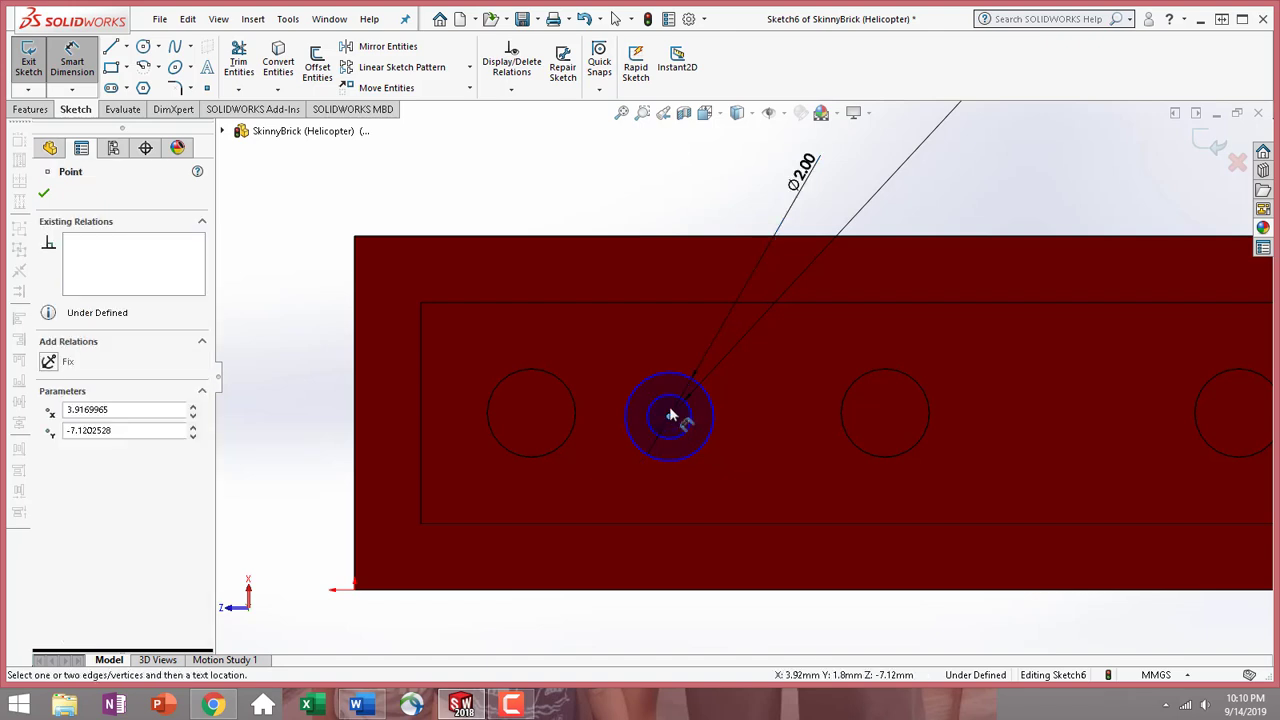
click(683, 304)
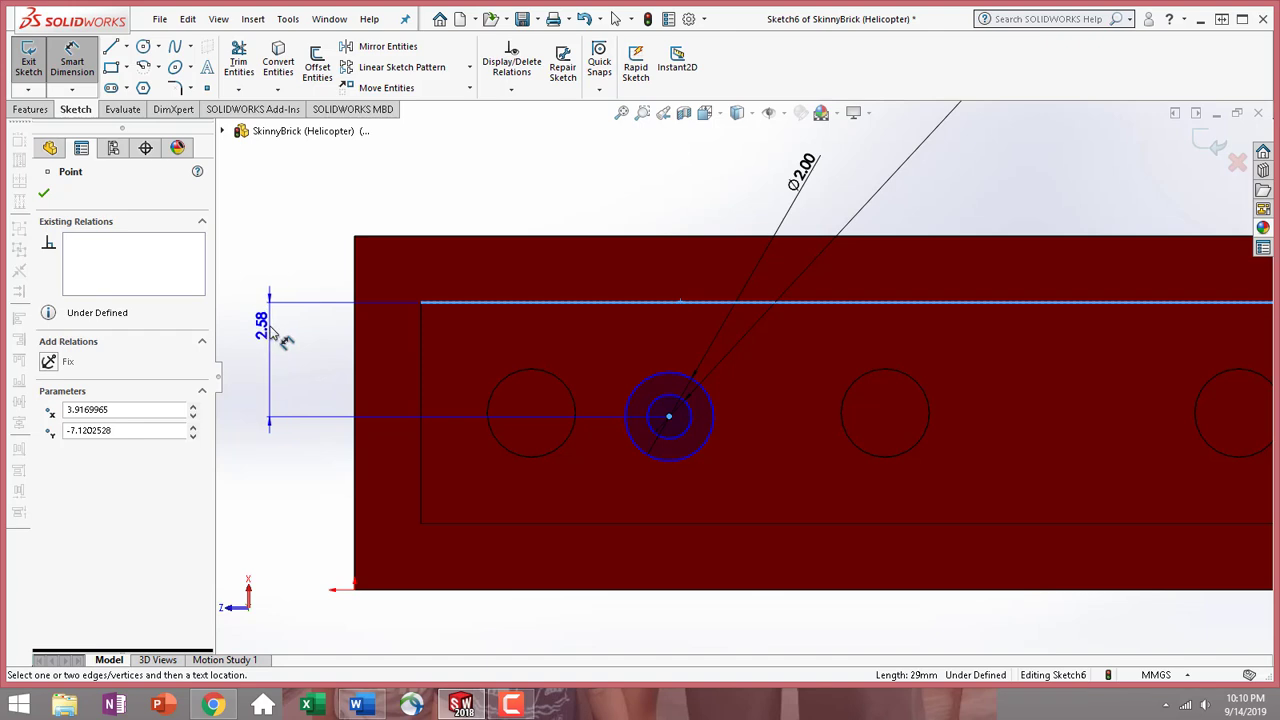
click(276, 334)
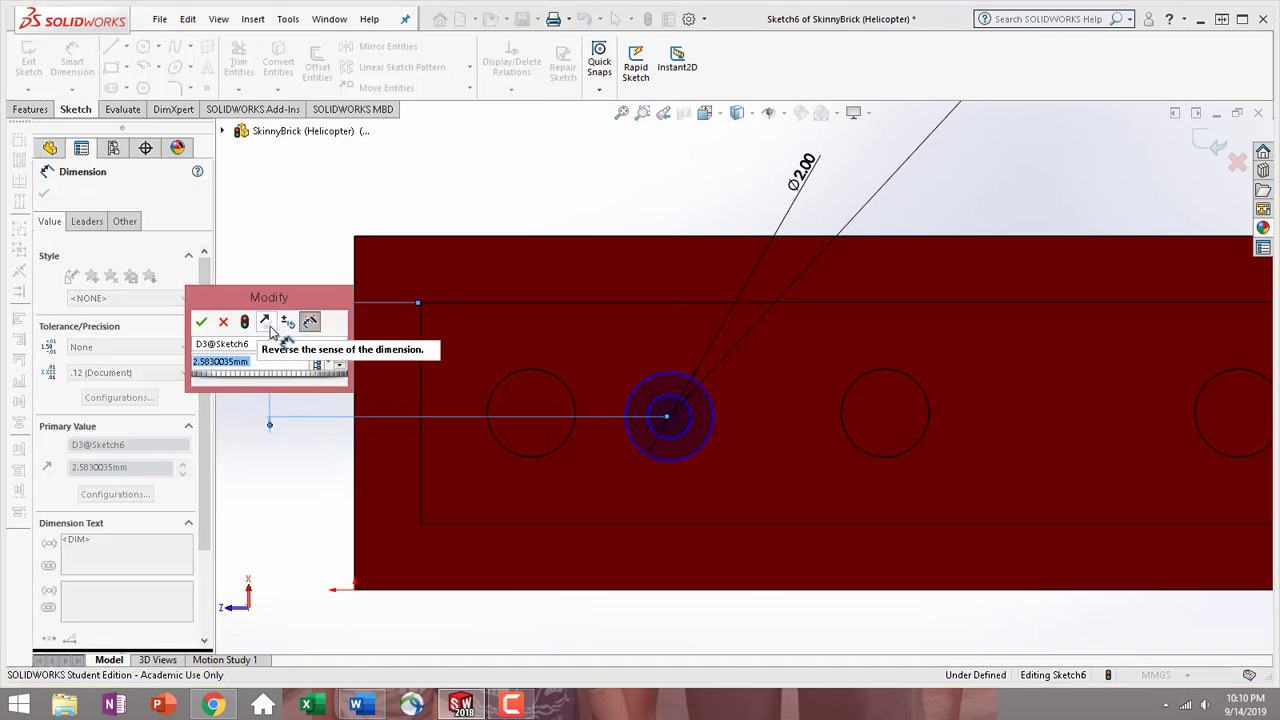
text(2)
key(Return)
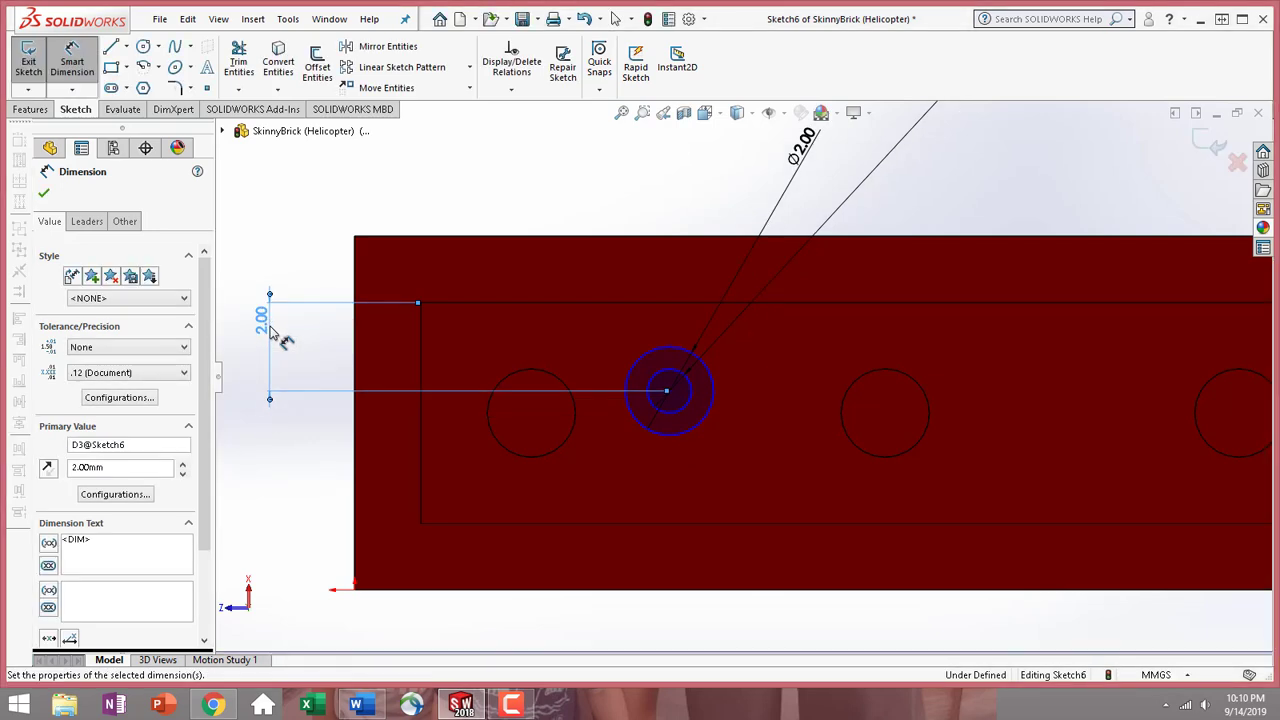
double_click(268, 328)
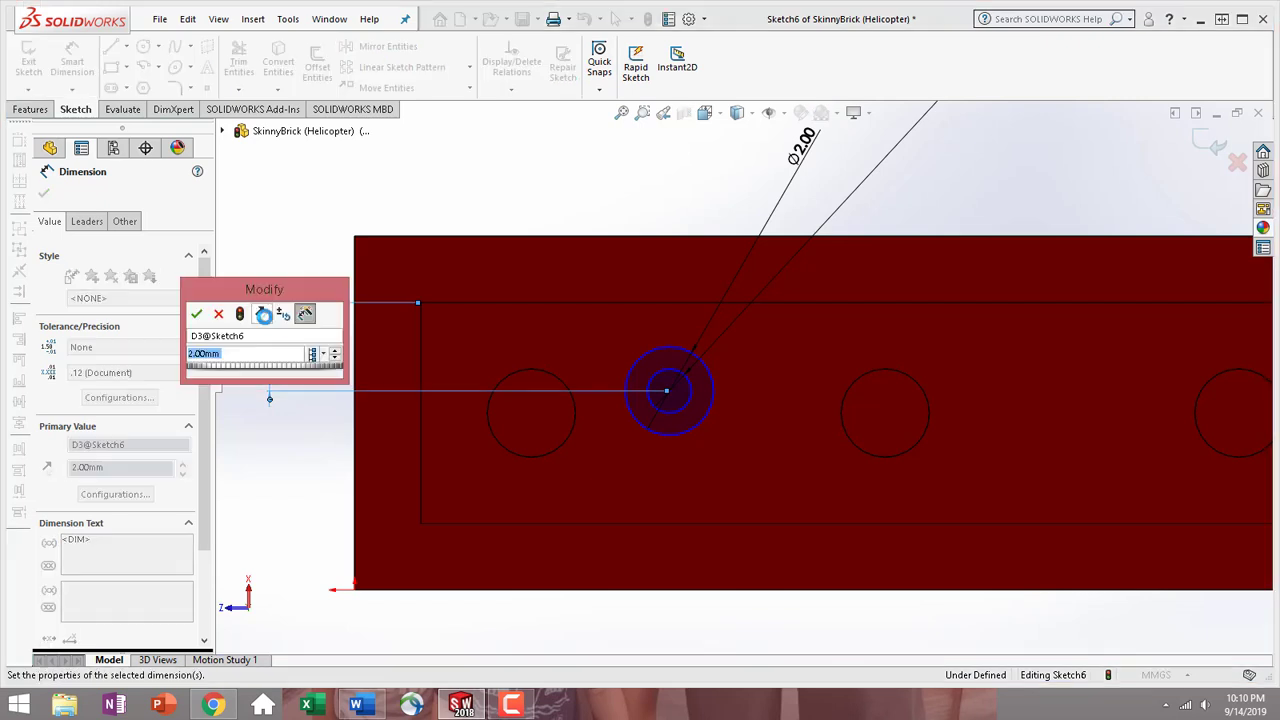
text(2.5)
key(Return)
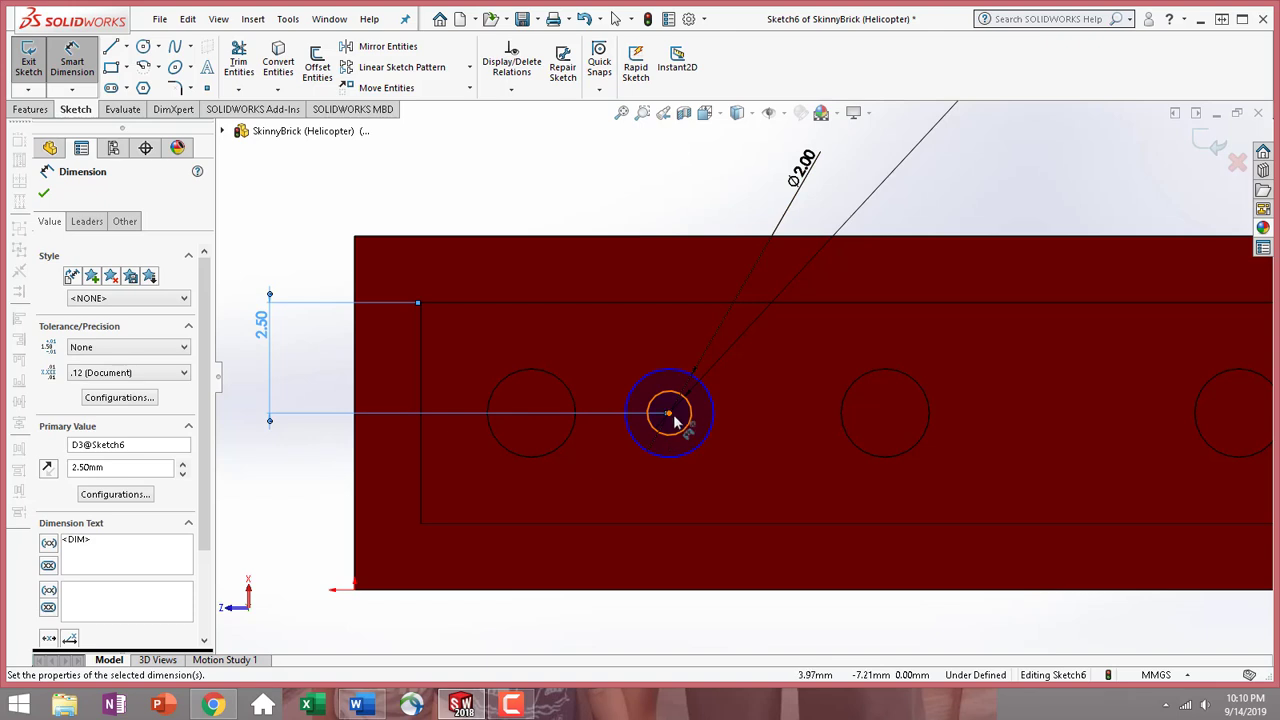
scroll(673, 418, down, 3)
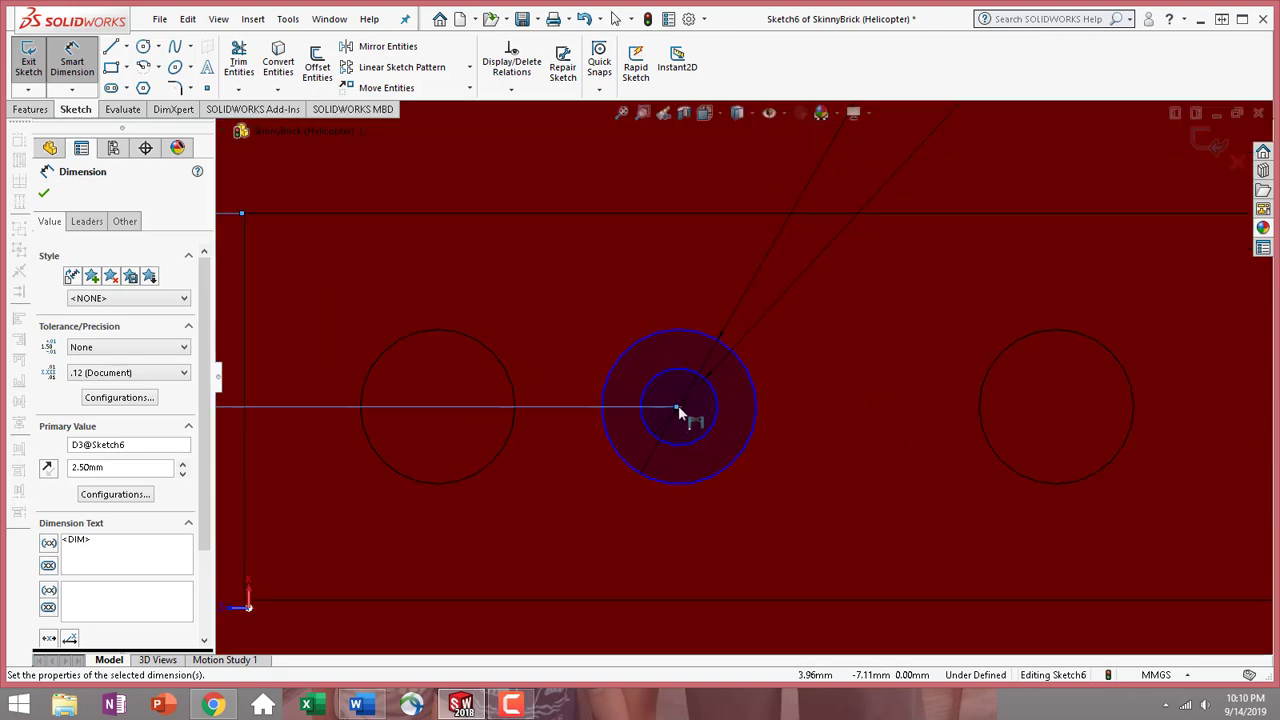
key(Escape)
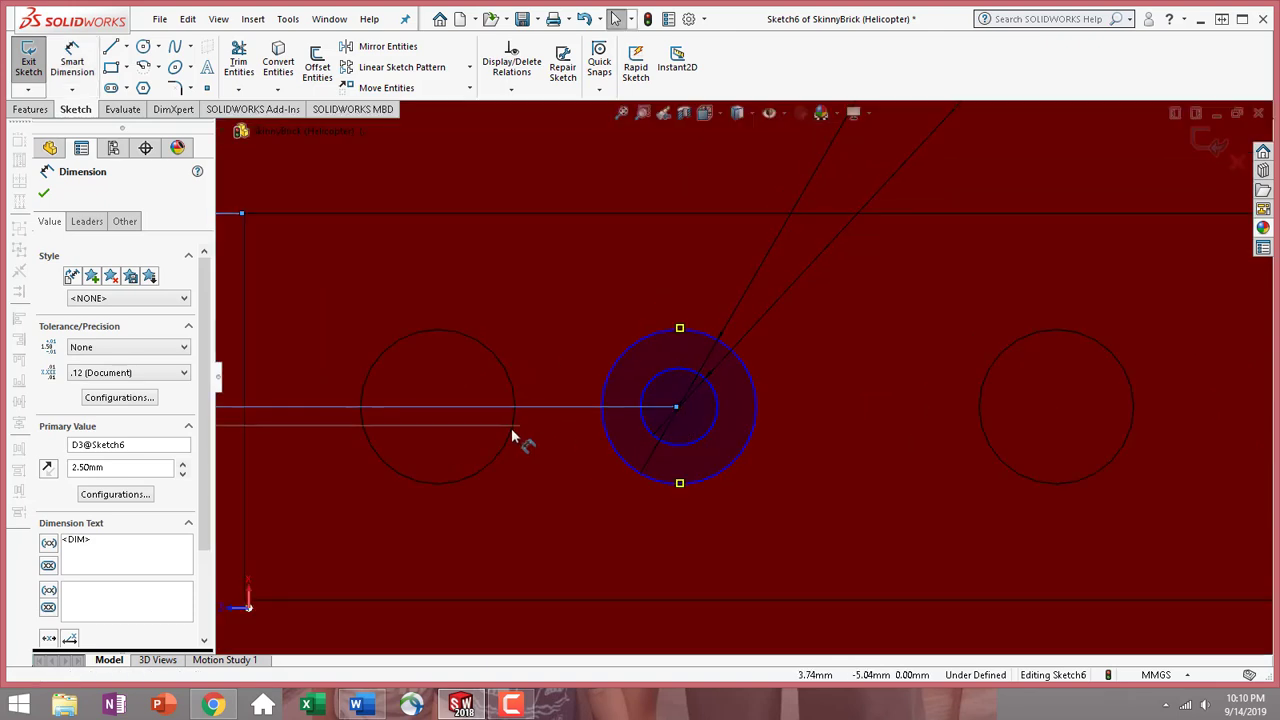
mouse_move(508, 440)
mouse_down()
mouse_move(511, 416)
mouse_move(515, 427)
mouse_up()
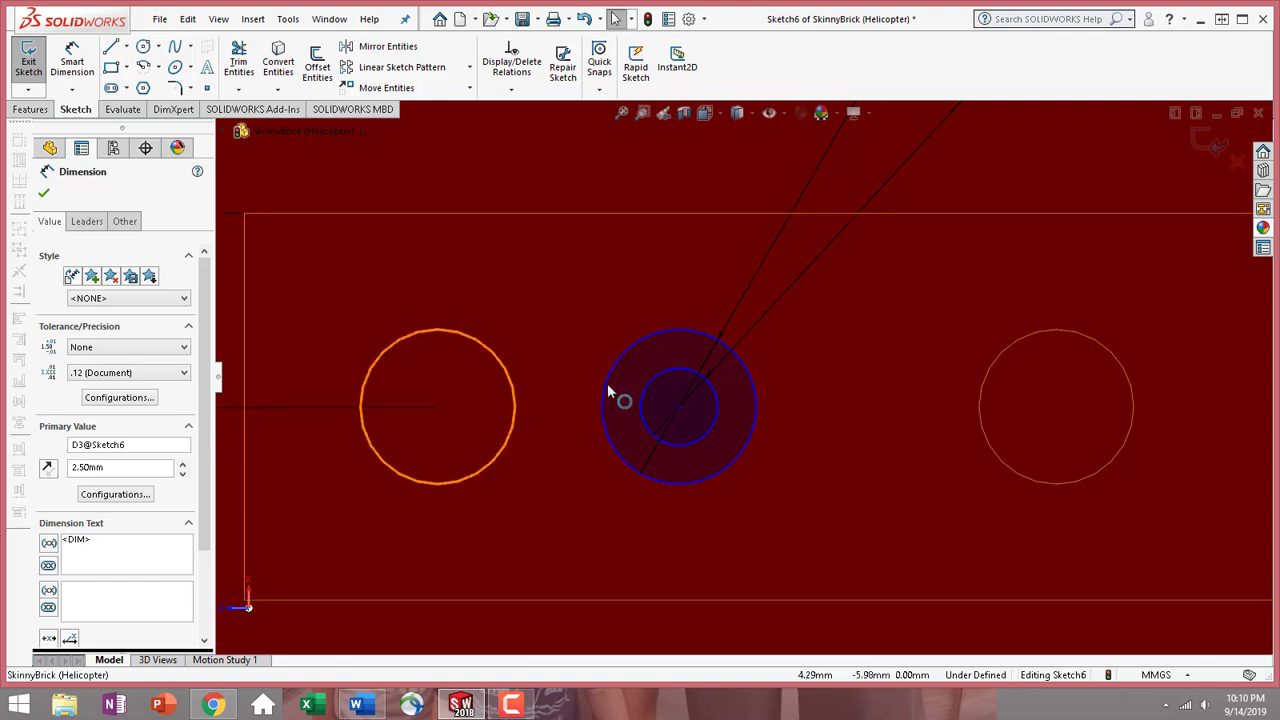
click(680, 408)
click(680, 410)
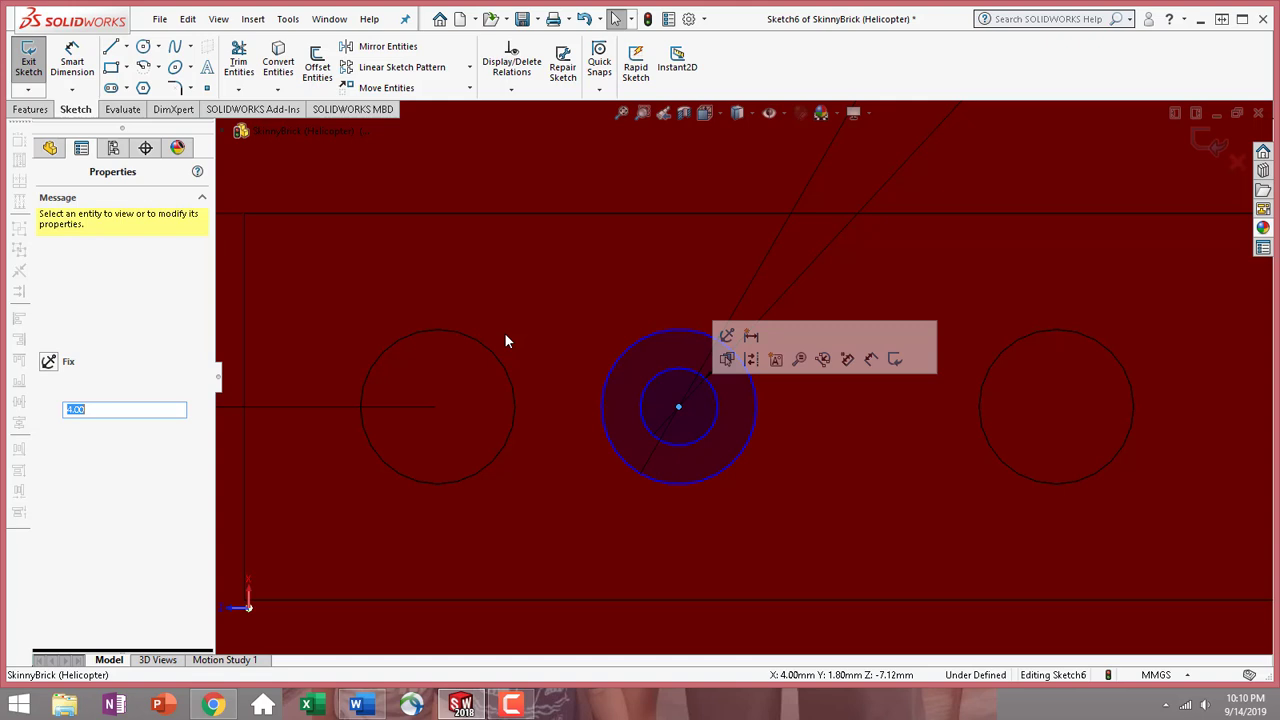
Dimension the circles' centre 4 mm from the centre of the hole nearest the origin
click(72, 60)
click(509, 455)
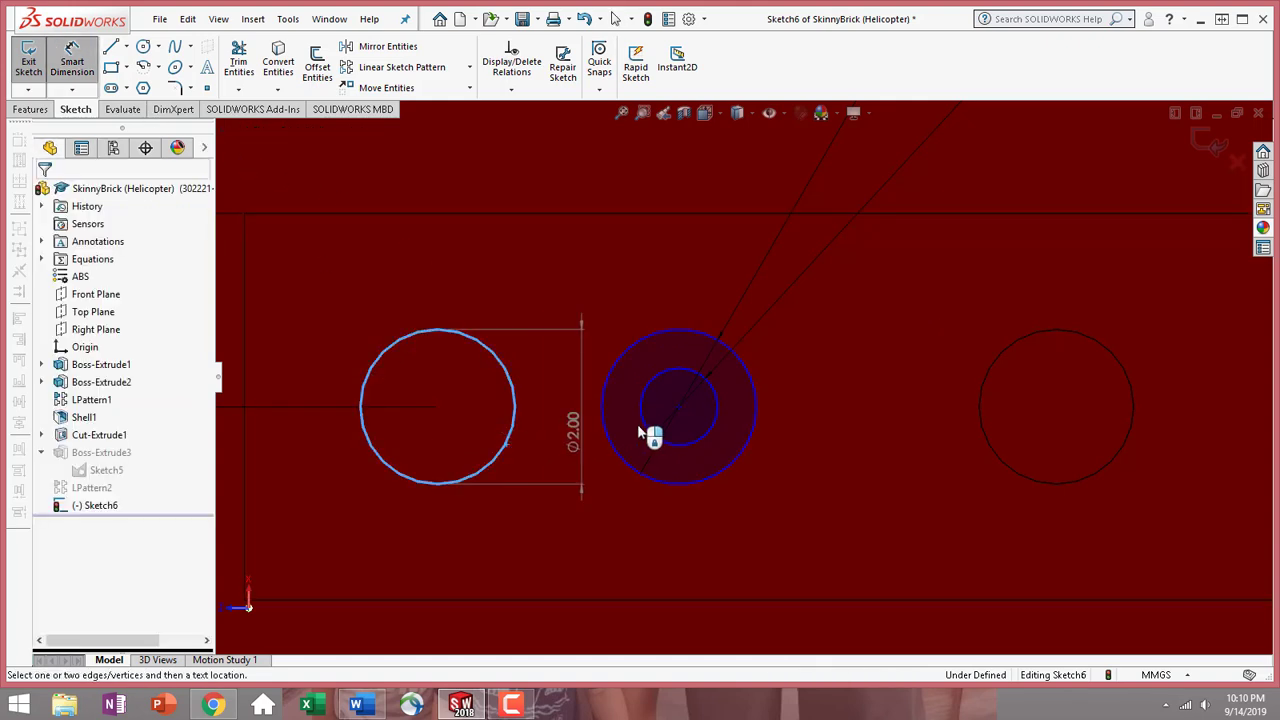
click(680, 410)
scroll(590, 360, up, 8)
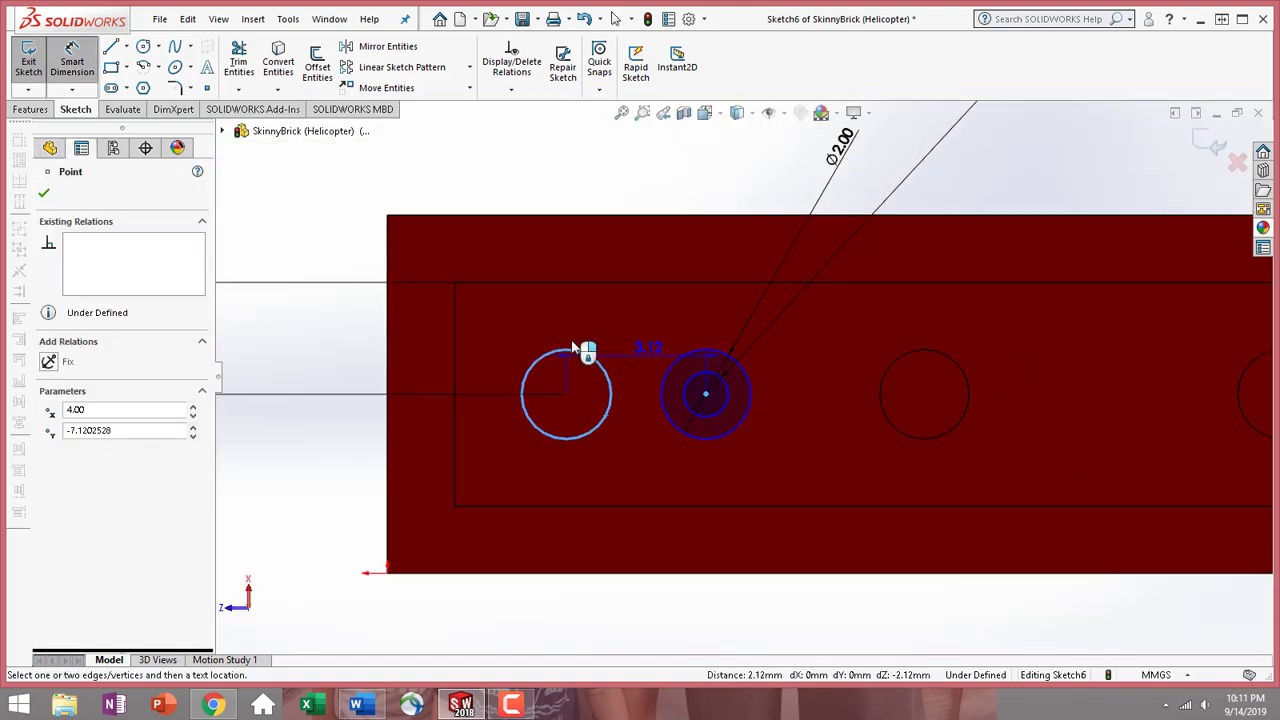
click(621, 247)
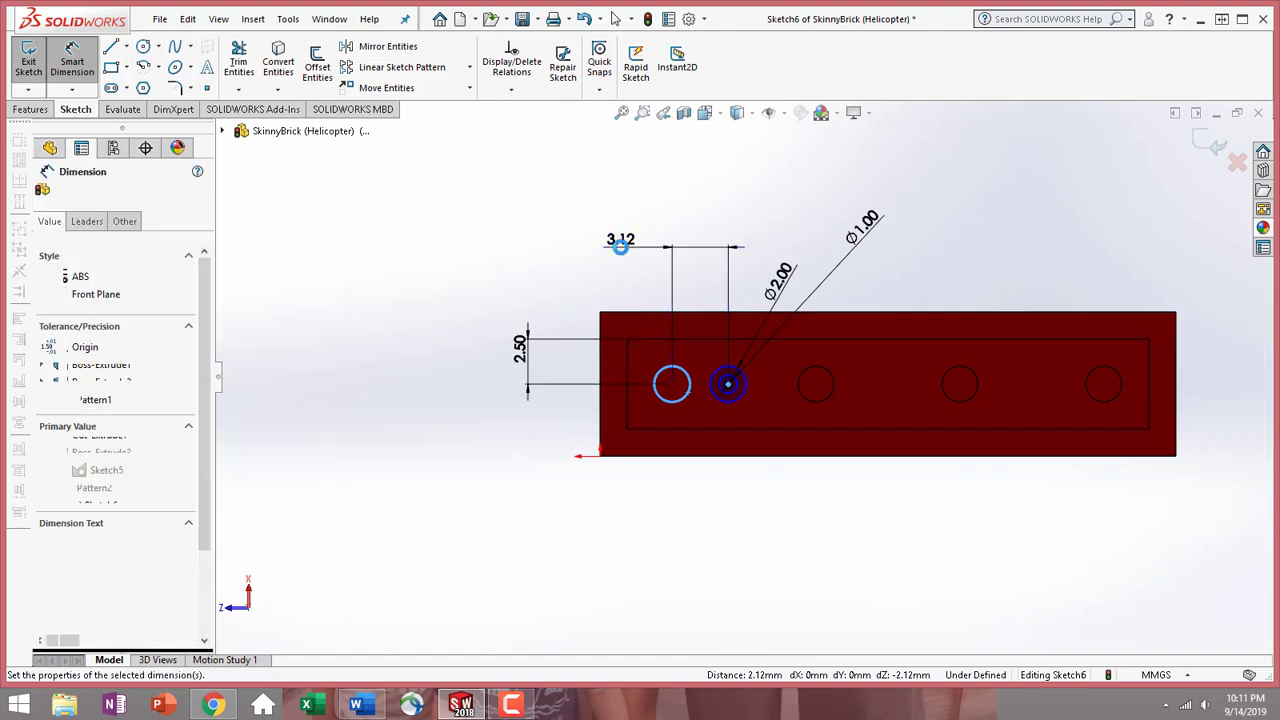
text(4)
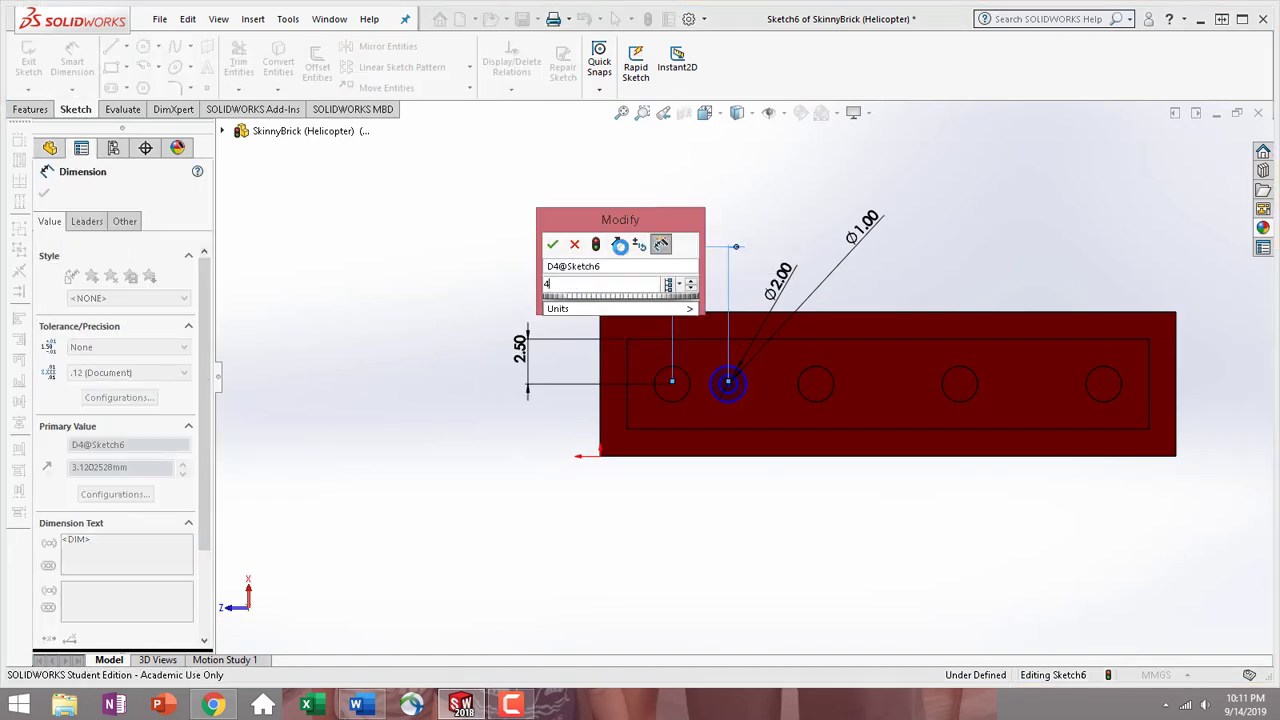
key(Return)
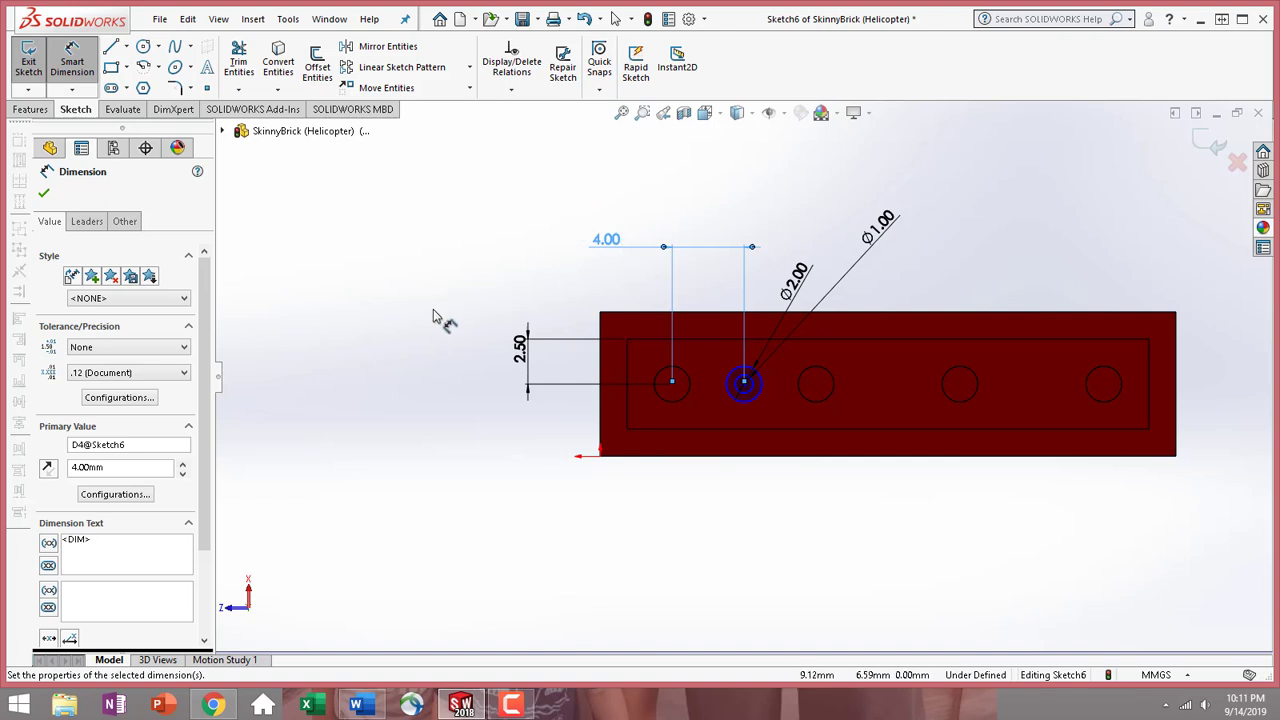
click(45, 197)
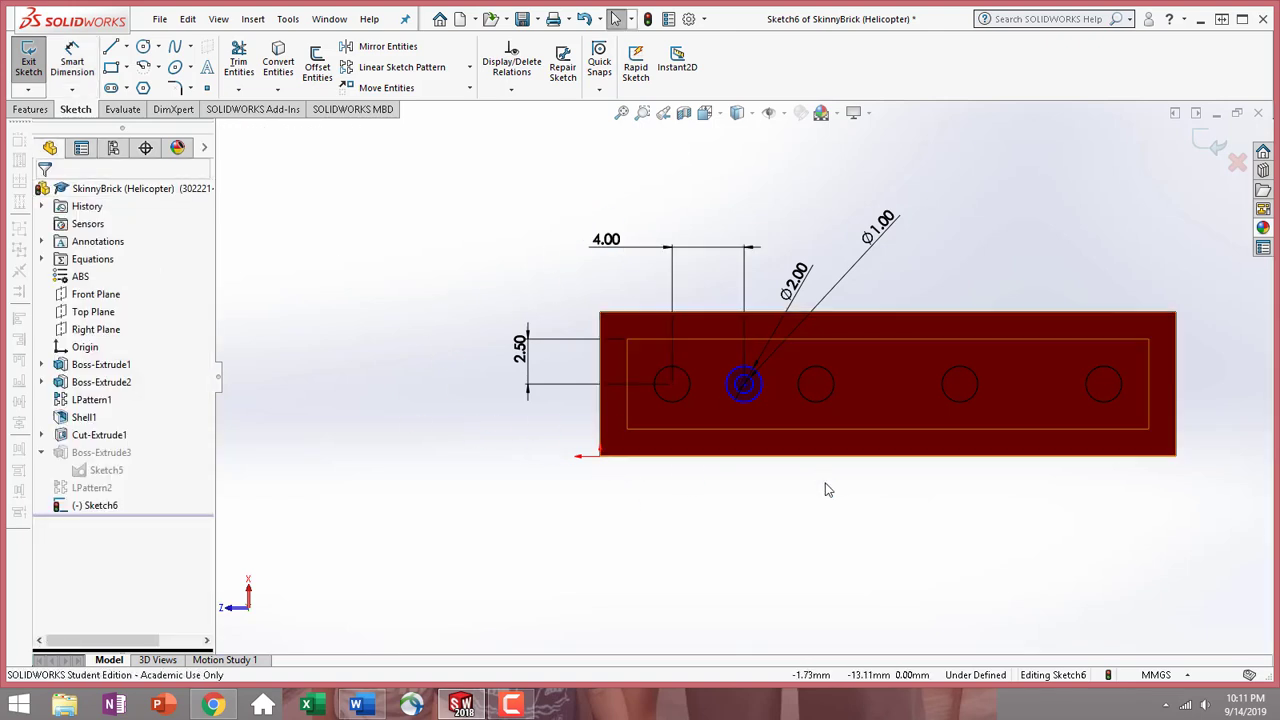
scroll(790, 420, down, 5)
click(826, 489)
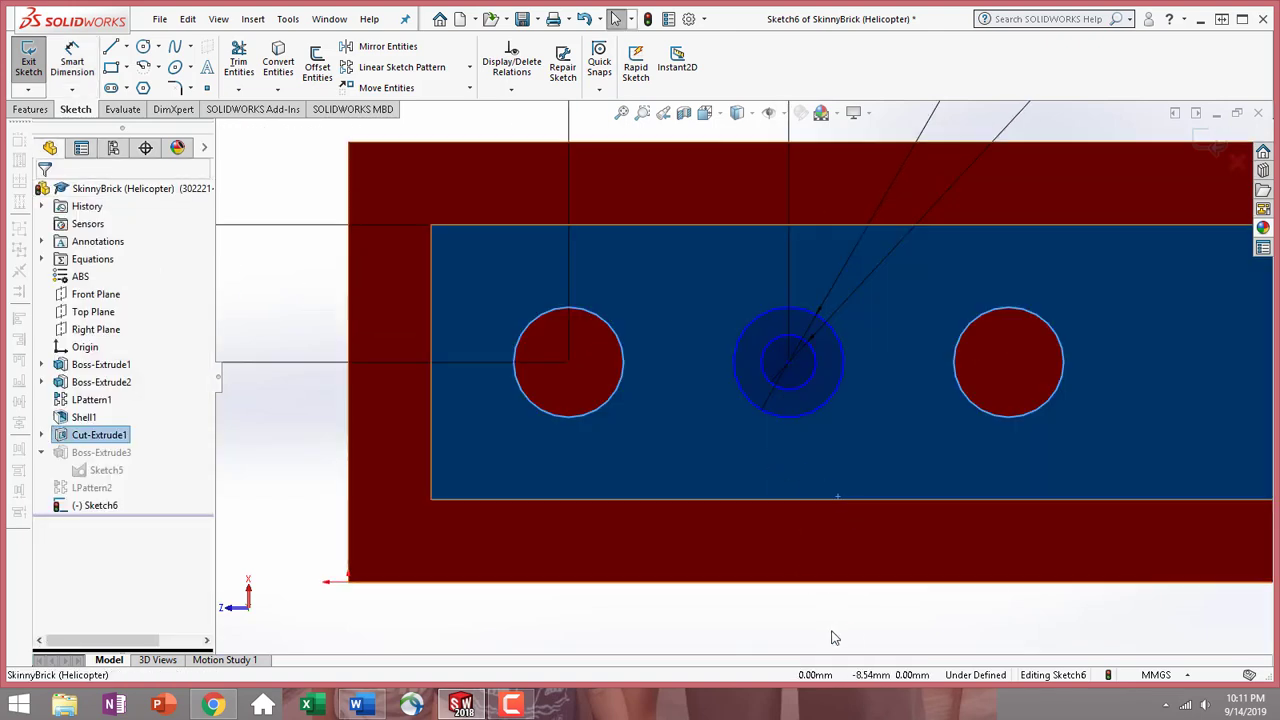
click(857, 601)
scroll(797, 363, up, 4)
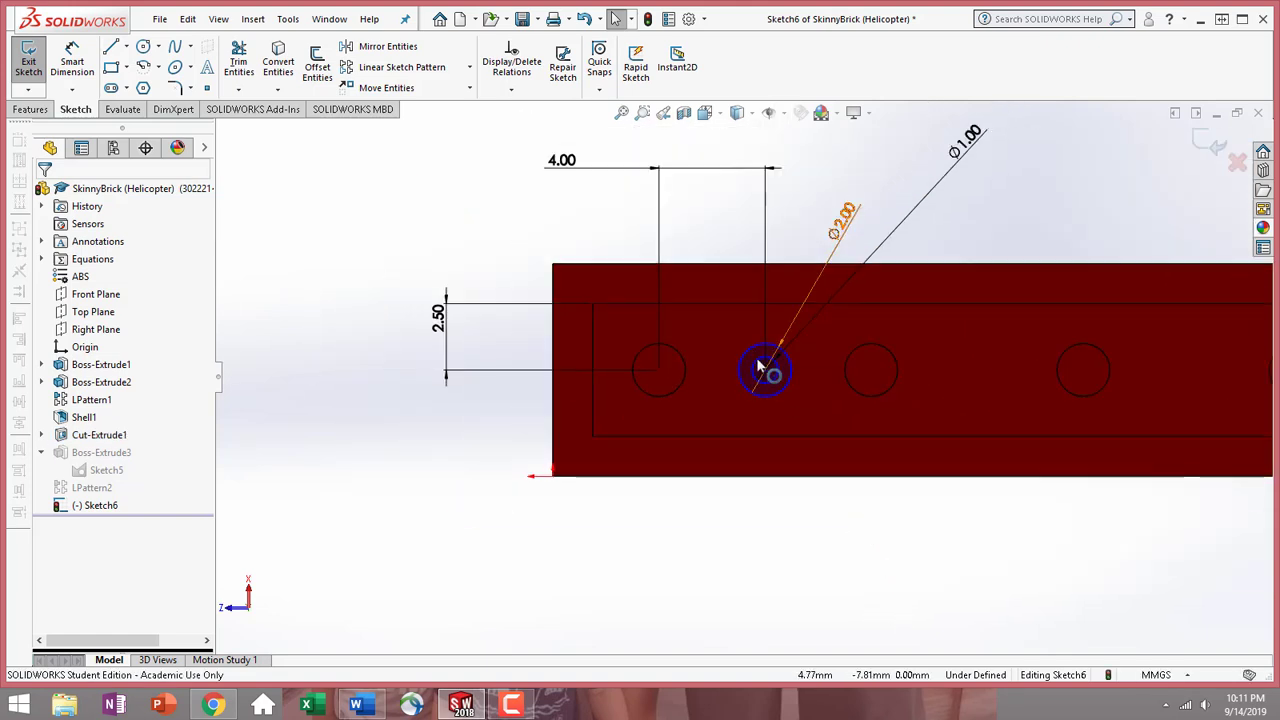
Extrude the ring between the two circles with the Up To Surface end condition, ending at the brick's open bottom rim face
click(33, 112)
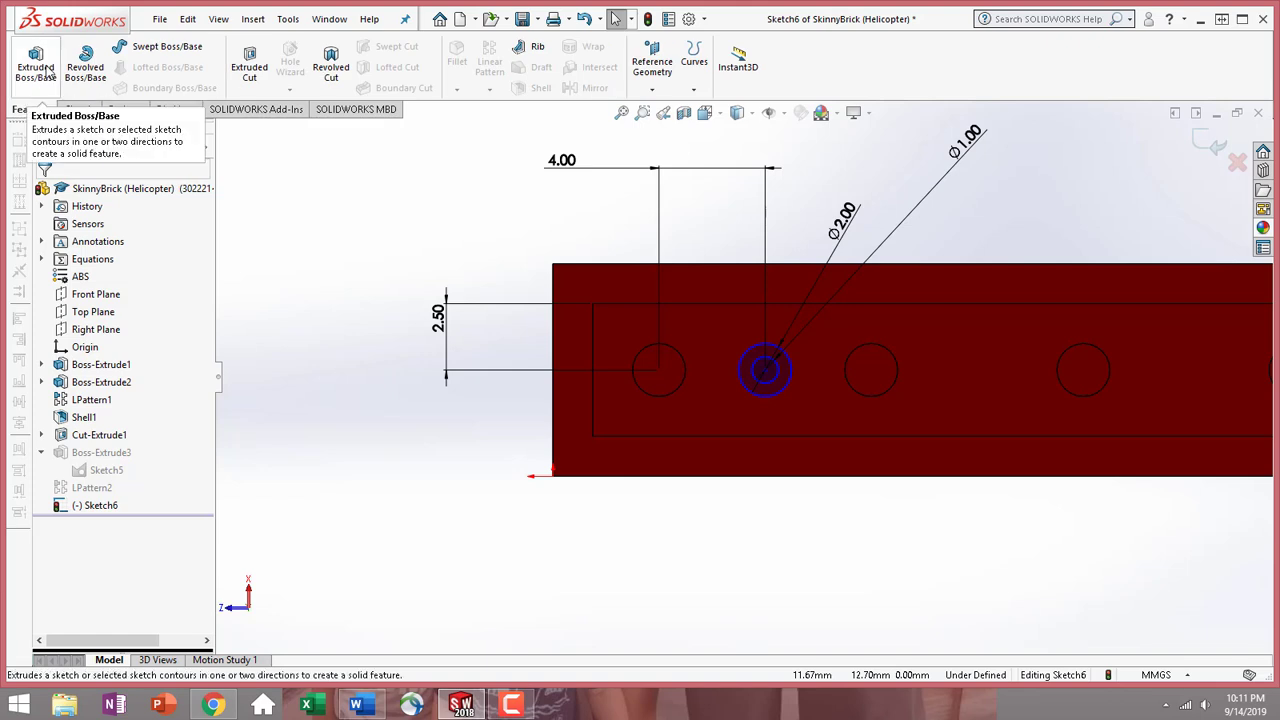
click(47, 70)
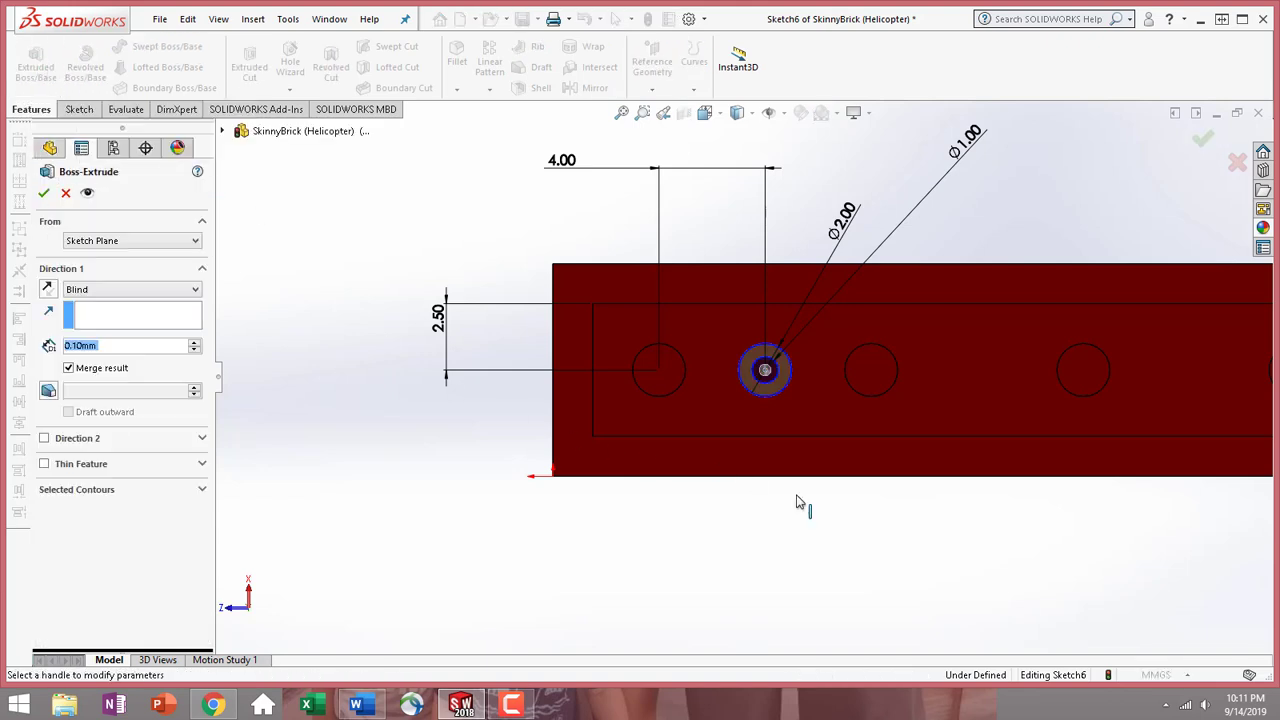
middle_drag(942, 470, 844, 575)
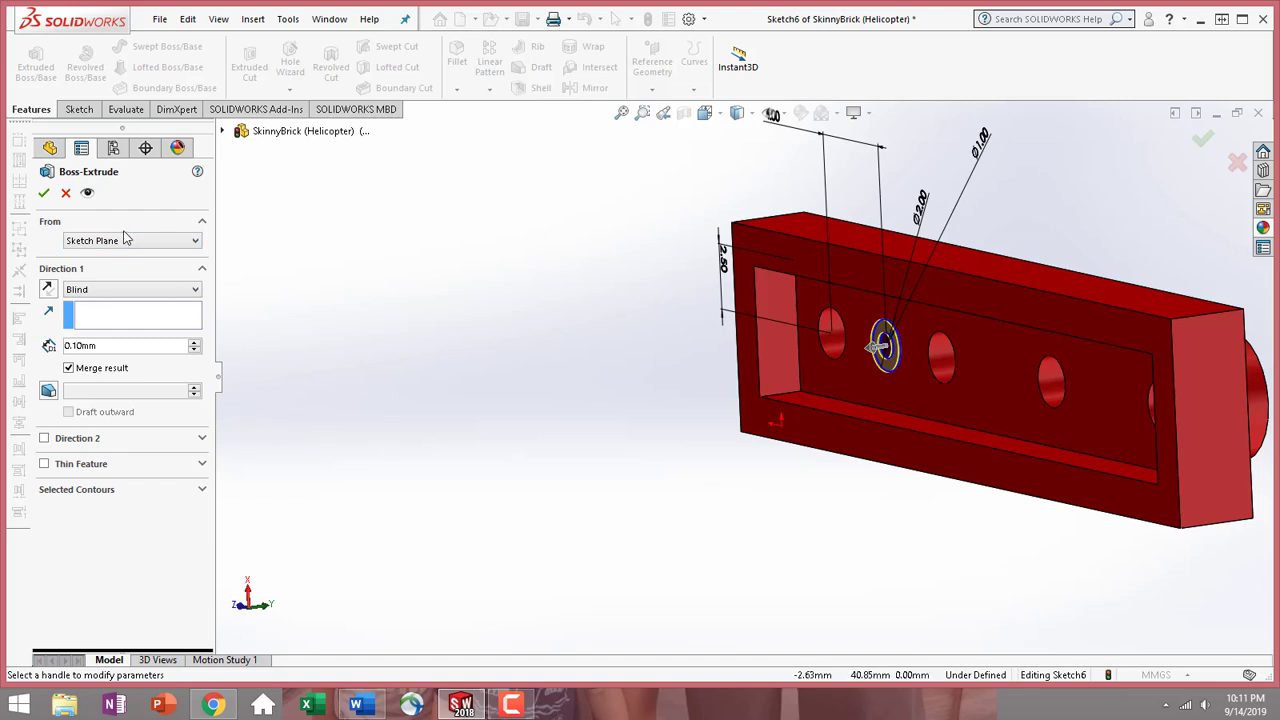
click(104, 290)
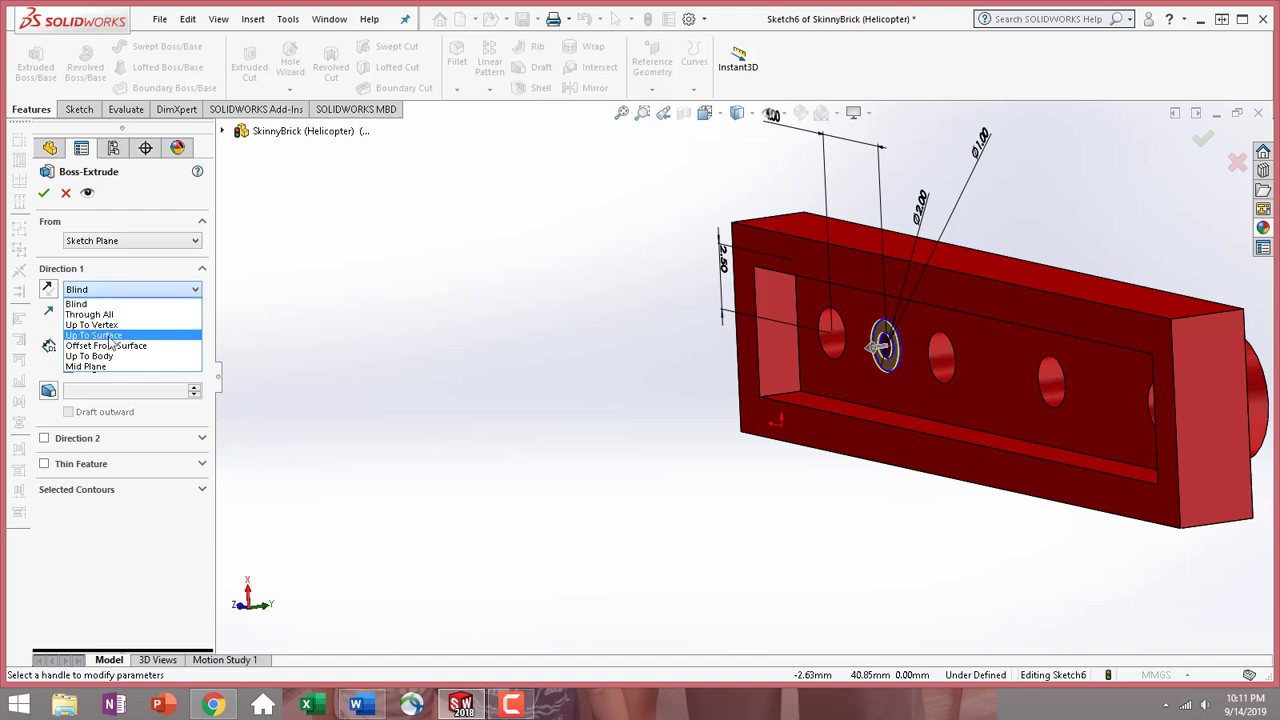
click(110, 336)
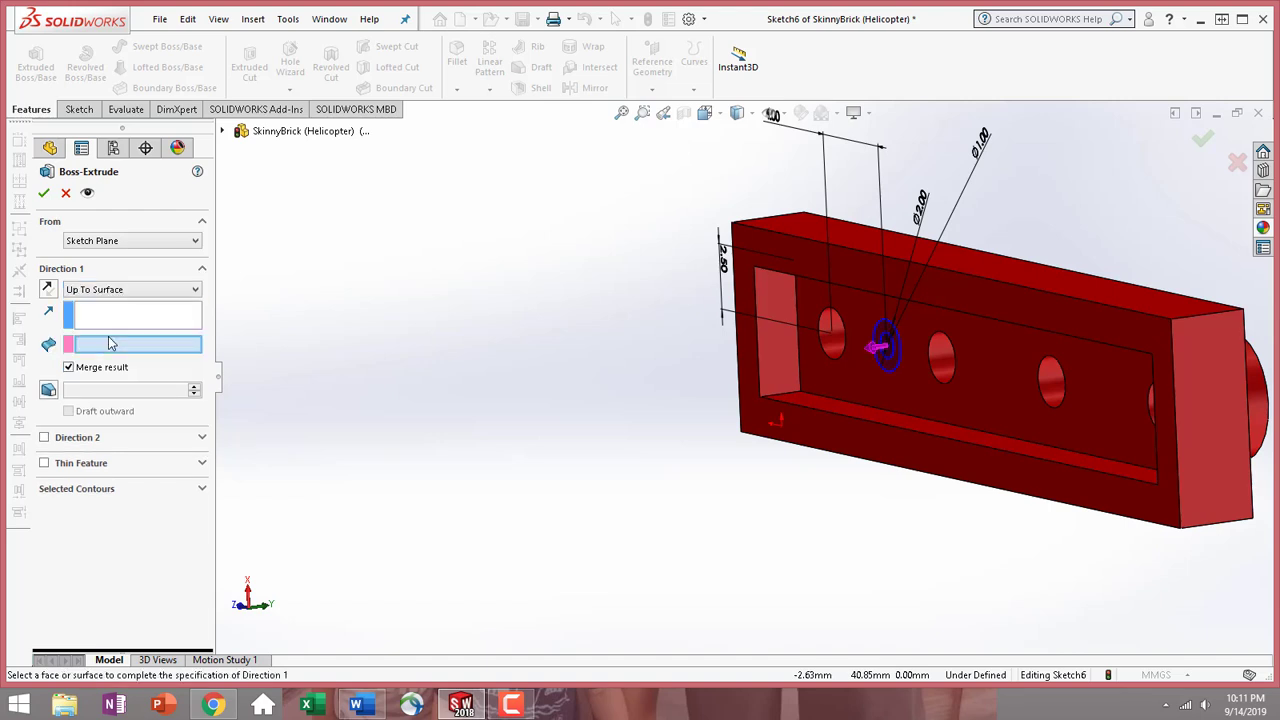
click(812, 447)
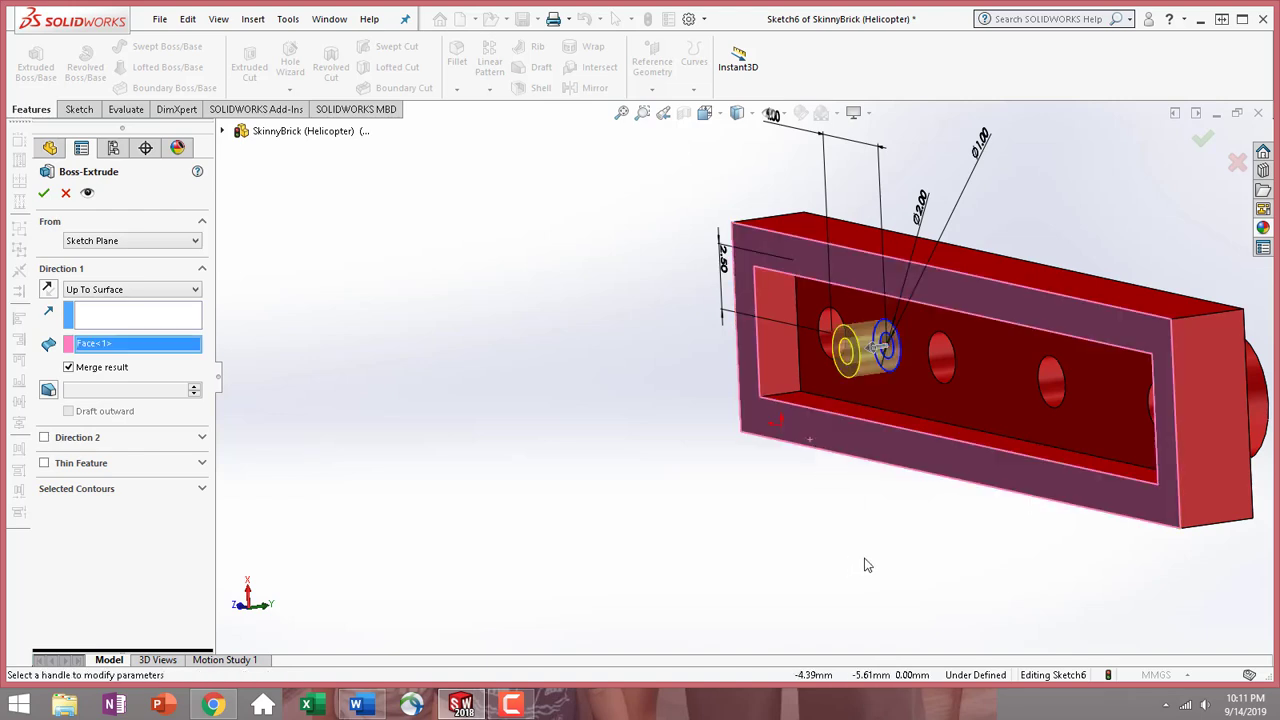
mouse_move(866, 563)
middle_down()
mouse_move(826, 562)
mouse_move(849, 551)
middle_up()
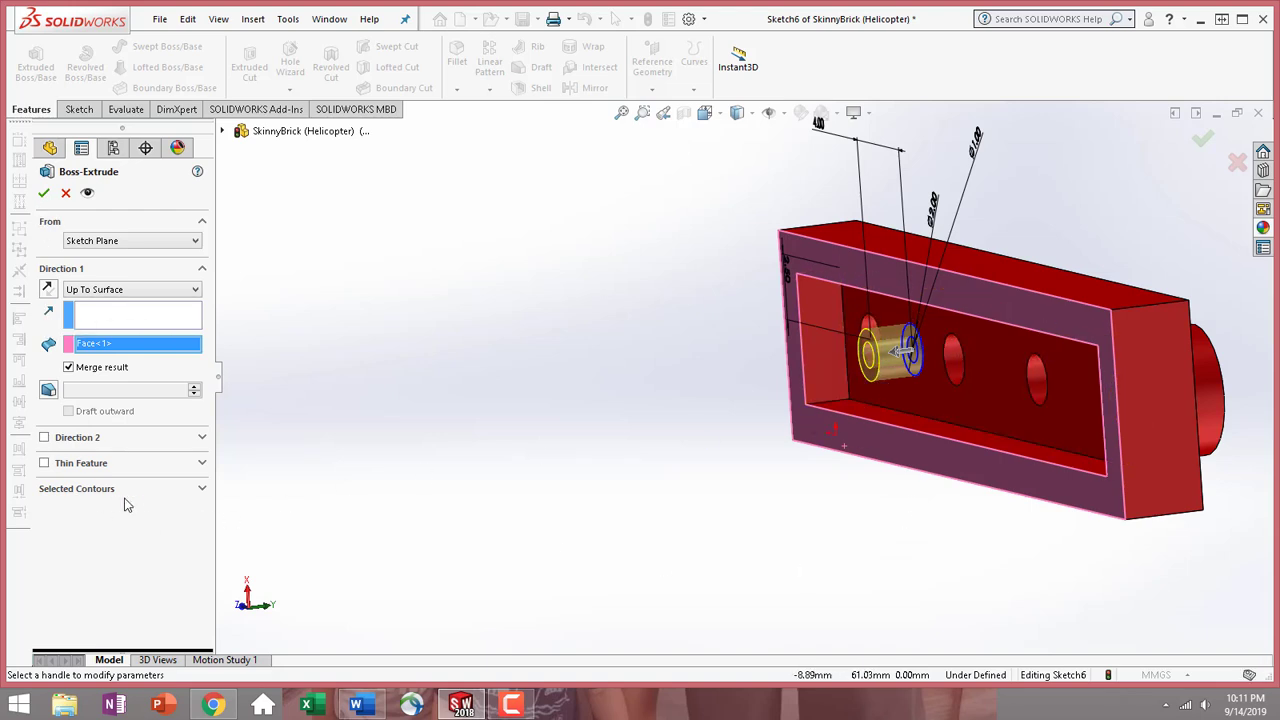
click(202, 490)
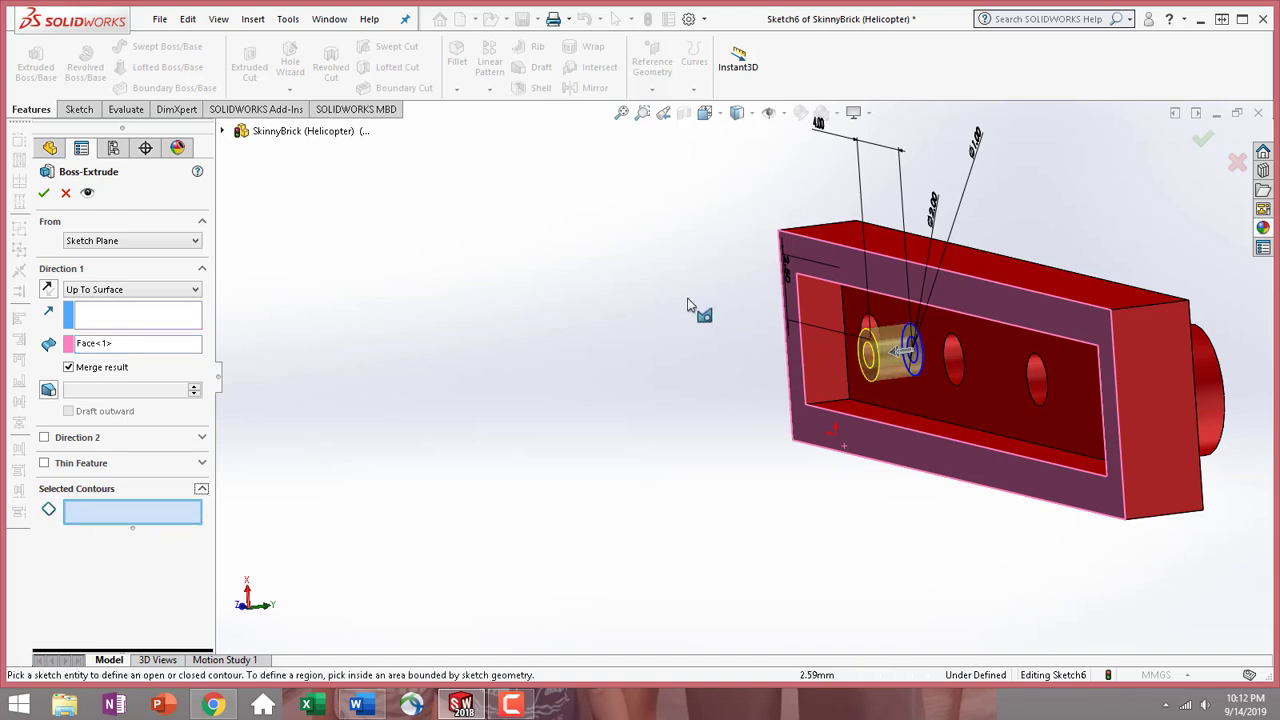
click(223, 132)
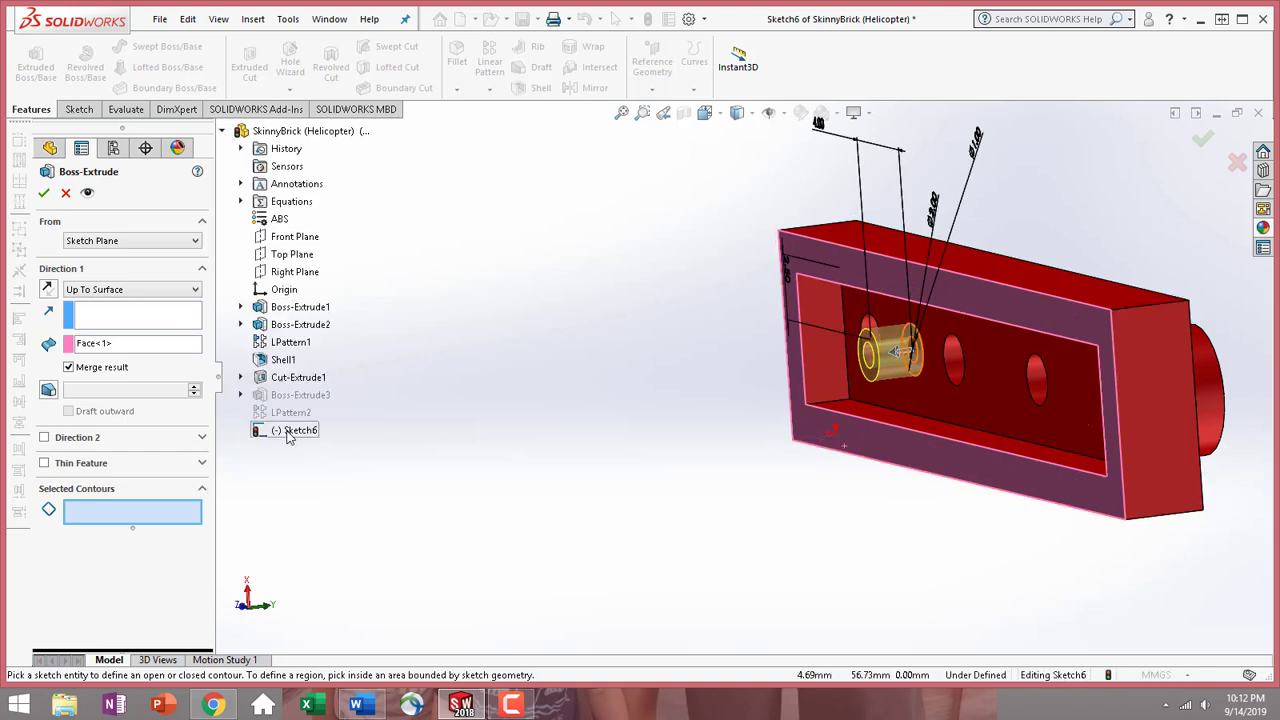
click(45, 198)
middle_drag(697, 514, 875, 514)
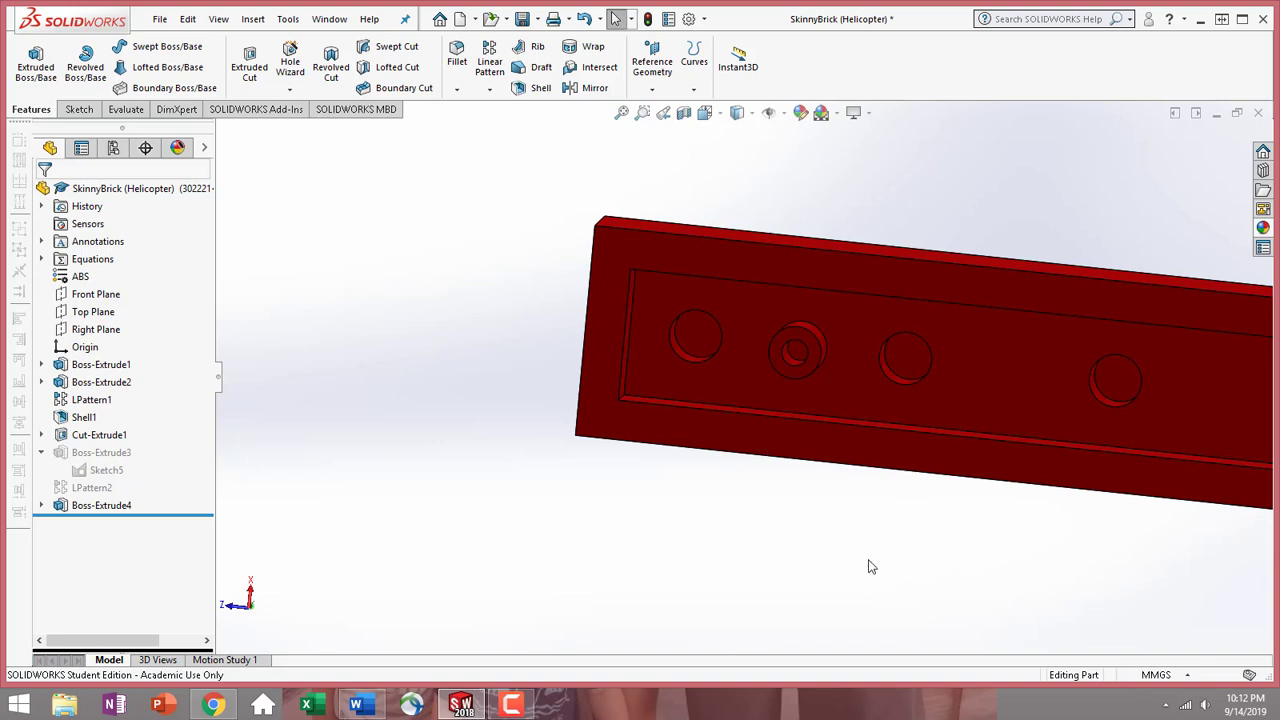
Start a linear pattern along the long edge of the underside recess, reversing Direction 1 so it runs toward the farther holes
click(971, 388)
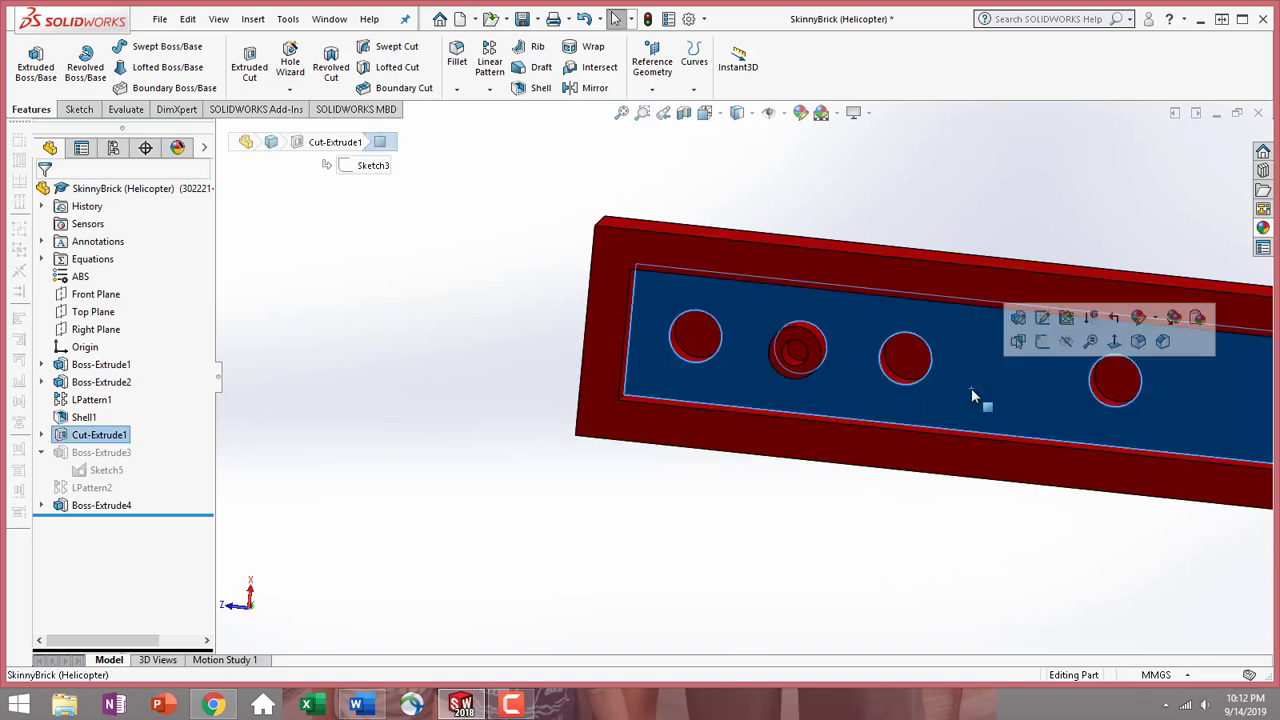
click(1114, 341)
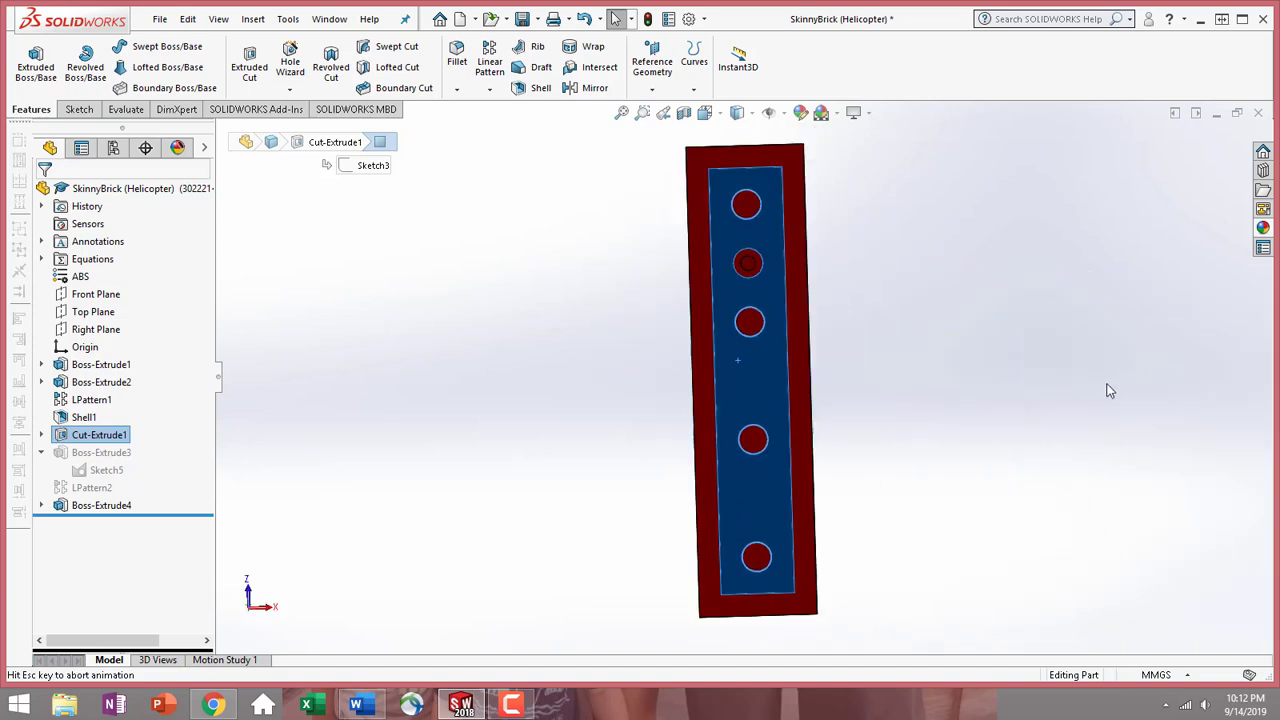
click(960, 380)
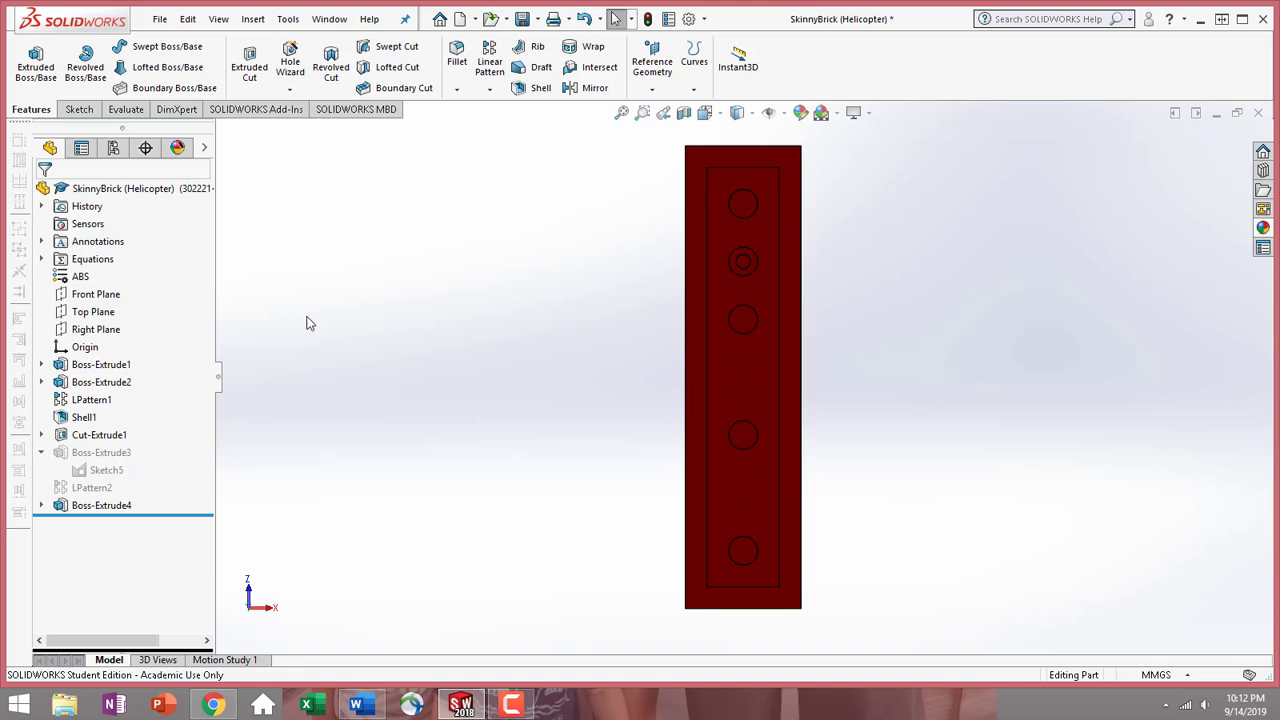
click(490, 63)
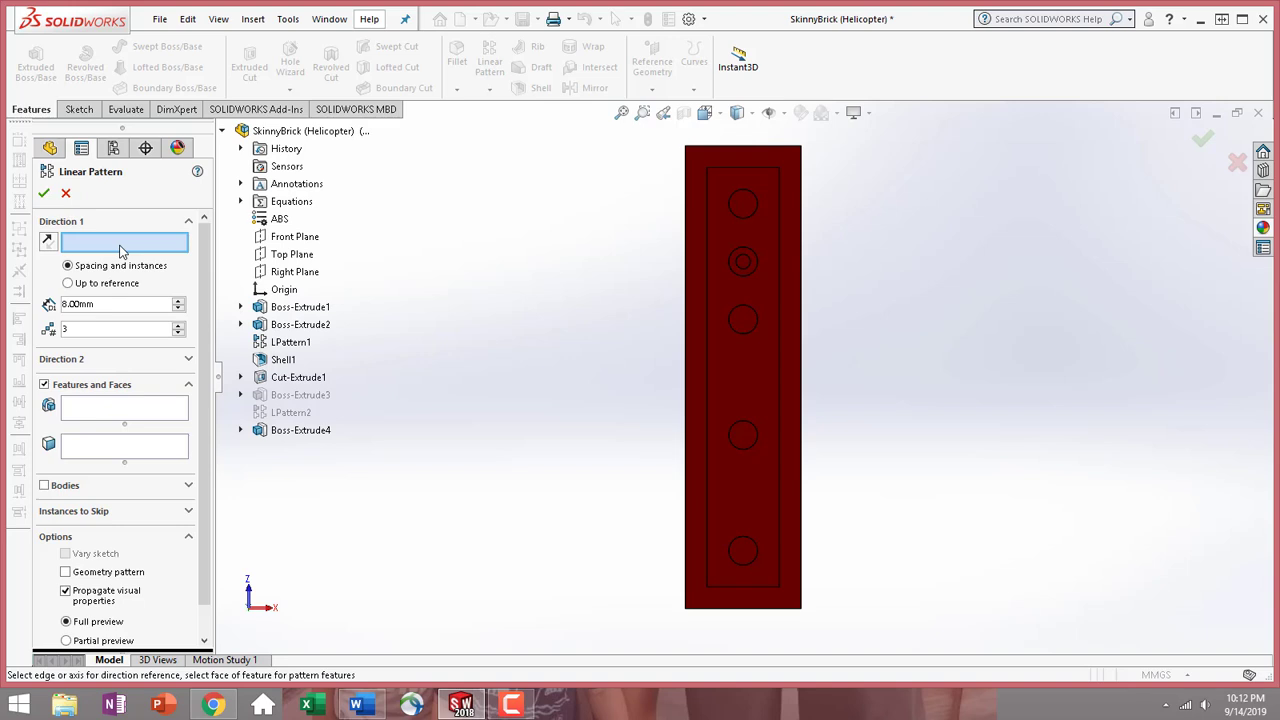
click(777, 485)
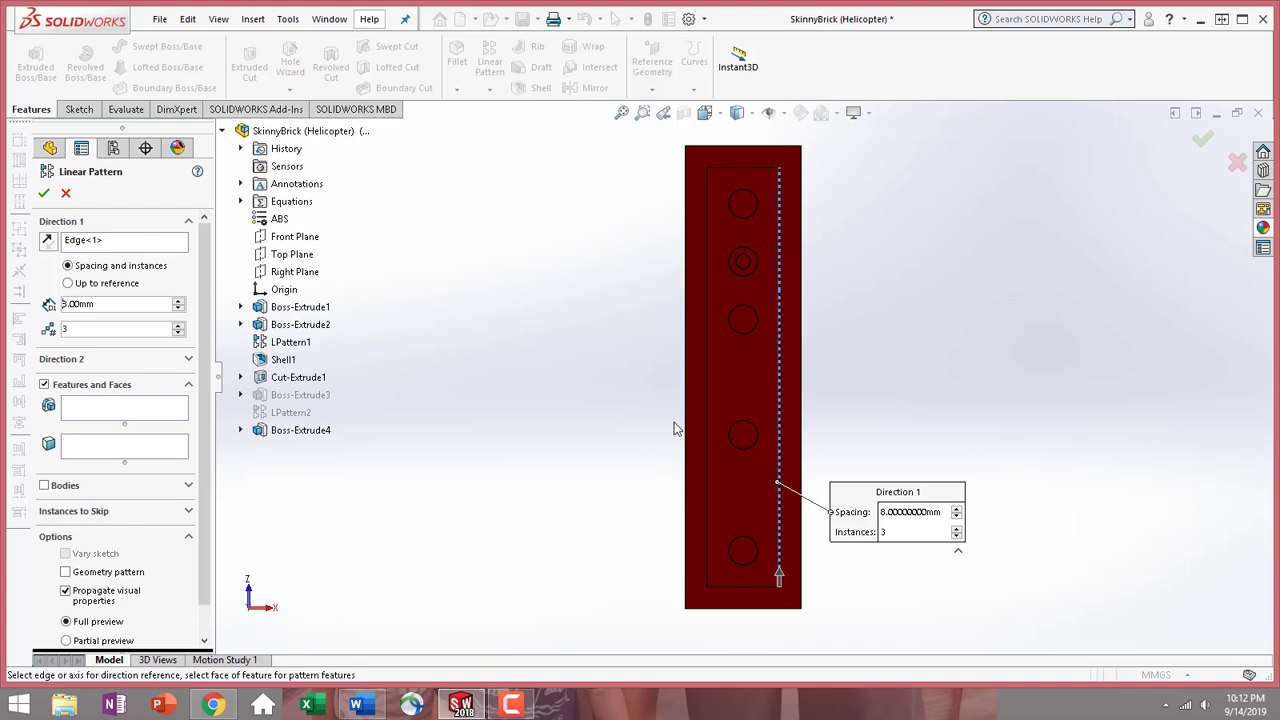
click(781, 587)
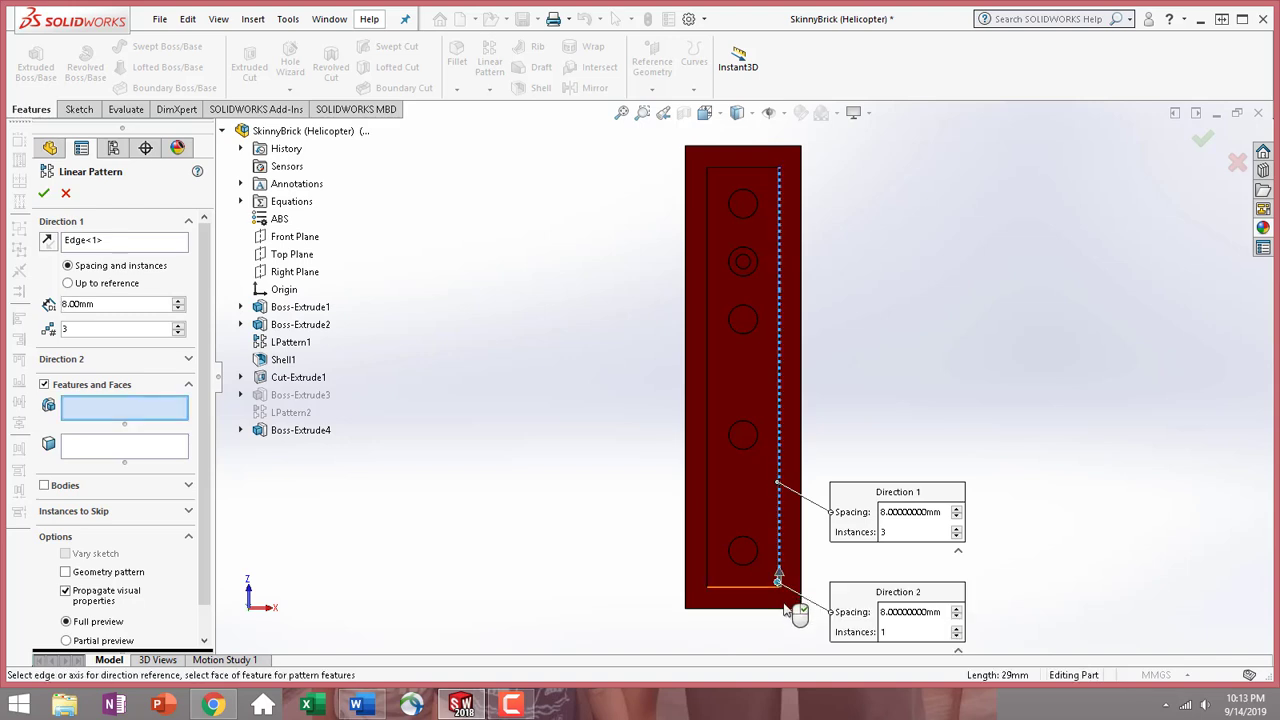
click(49, 244)
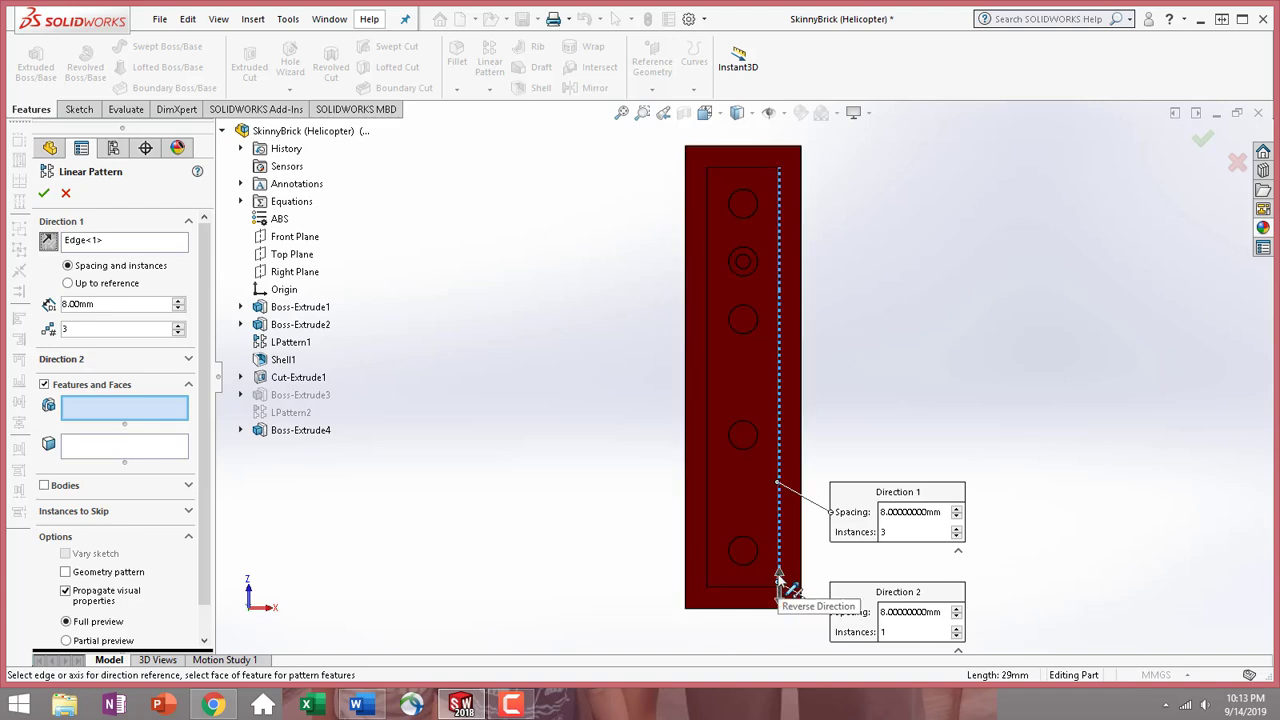
Remove the edge from Direction 2 so that the linear pattern uses only one direction
click(188, 360)
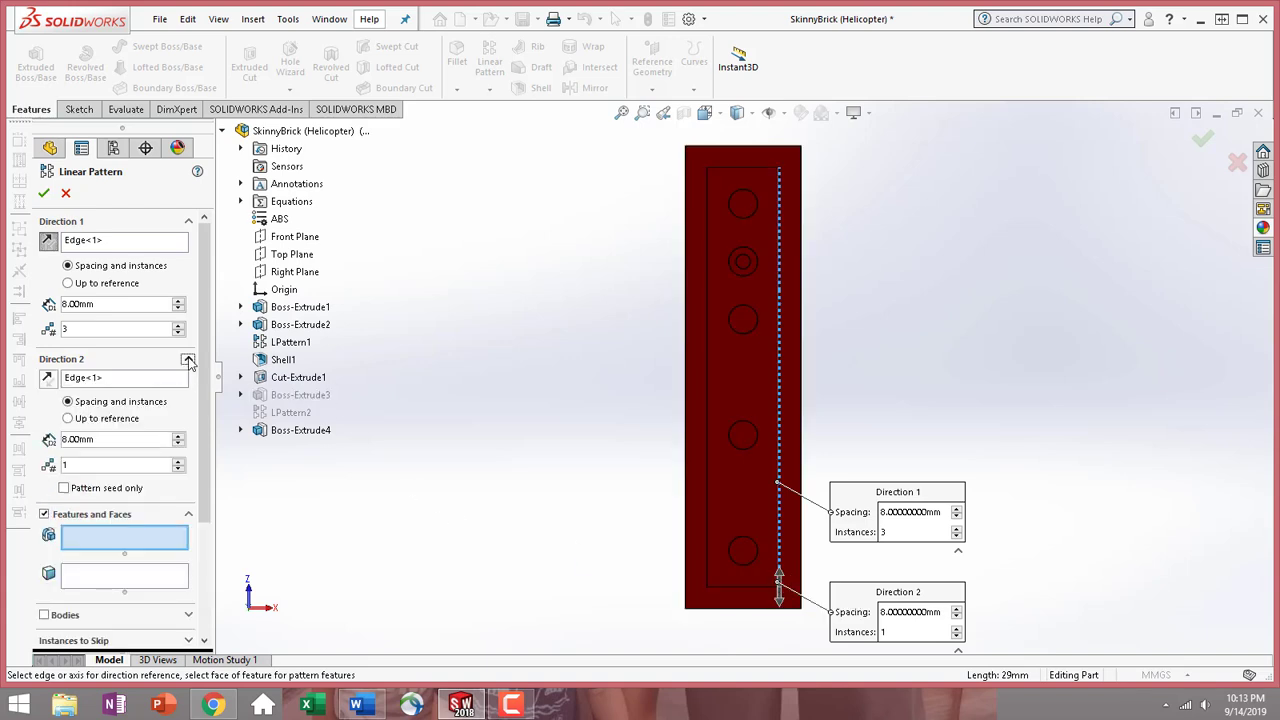
click(118, 379)
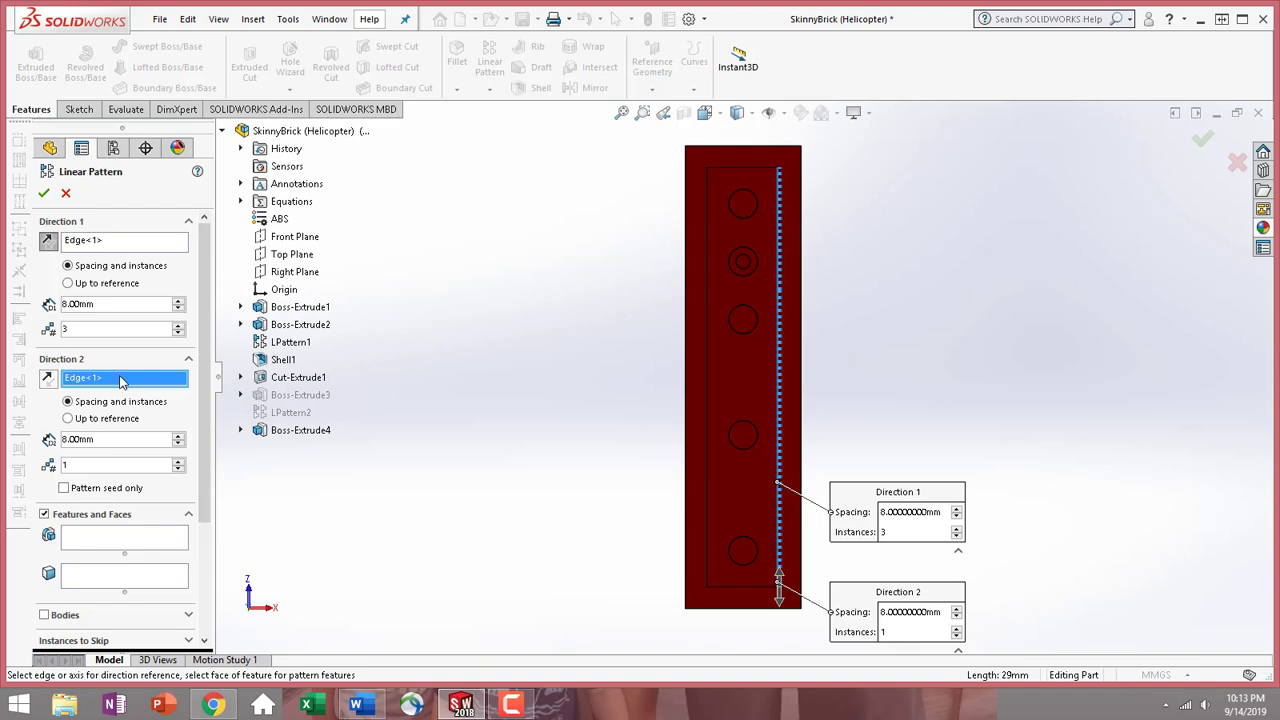
key(Delete)
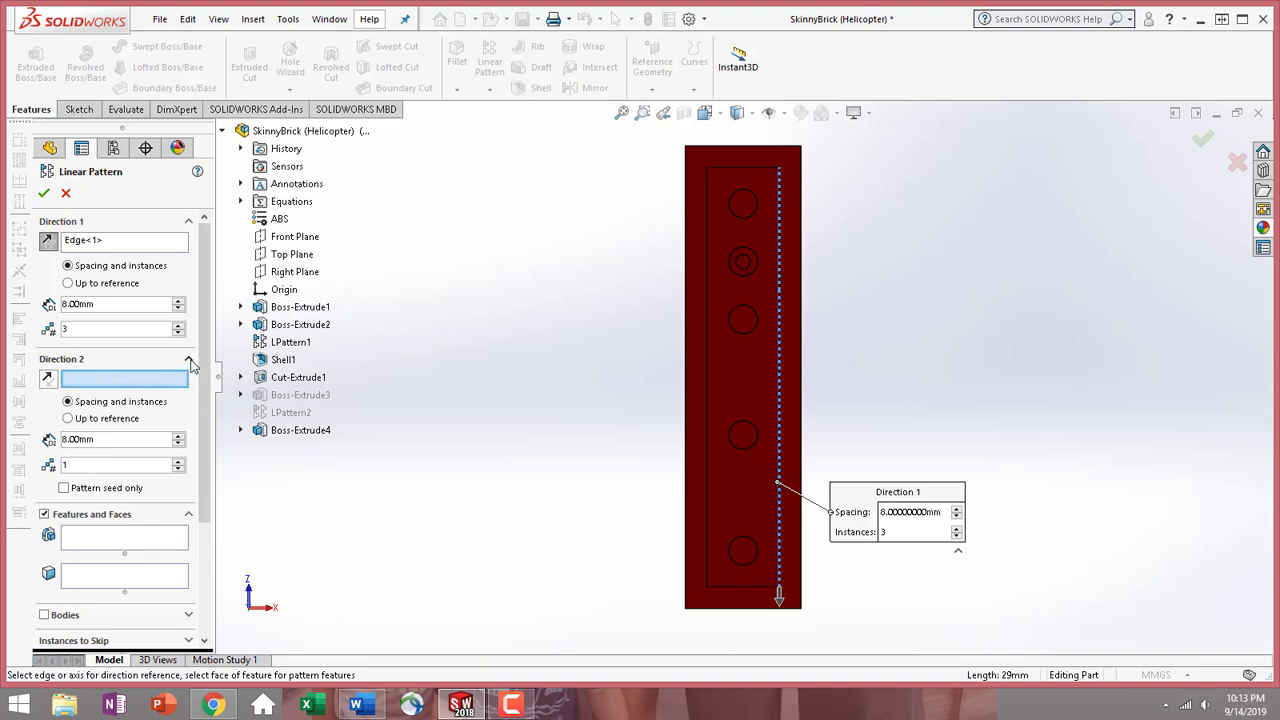
click(189, 360)
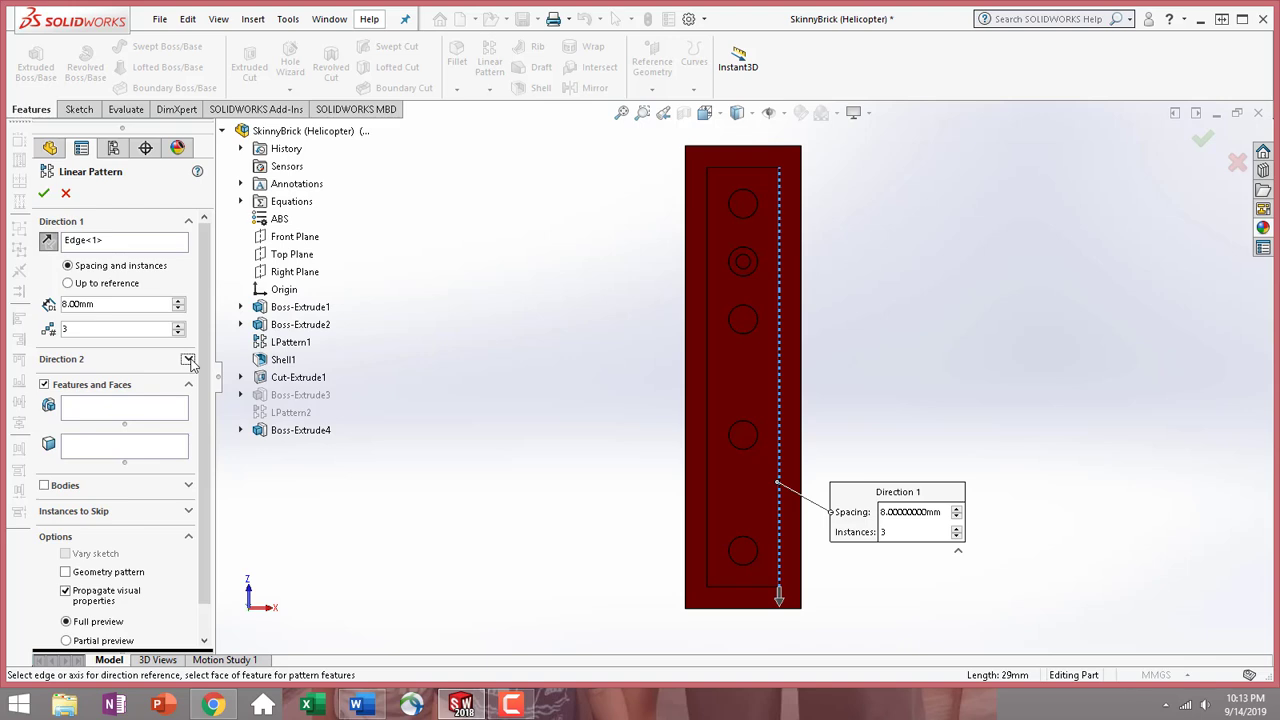
Pattern the small ring post Boss-Extrude4 with 3 instances spaced 8 mm apart and finish the linear pattern
click(126, 412)
click(292, 430)
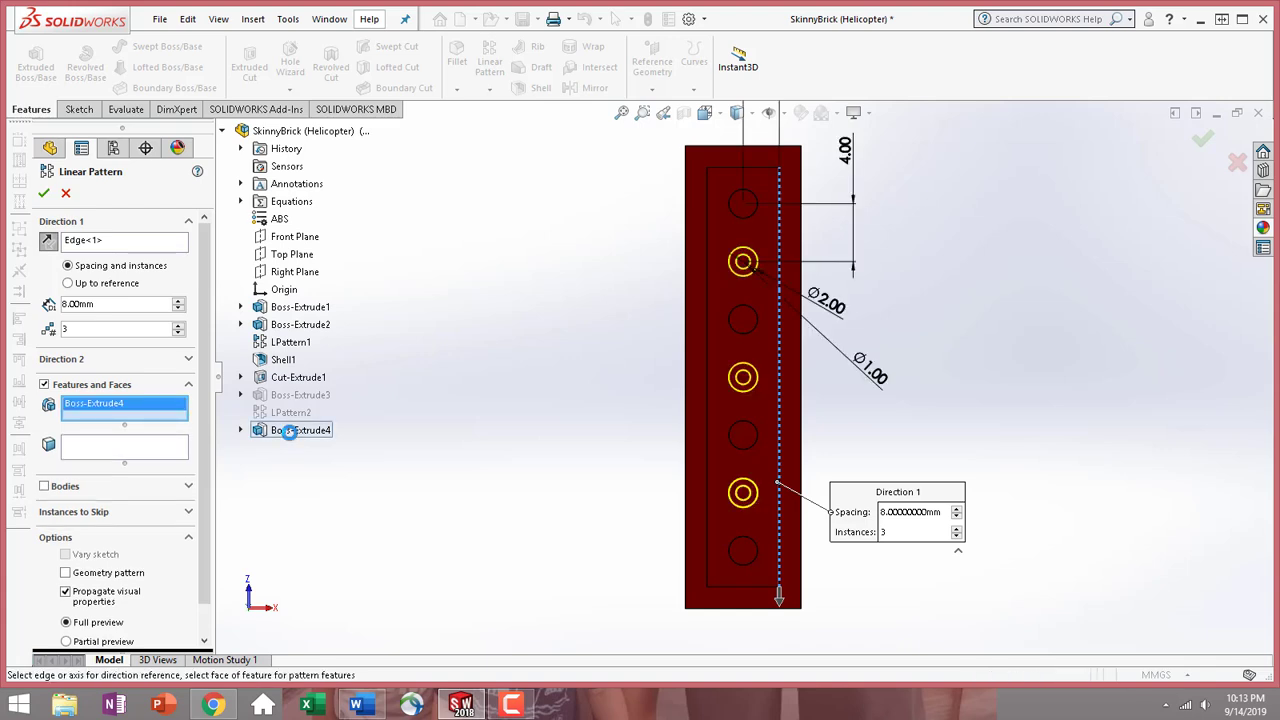
click(44, 194)
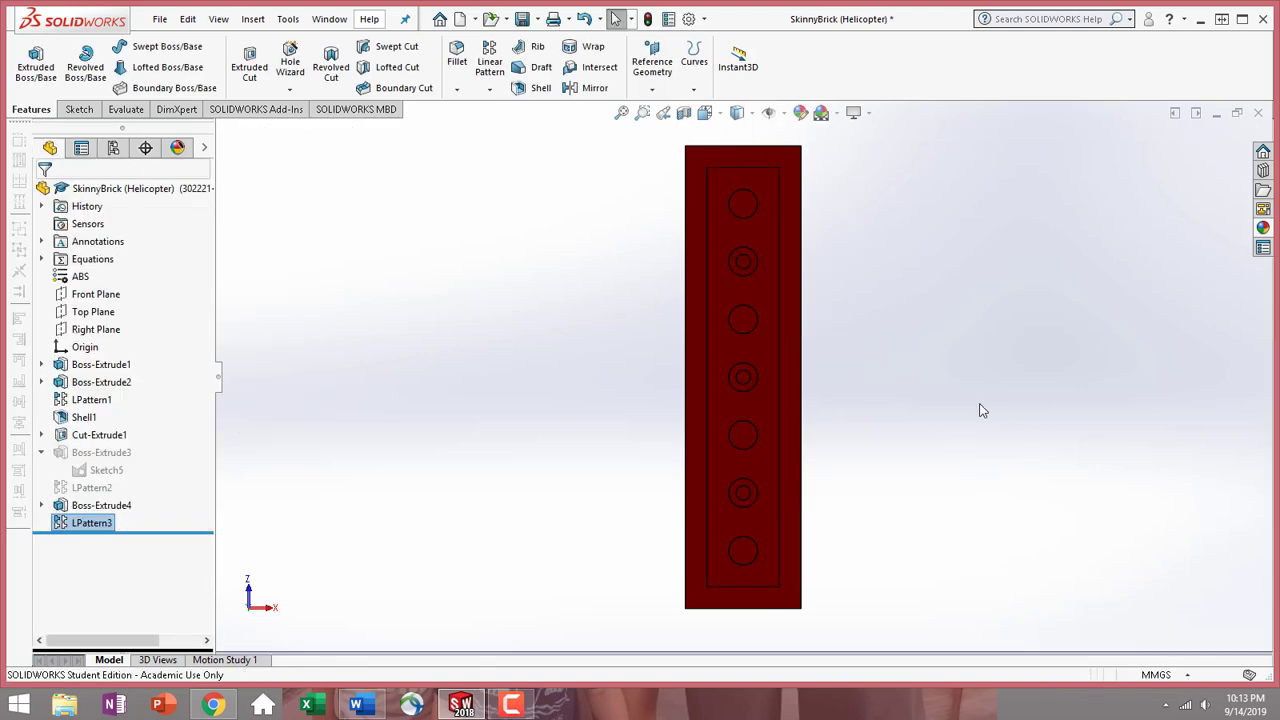
middle_drag(920, 394, 712, 418)
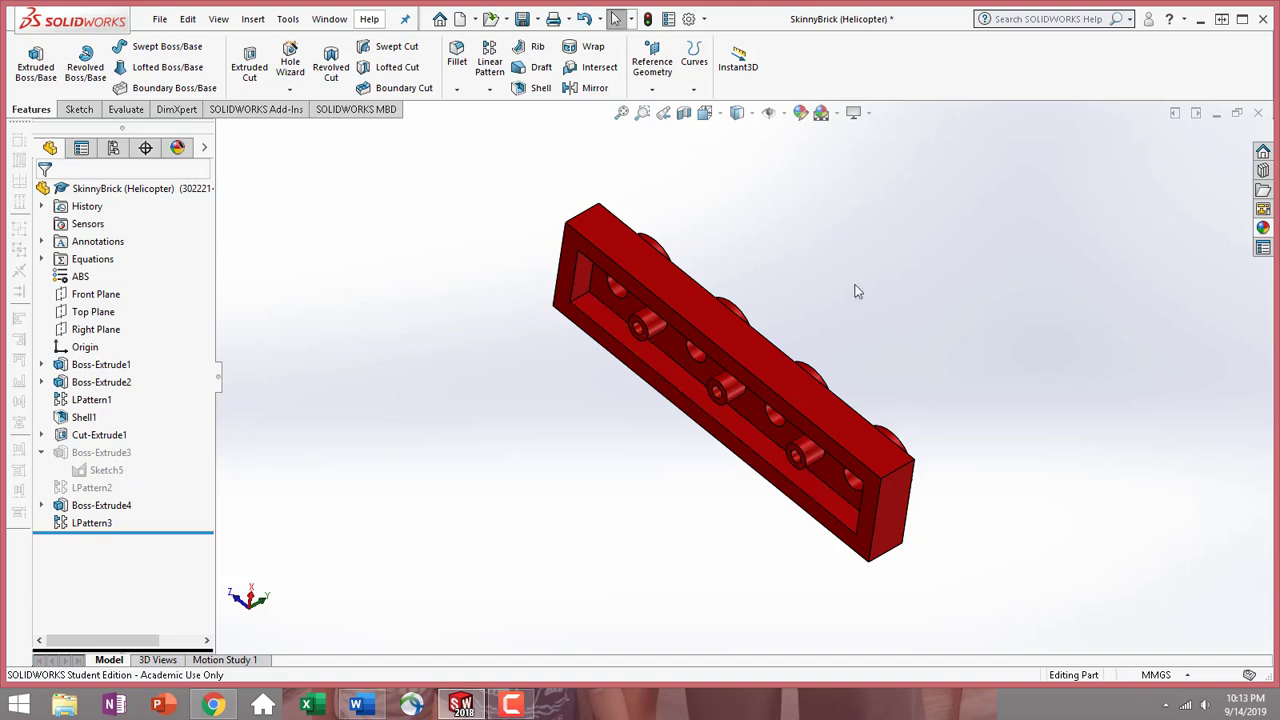
Save the SkinnyBrick (Helicopter) part
click(160, 20)
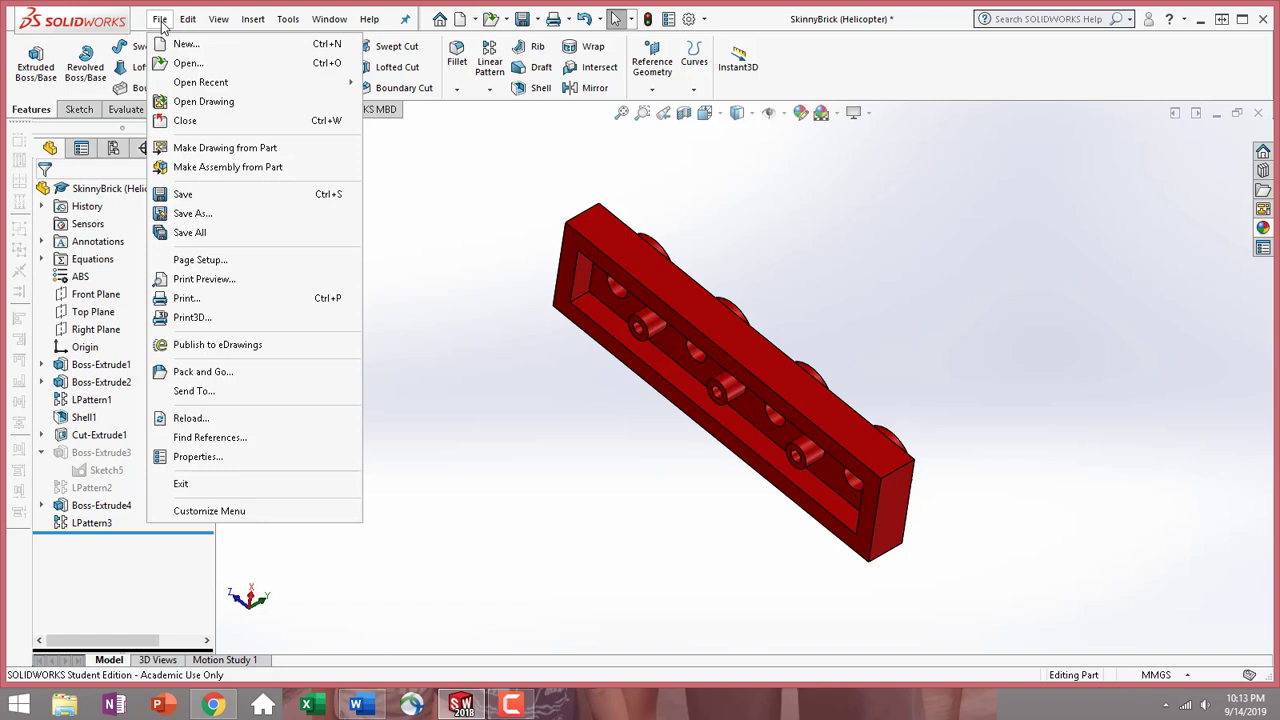
click(200, 195)
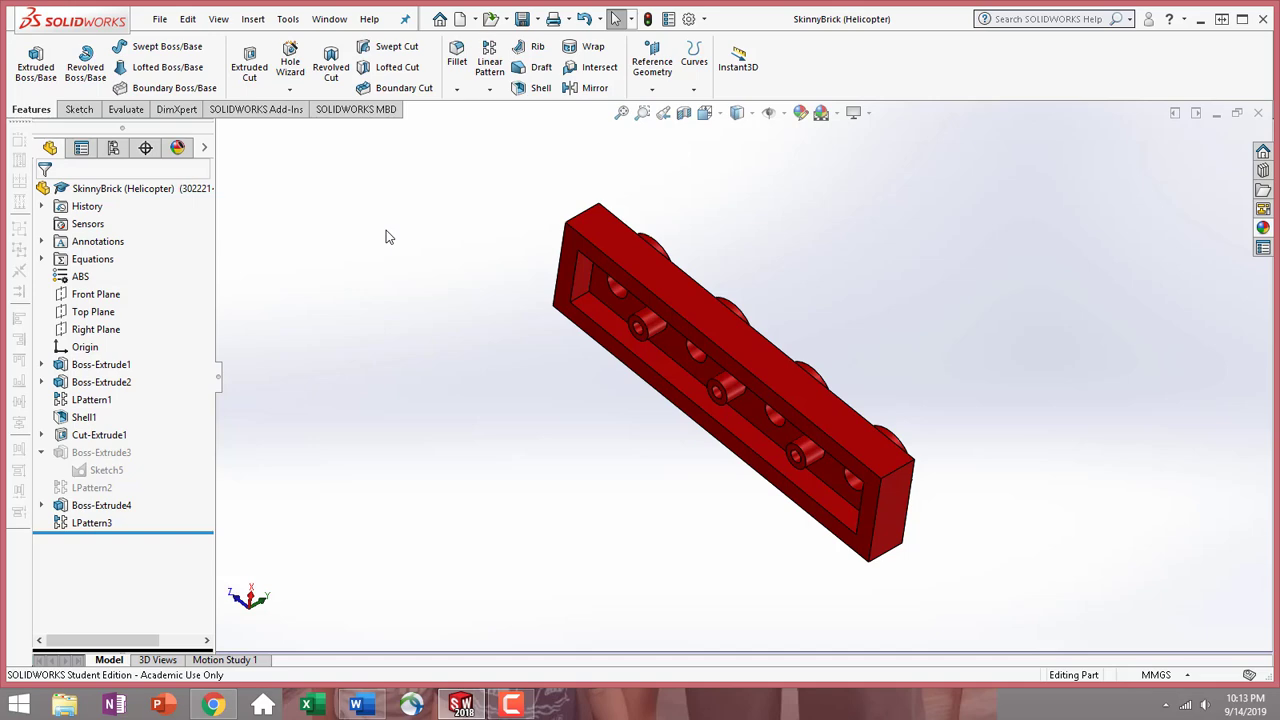
middle_drag(330, 316, 452, 240)
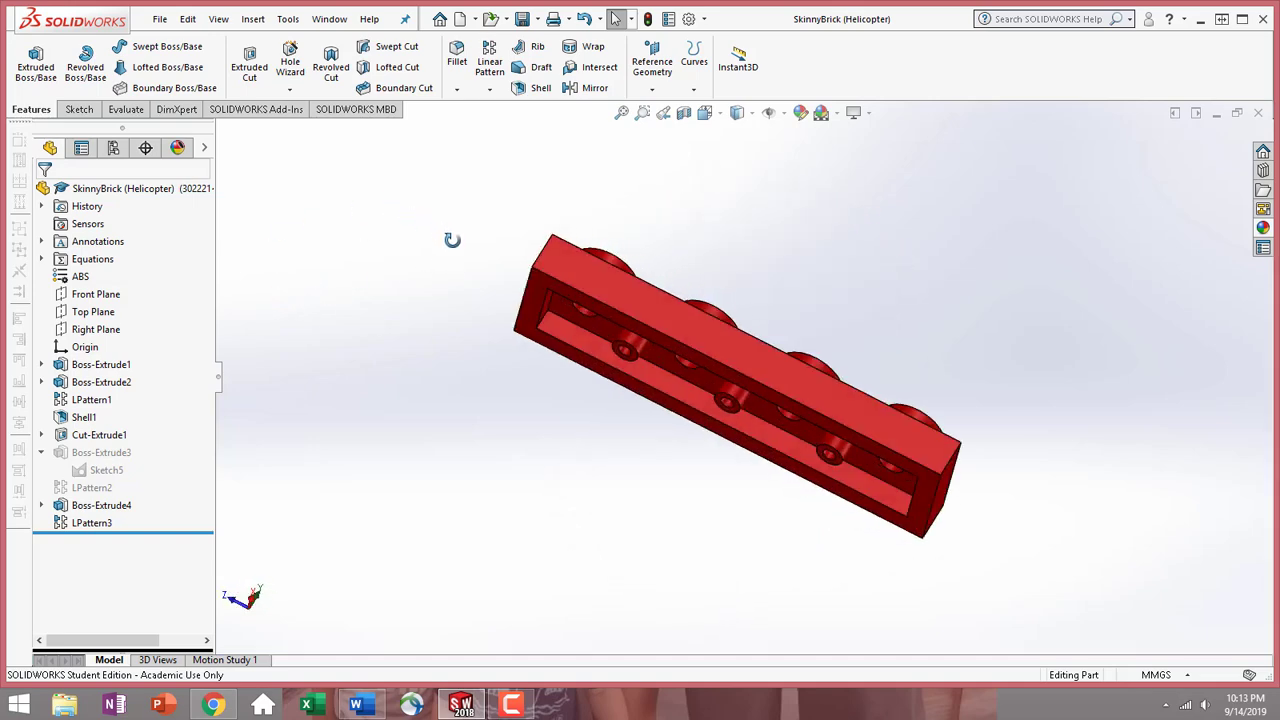
Activate the 371021 configuration and bring its whole brick into view from above
click(113, 148)
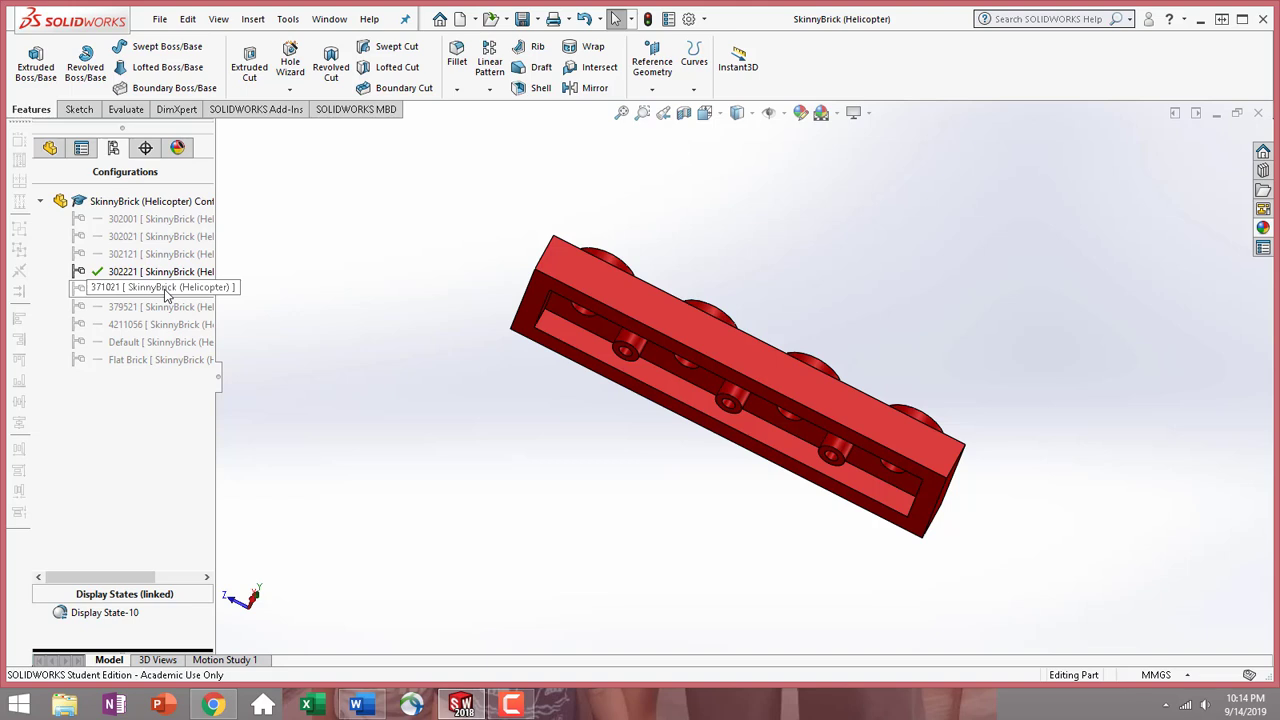
double_click(100, 289)
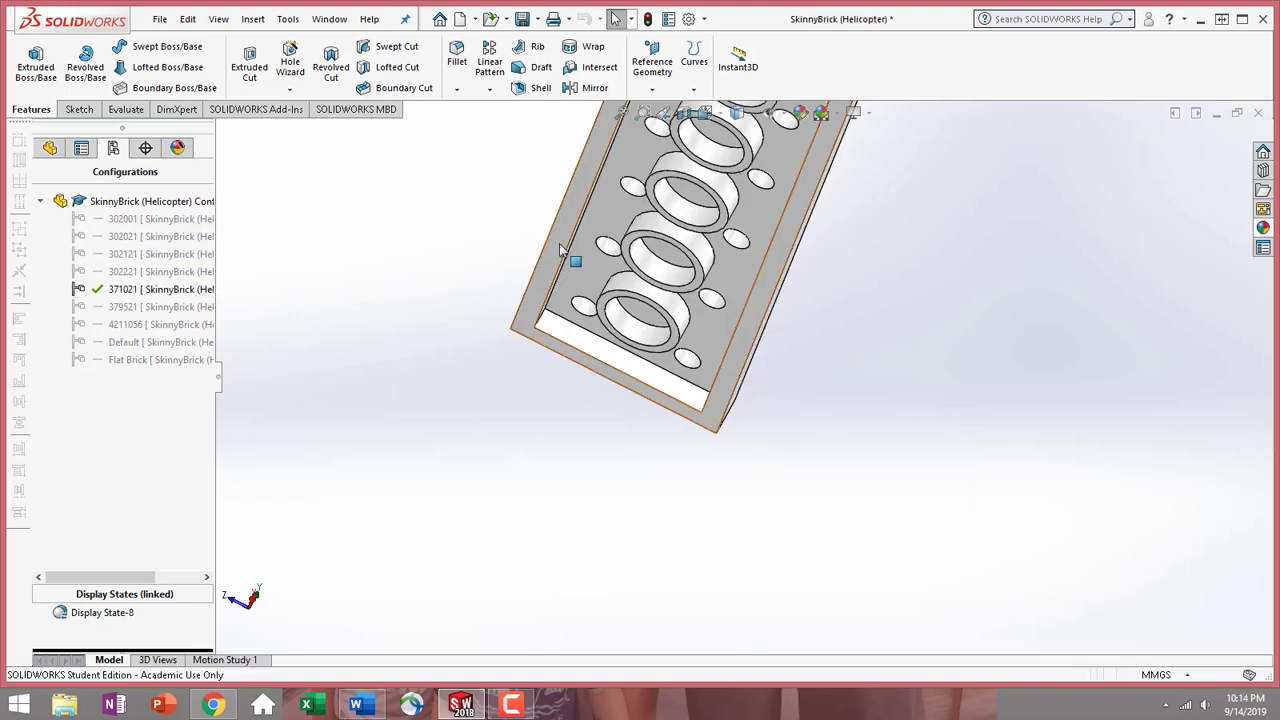
scroll(798, 358, up, 5)
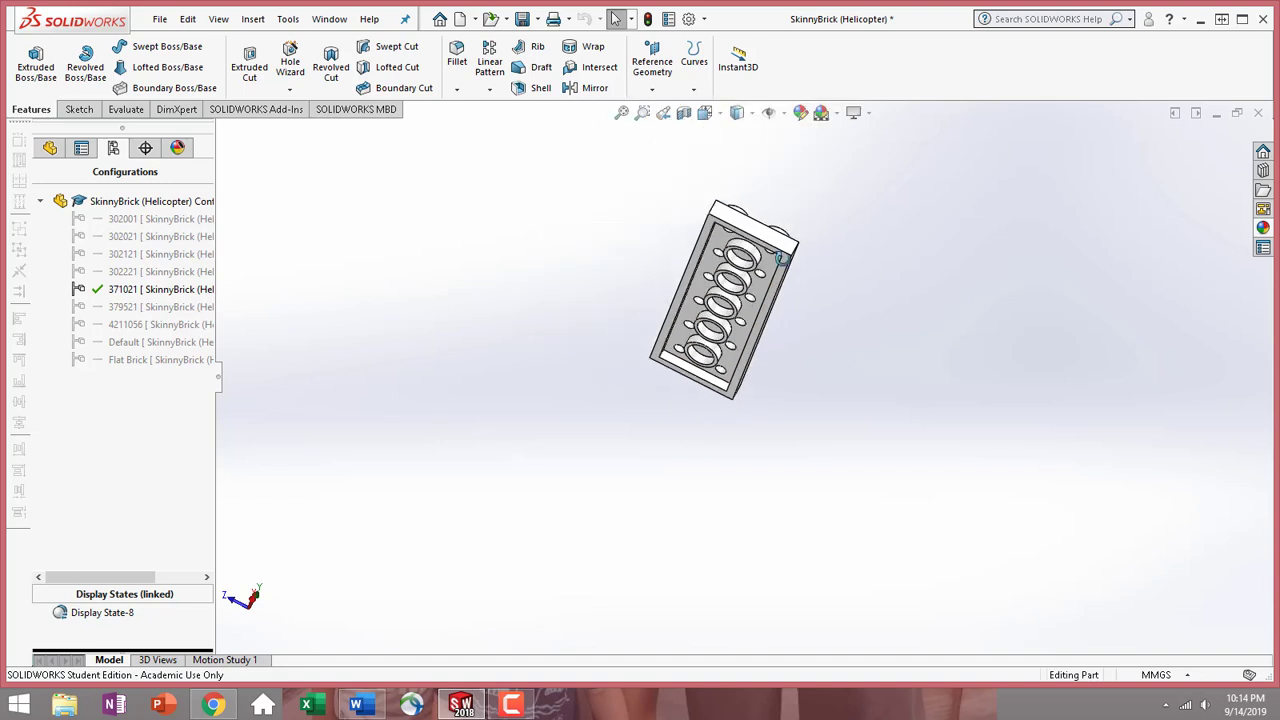
middle_drag(798, 358, 816, 462)
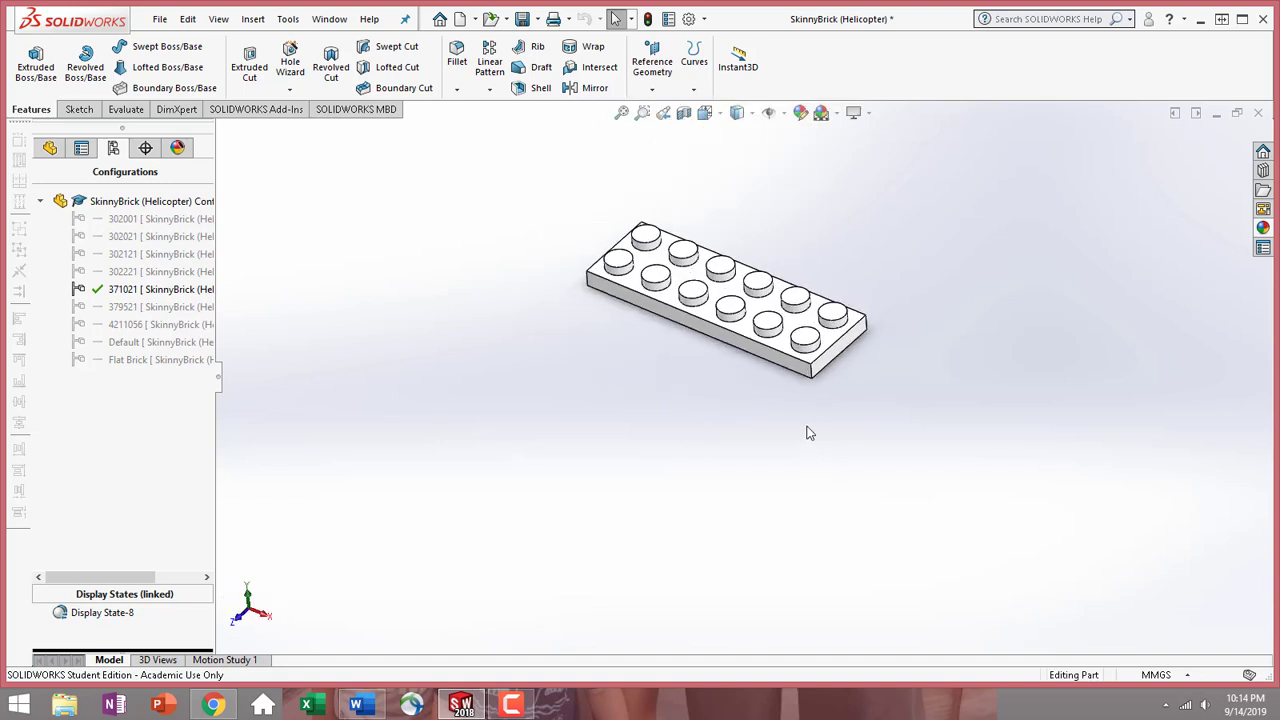
Set the global variable Length to 2 for the 302221 configuration in the part's equations
click(51, 148)
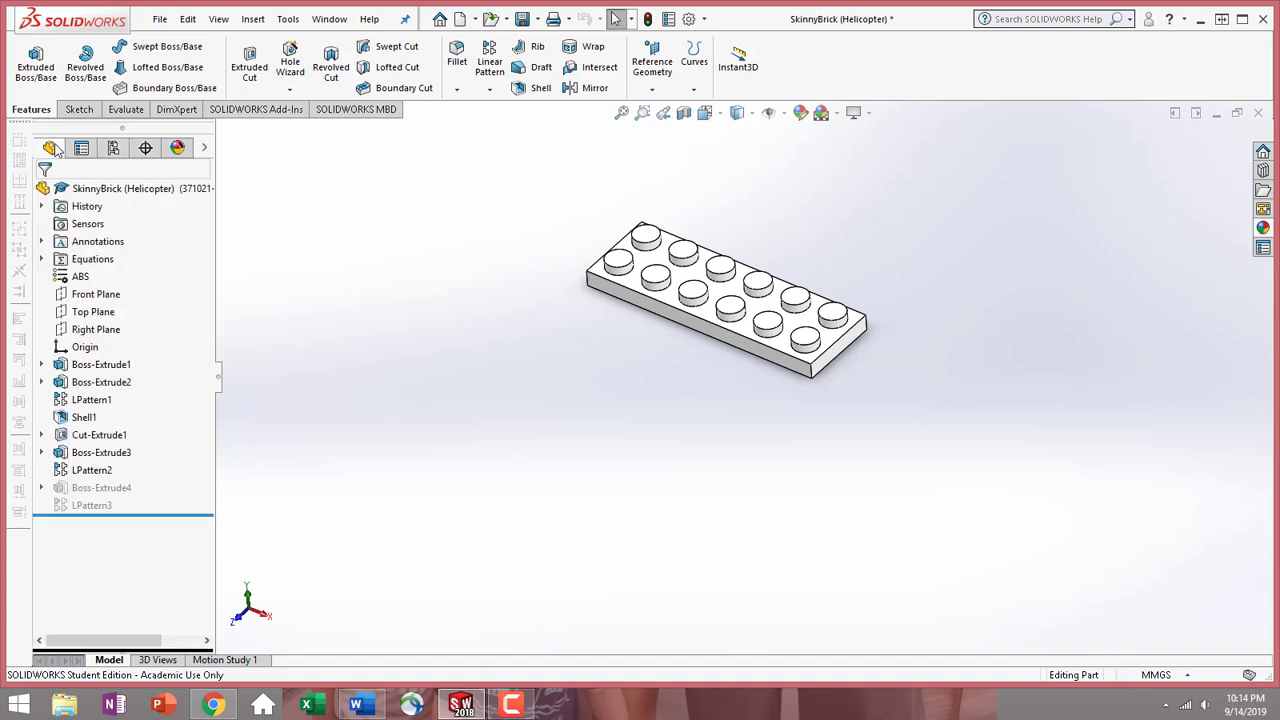
right_click(100, 262)
click(150, 266)
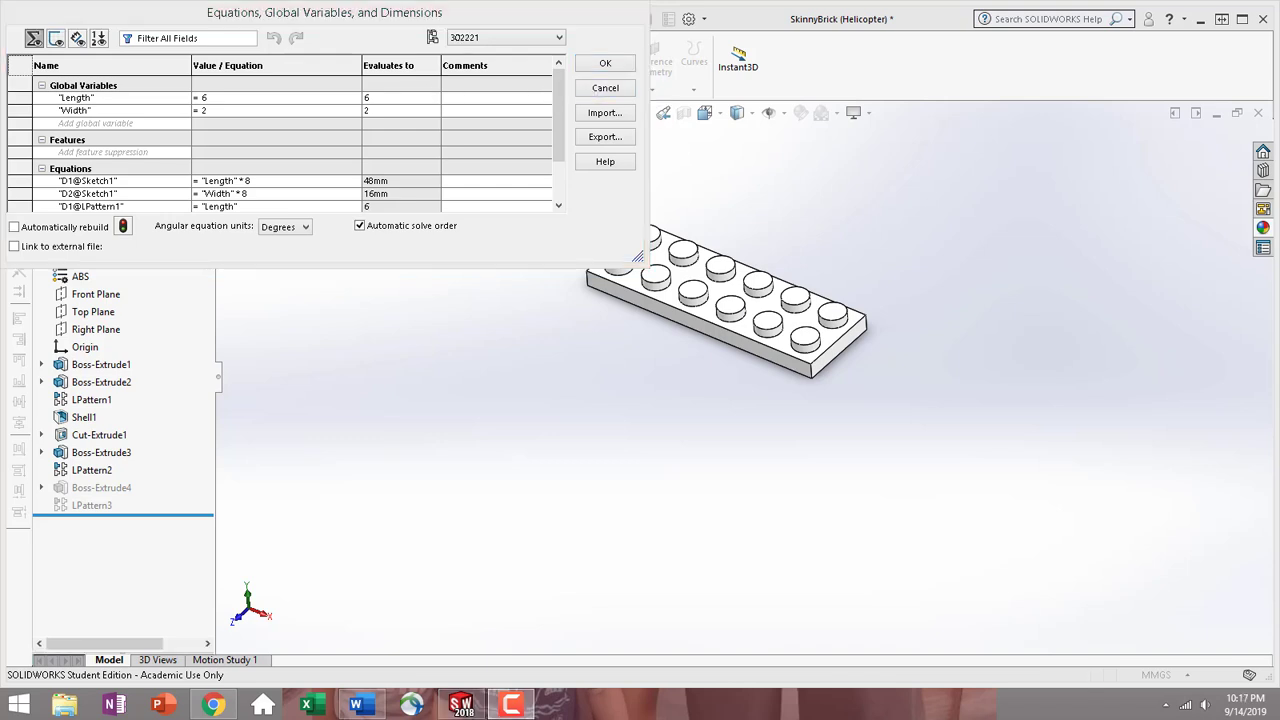
click(214, 97)
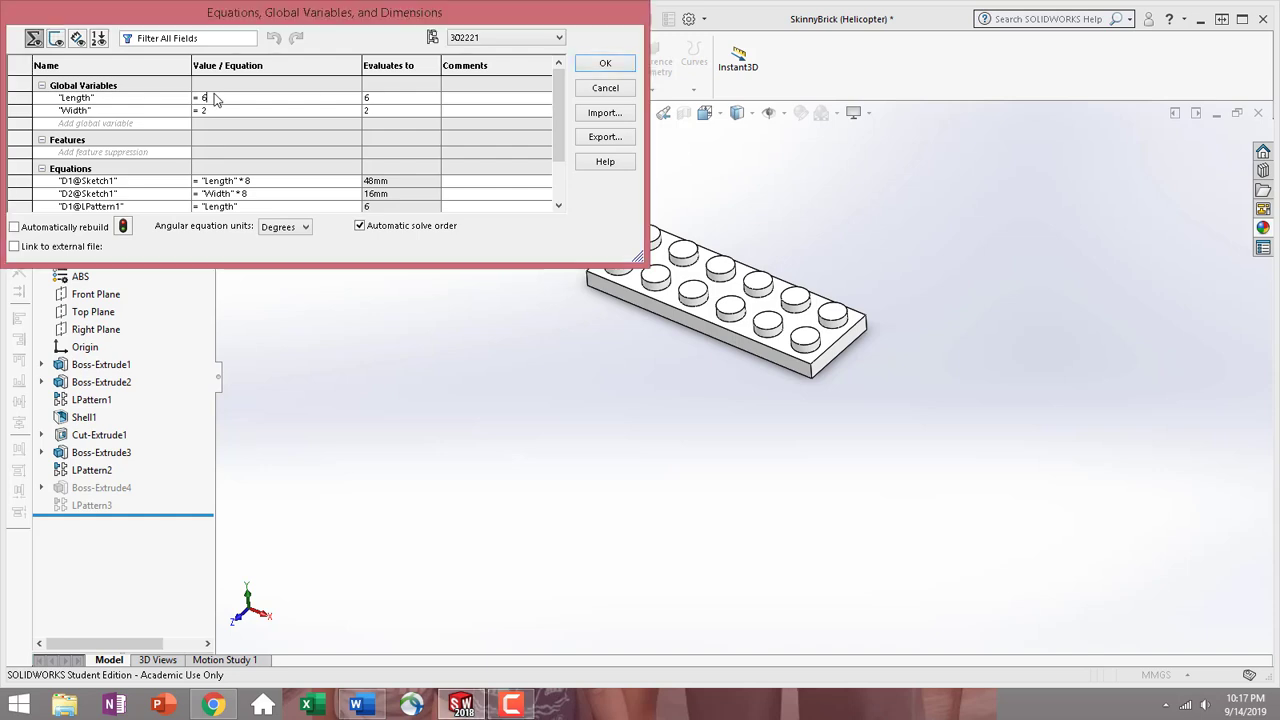
key(BackSpace)
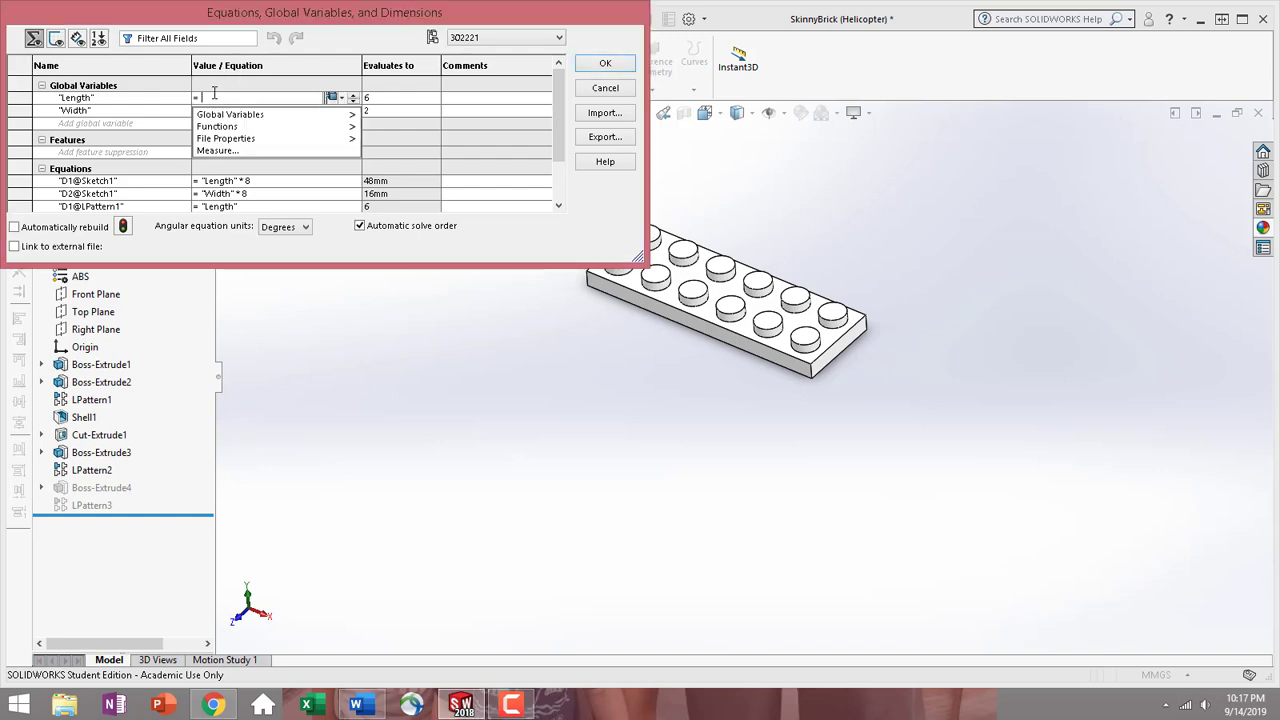
text(2)
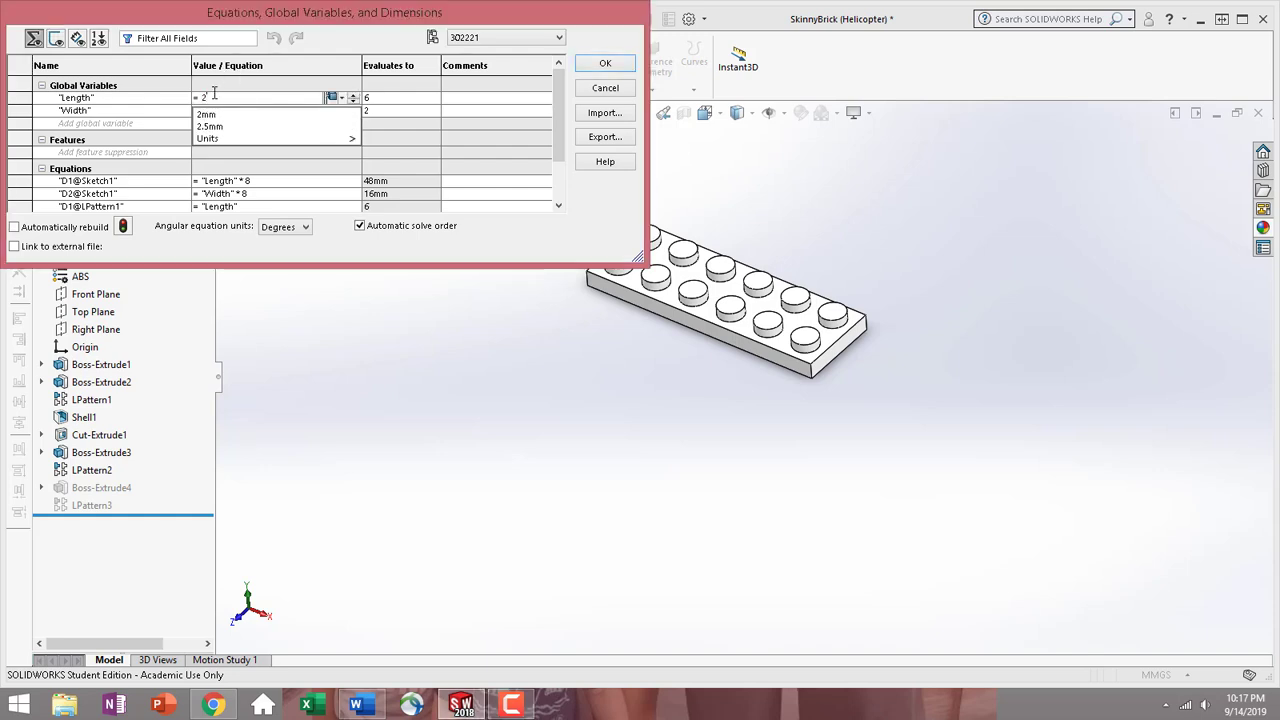
click(342, 99)
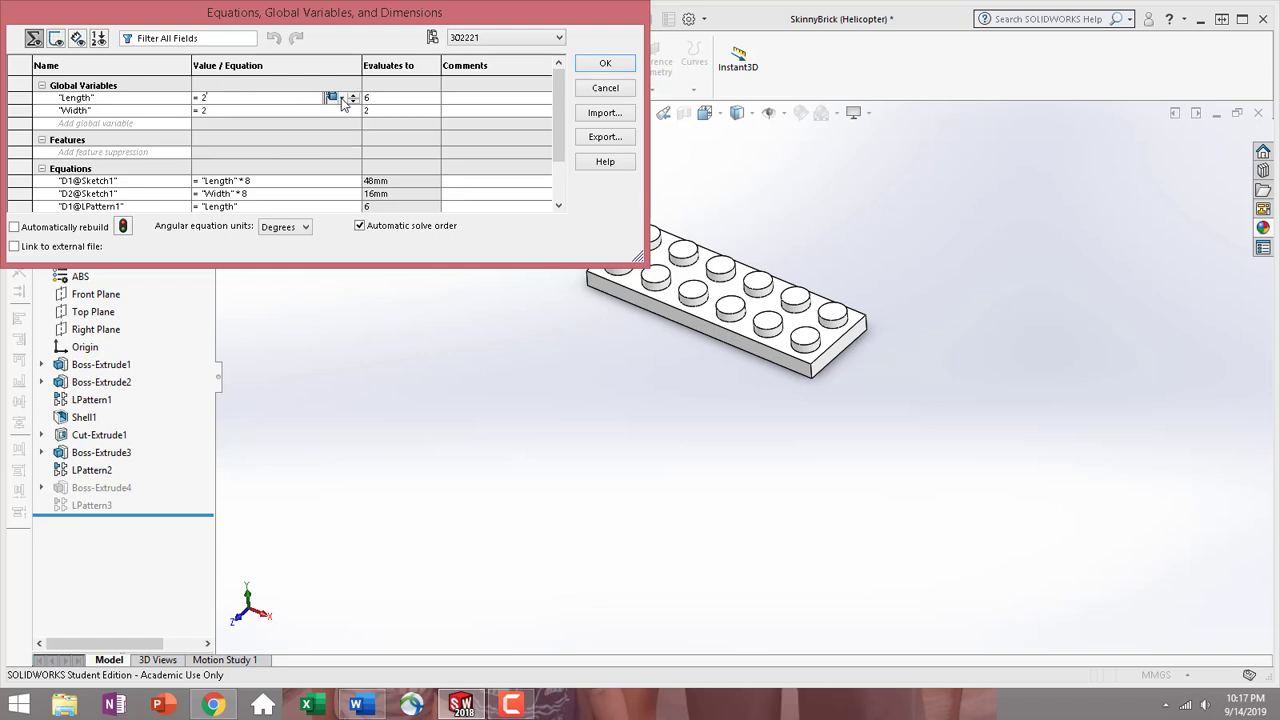
click(341, 99)
click(357, 120)
click(230, 112)
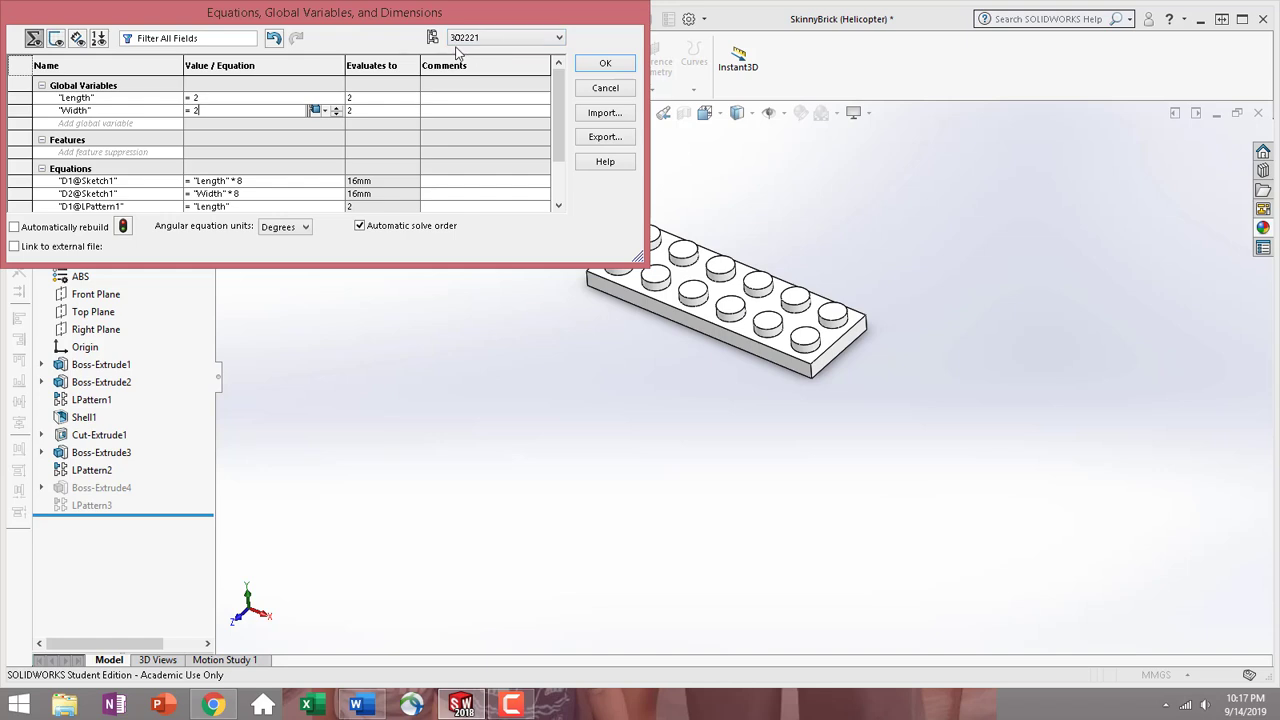
click(538, 44)
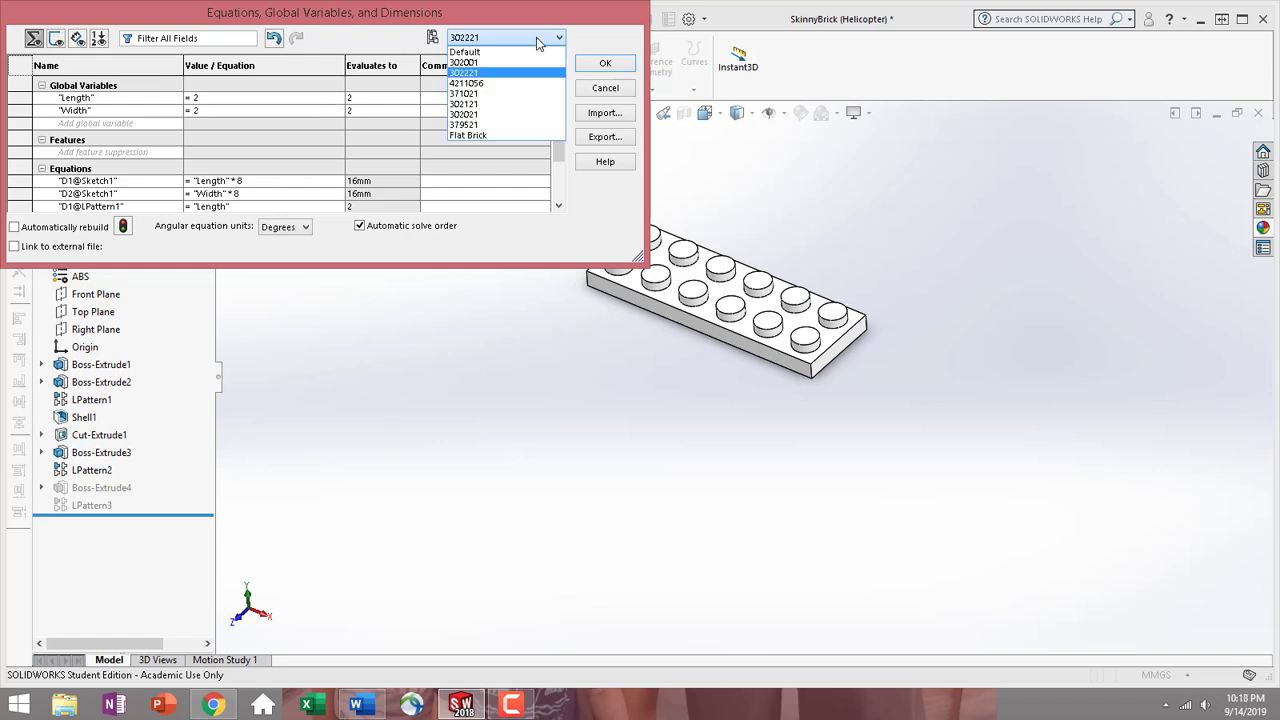
click(517, 94)
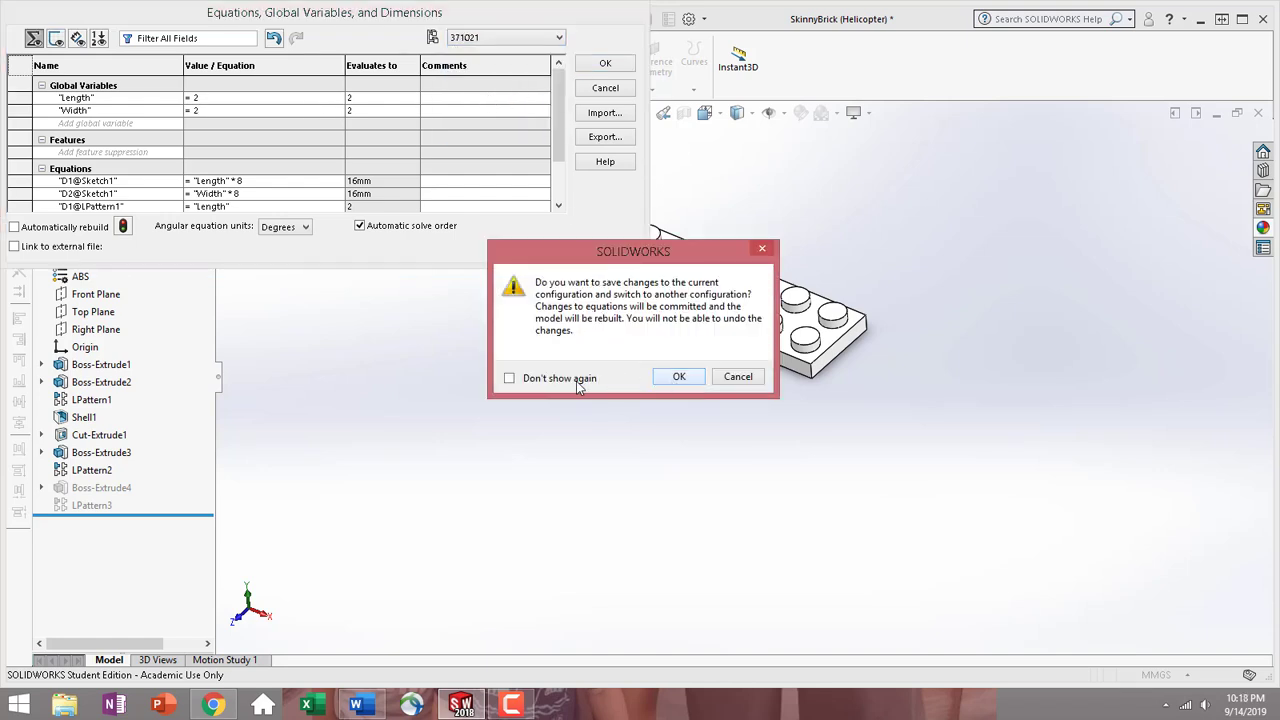
click(740, 377)
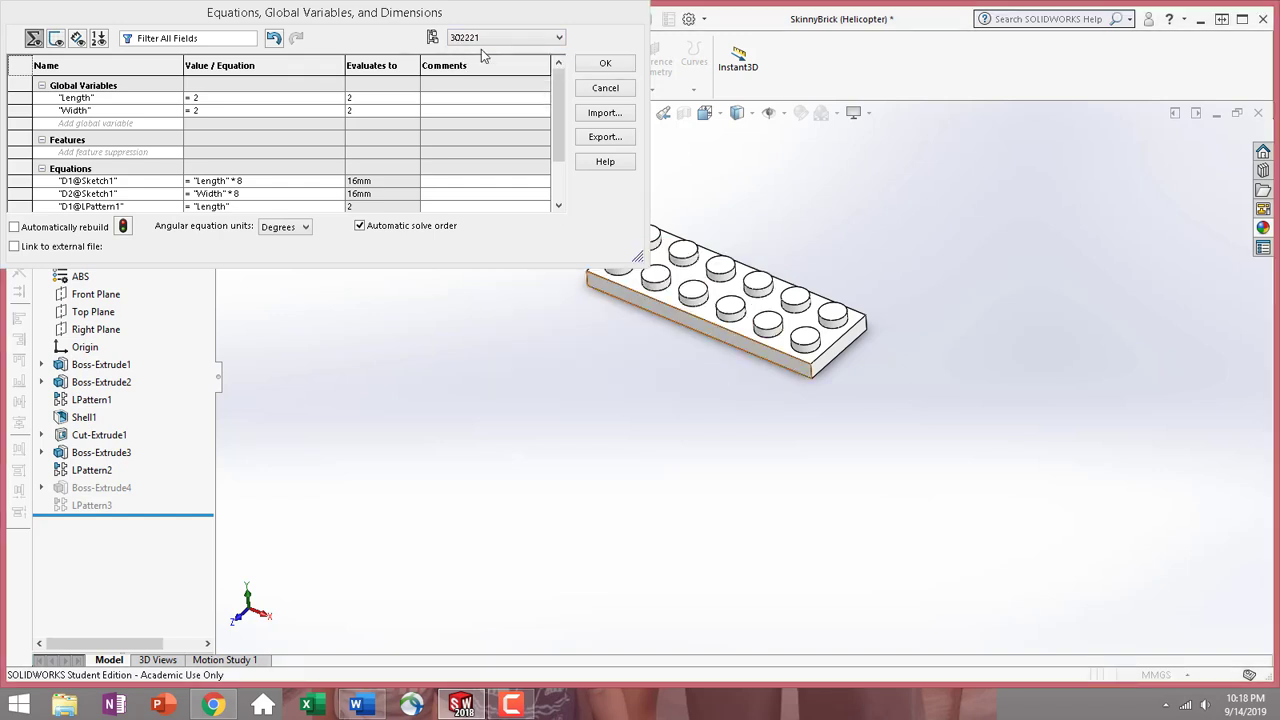
Apply the equation changes to the brick and suppress the failed linear pattern LPattern2 of the underside tubes
click(605, 63)
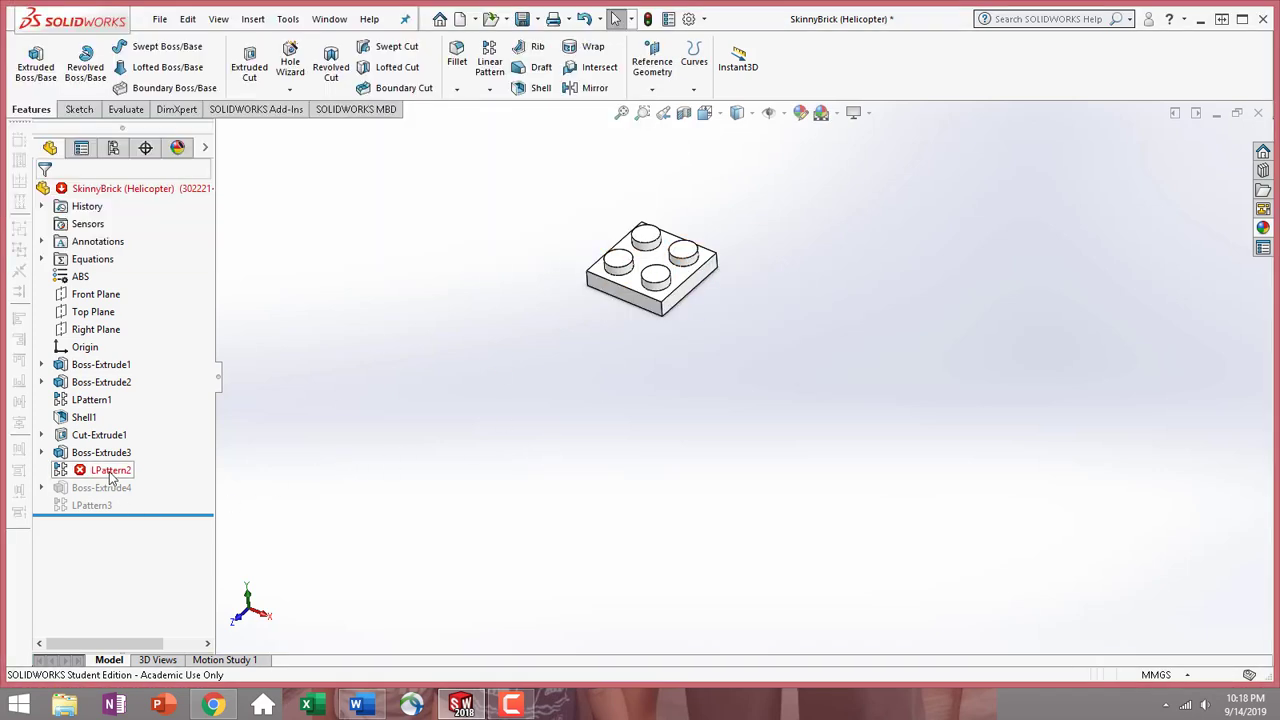
middle_drag(630, 326, 643, 123)
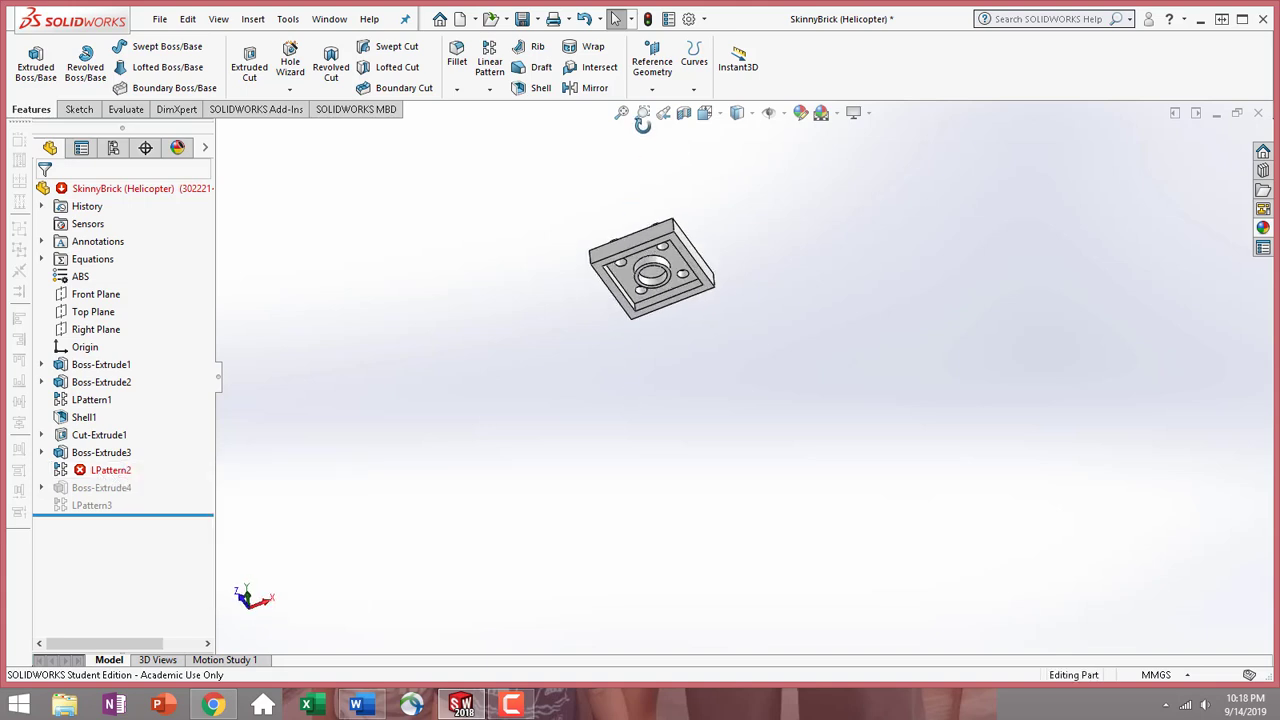
click(97, 476)
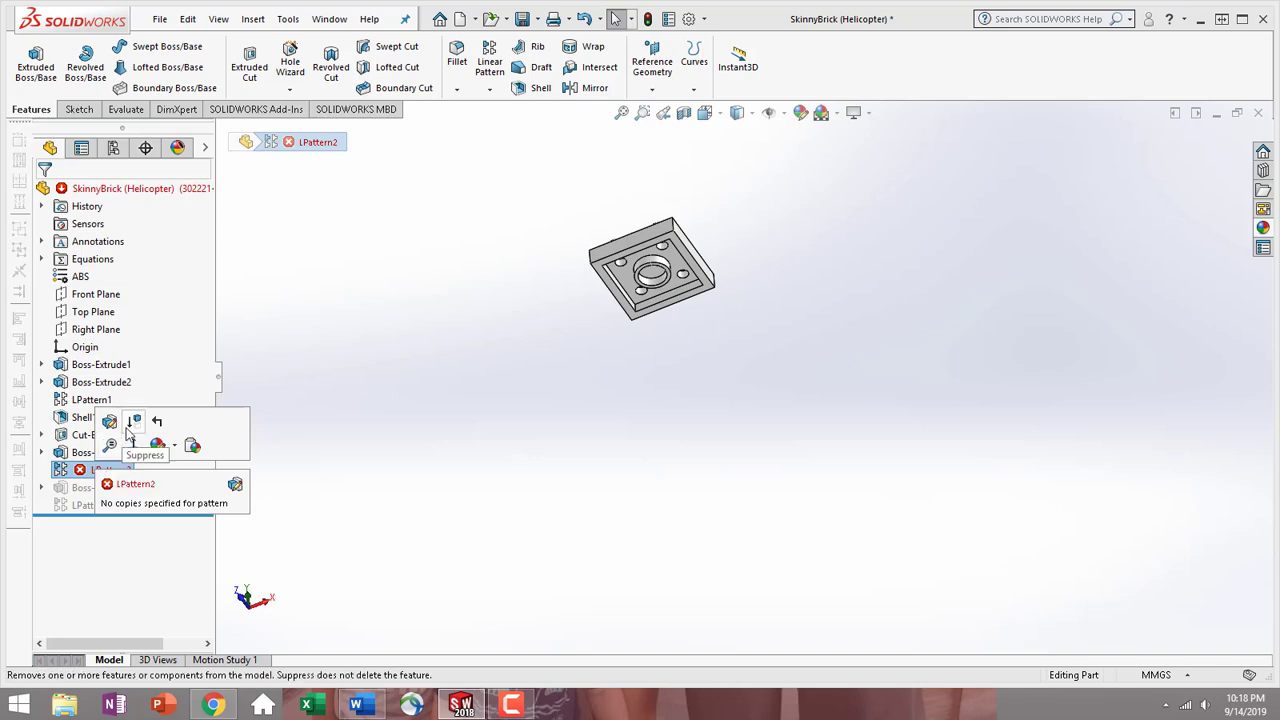
click(133, 428)
middle_drag(494, 354, 549, 487)
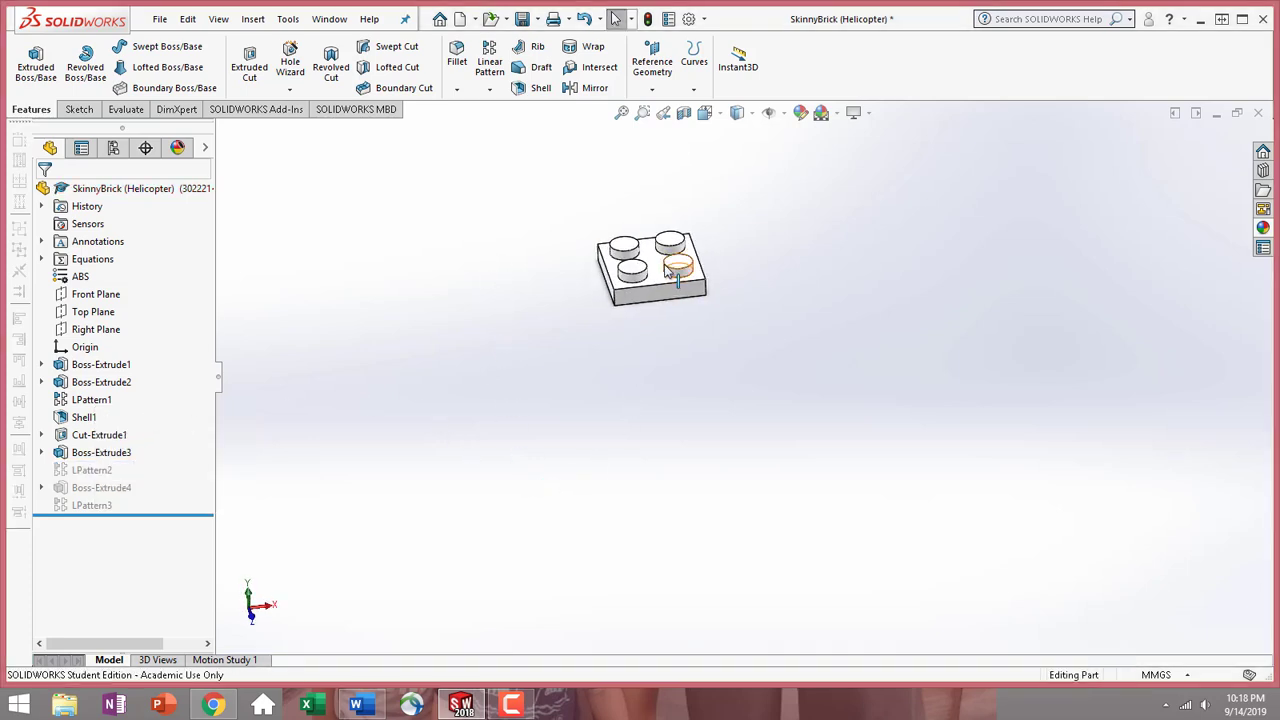
Colour the whole brick red (RGB 255, 0, 0) in this display state only
click(659, 272)
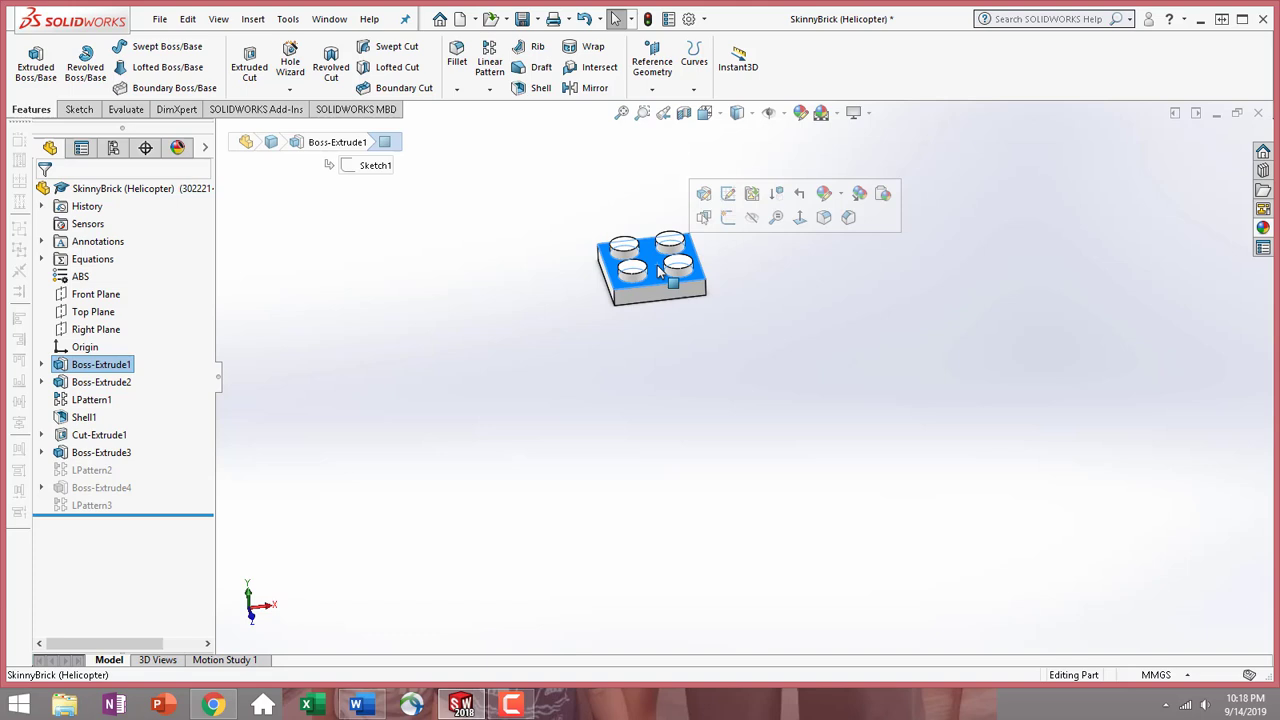
click(824, 196)
click(866, 284)
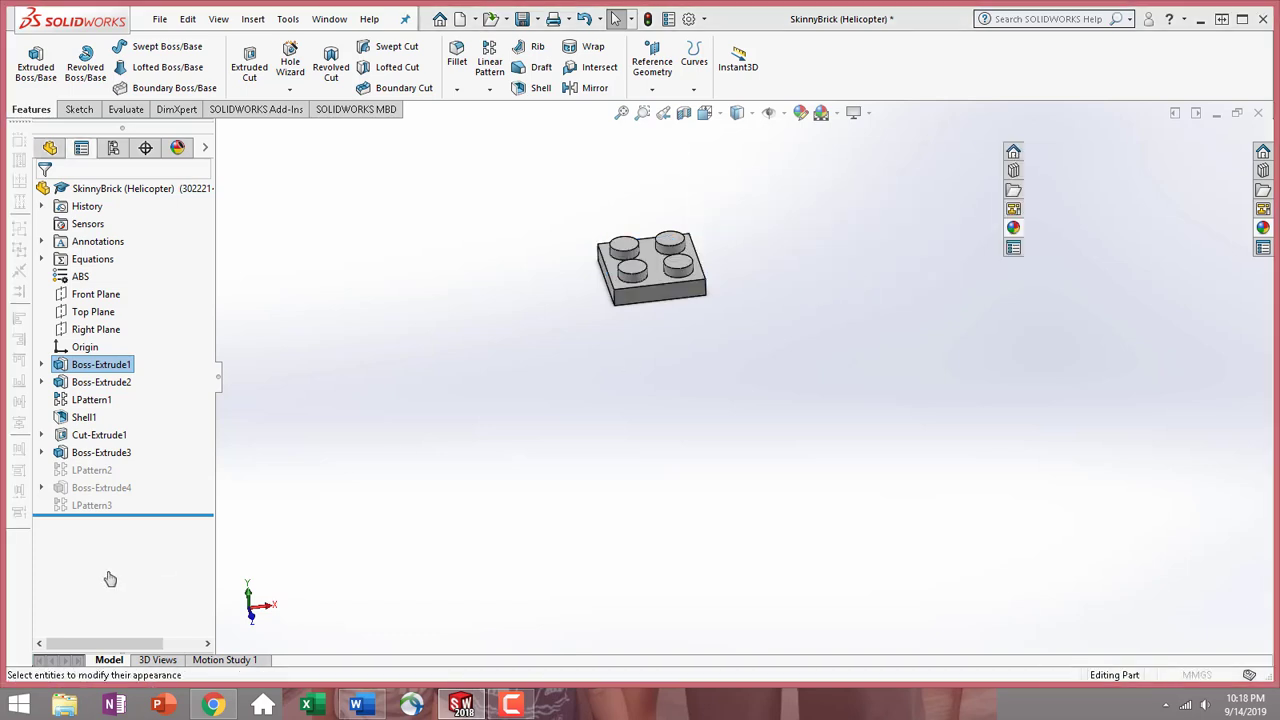
click(88, 542)
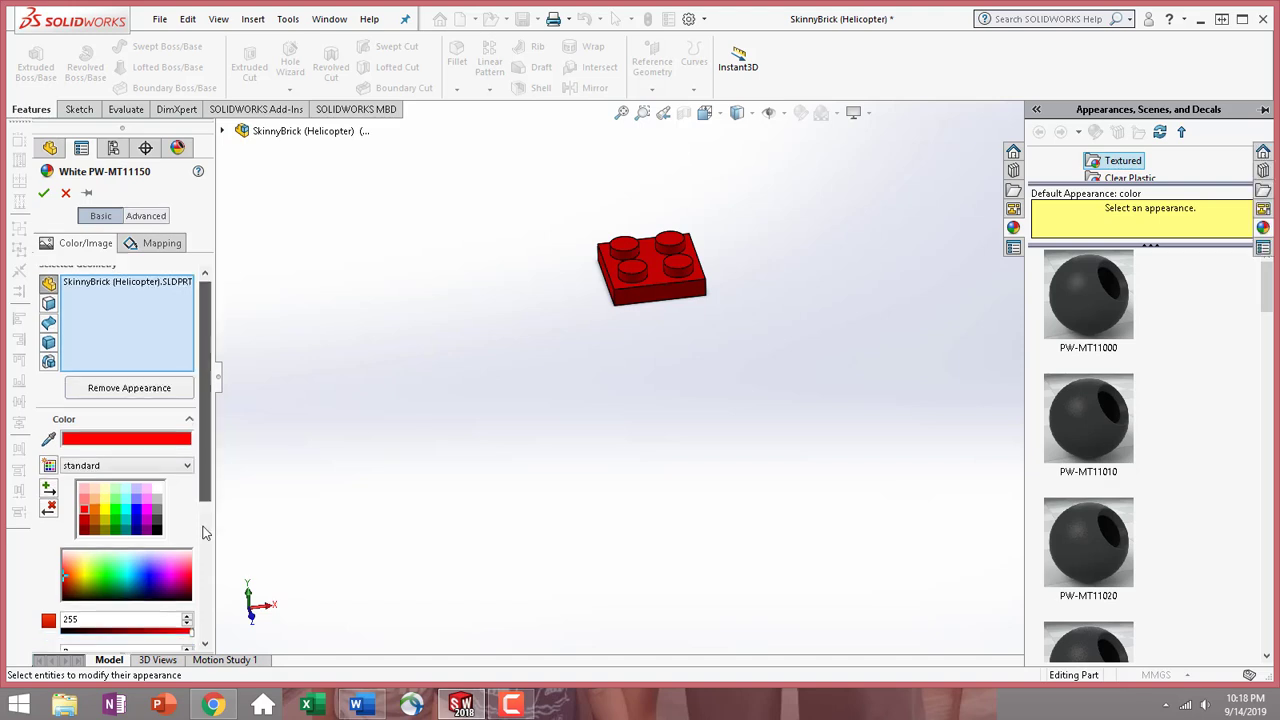
click(203, 533)
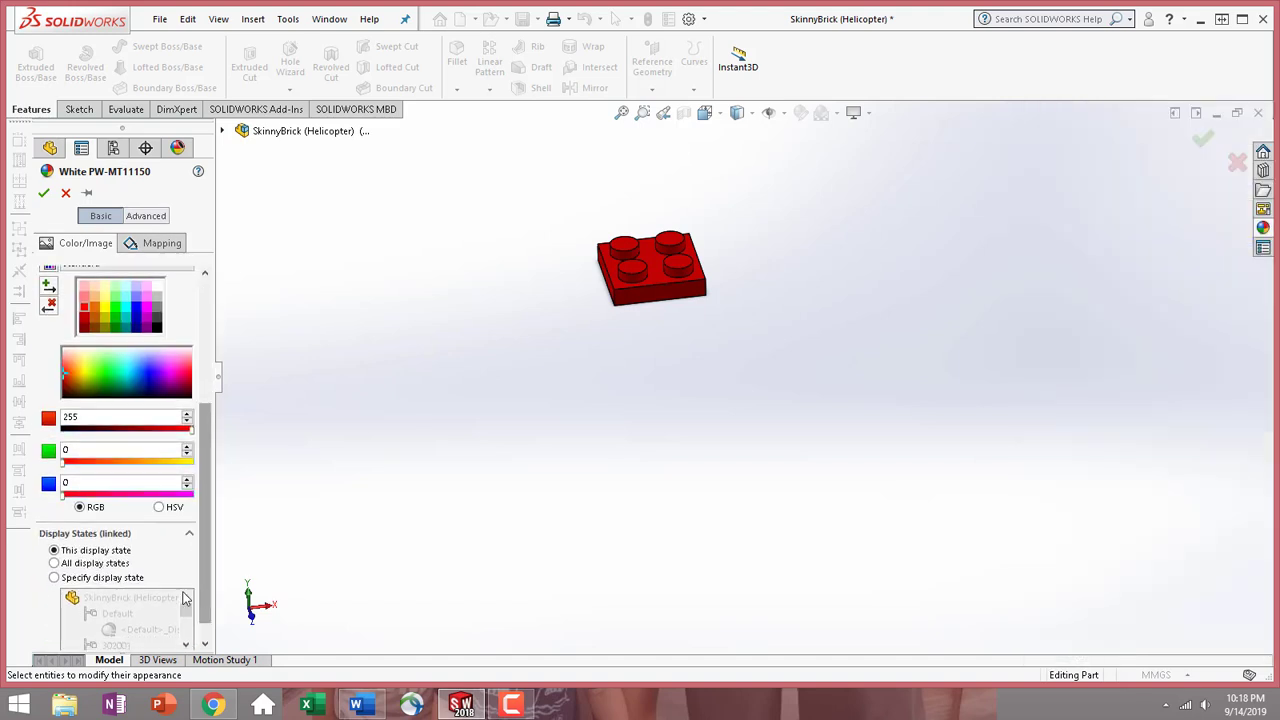
click(43, 195)
Activate the 4211056 configuration and set its global variable Width to 1 in the part's equations
click(114, 153)
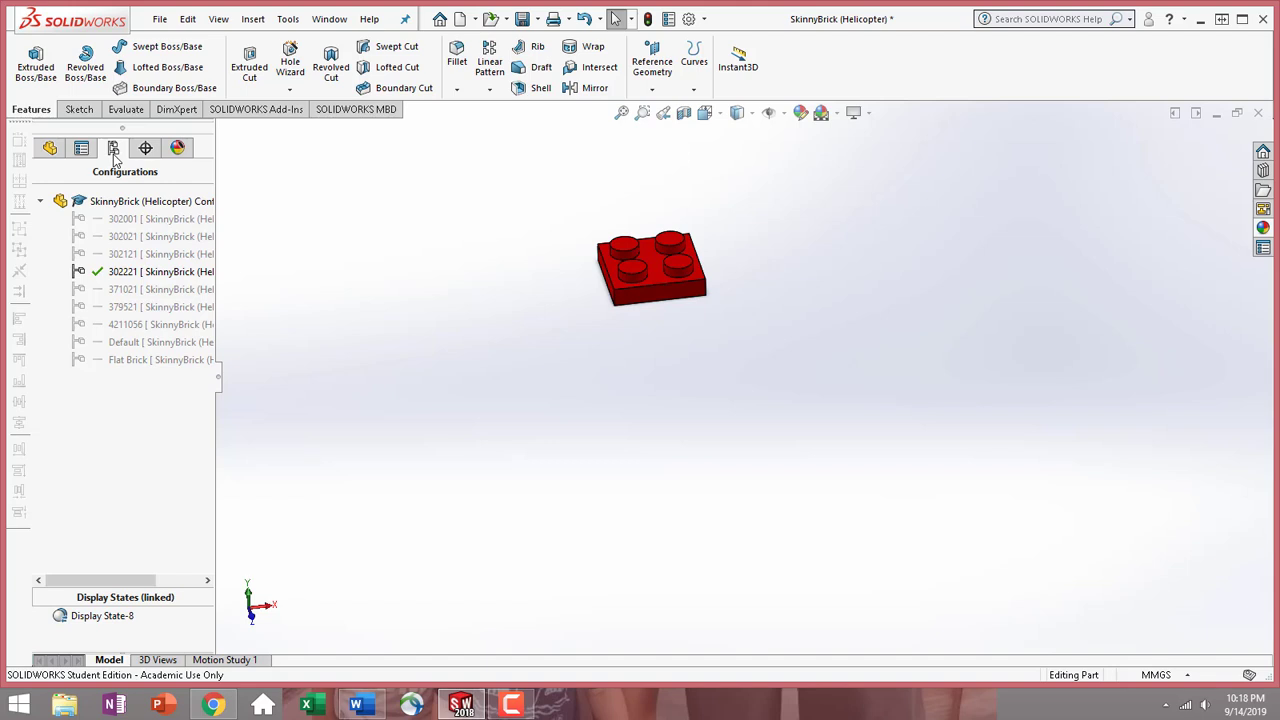
double_click(138, 324)
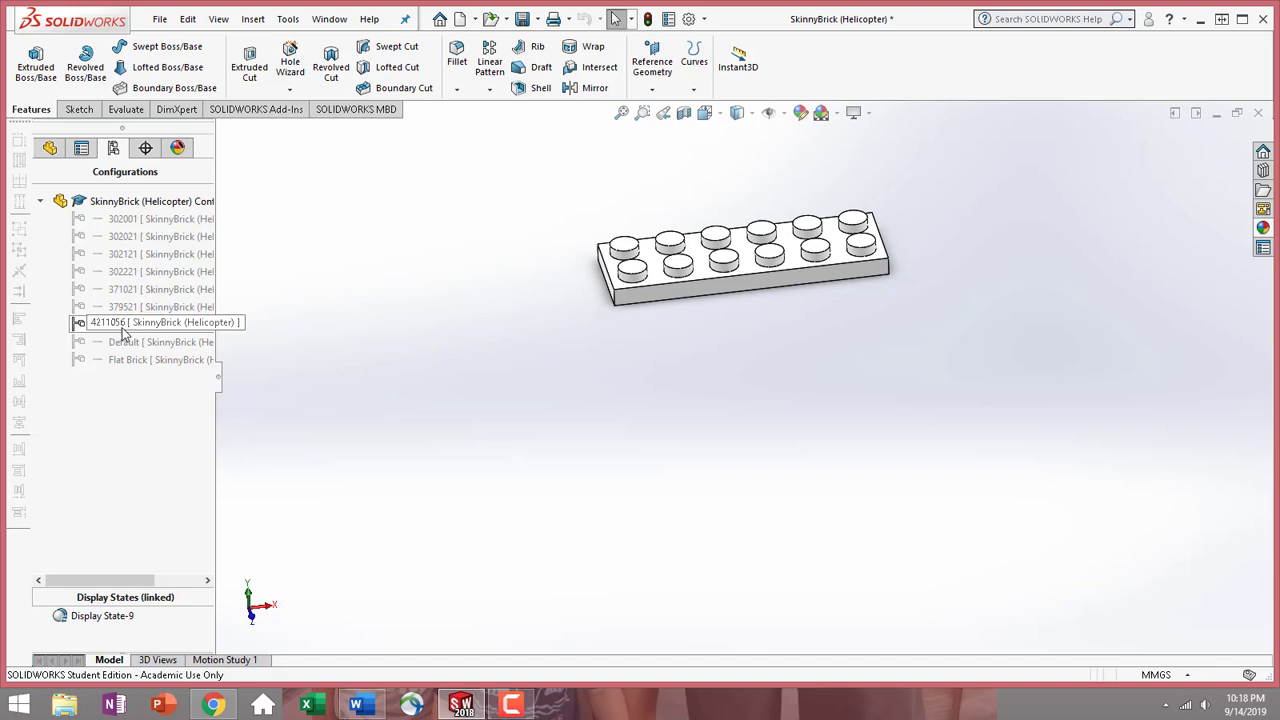
click(49, 147)
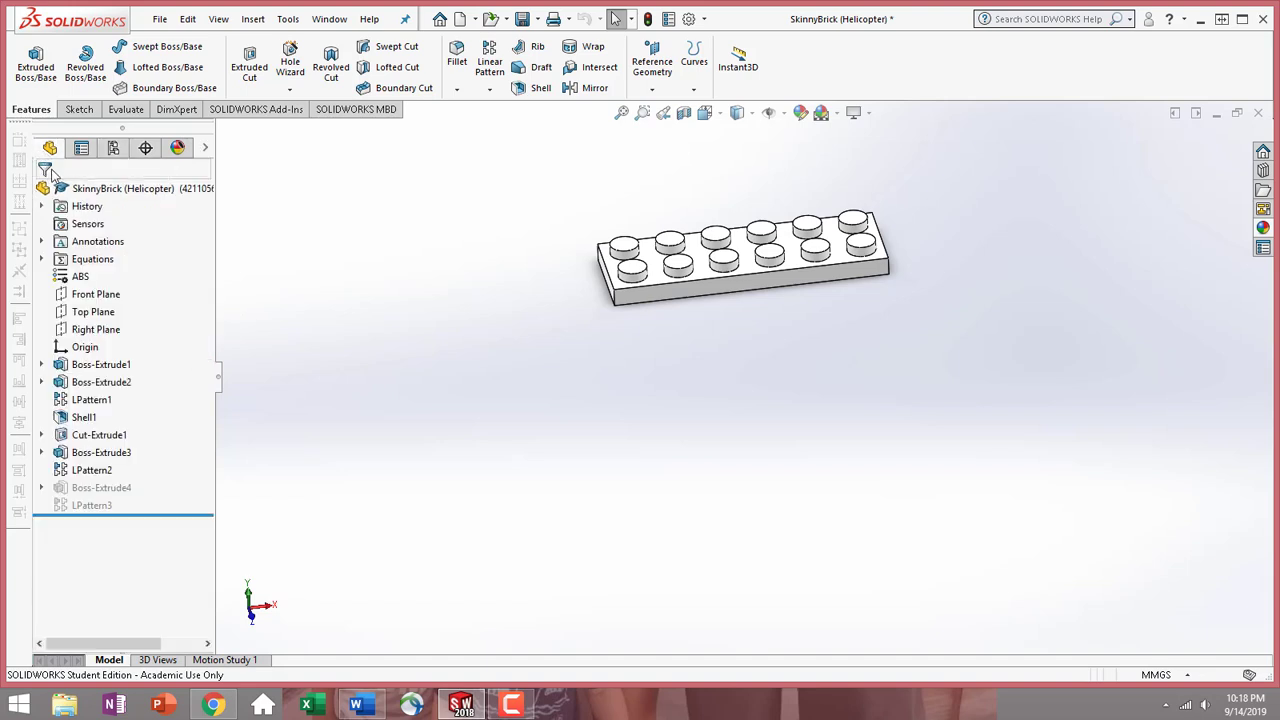
right_click(88, 263)
click(140, 273)
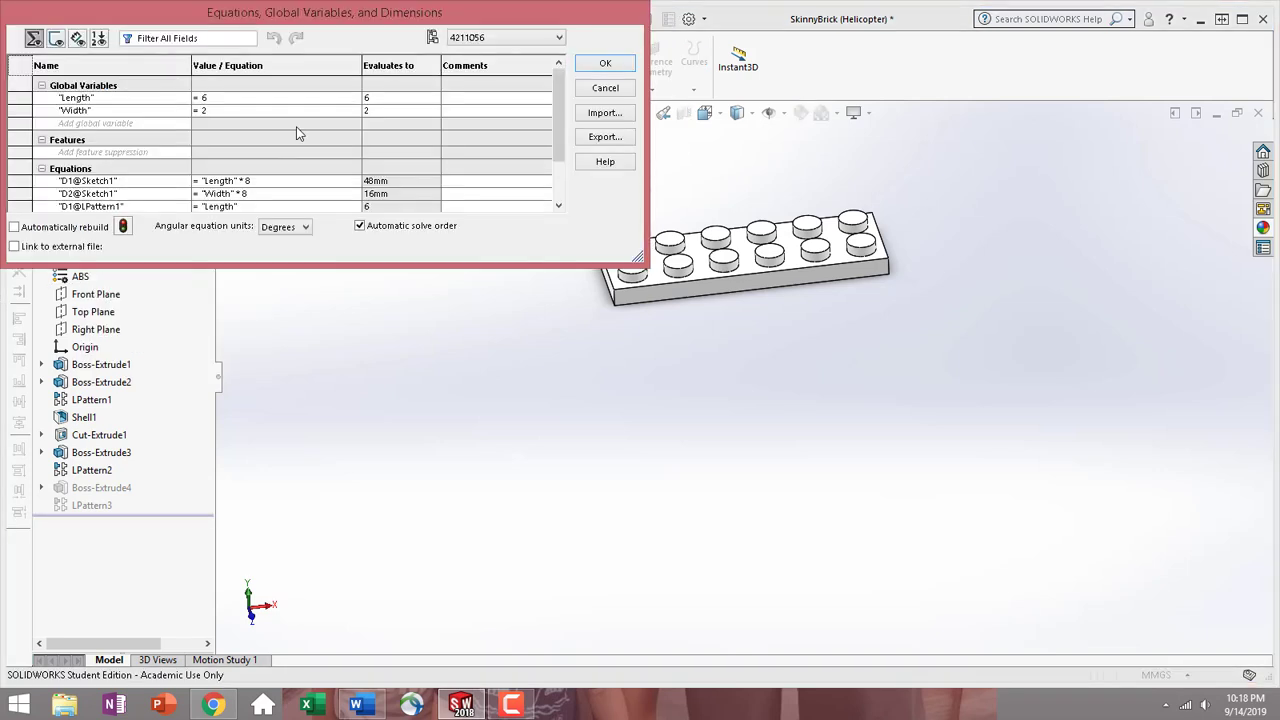
click(238, 112)
key(BackSpace)
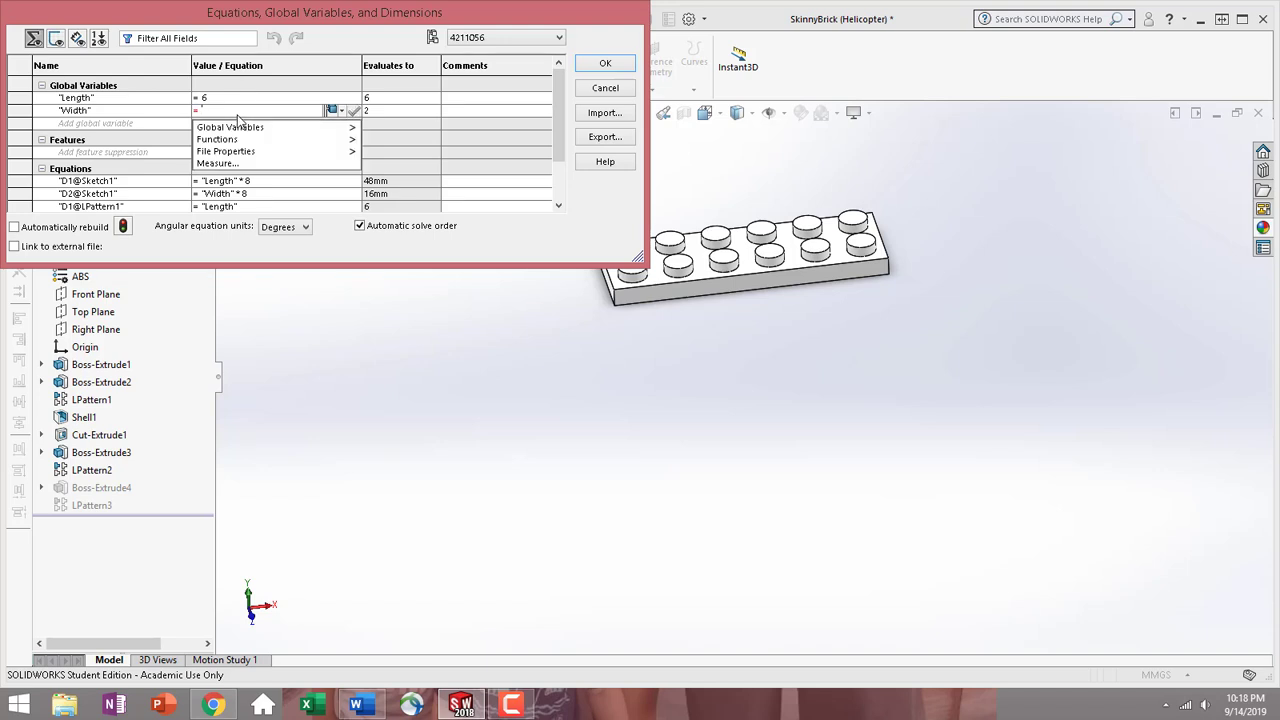
text(1)
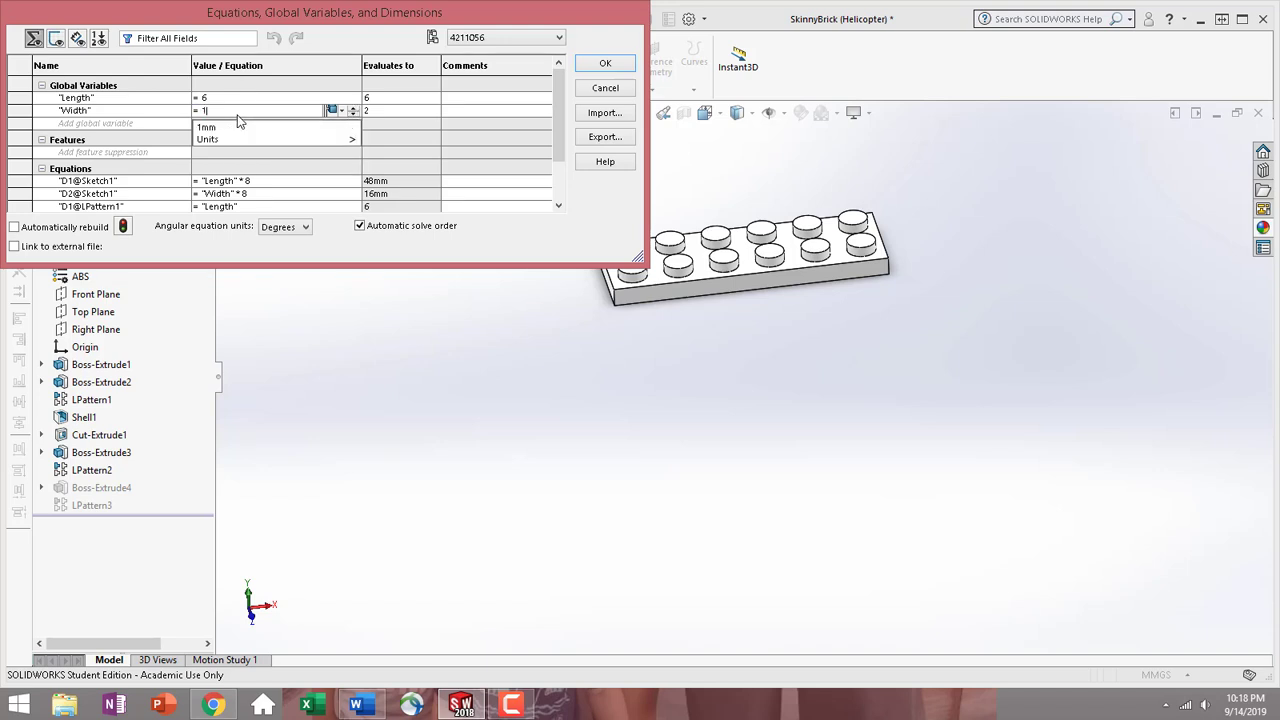
click(604, 64)
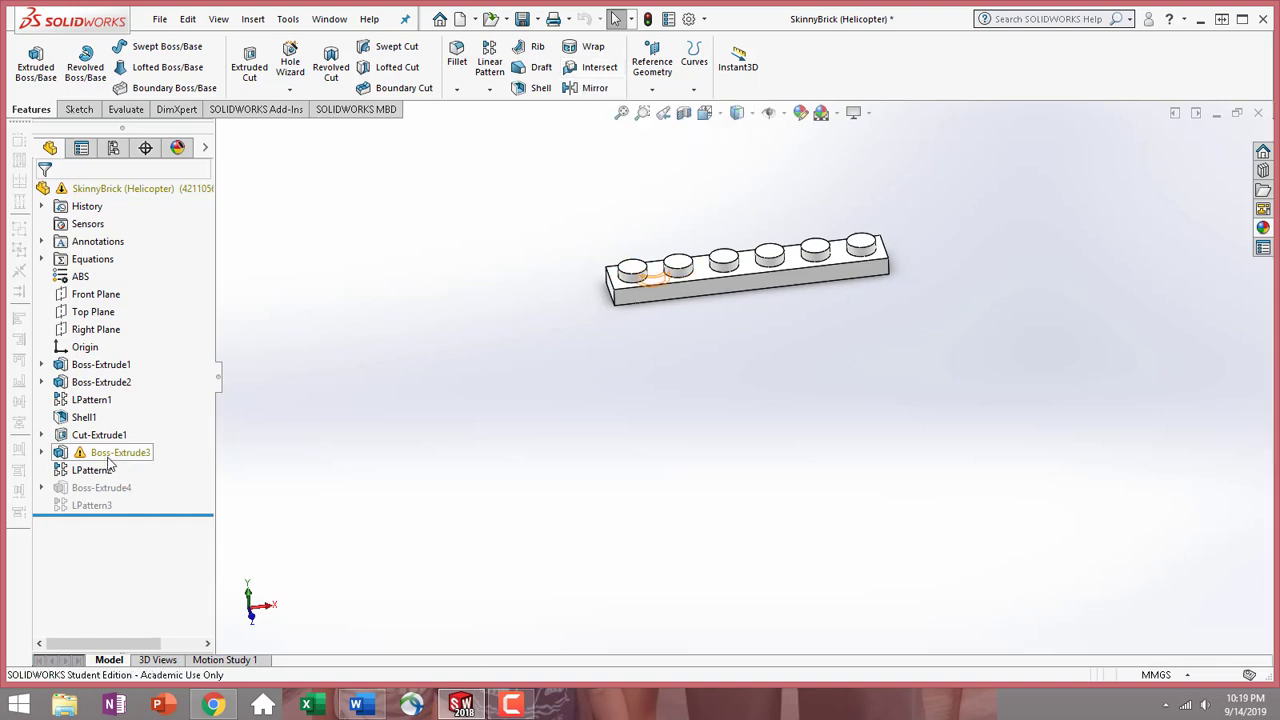
Suppress the linear pattern LPattern2 of the tubes on the brick's underside
middle_drag(740, 356, 690, 44)
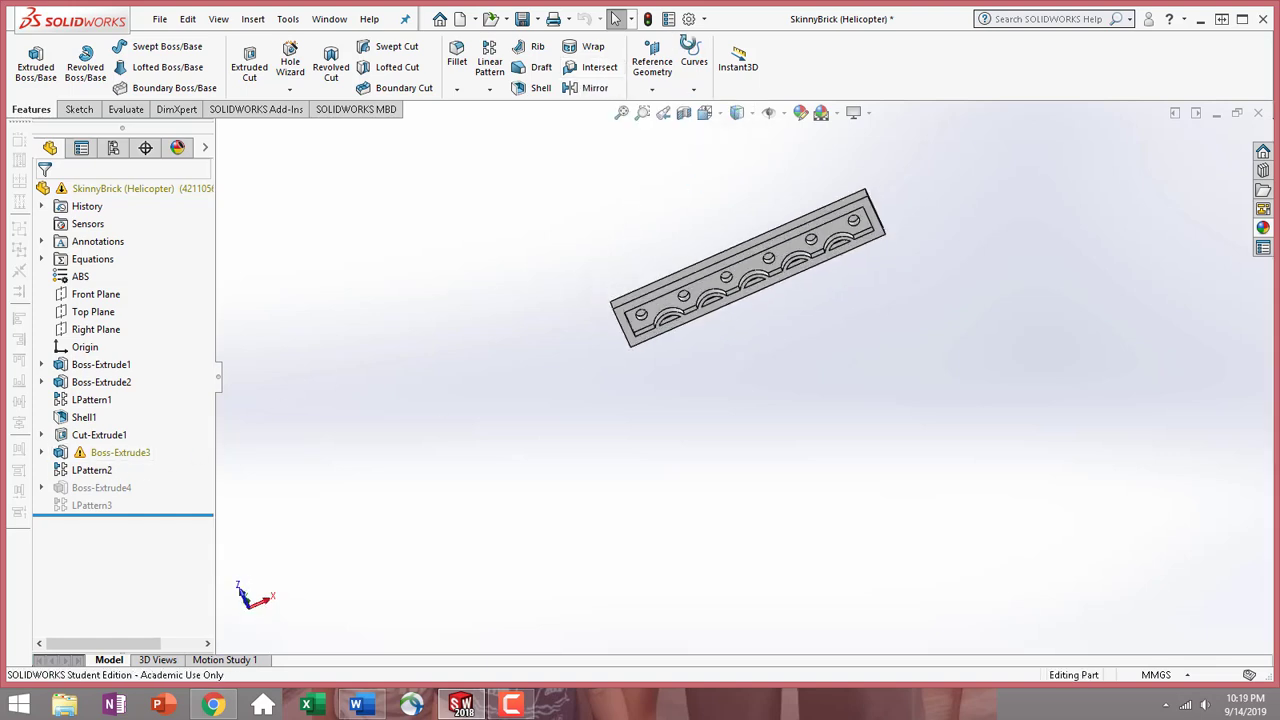
scroll(817, 284, down, 5)
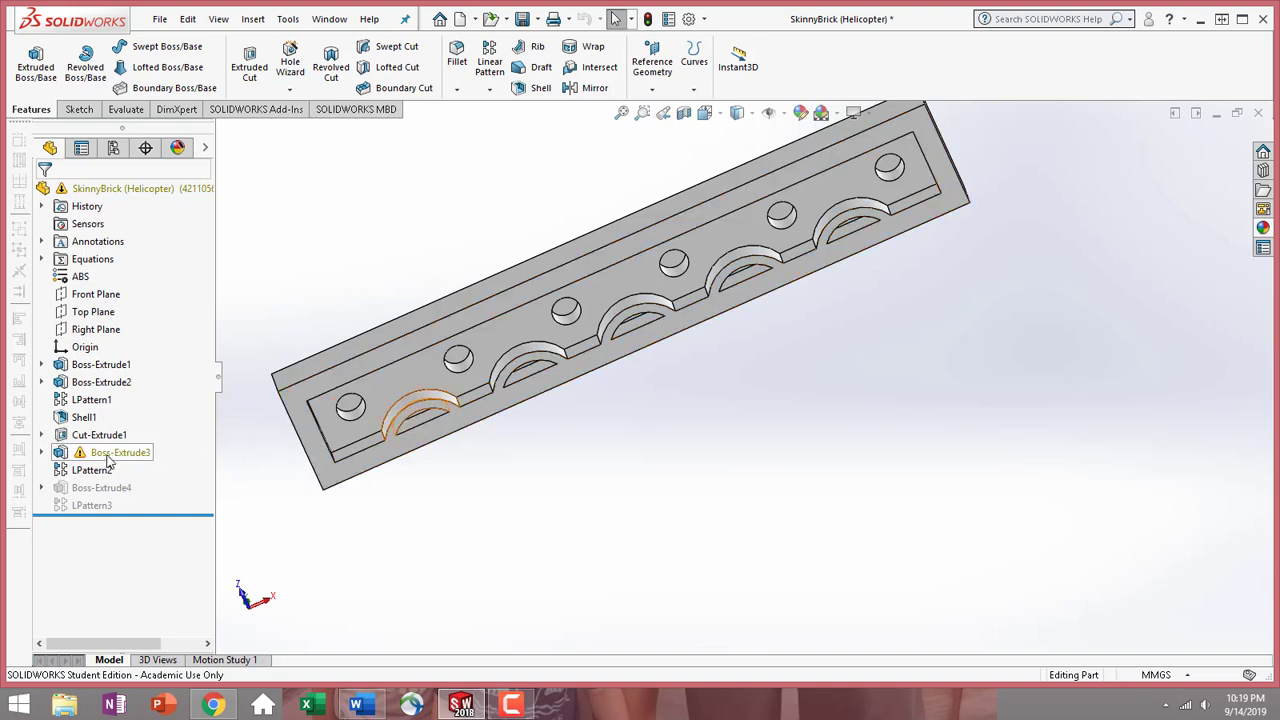
click(95, 472)
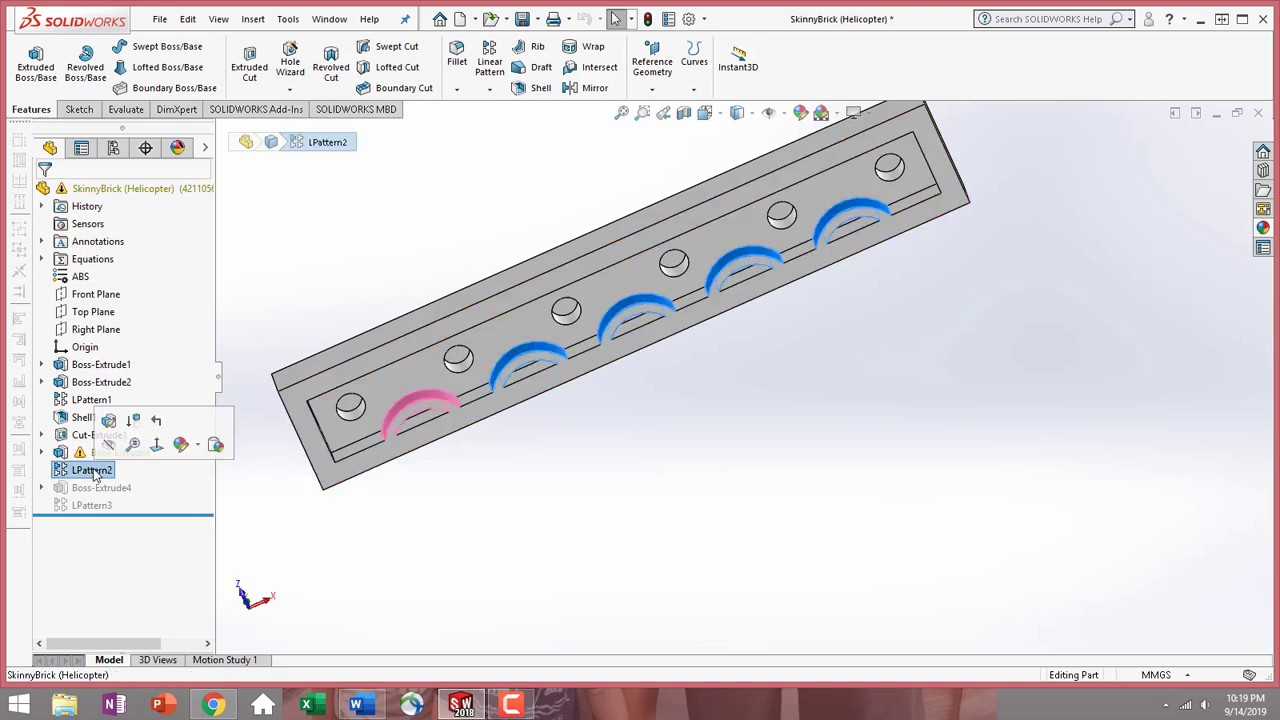
click(133, 420)
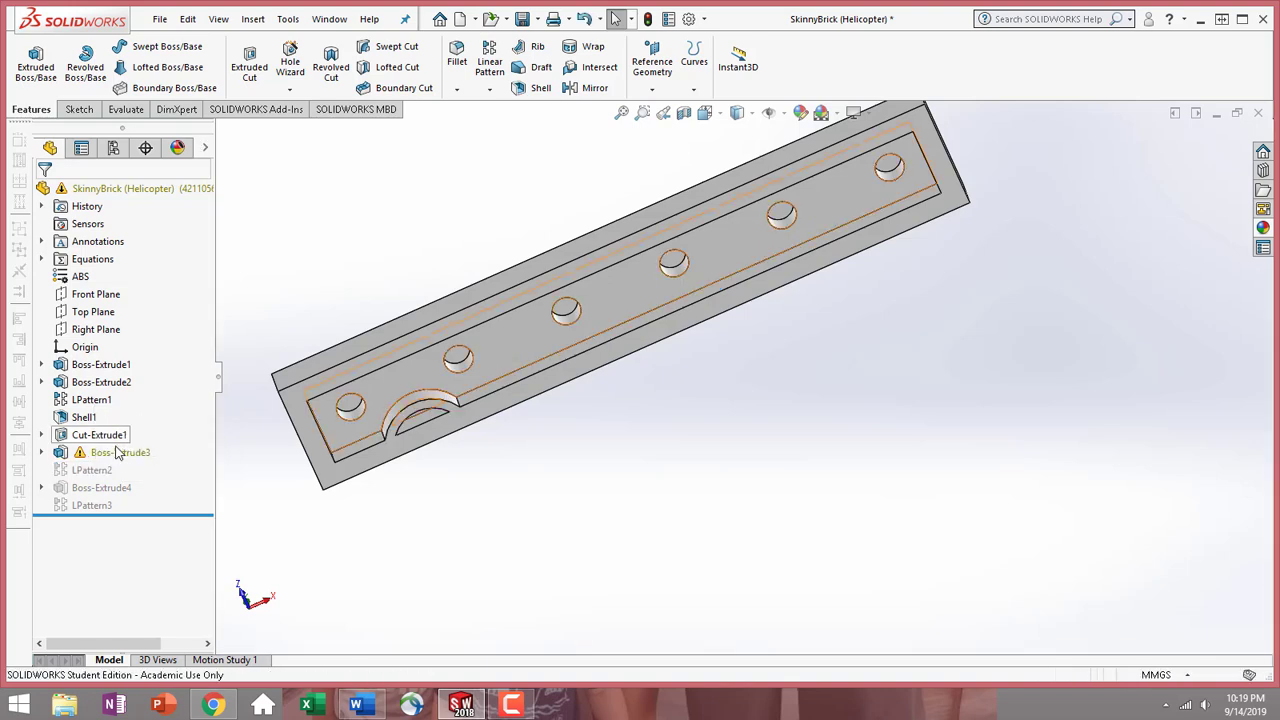
Inspect Sketch5 of the underside tube Boss-Extrude3 and suppress the sketch together with its extrusion
click(116, 452)
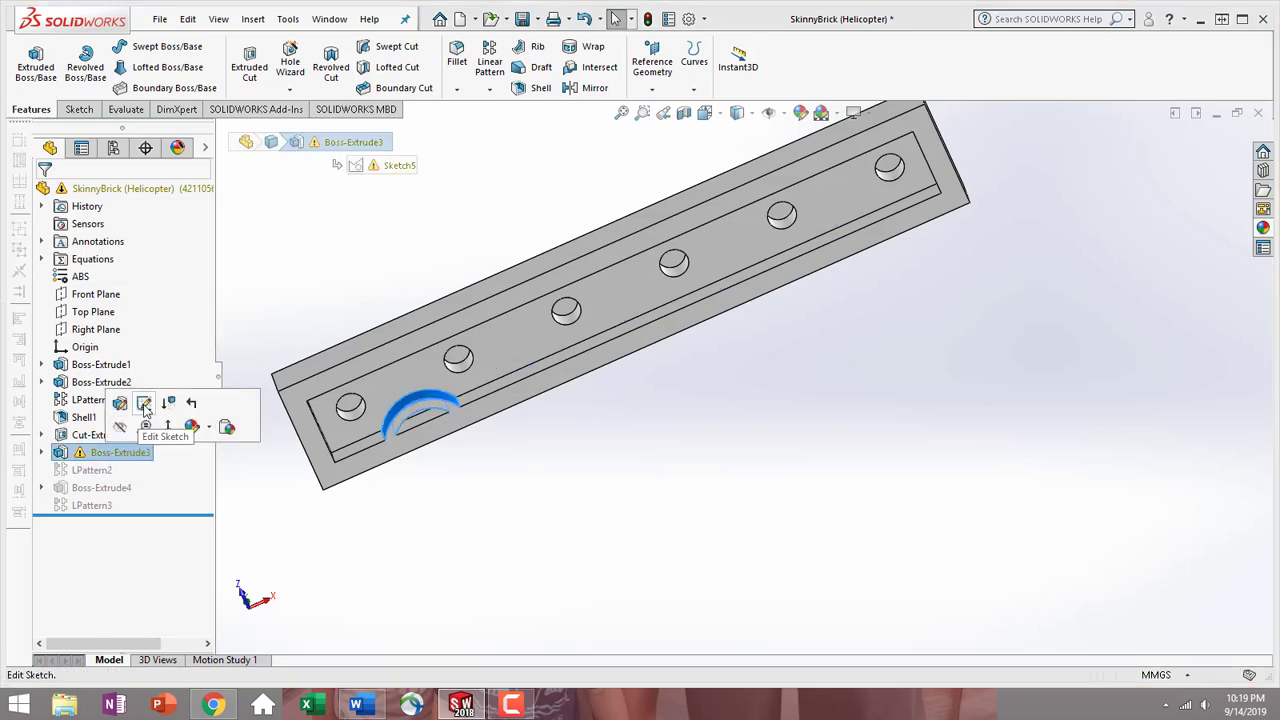
click(145, 405)
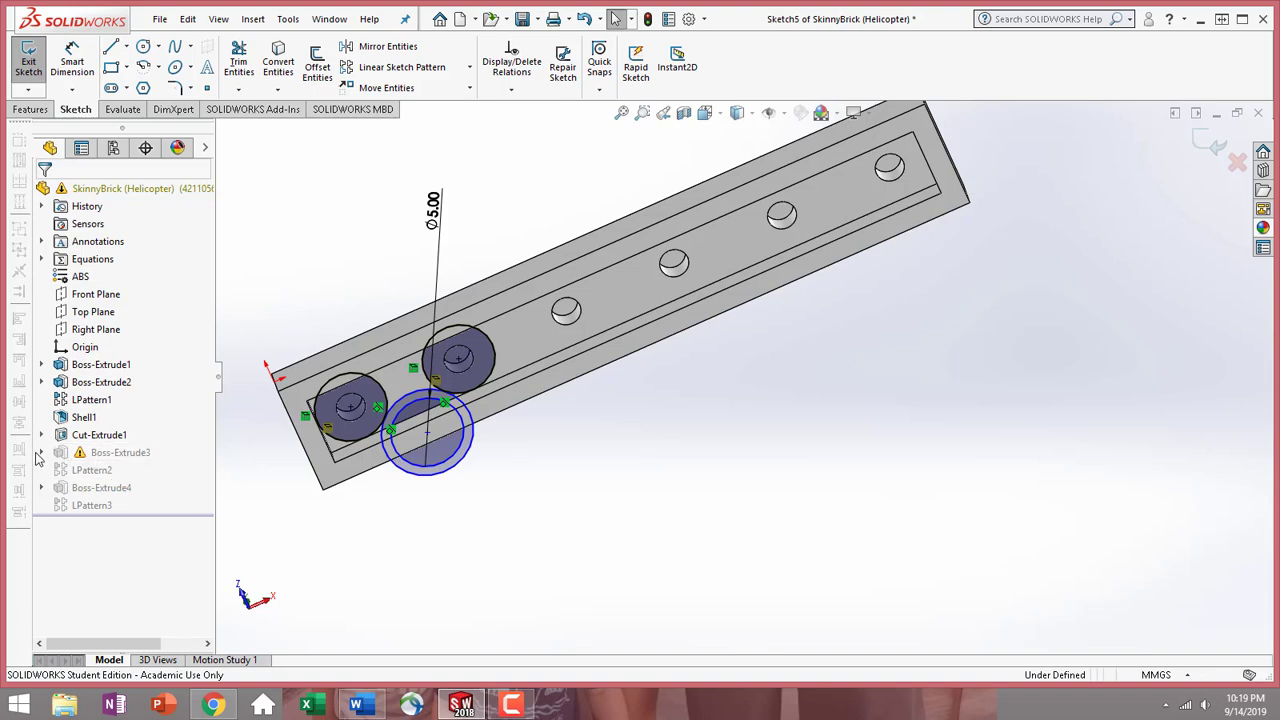
click(42, 454)
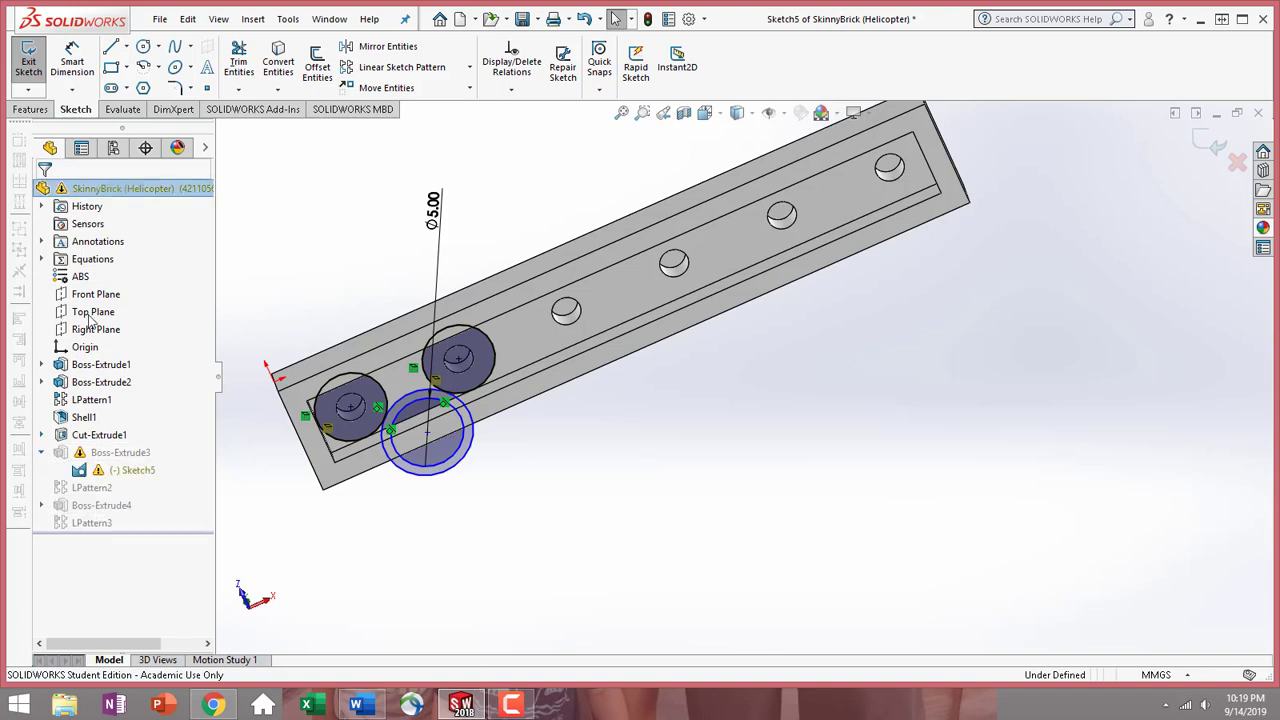
click(30, 68)
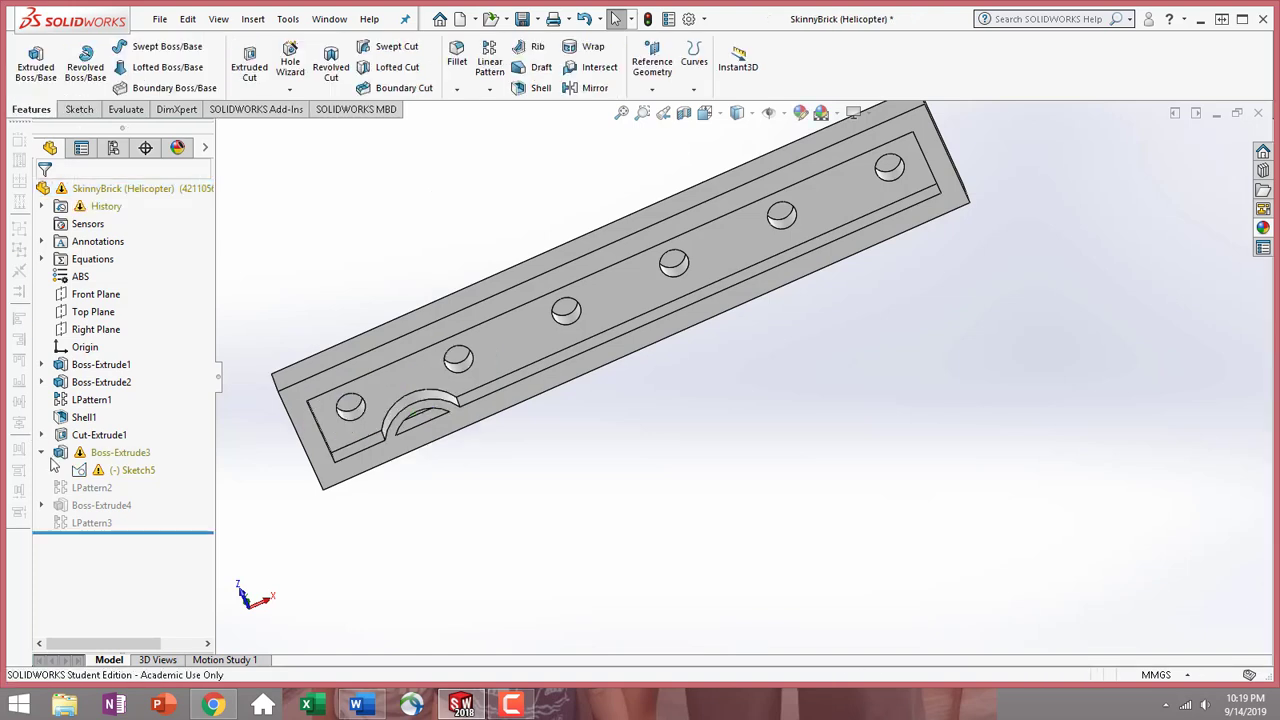
click(128, 470)
click(188, 424)
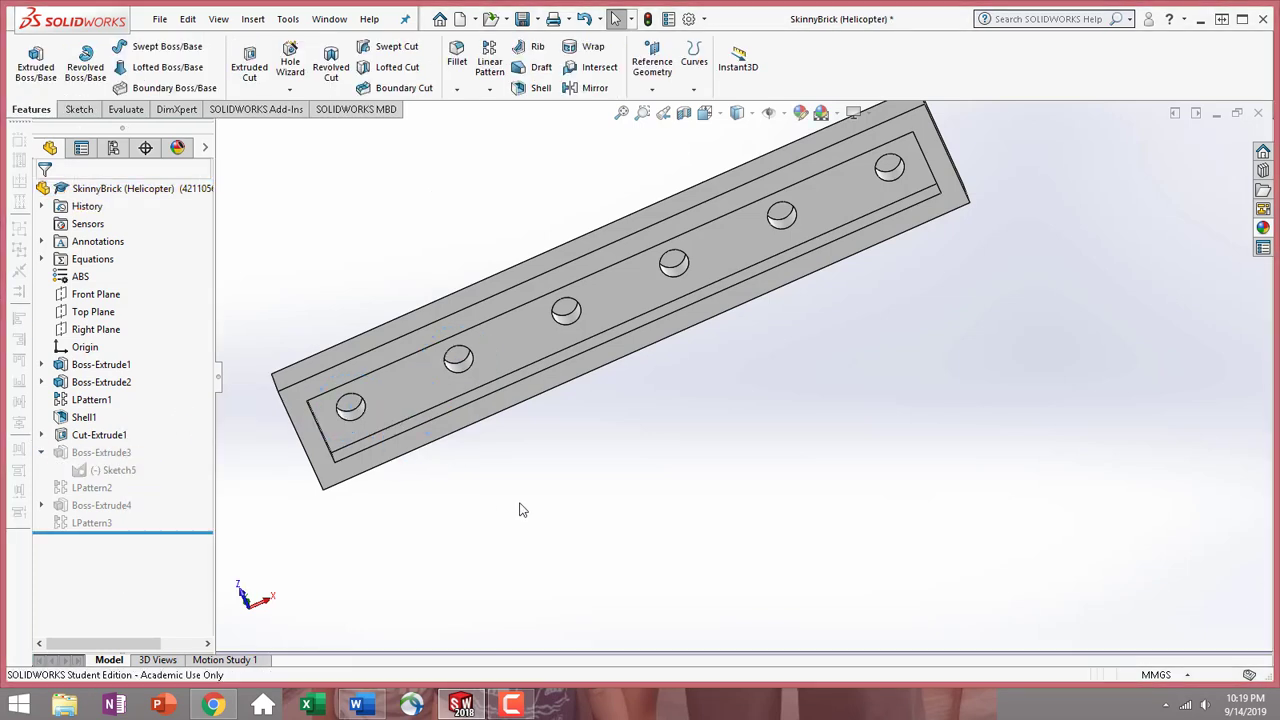
Try to reuse the underside post Boss-Extrude4 by unsuppressing it, and suppress it again
click(600, 348)
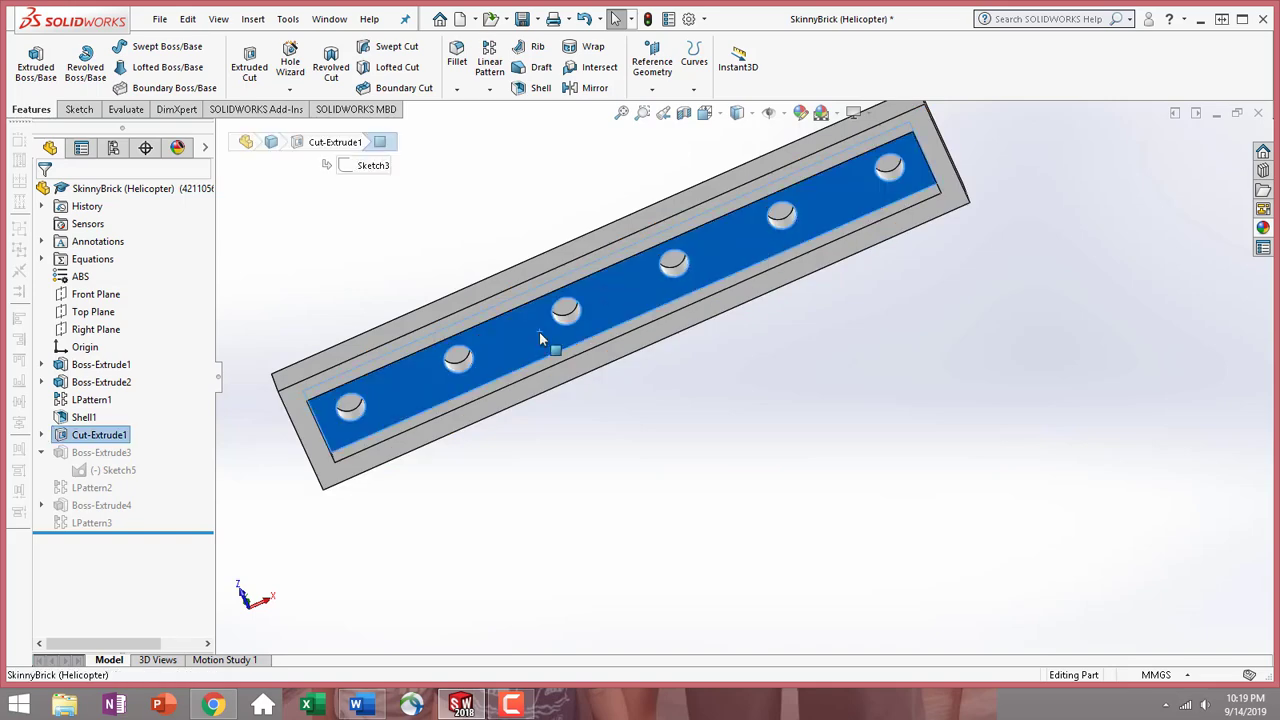
click(683, 287)
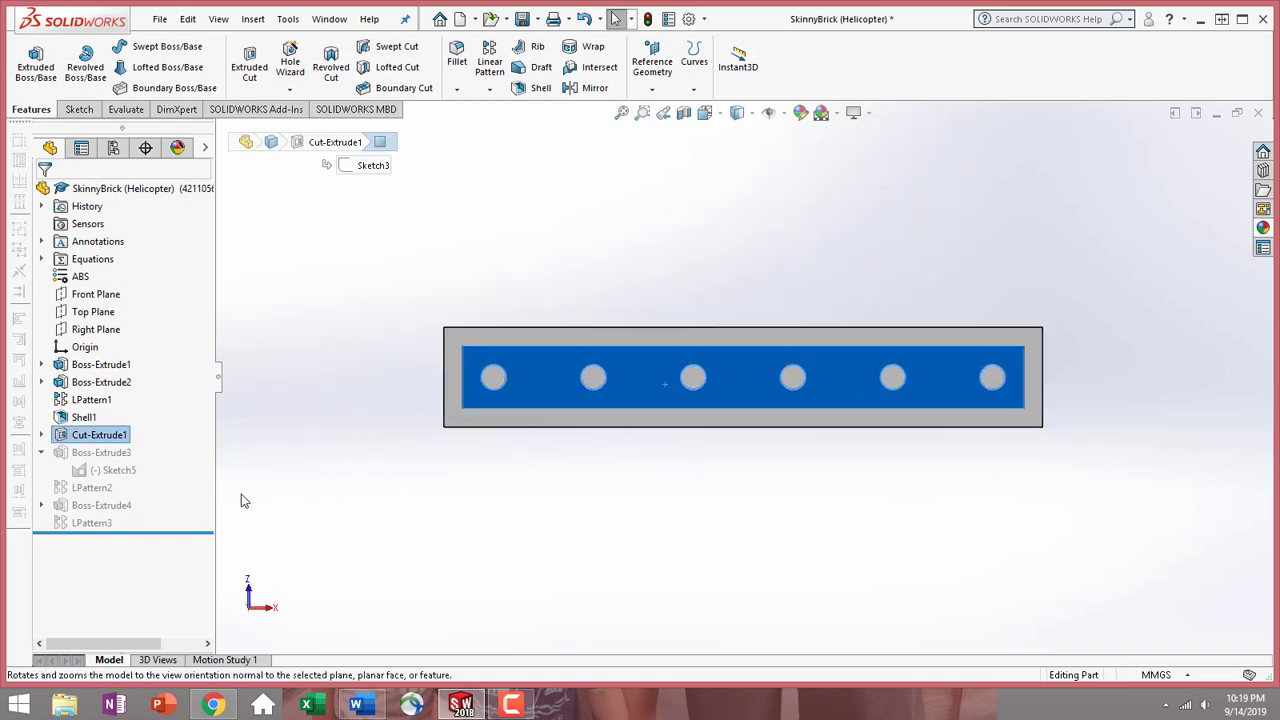
click(100, 506)
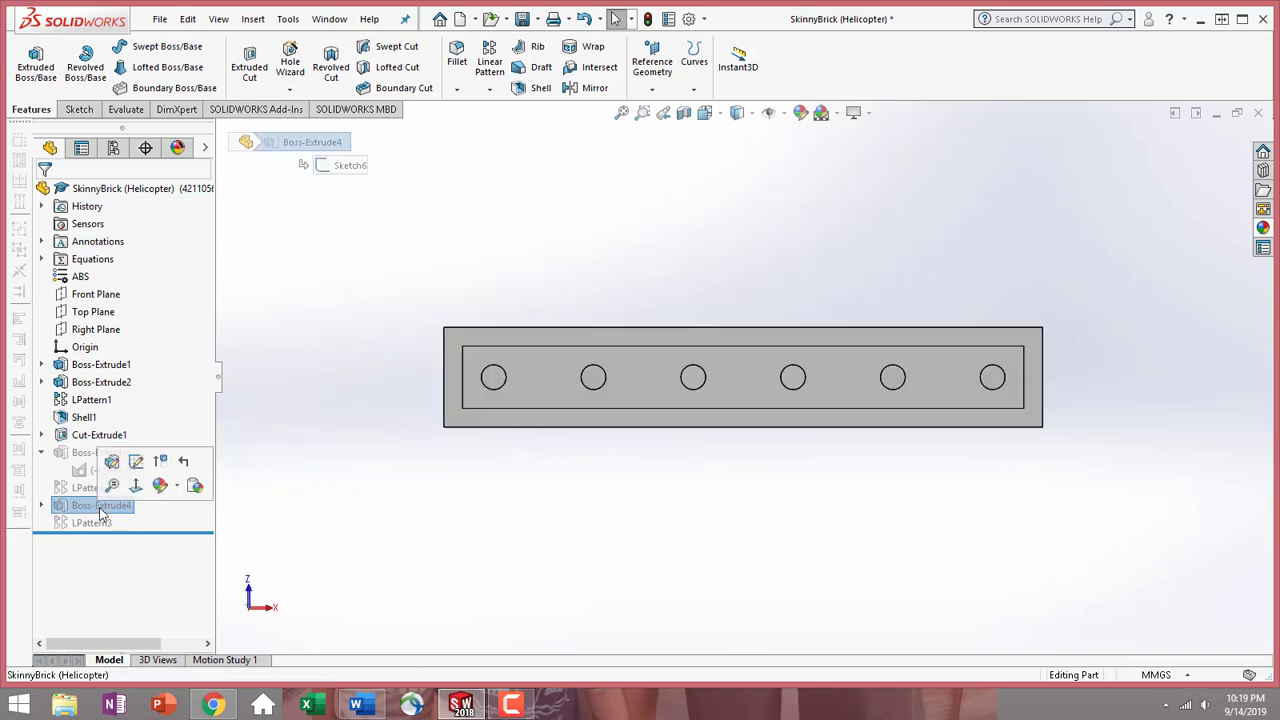
click(159, 462)
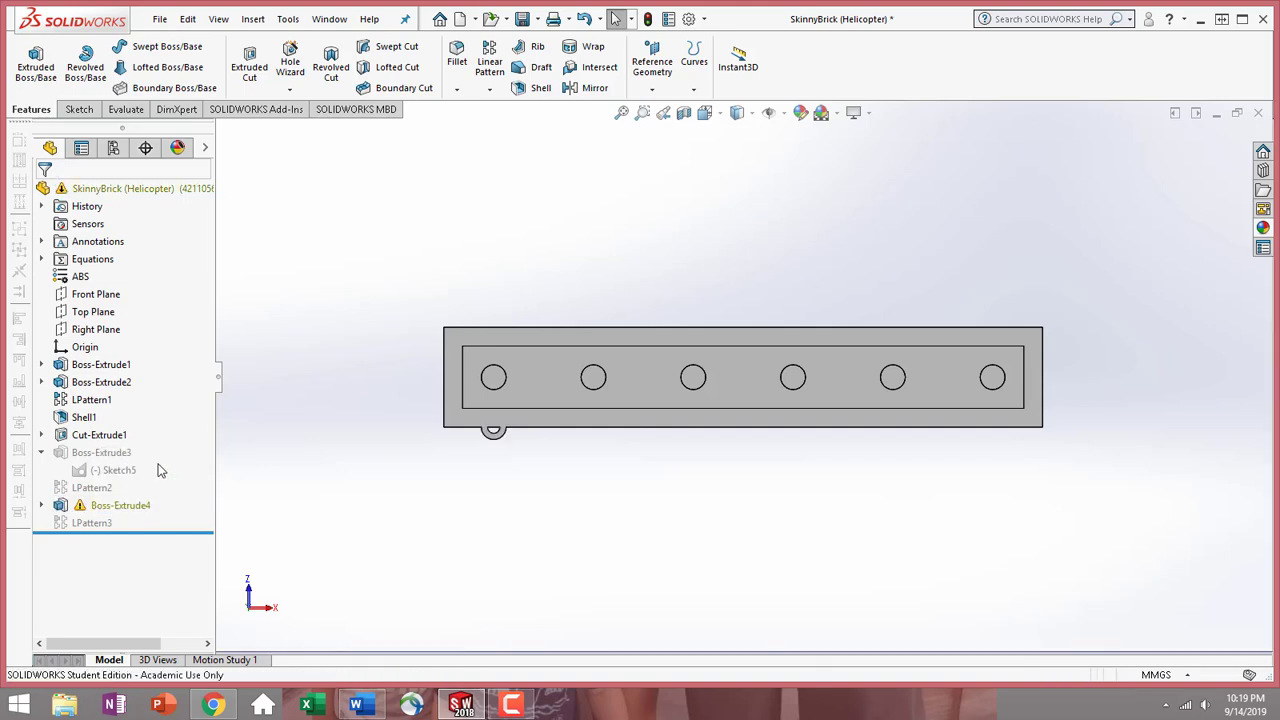
click(118, 505)
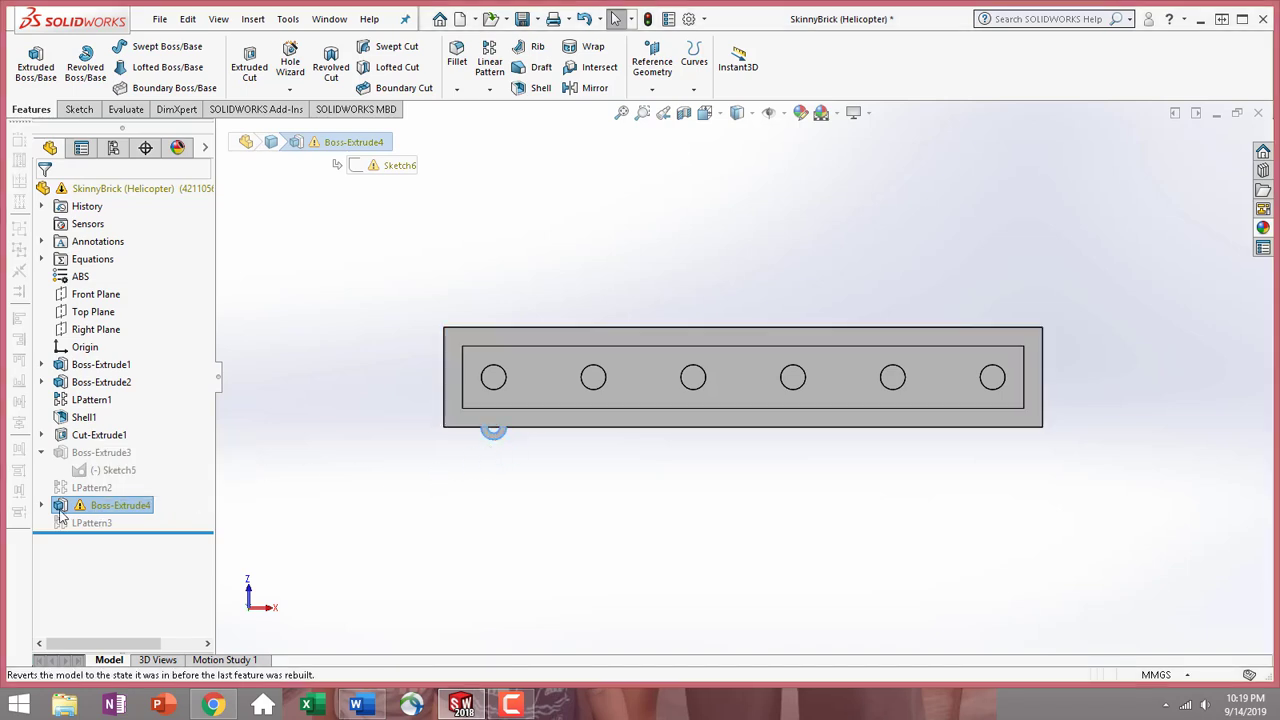
click(74, 508)
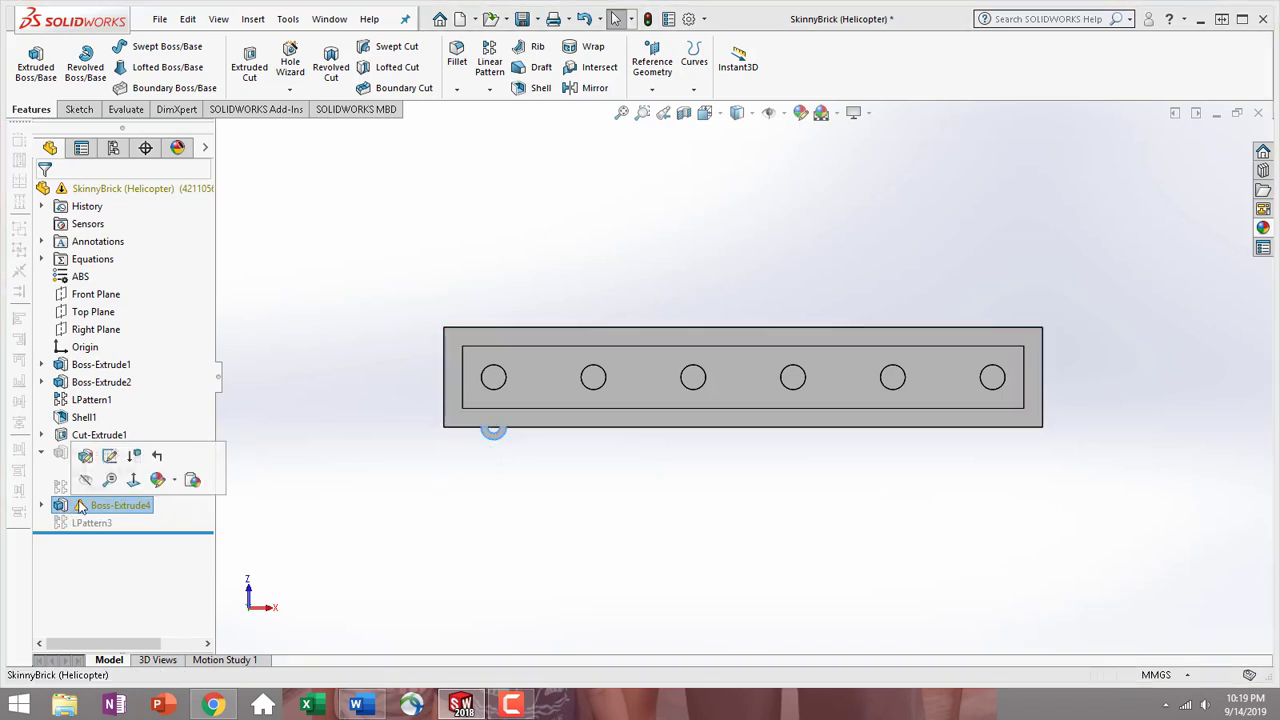
click(133, 458)
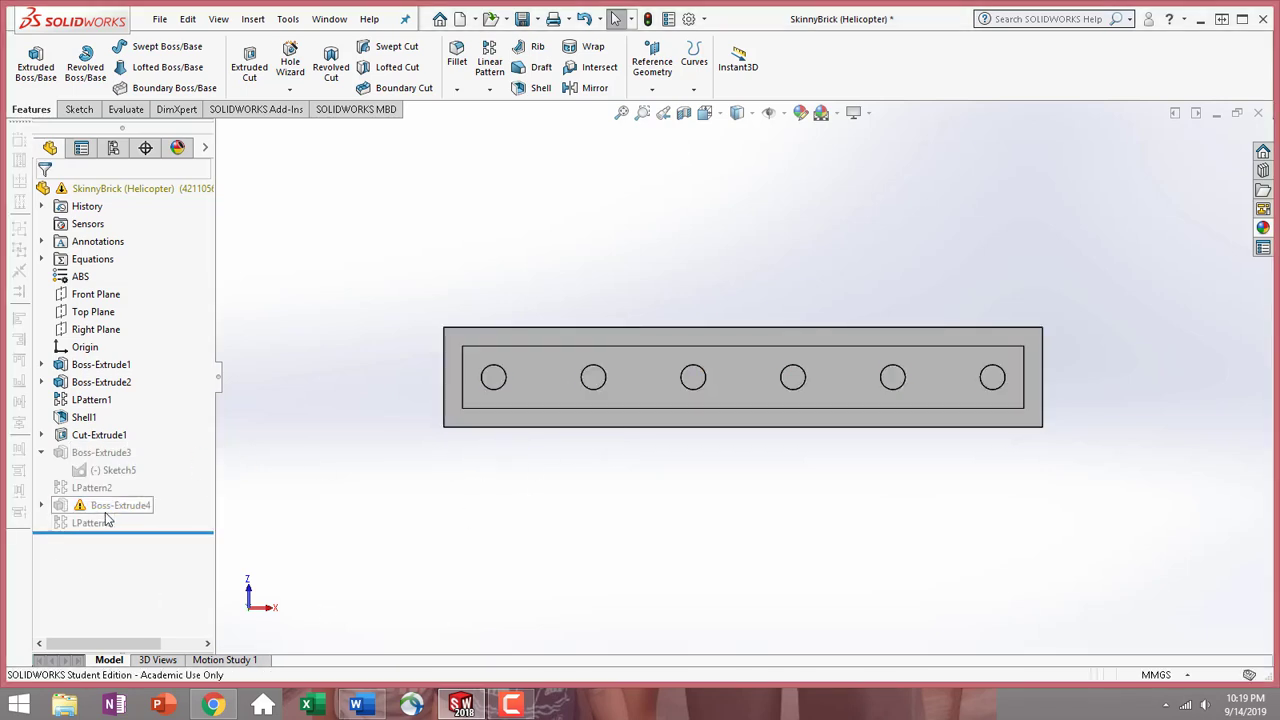
Start a new sketch on the recessed inner face of the brick's underside, viewed normal to it
click(545, 377)
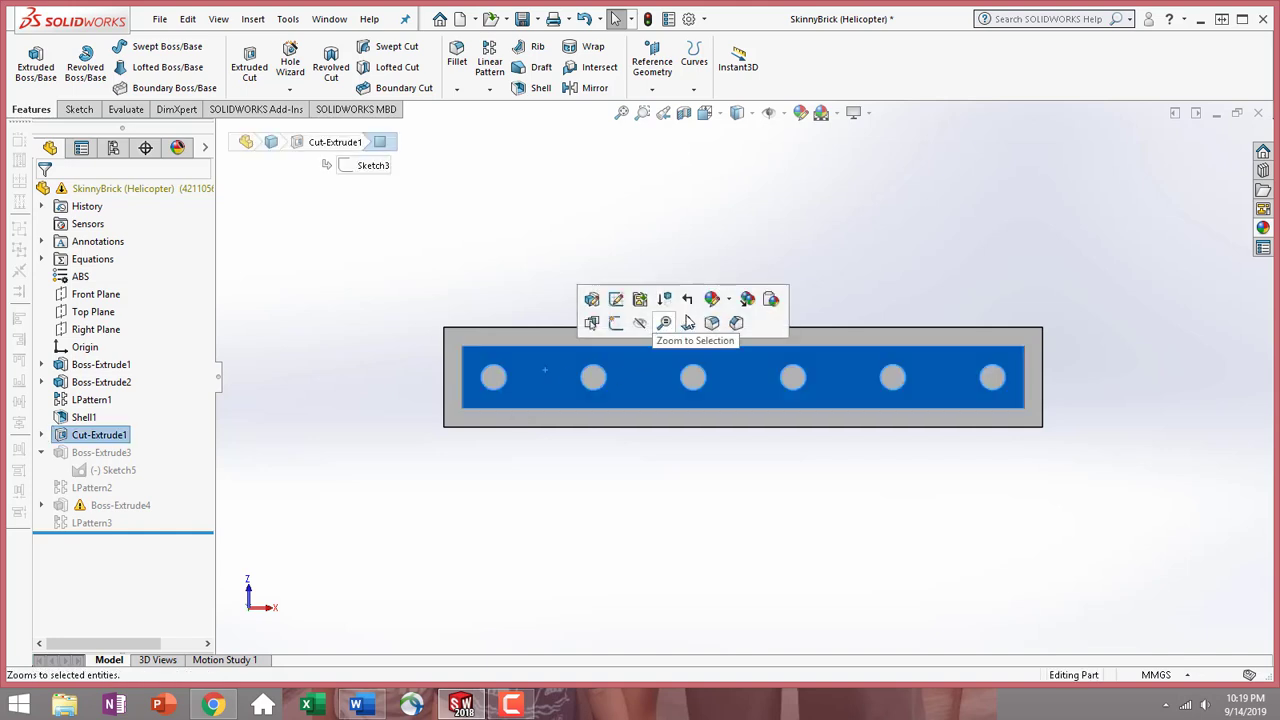
click(688, 322)
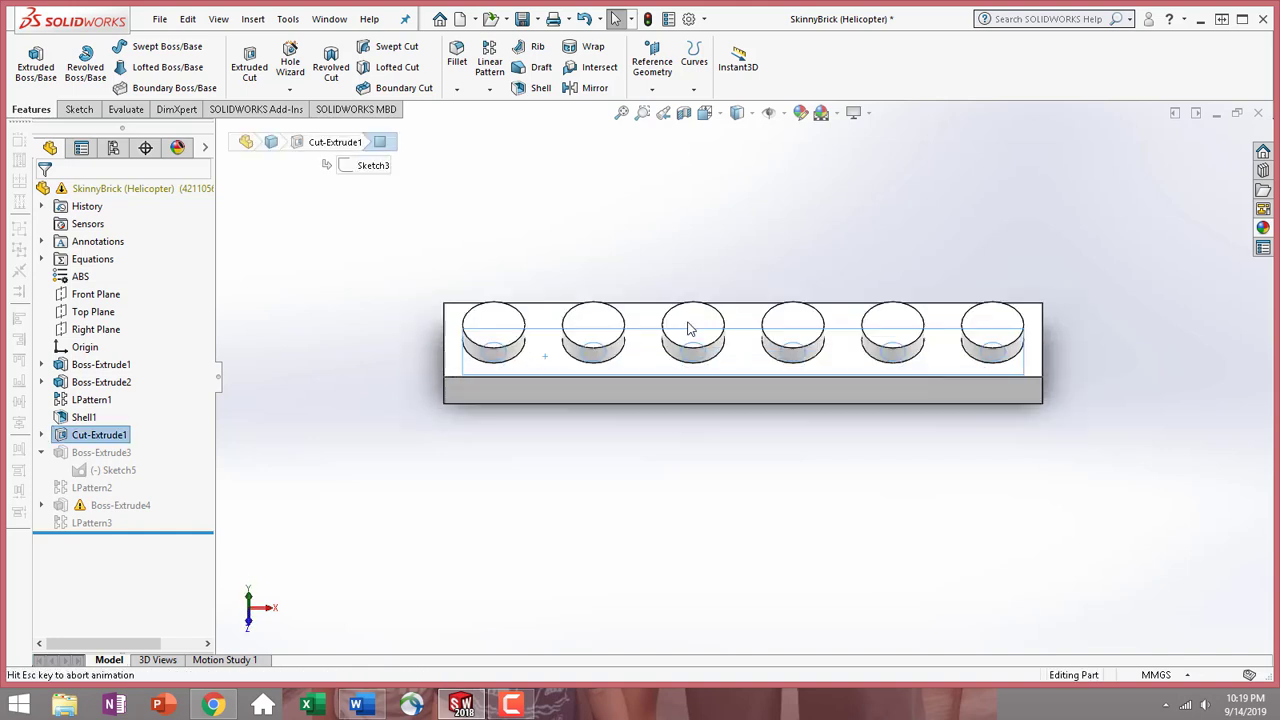
middle_drag(645, 468, 728, 125)
click(741, 390)
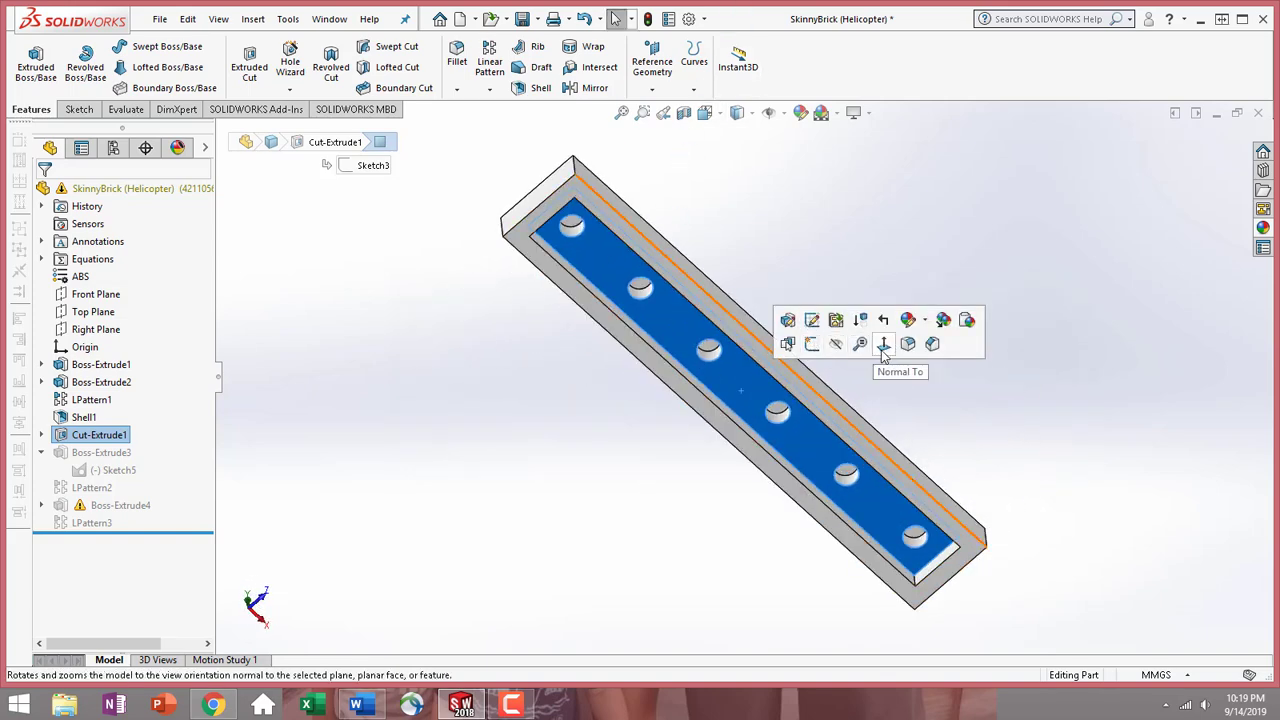
click(884, 344)
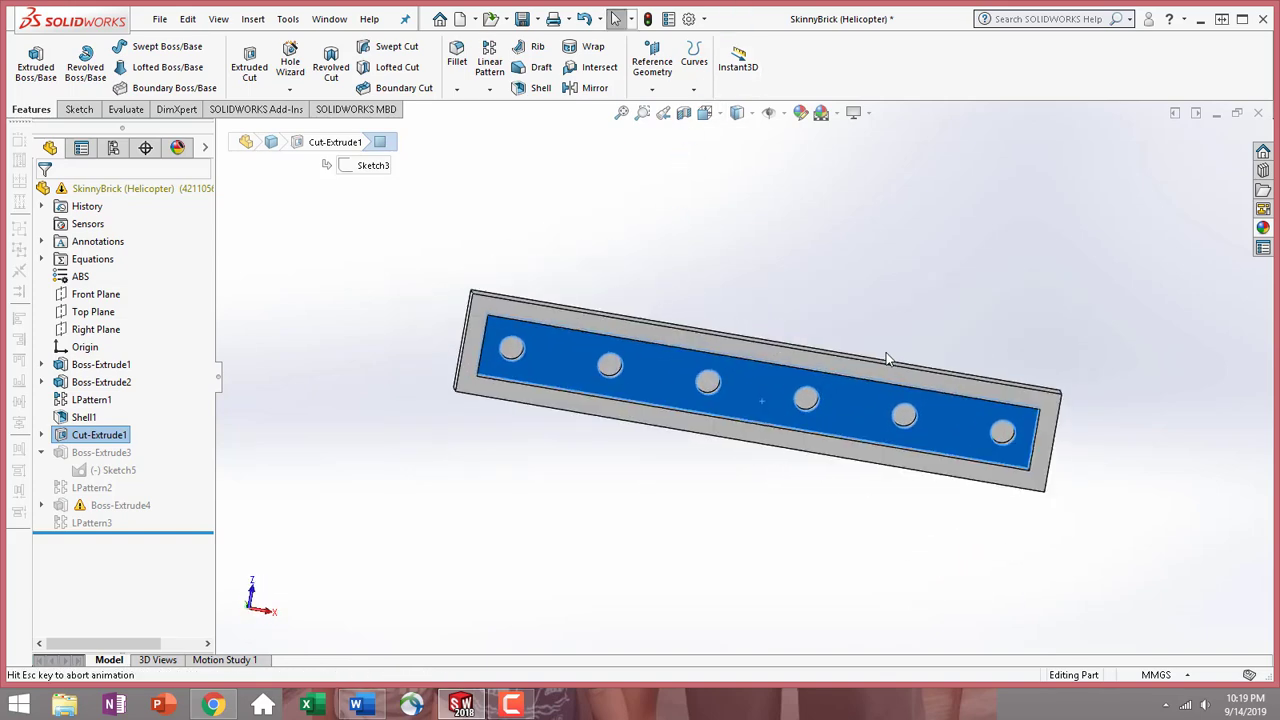
click(77, 110)
click(28, 58)
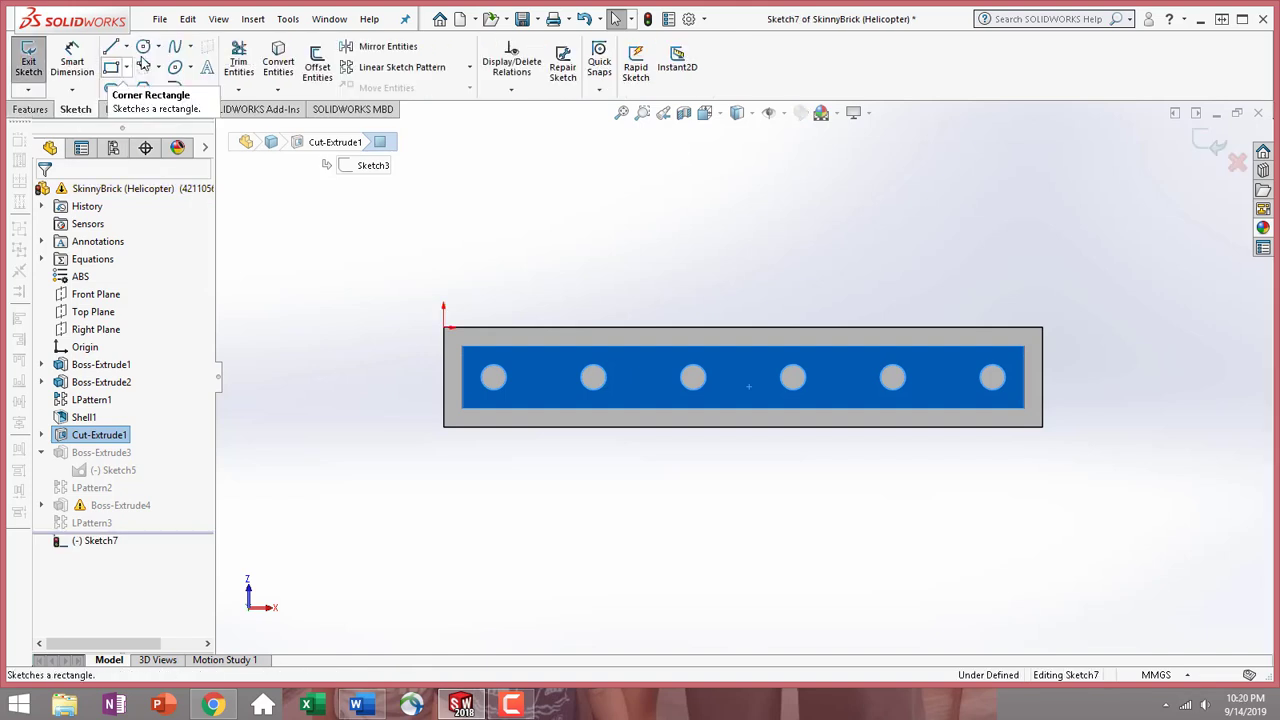
Sketch two concentric circles, radii about 1.8 mm and 1 mm, midway between the first two stud holes
click(145, 48)
click(543, 378)
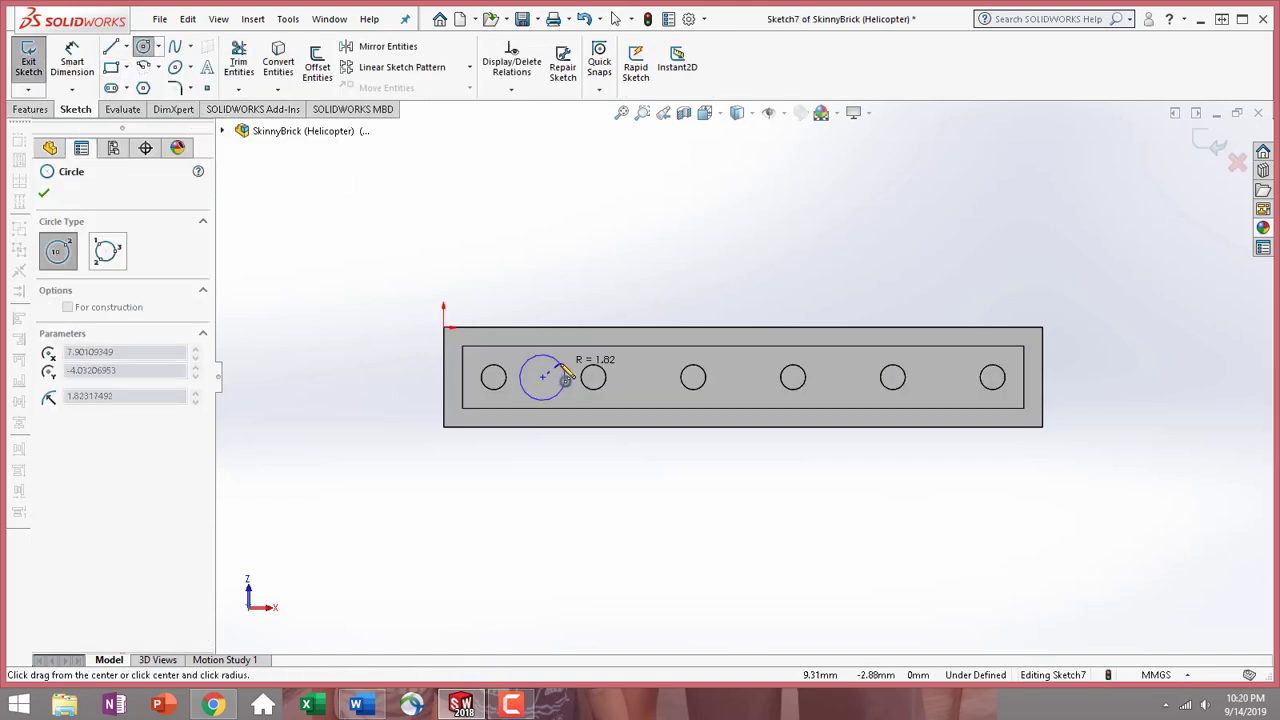
click(563, 367)
click(543, 377)
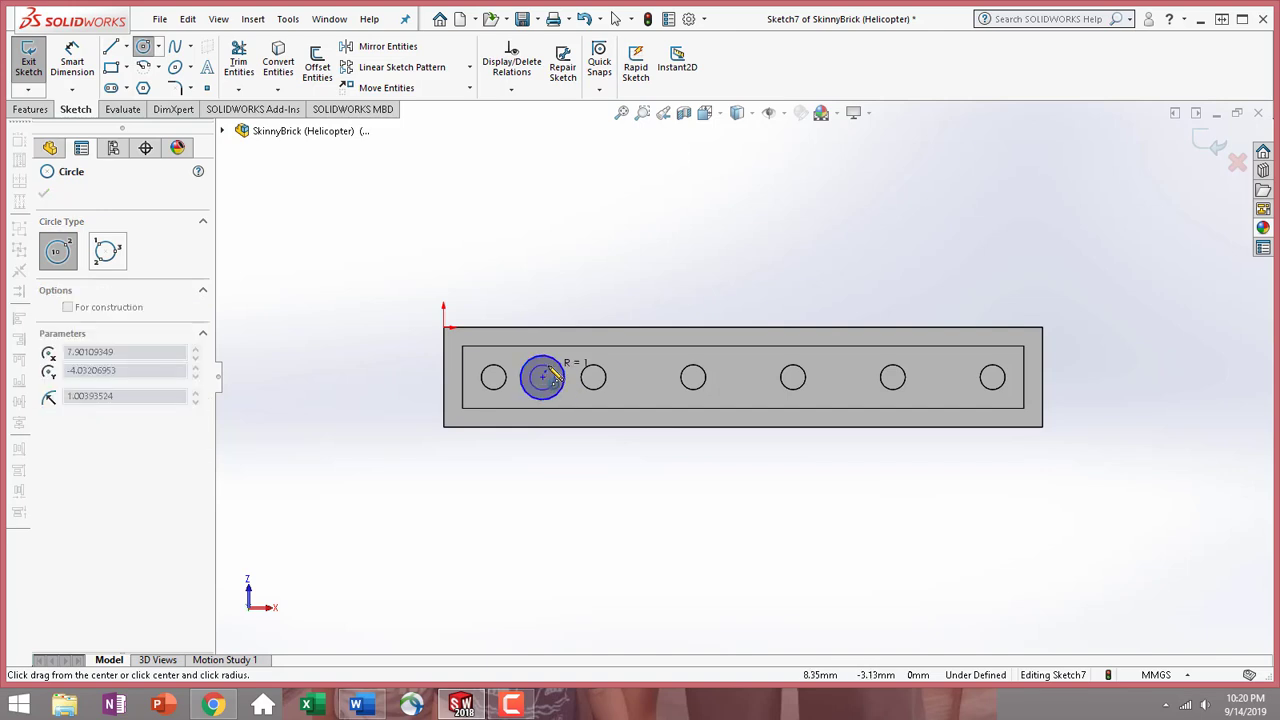
click(549, 366)
key(Escape)
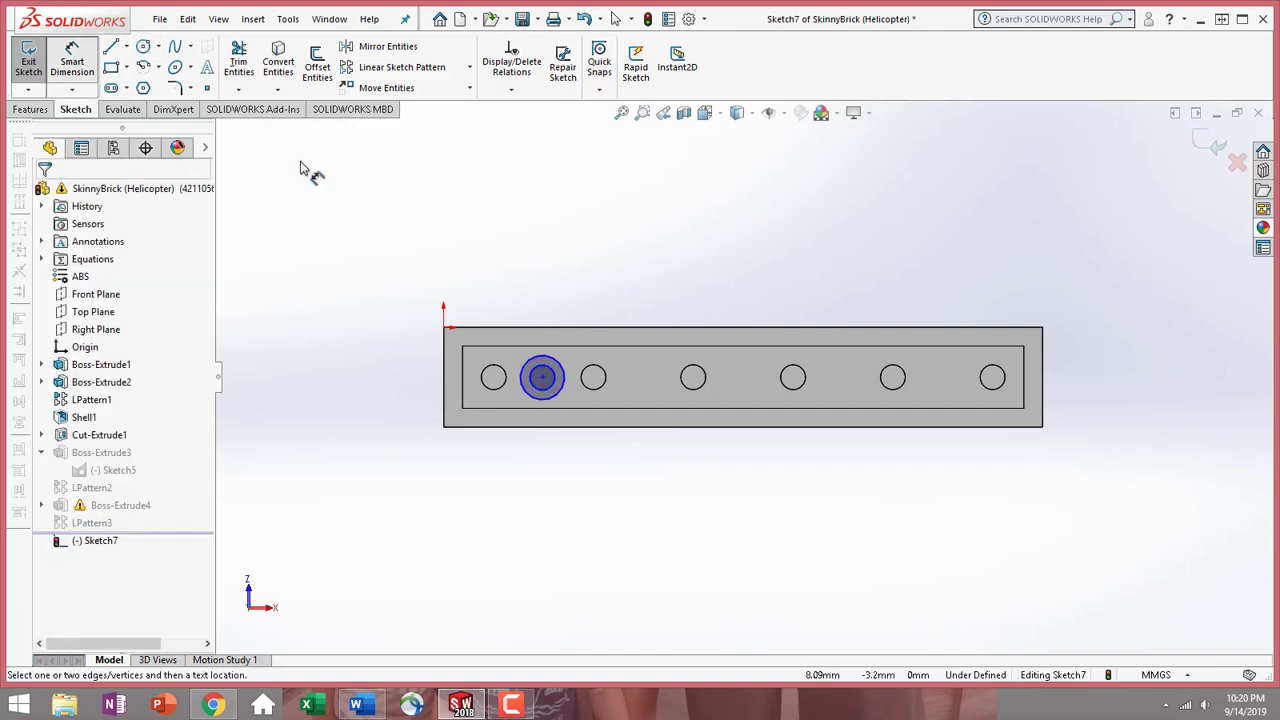
Dimension the two concentric circles, setting the inner diameter to 1 mm and the outer diameter to 2 mm
click(556, 381)
click(655, 250)
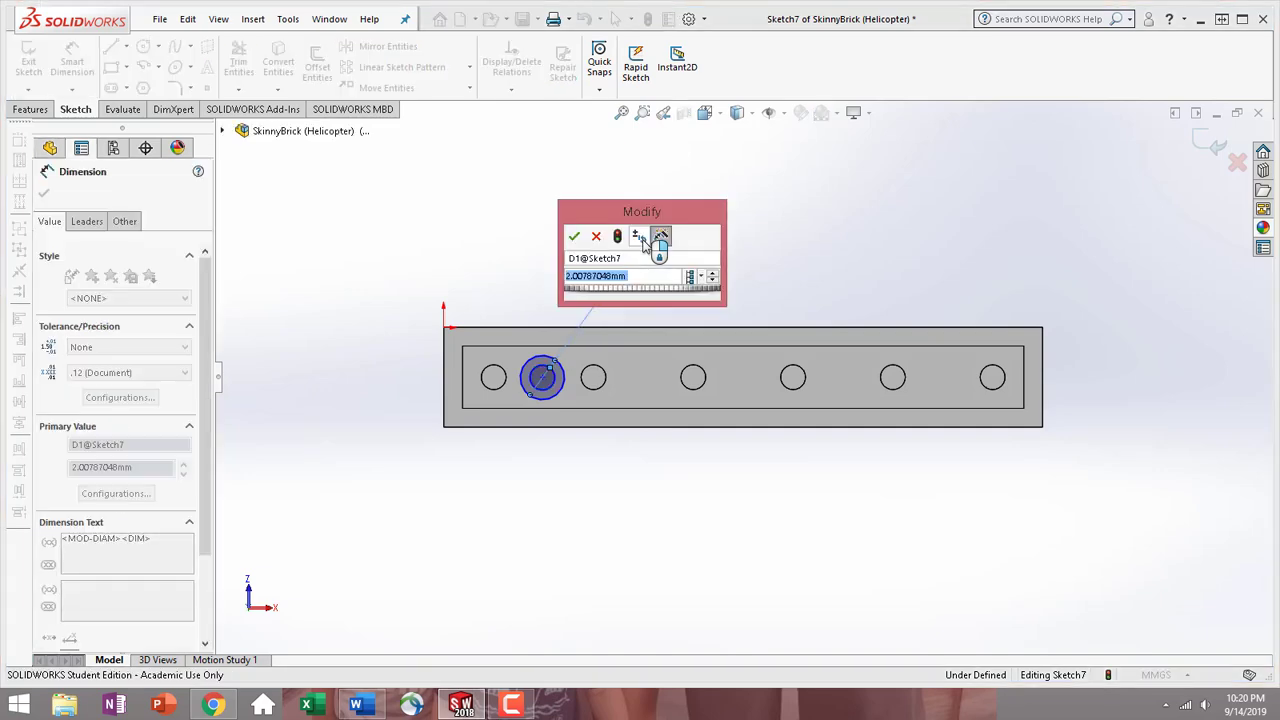
text(1)
click(576, 237)
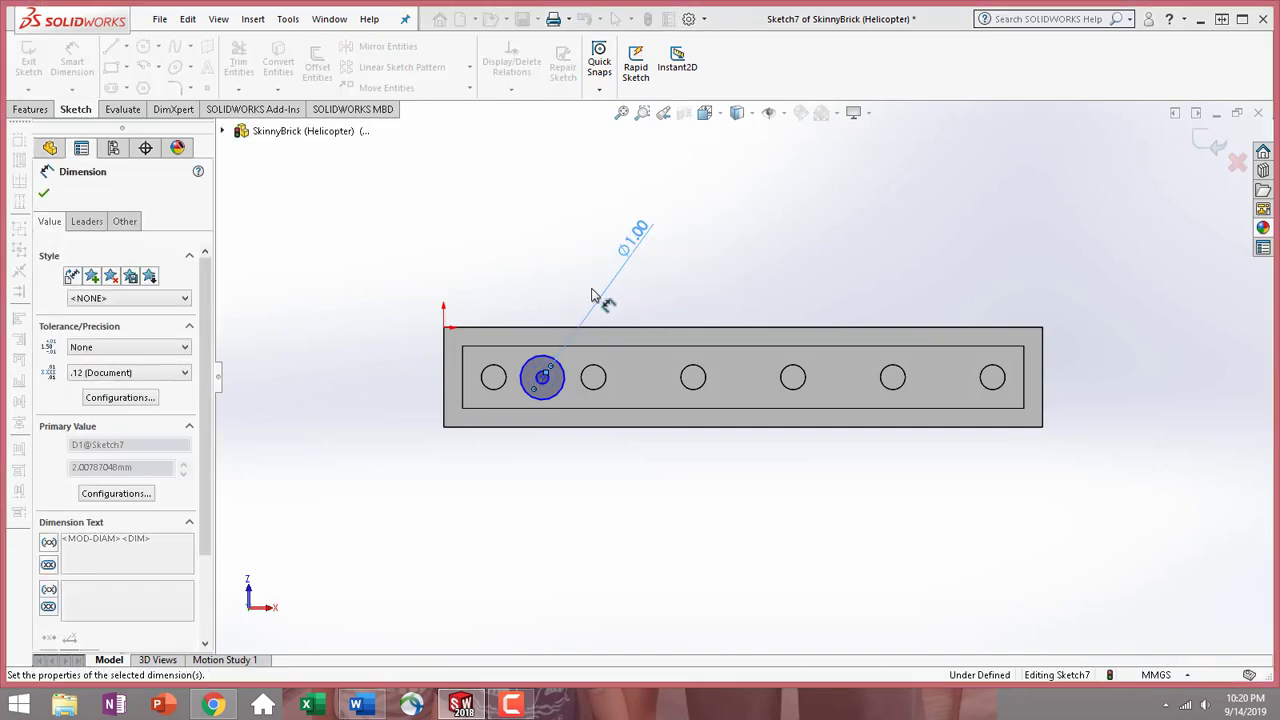
click(541, 362)
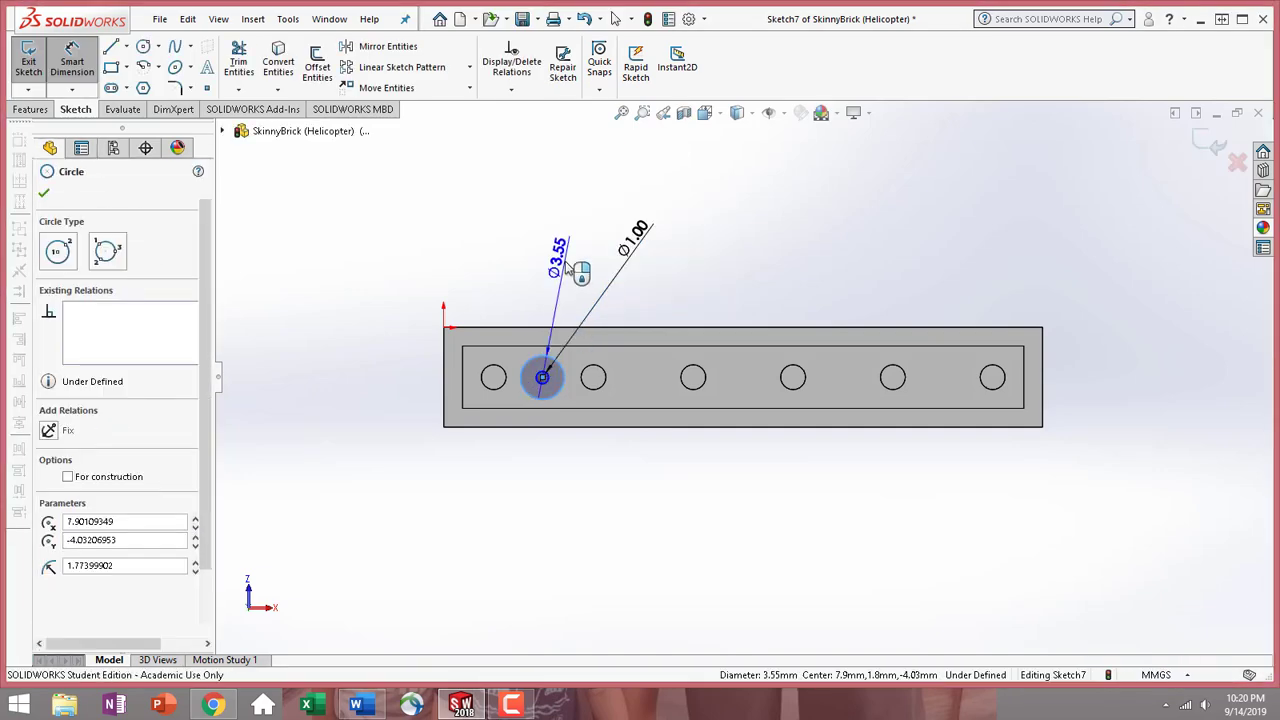
click(558, 252)
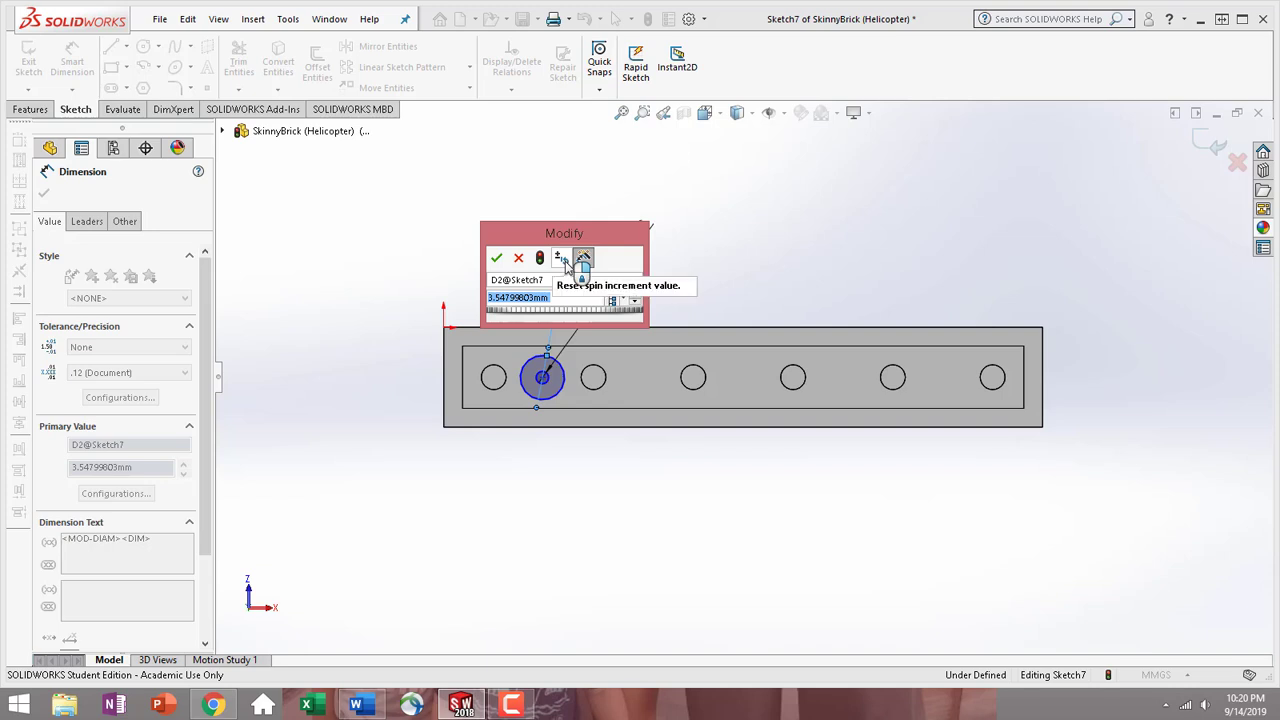
text(2)
click(497, 259)
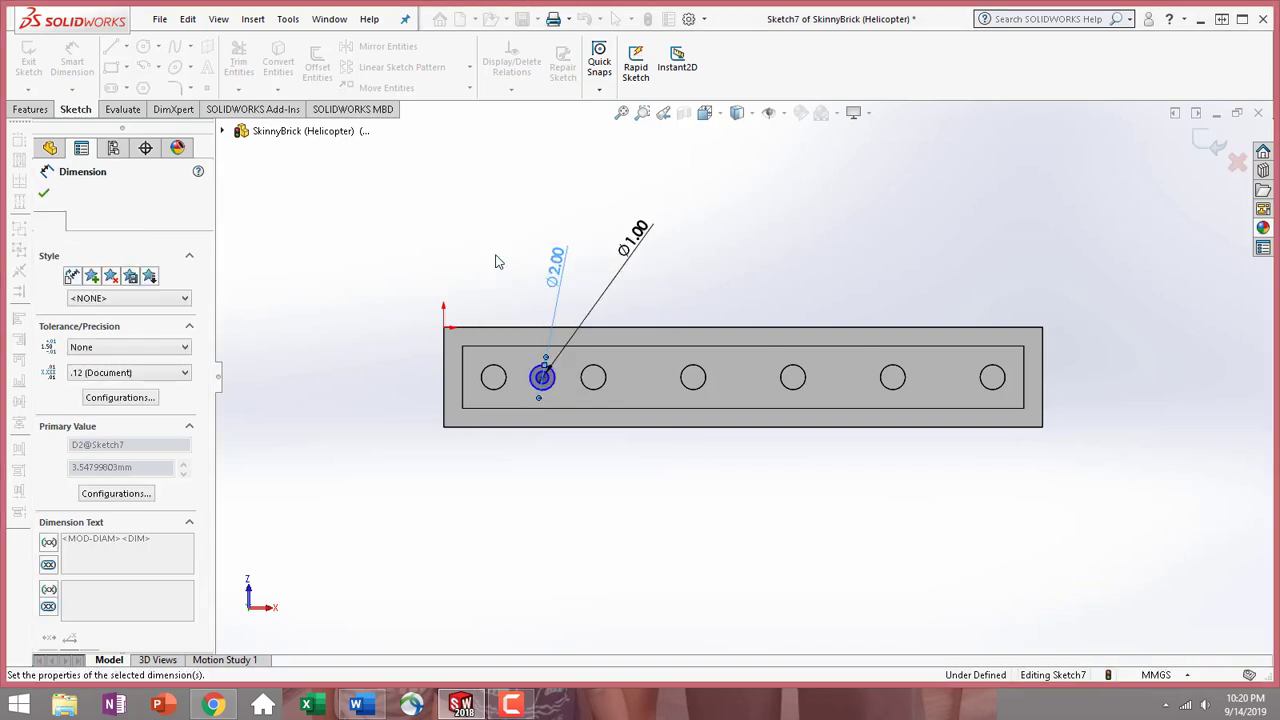
Dimension the circles' centre horizontally from the first stud hole and set the distance to 4 mm
click(541, 378)
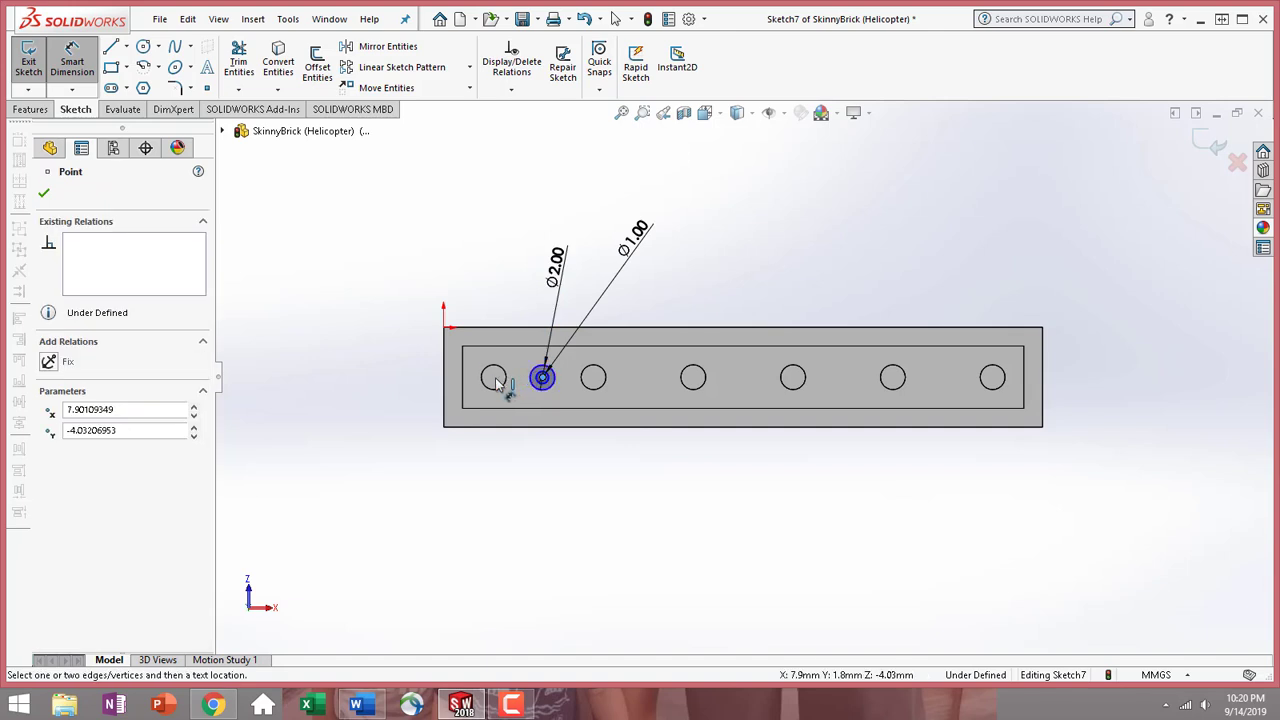
click(507, 388)
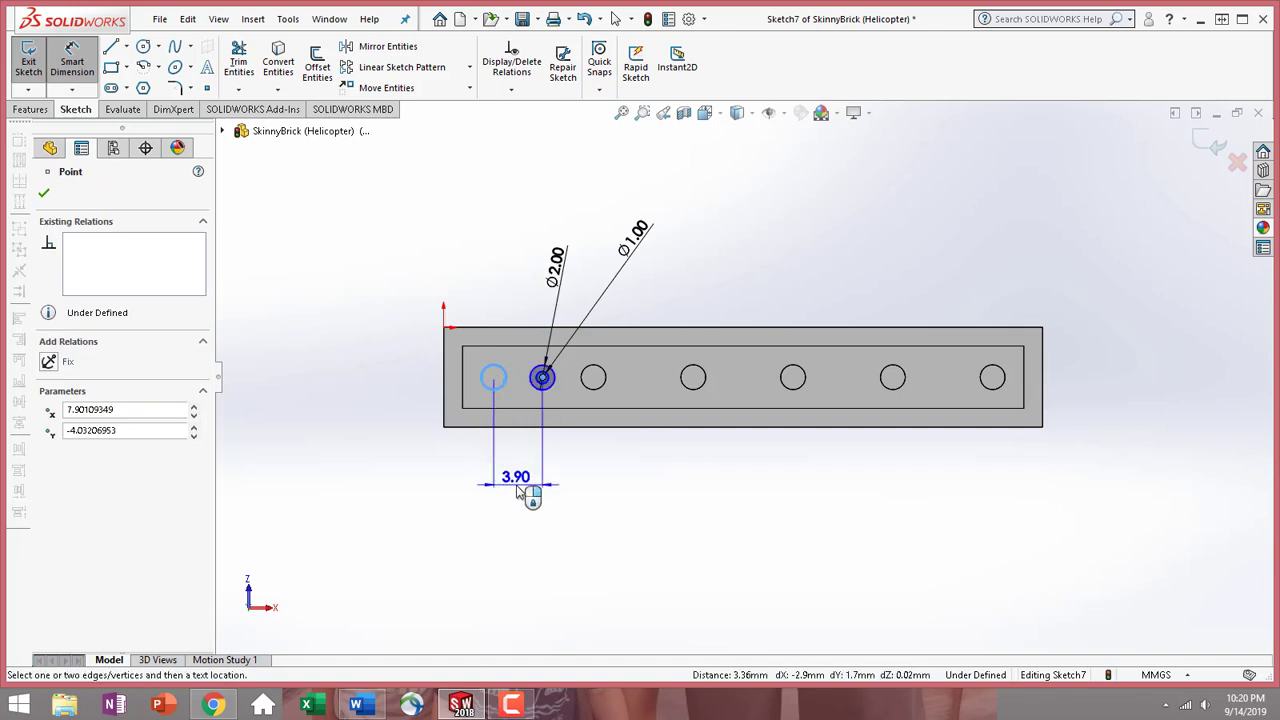
click(521, 488)
text(4)
key(Return)
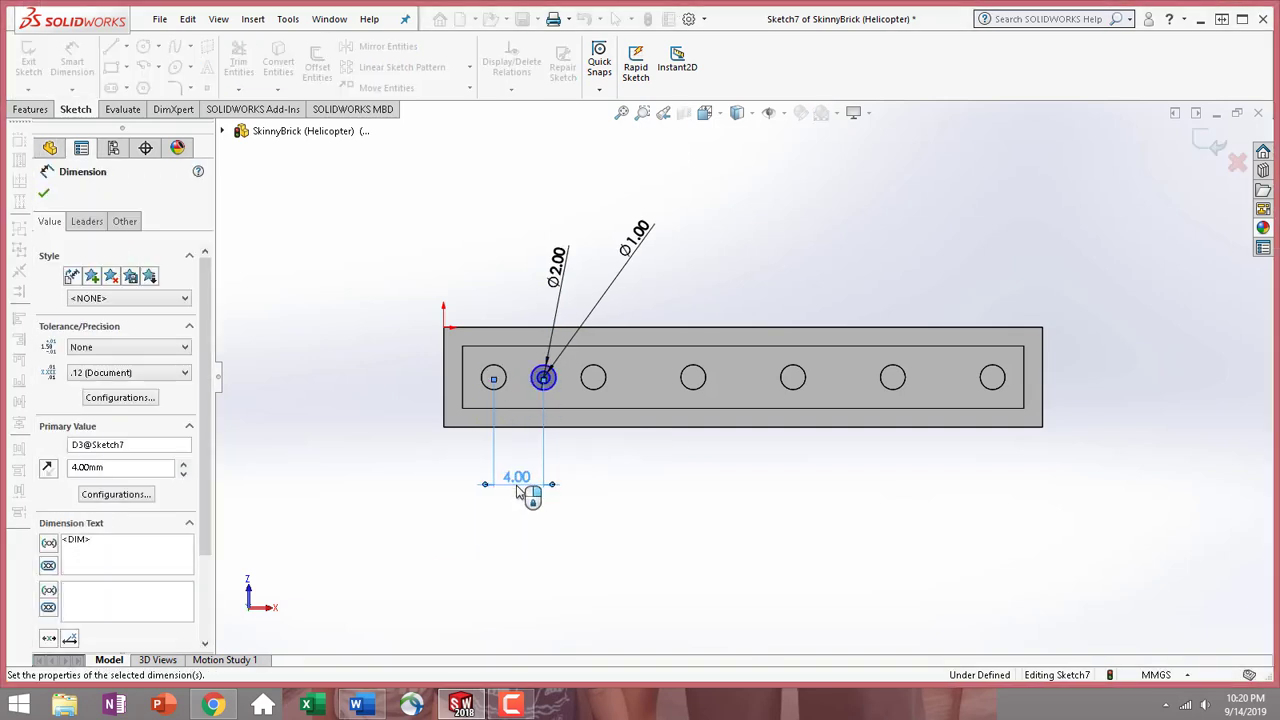
Dimension the circles' centre from the long inner edge of the recess and set the distance to 2.5 mm
scroll(530, 315, down, 4)
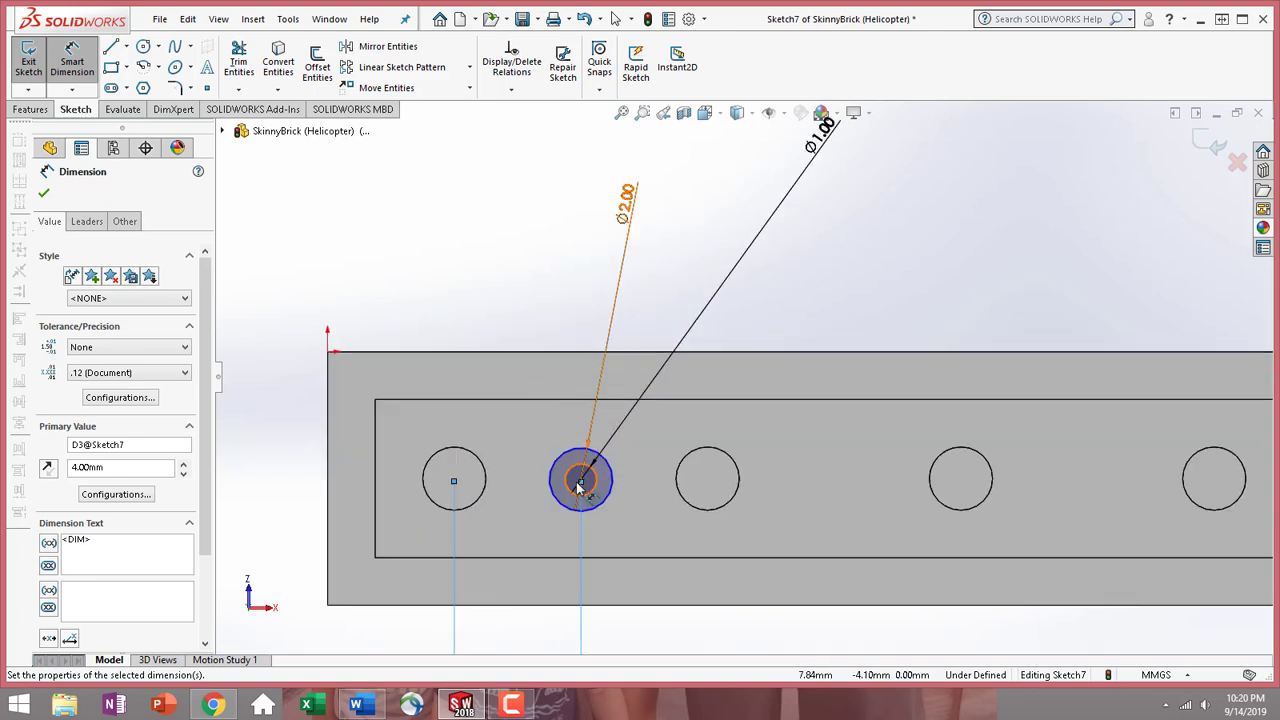
click(580, 480)
click(568, 402)
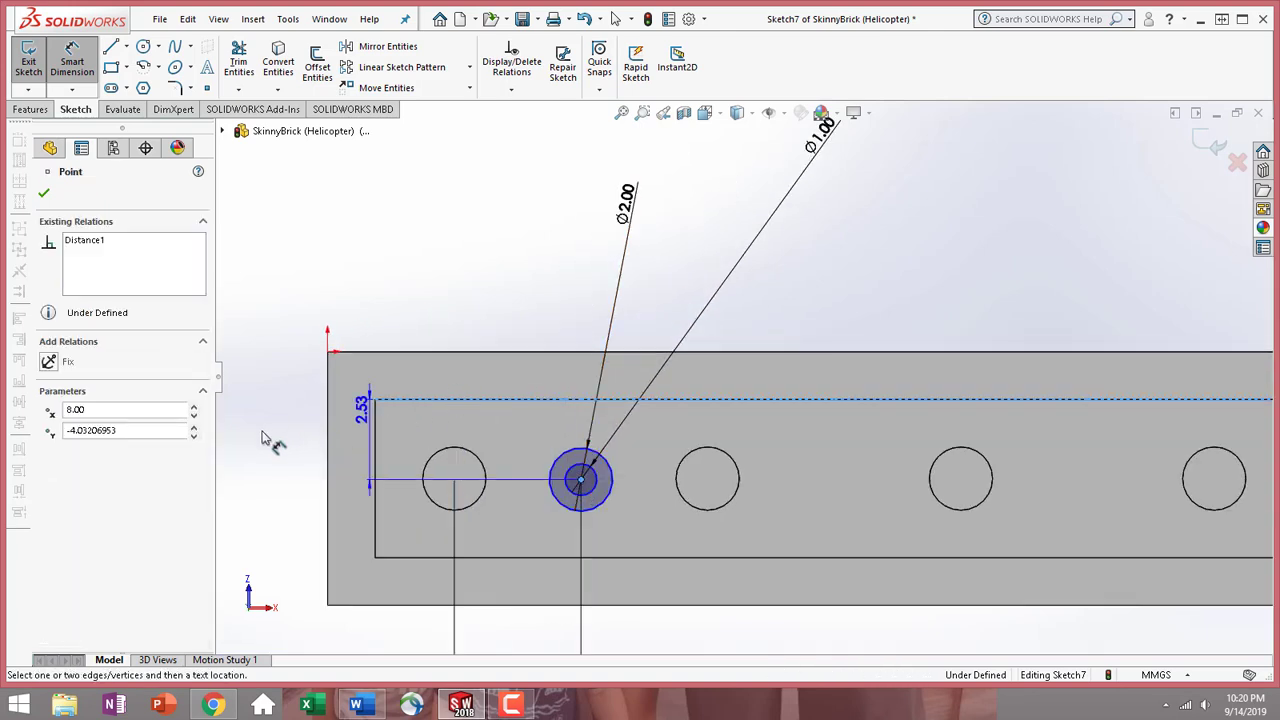
click(262, 436)
text(2.5)
key(Return)
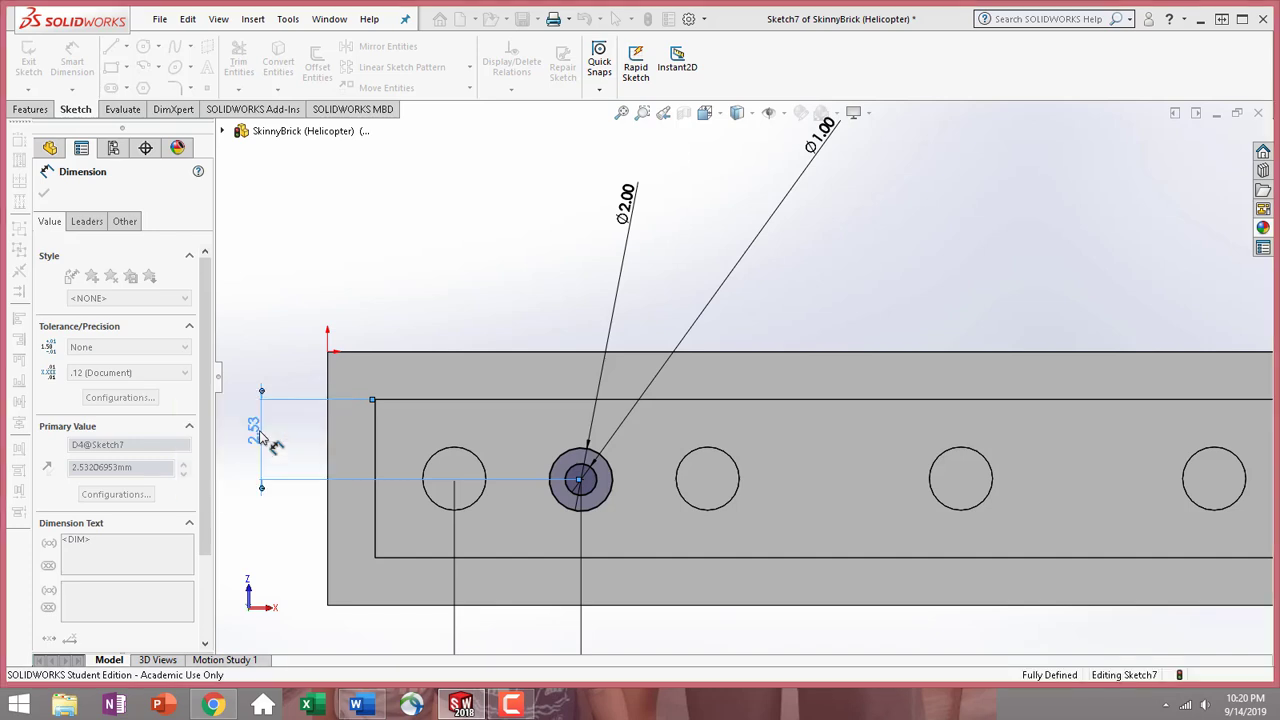
click(45, 196)
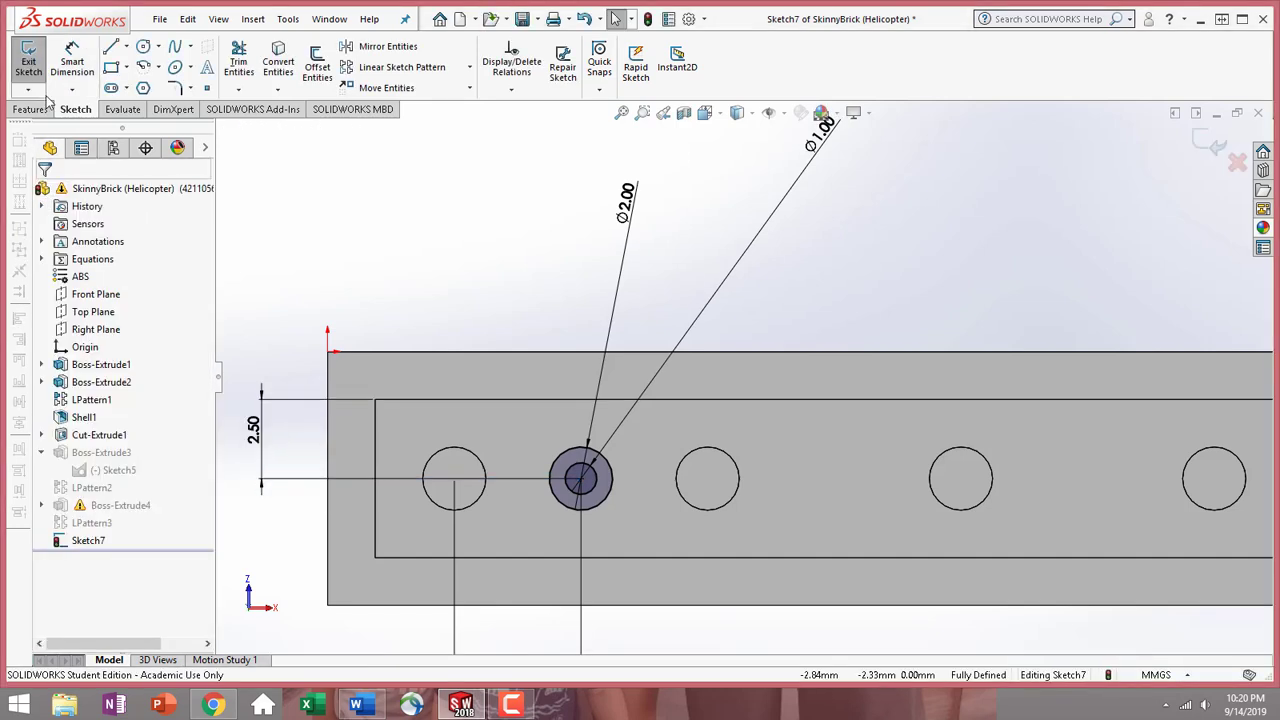
Extrude the ring profile as a boss Up To Surface, ending at the brick's bottom rim face, with the result merged
click(30, 109)
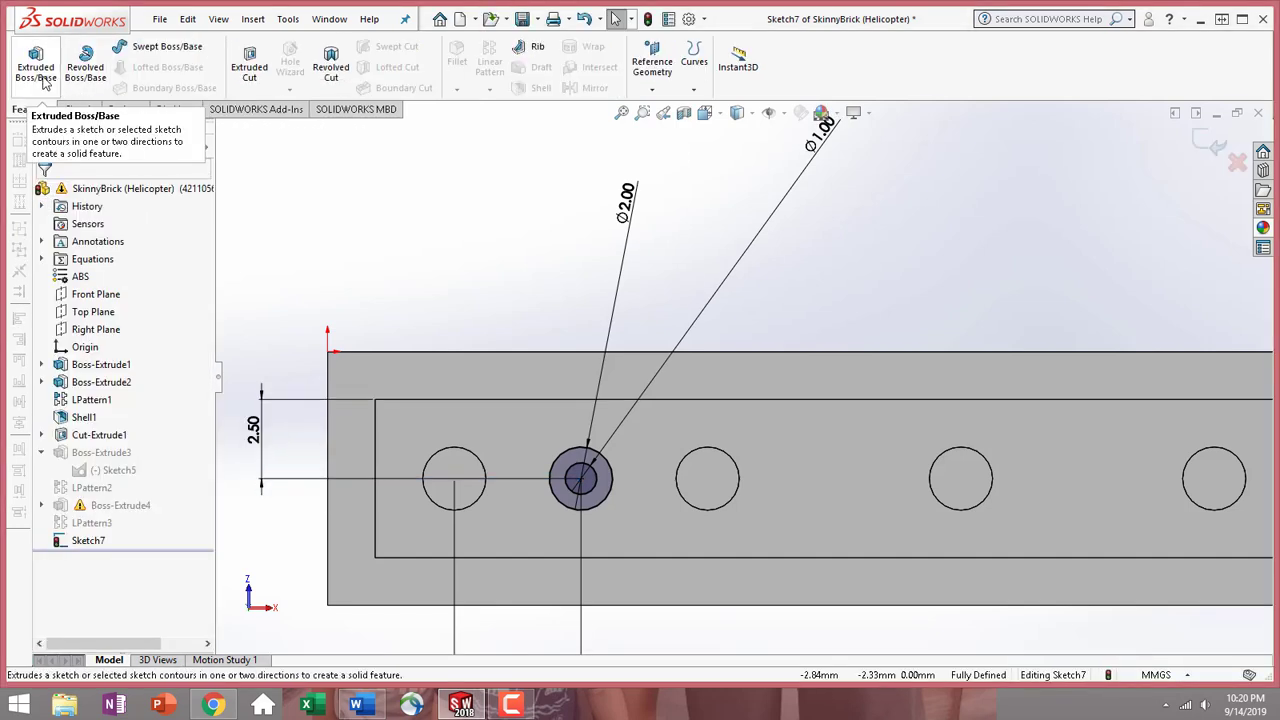
click(36, 66)
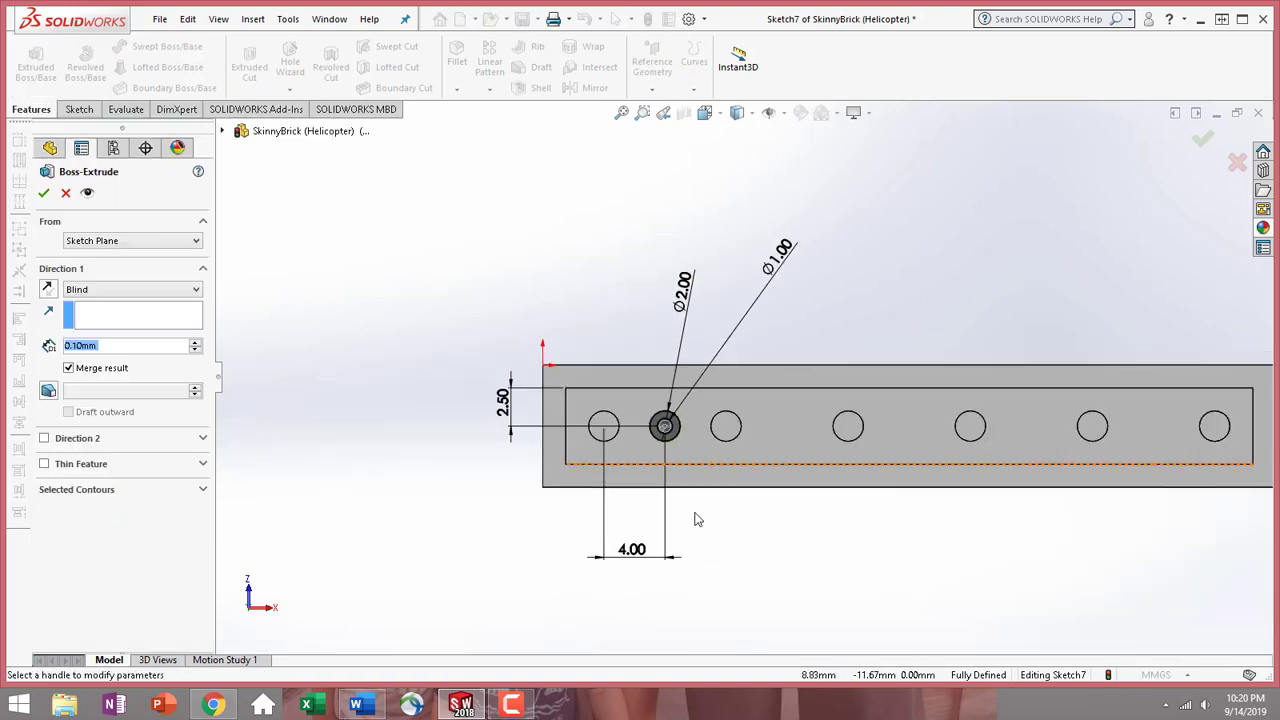
click(145, 289)
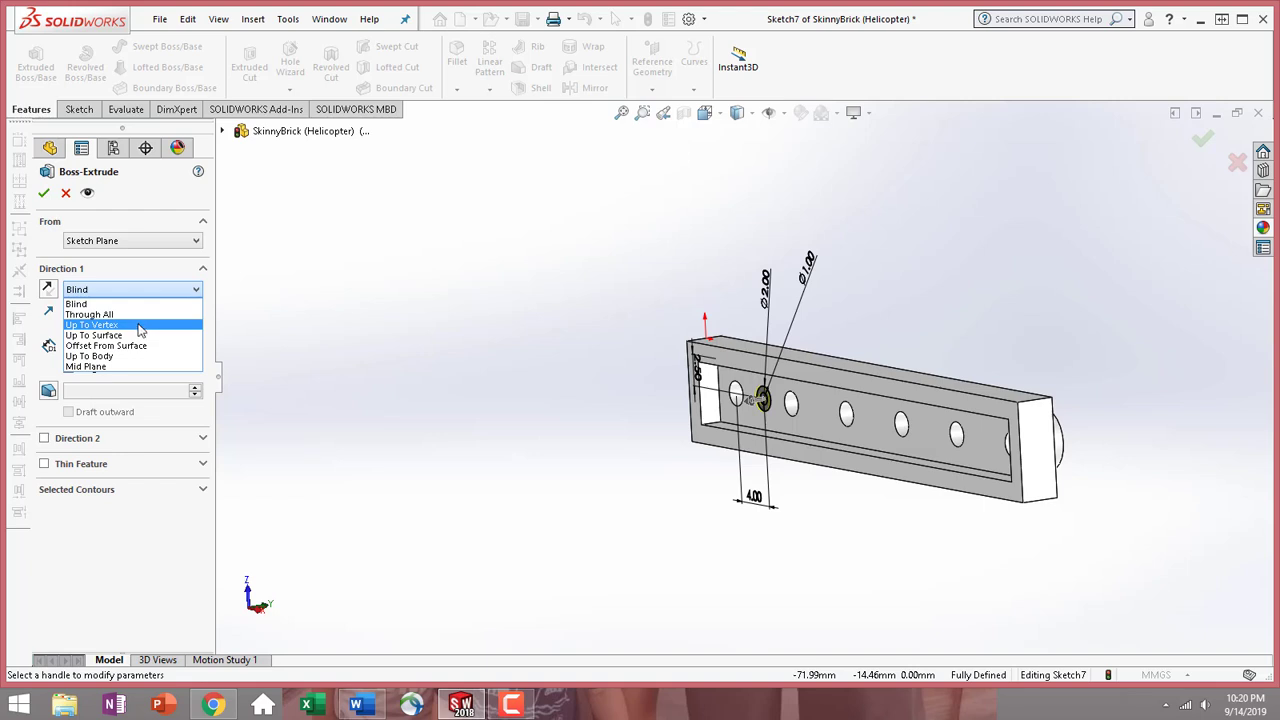
click(142, 336)
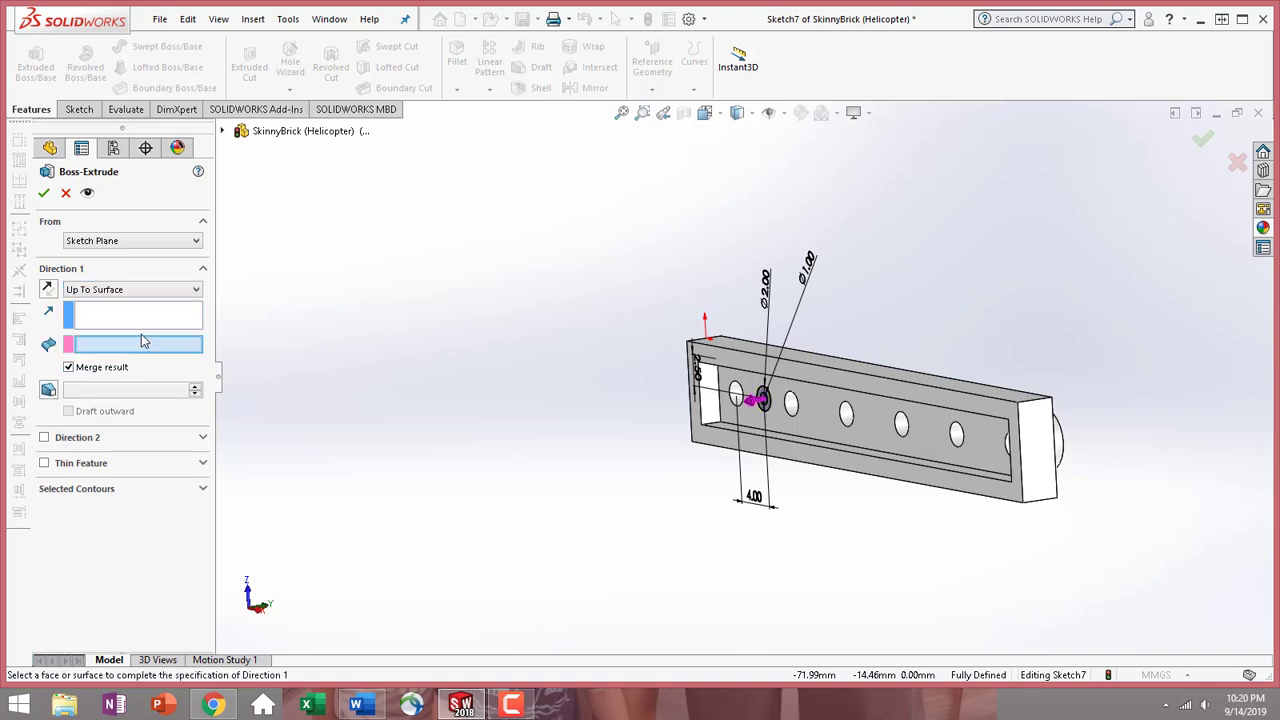
click(722, 447)
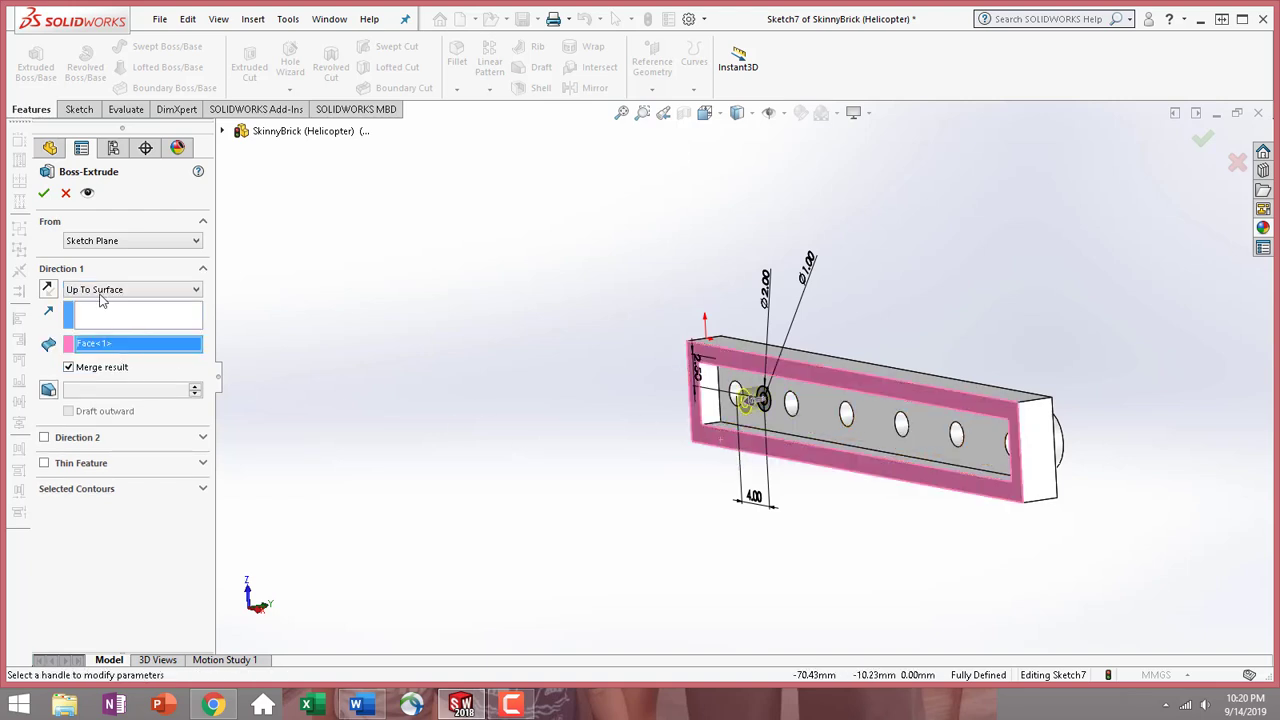
click(43, 193)
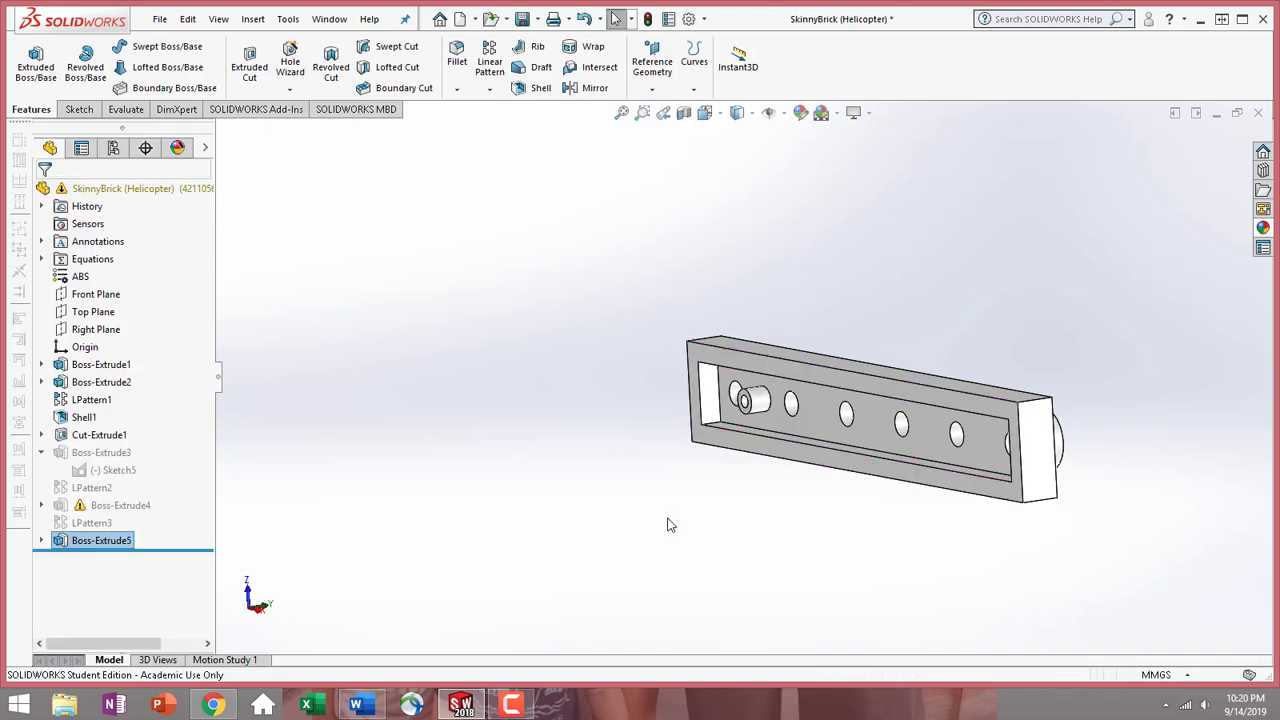
Create a linear pattern of the new hollow post along the long inner edge with 8 mm spacing and 5 instances
middle_drag(669, 523, 734, 506)
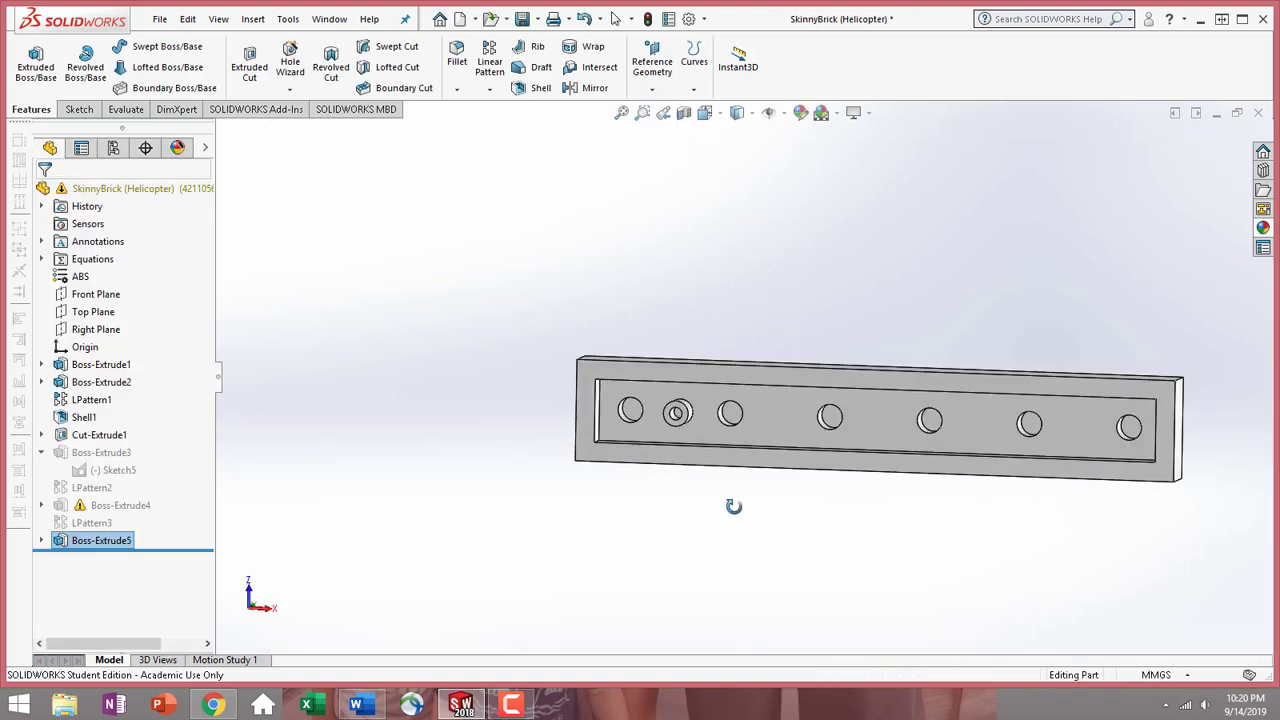
click(489, 62)
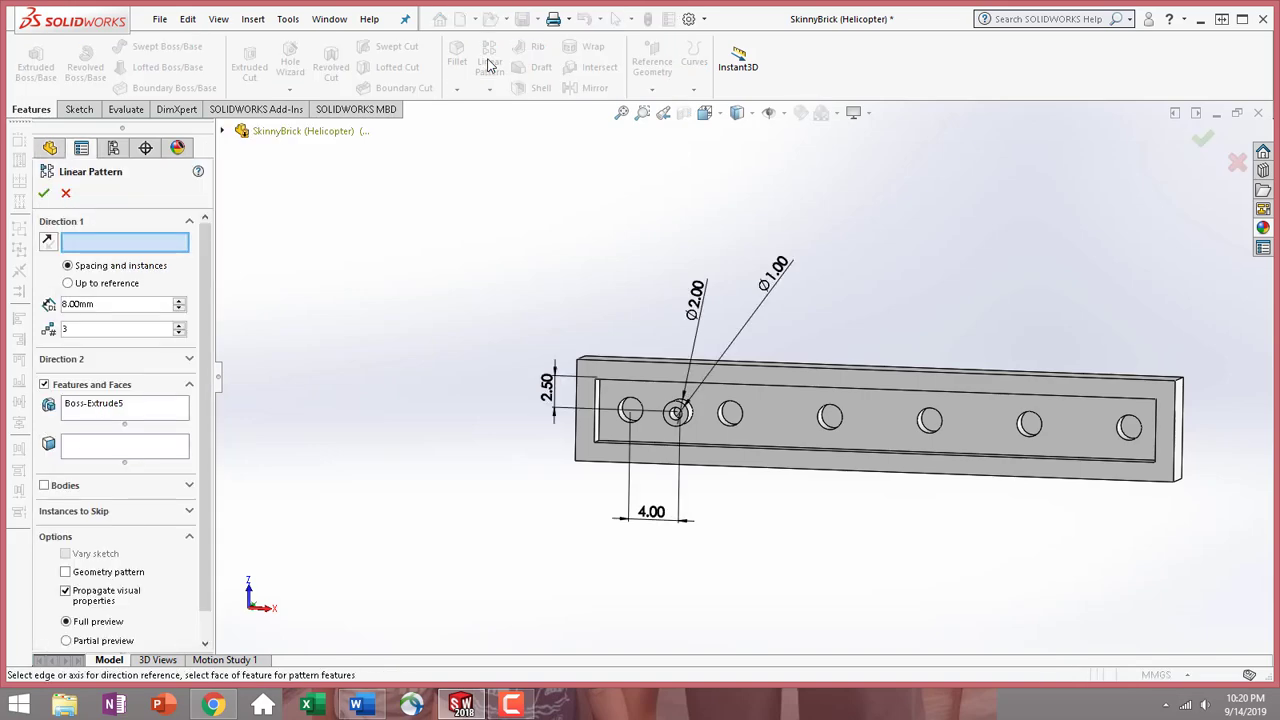
middle_drag(870, 426, 840, 400)
scroll(853, 383, down, 3)
click(853, 383)
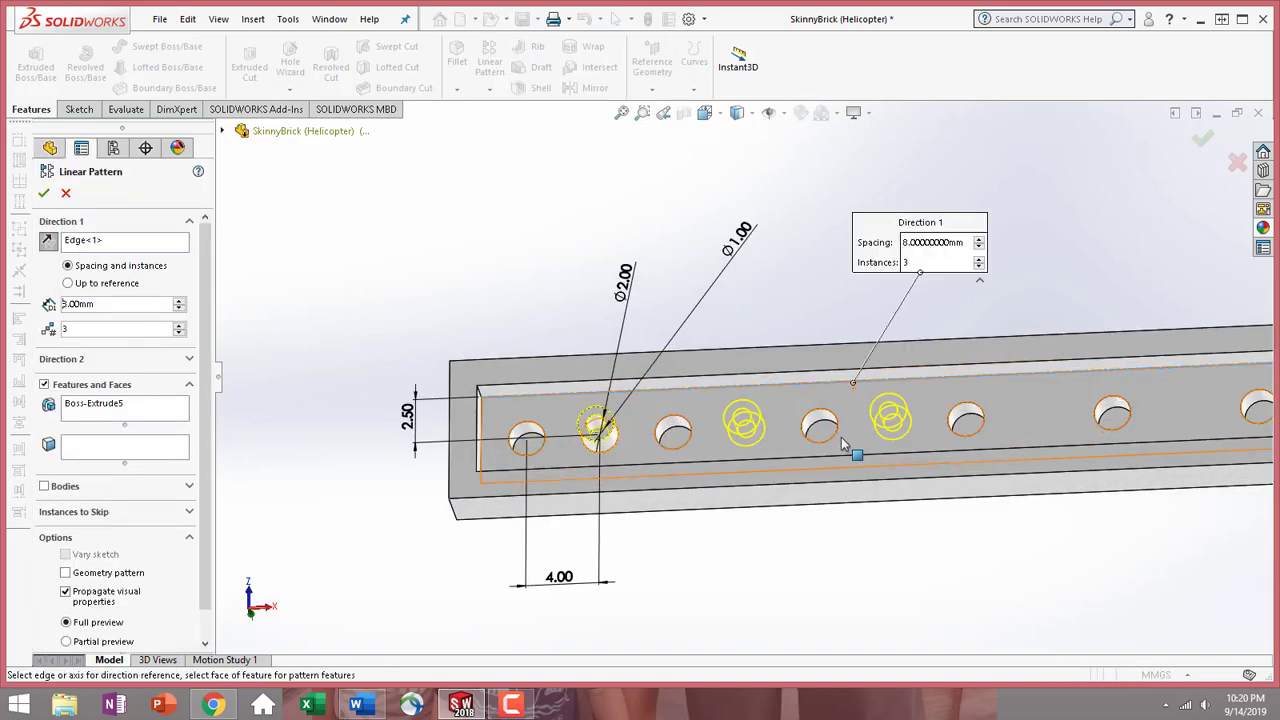
scroll(853, 383, up, 3)
middle_drag(812, 465, 821, 525)
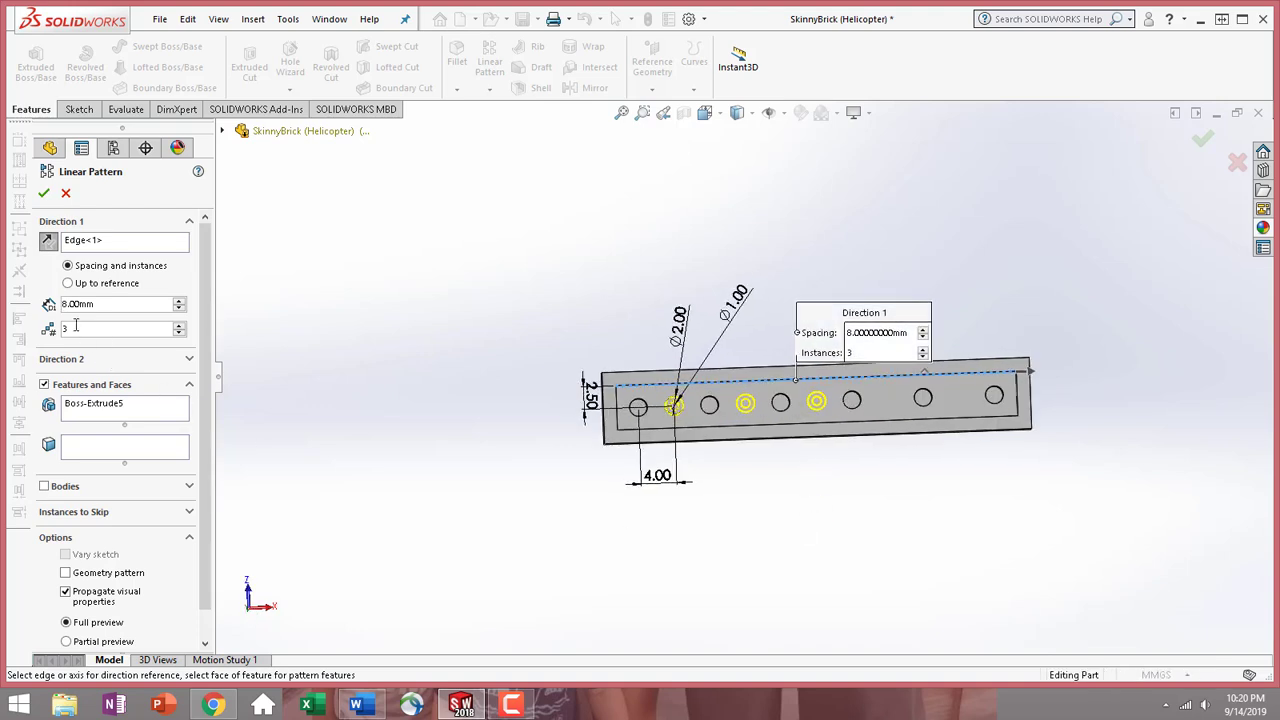
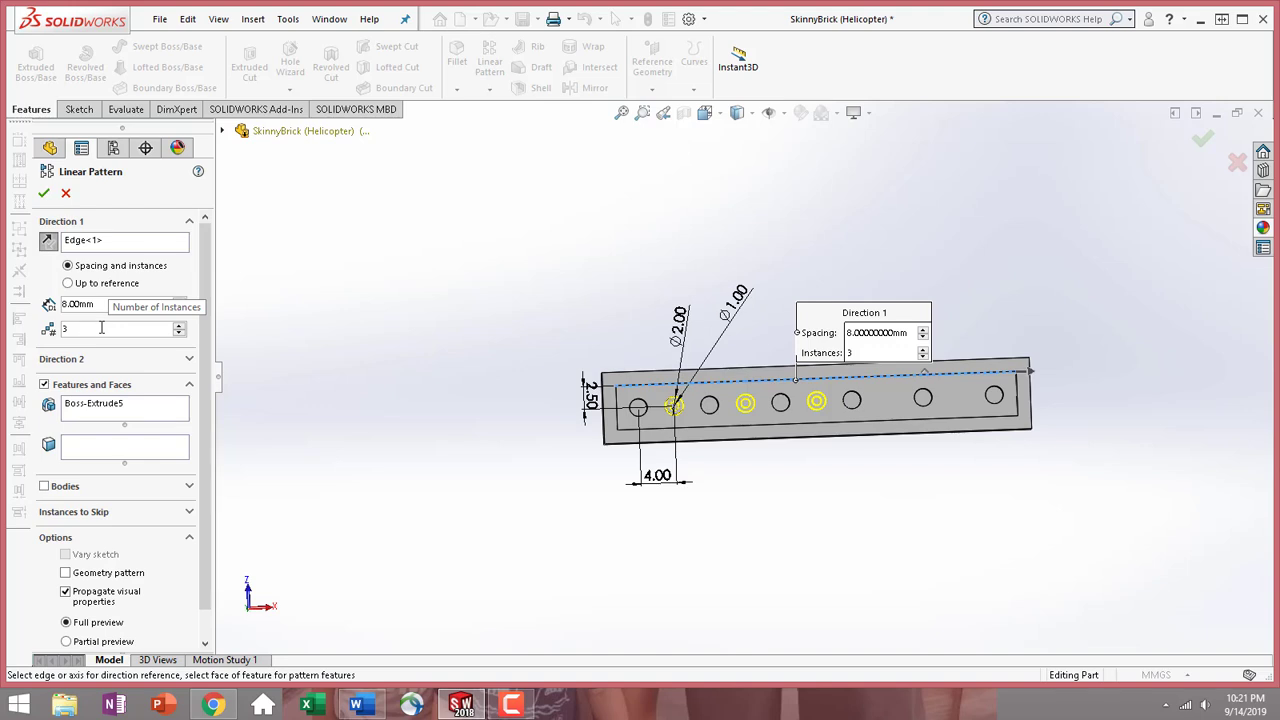
text(5)
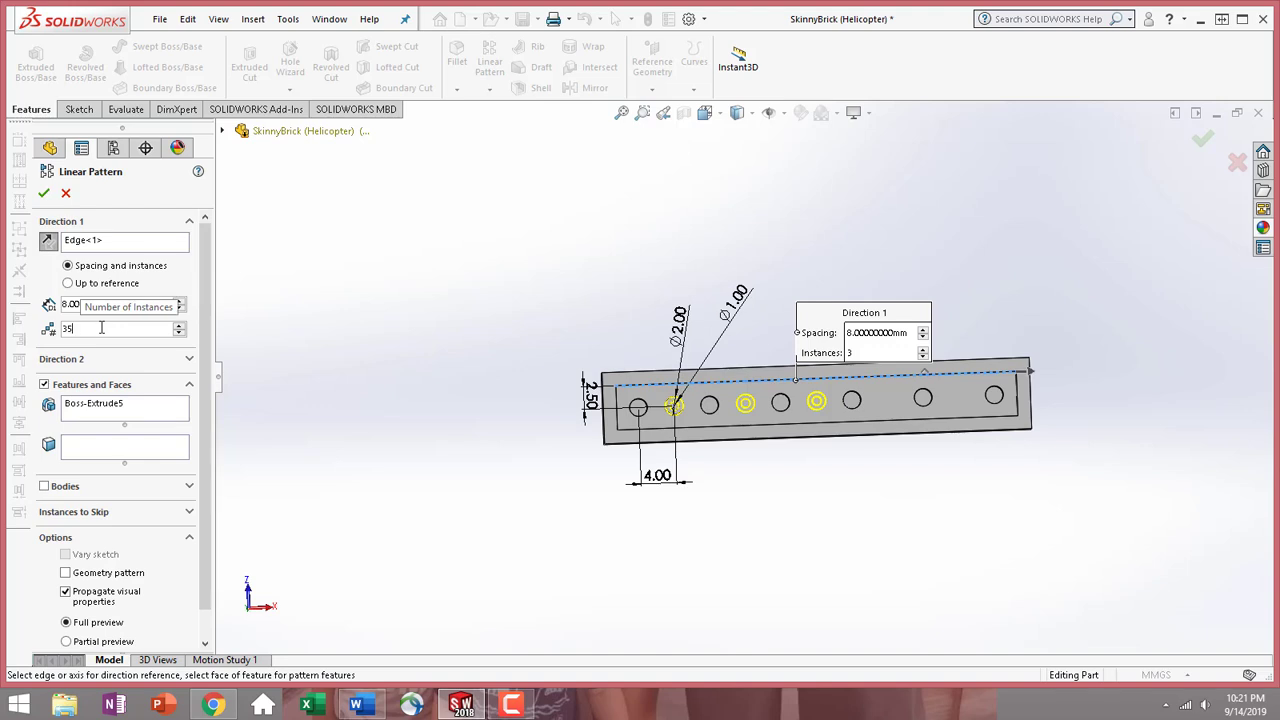
key(BackSpace)
key(BackSpace)
text(5)
click(45, 196)
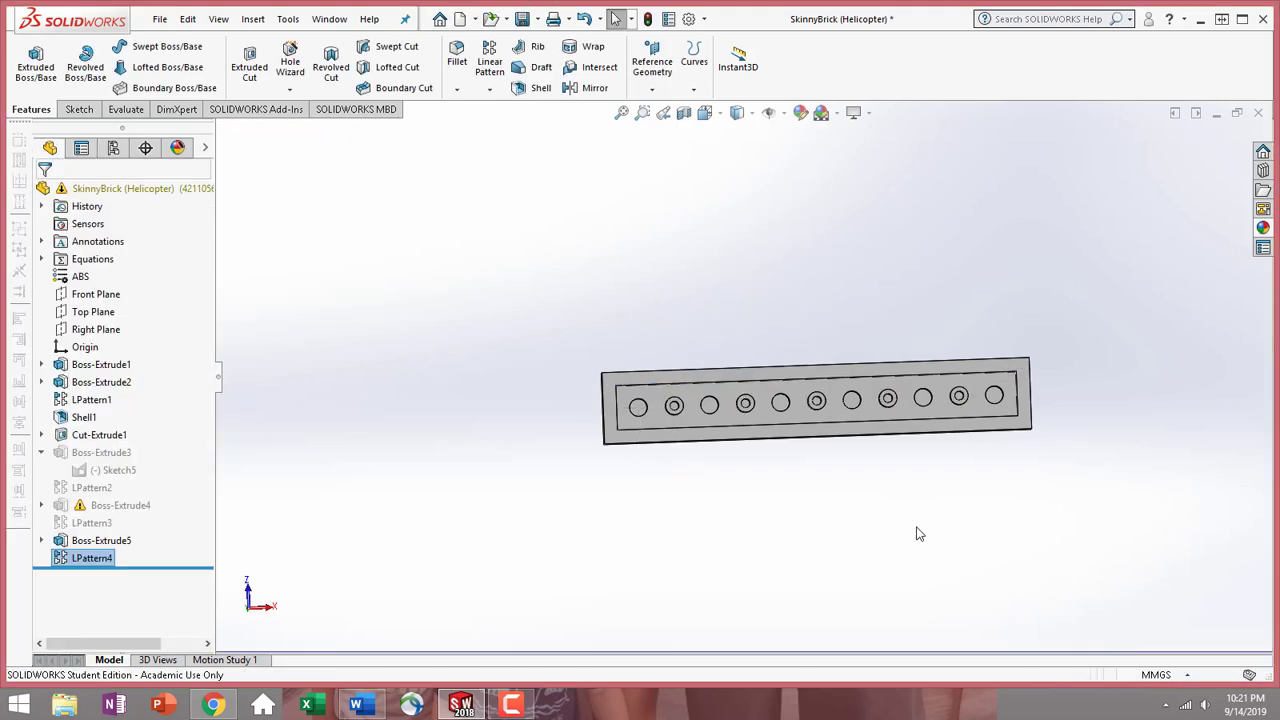
Recolour the whole part light grey (RGB 192, 192, 192) for this display state only
middle_drag(918, 533, 532, 371)
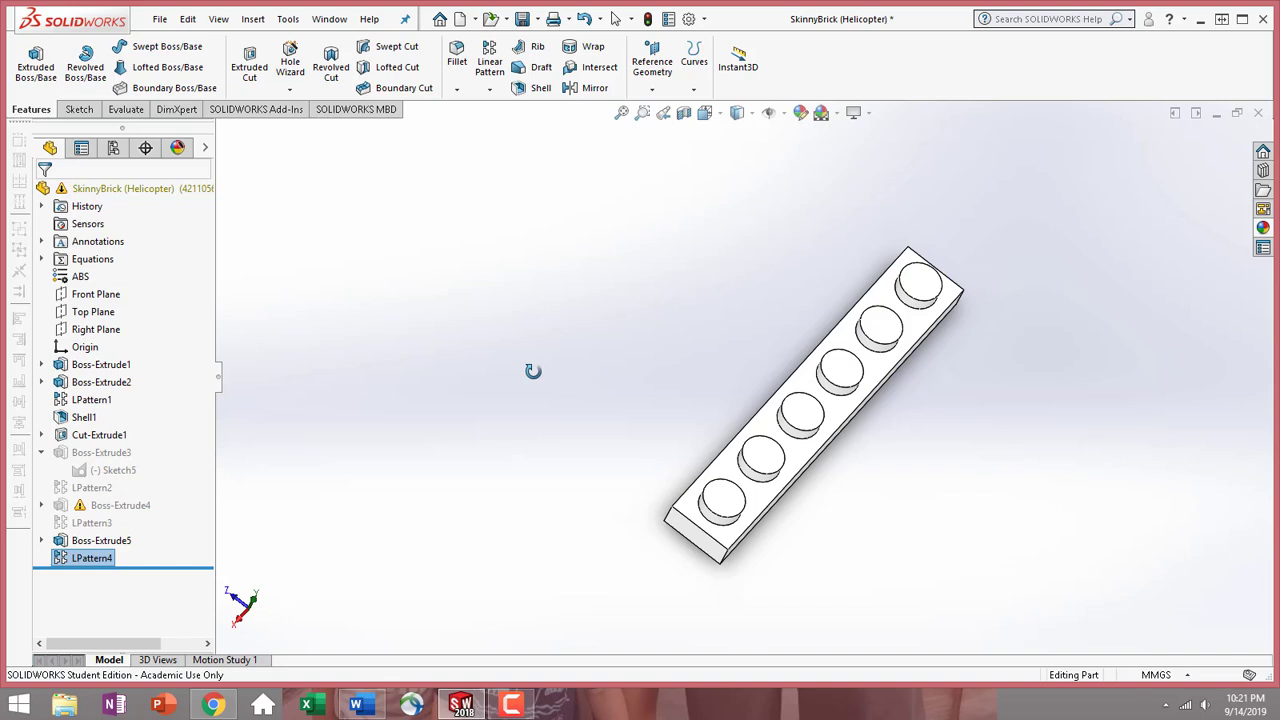
click(842, 406)
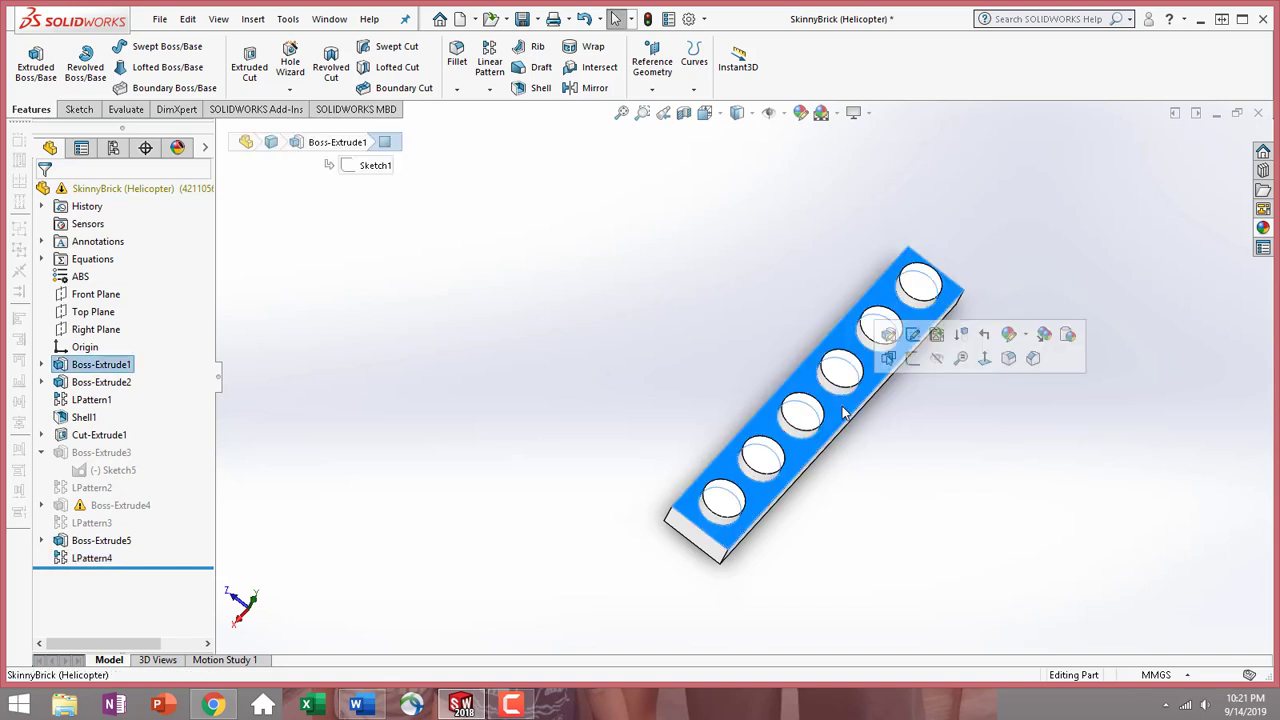
click(1013, 336)
click(1040, 425)
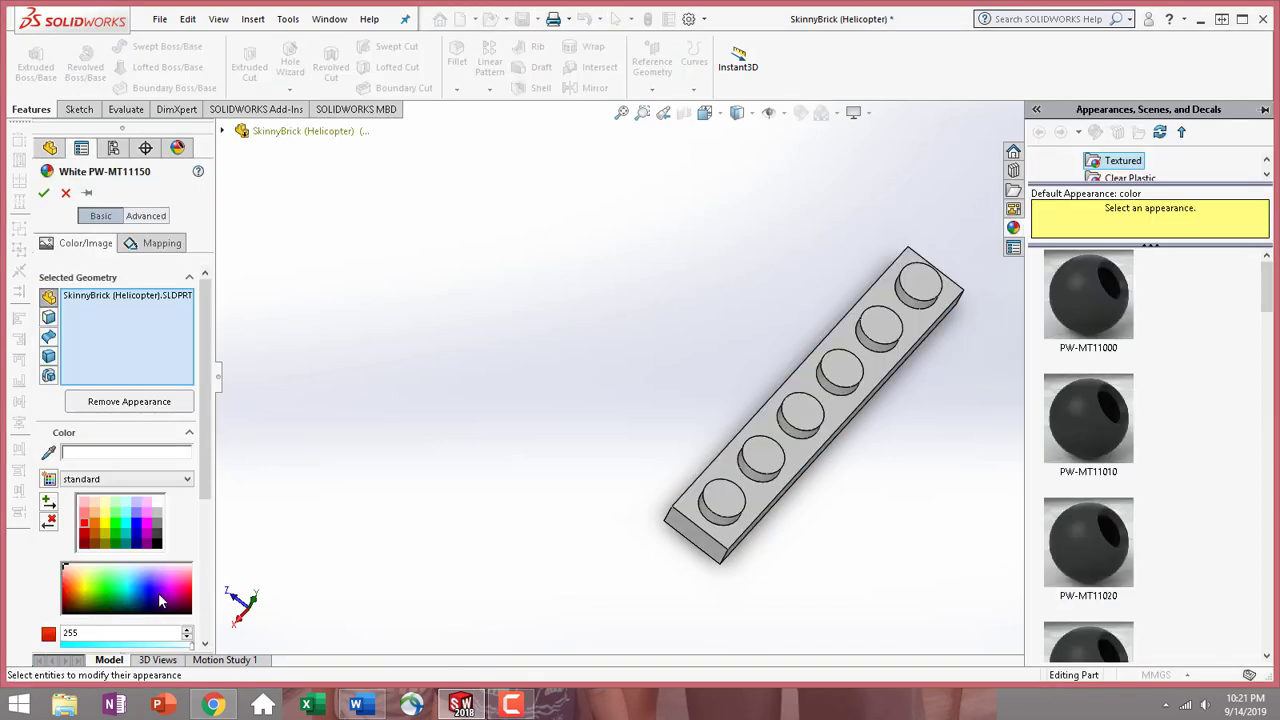
click(158, 527)
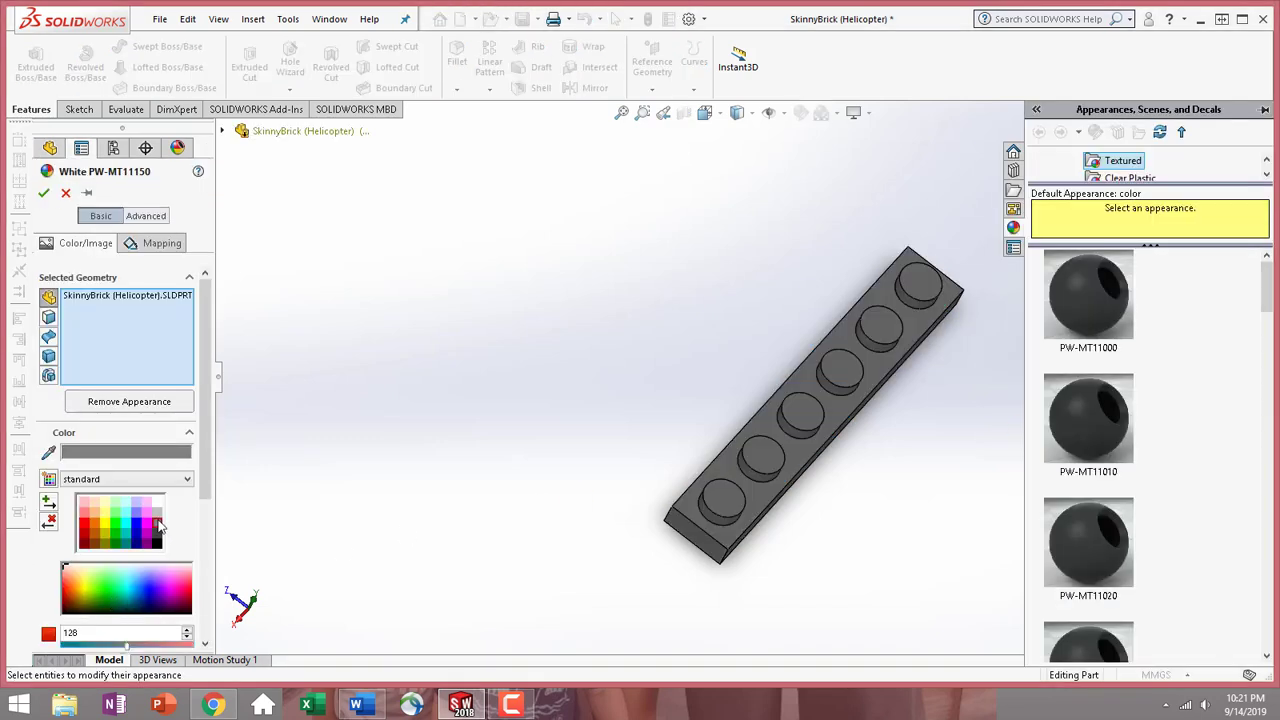
click(157, 514)
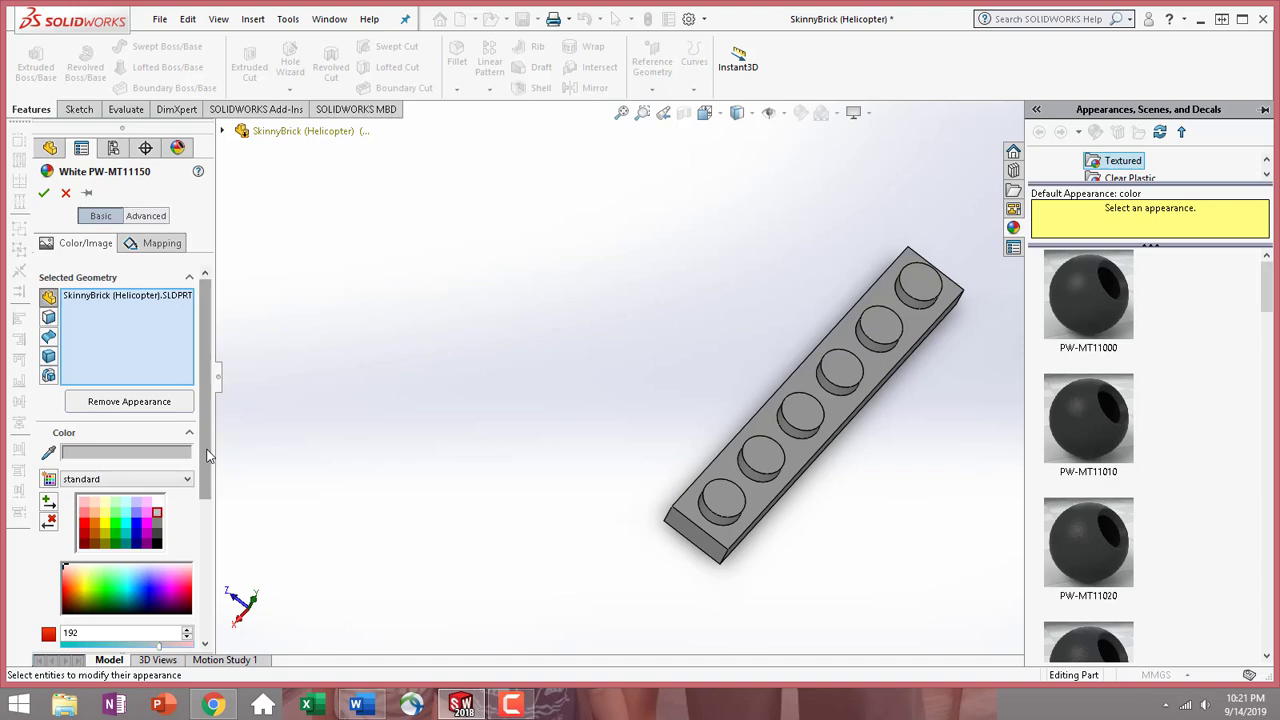
scroll(130, 530, down, 3)
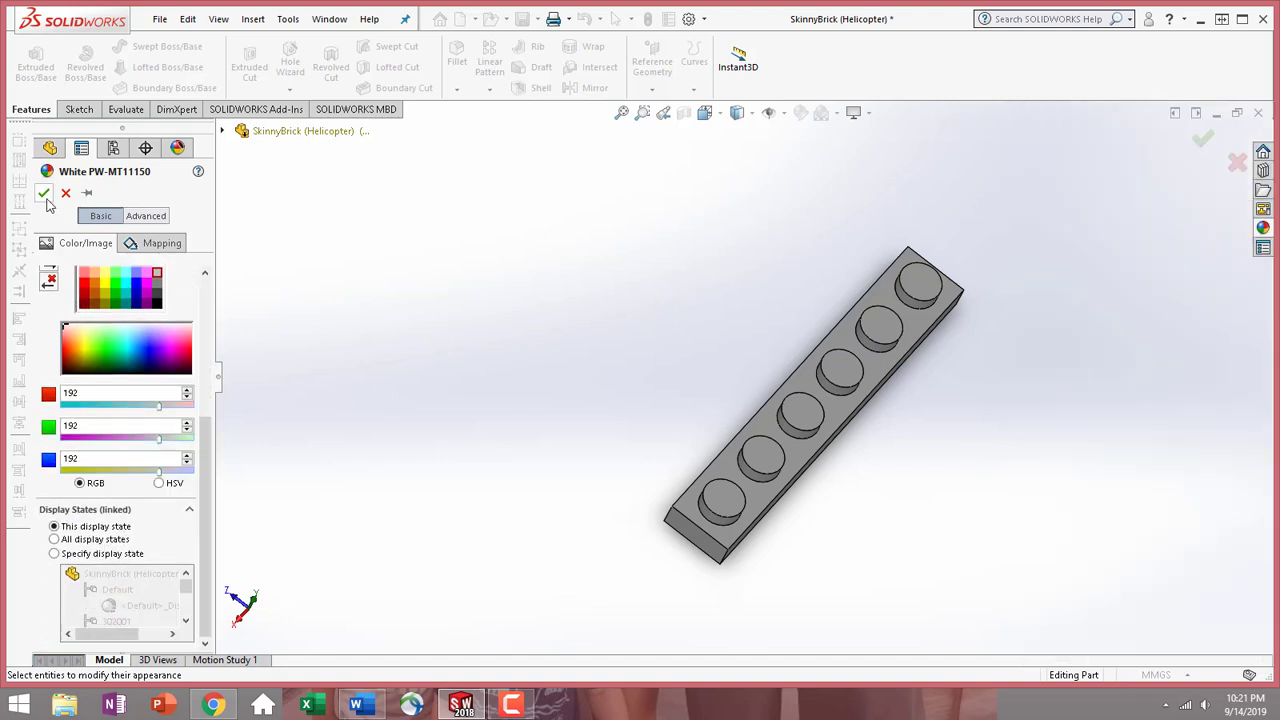
click(44, 194)
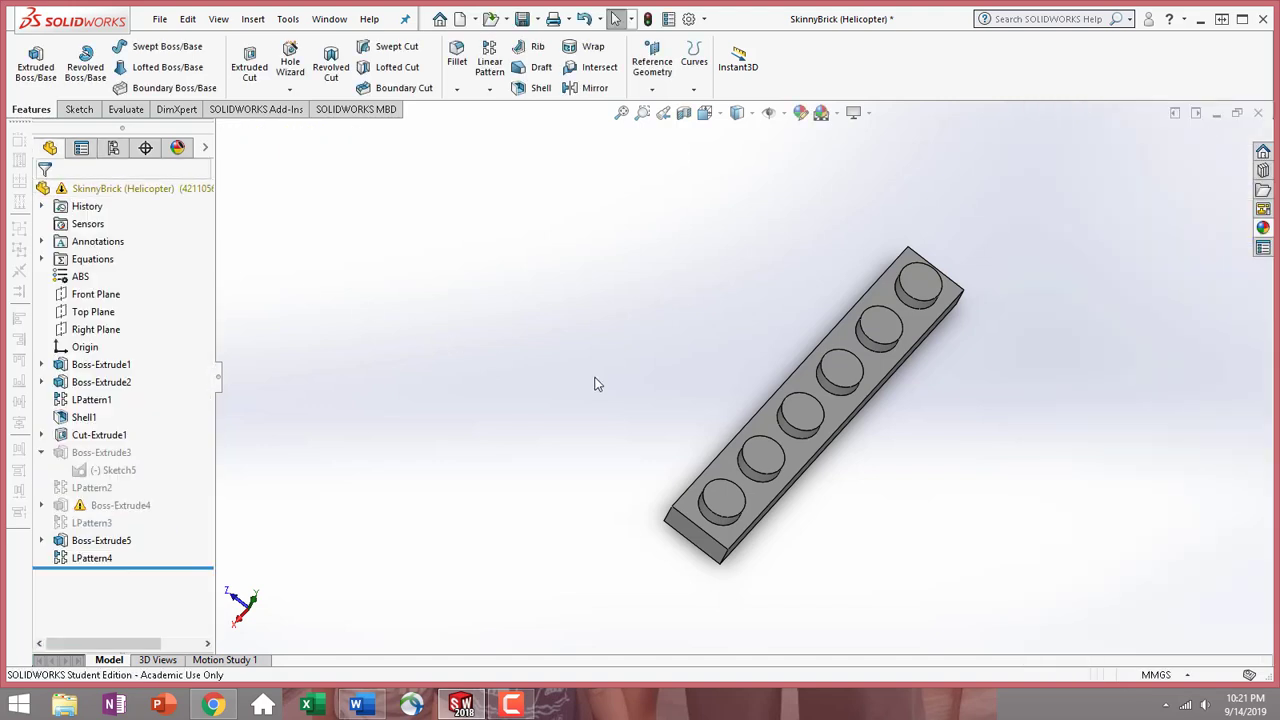
Suppress the sketch with missing references under the suppressed Boss-Extrude4 feature and save the part
click(113, 148)
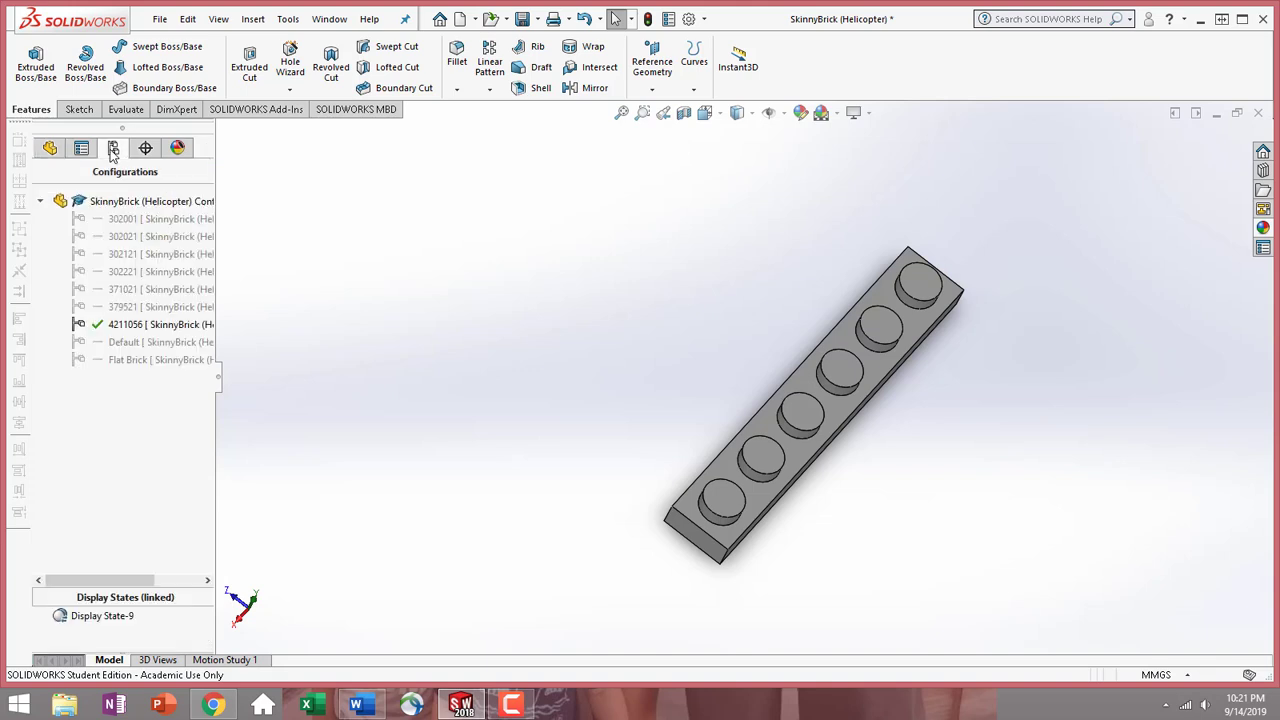
click(50, 148)
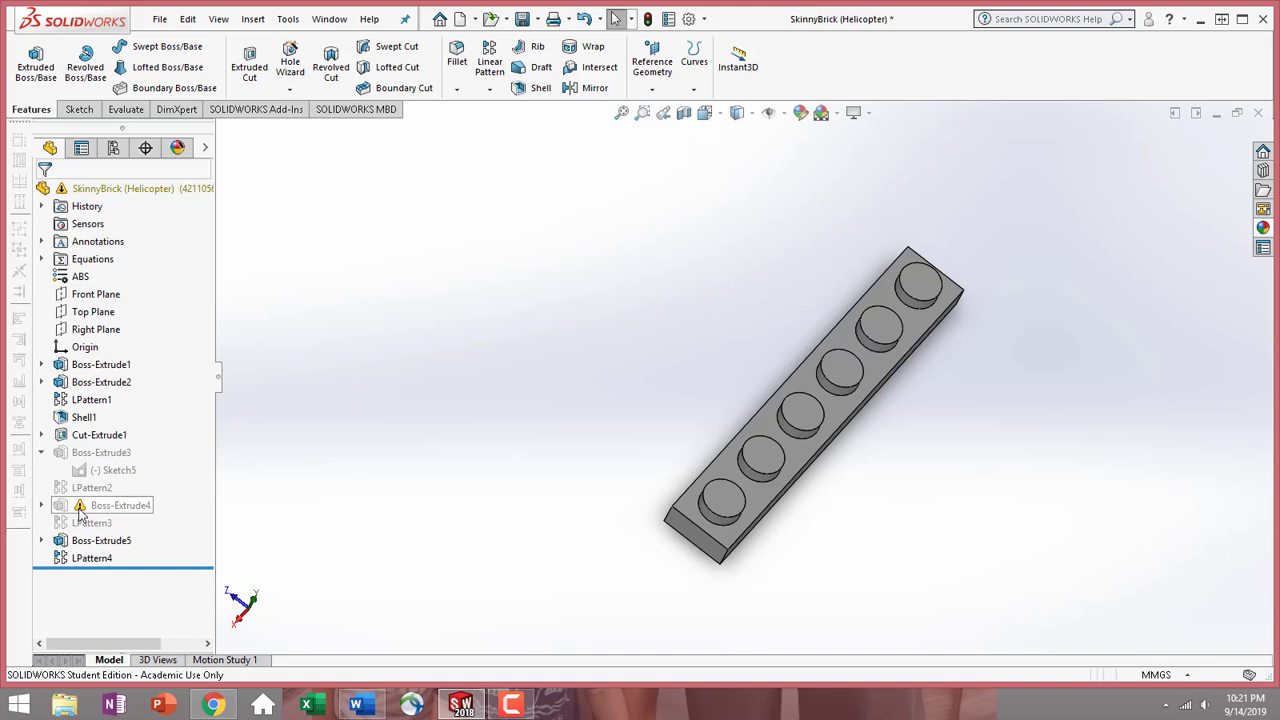
double_click(79, 509)
click(114, 529)
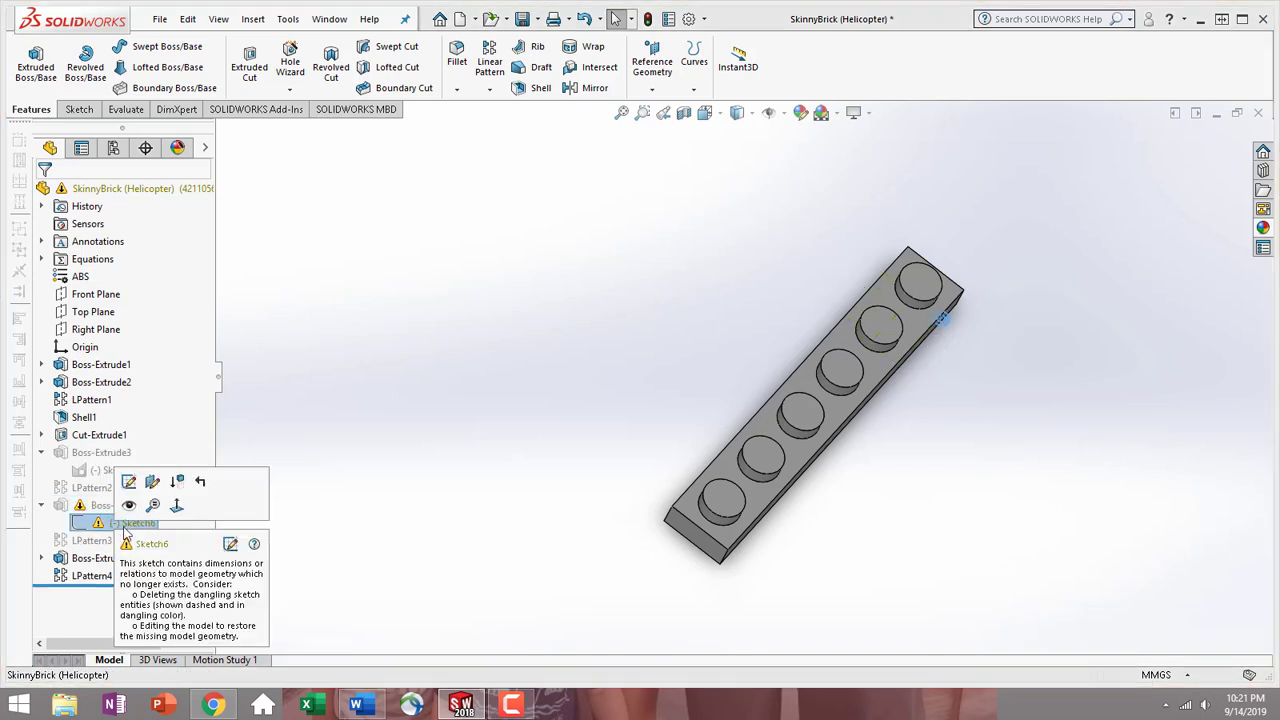
click(180, 483)
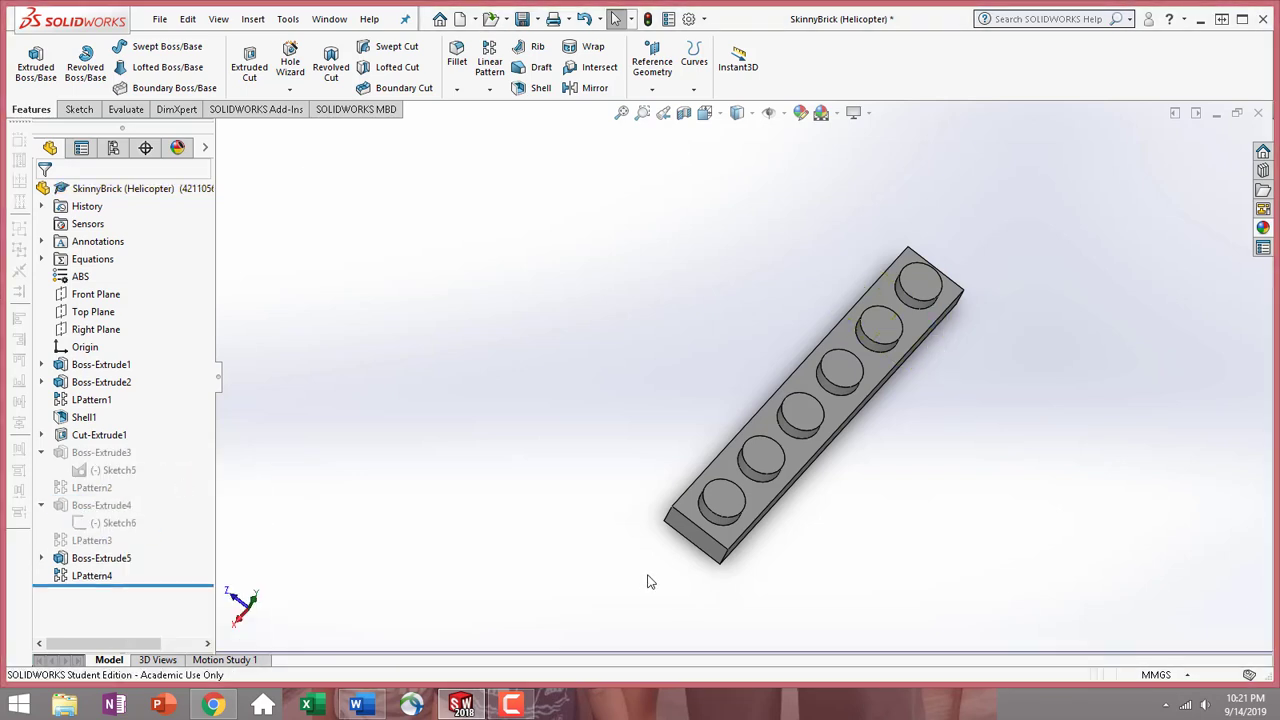
middle_drag(688, 510, 549, 389)
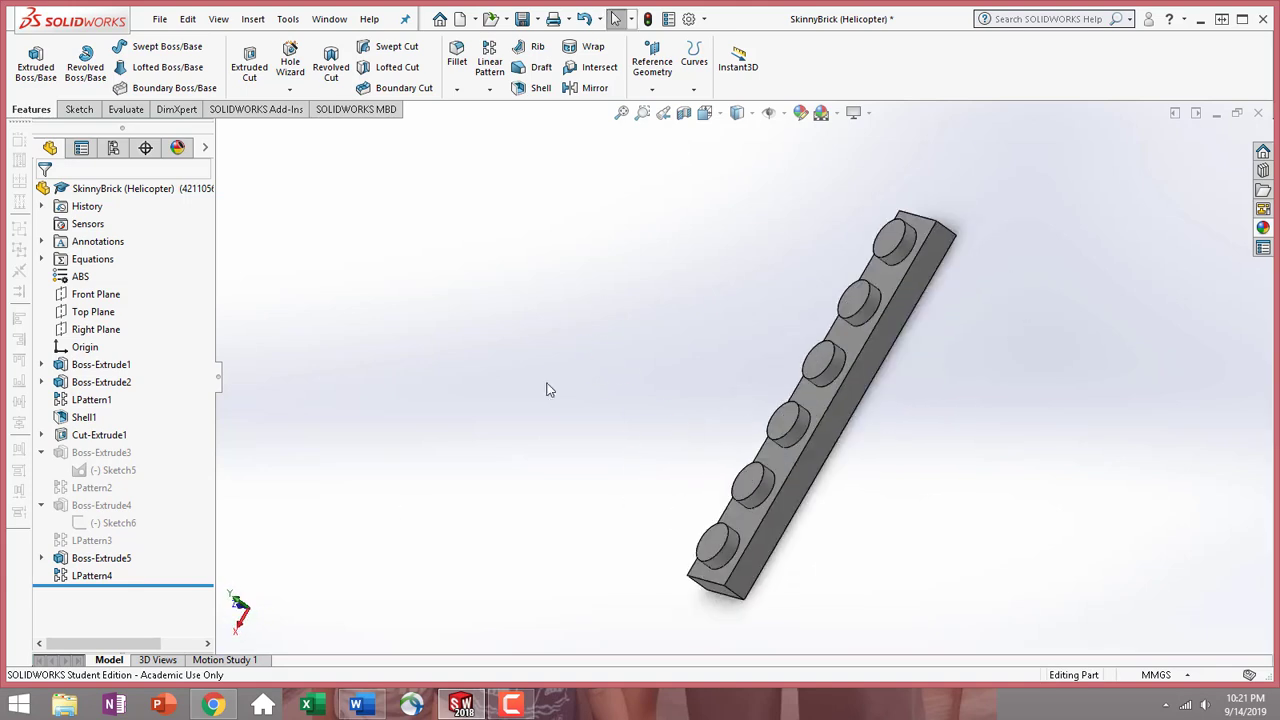
click(158, 21)
click(178, 196)
Activate the 379521 configuration, then review and accept its Length and Width global variables in the equations
click(113, 148)
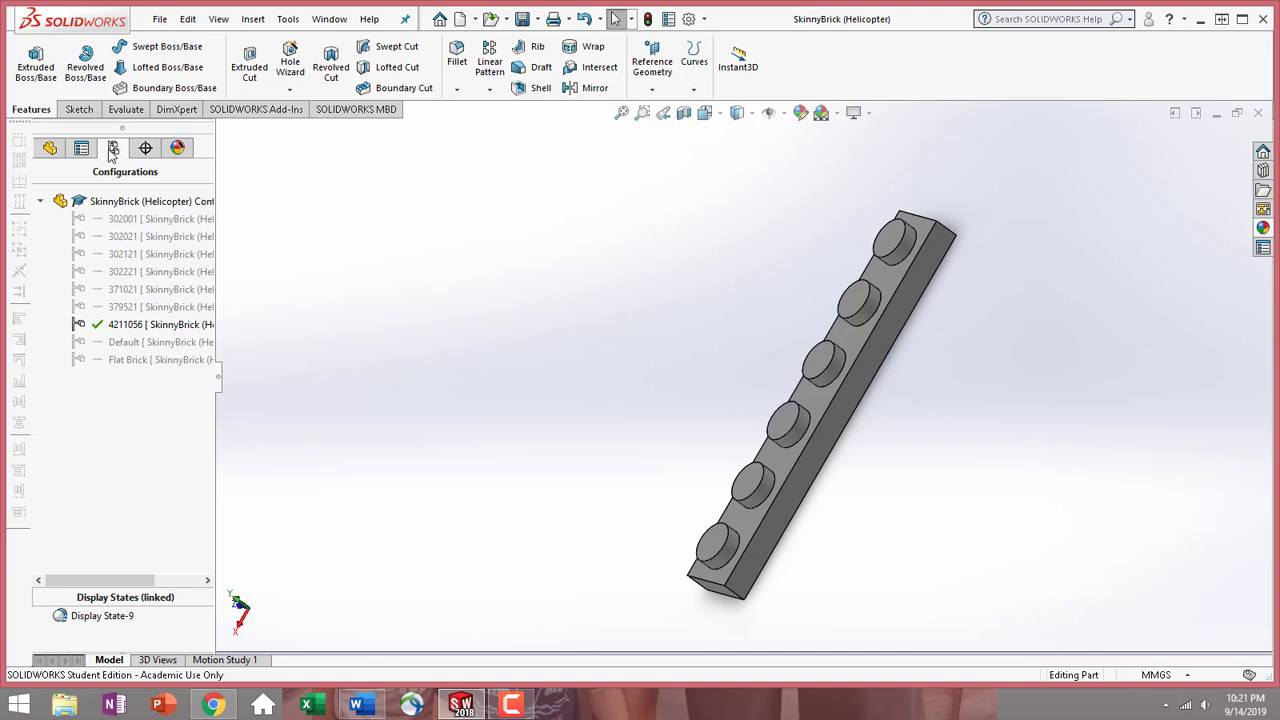
double_click(156, 342)
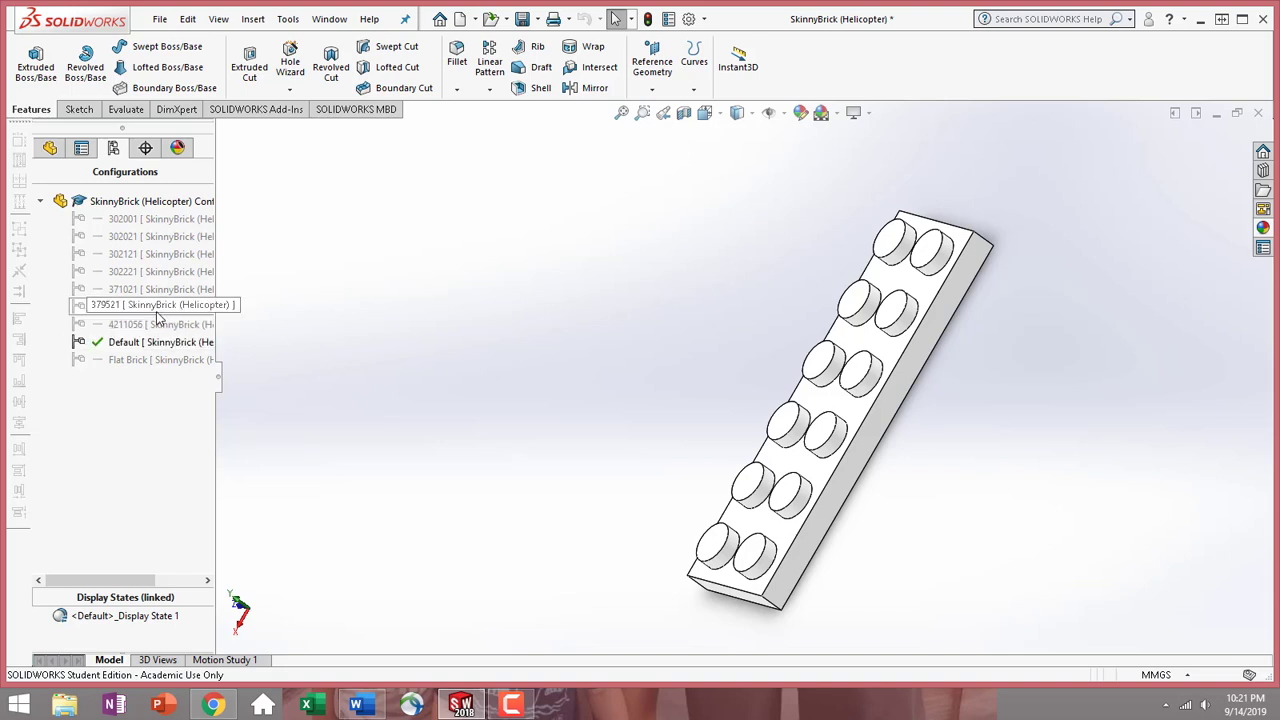
double_click(156, 307)
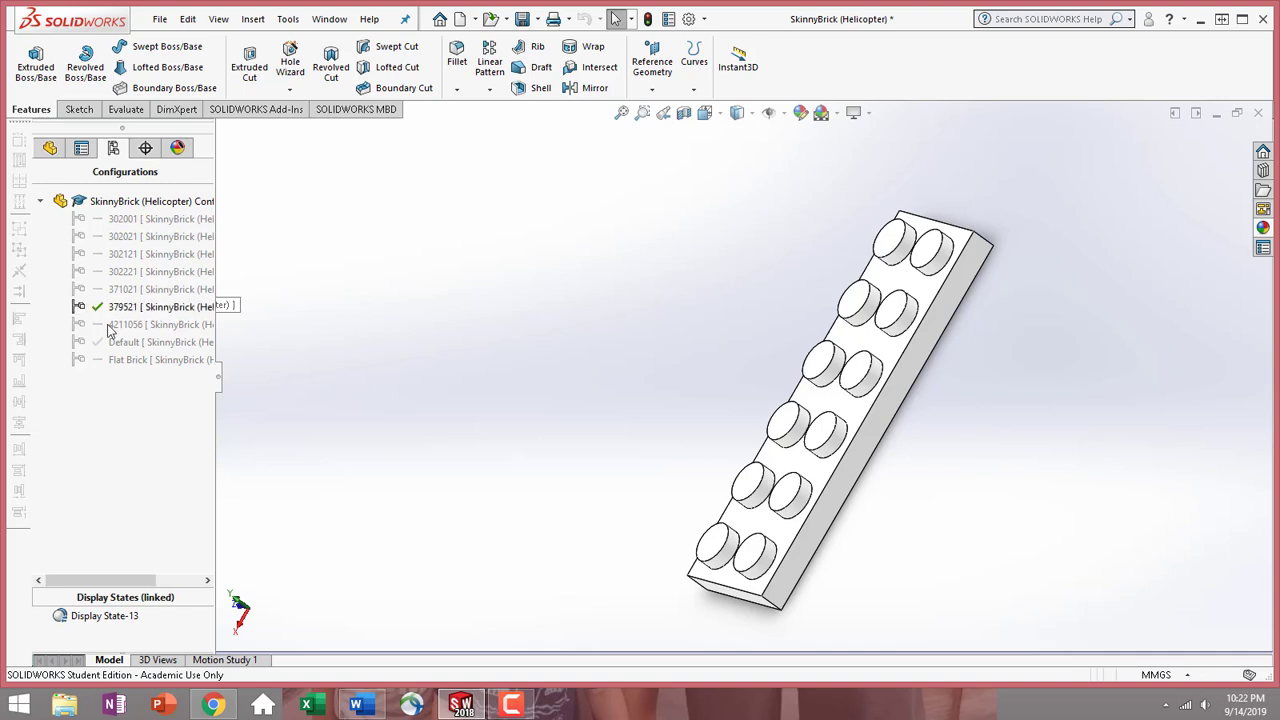
click(49, 148)
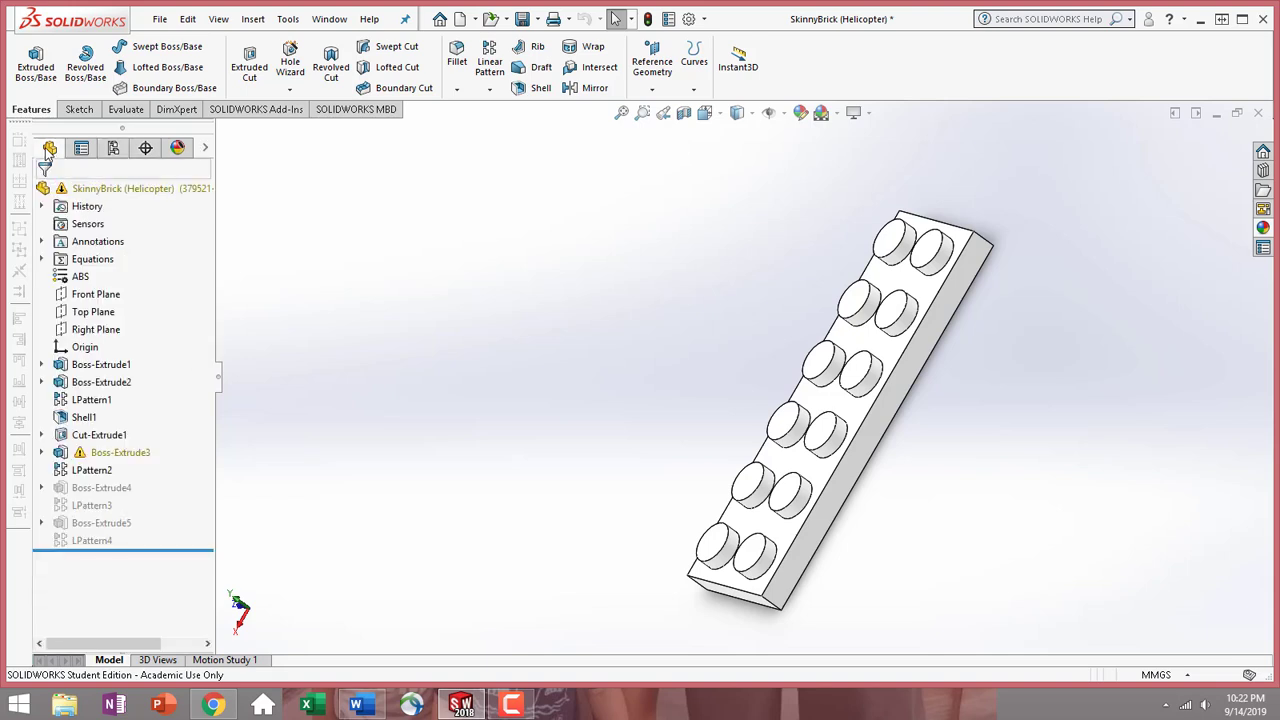
click(92, 259)
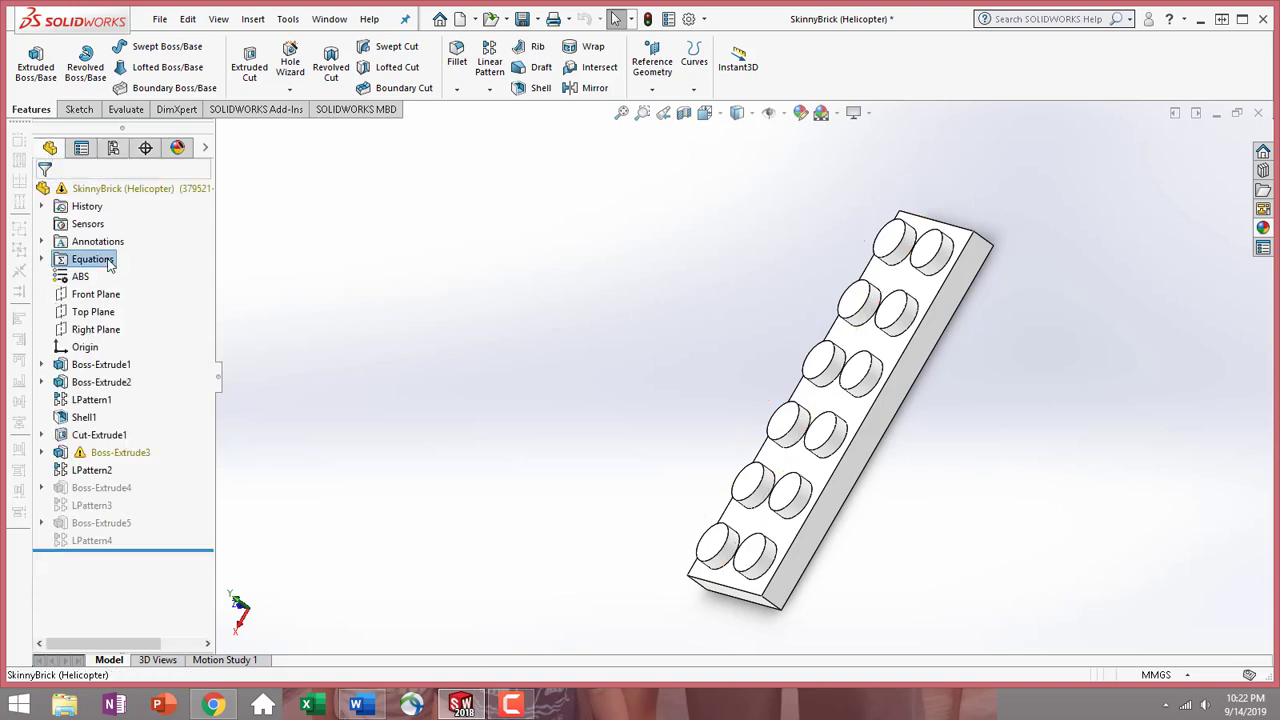
right_click(110, 263)
click(160, 269)
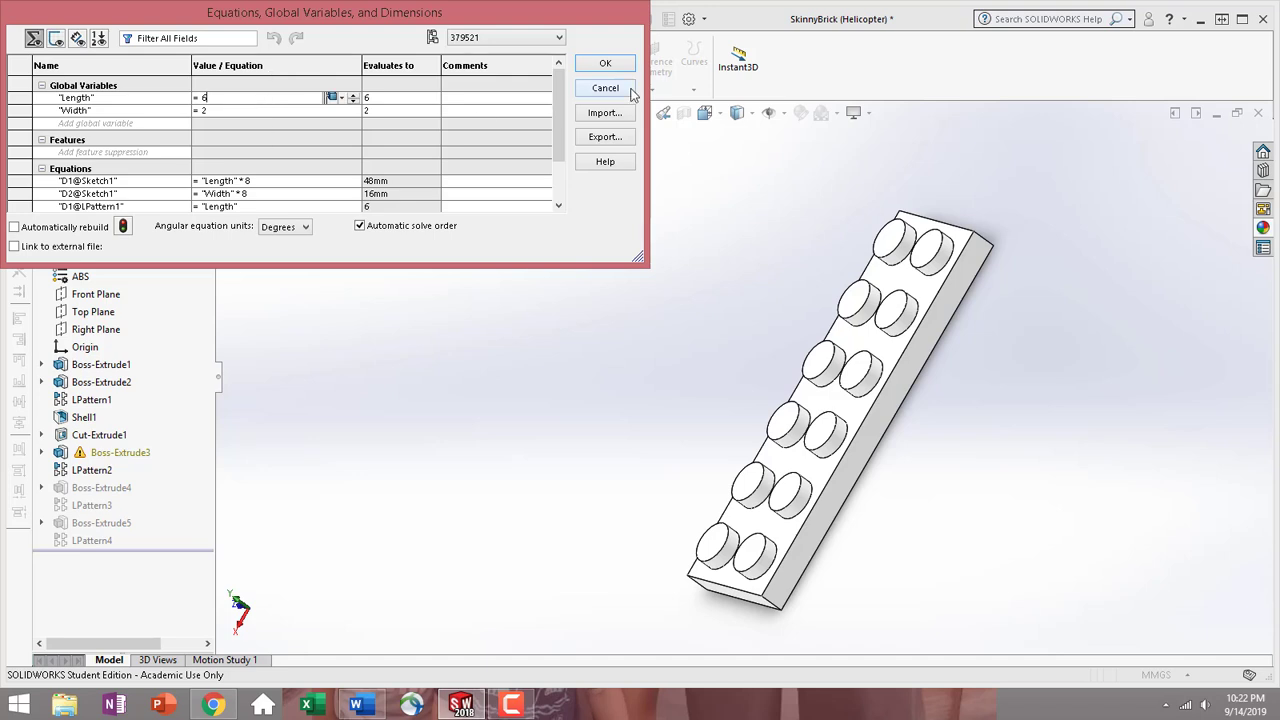
click(605, 63)
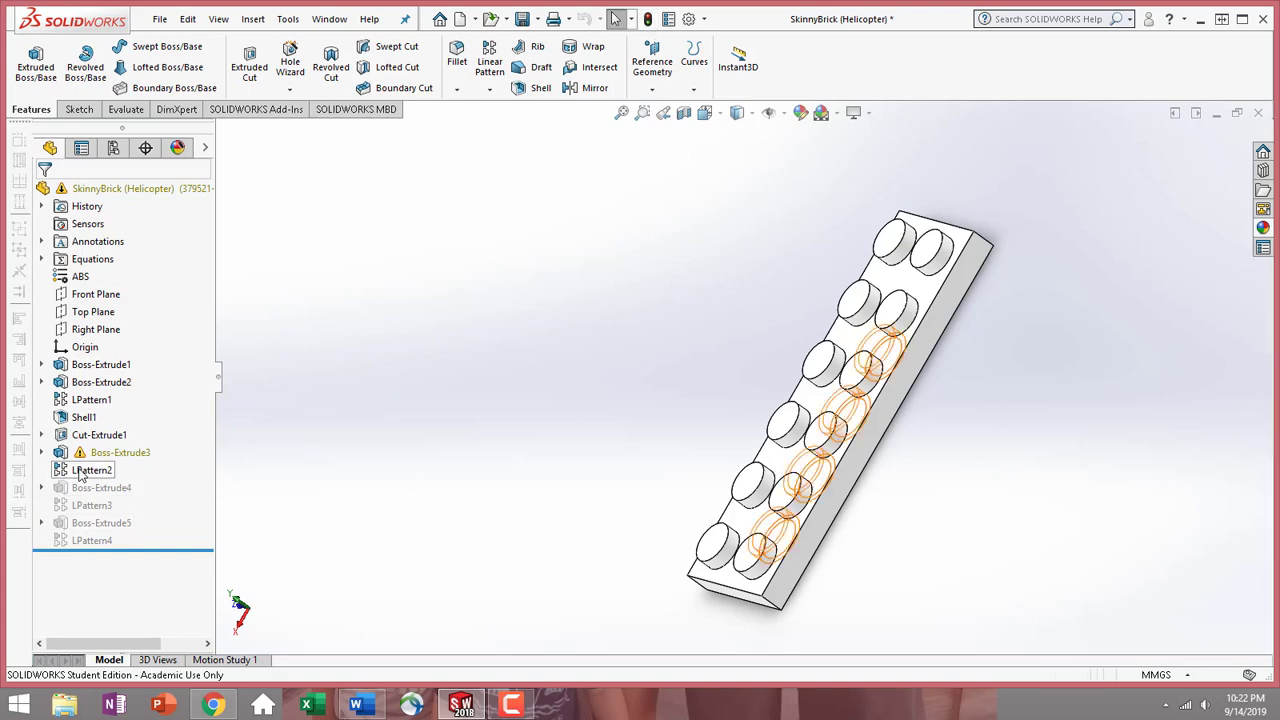
Reopen the sketch of the first underside hollow post, Boss-Extrude3, and exit it to rebuild the feature
middle_drag(688, 509, 850, 436)
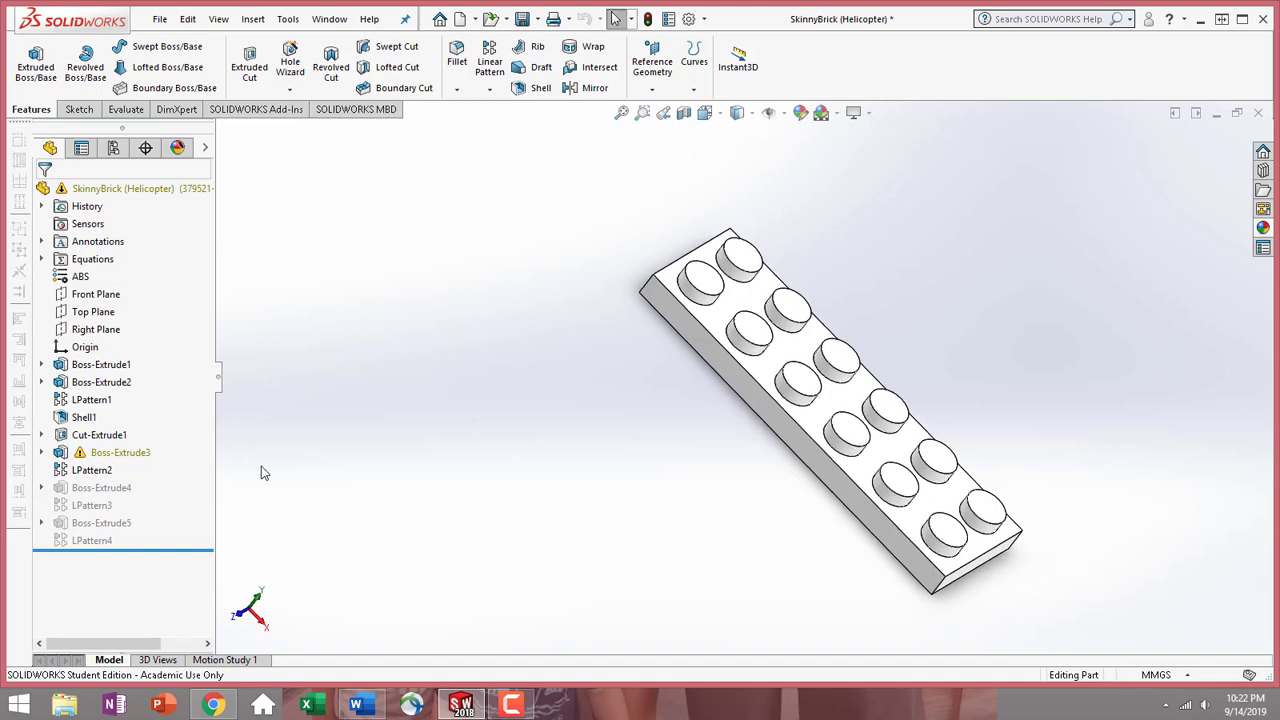
click(110, 456)
middle_drag(470, 400, 590, 217)
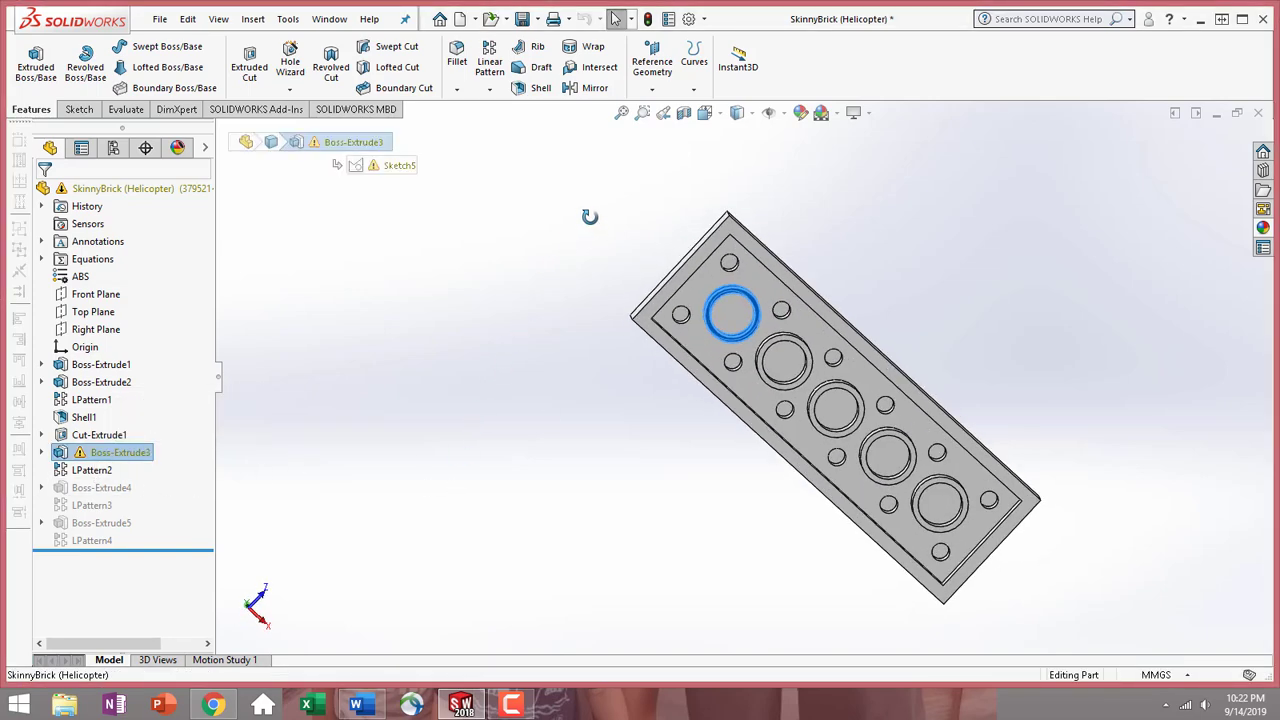
click(43, 455)
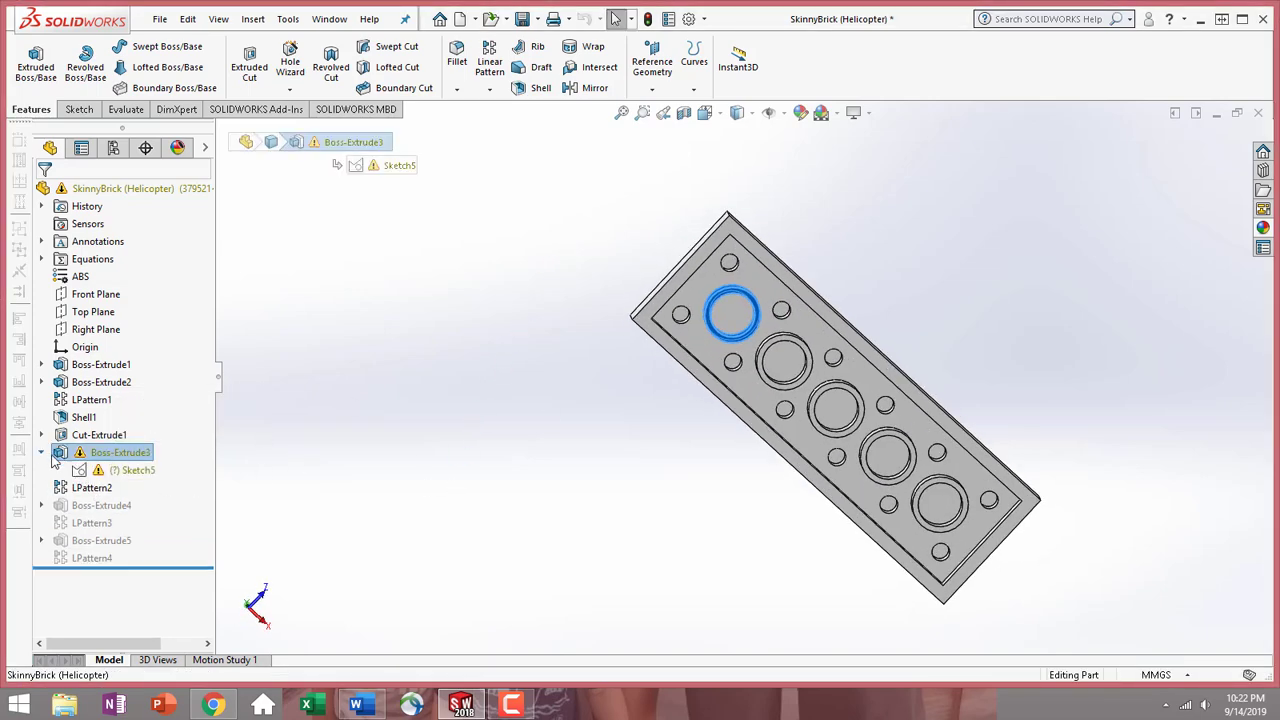
click(130, 471)
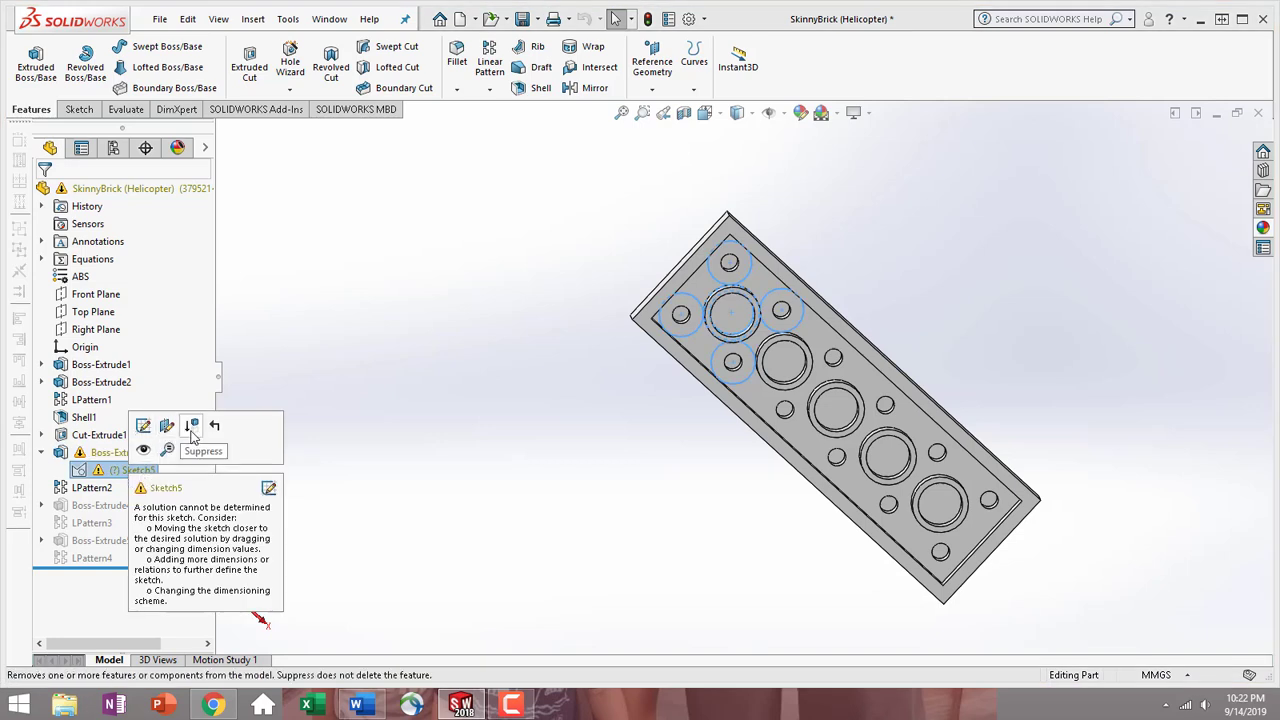
click(143, 427)
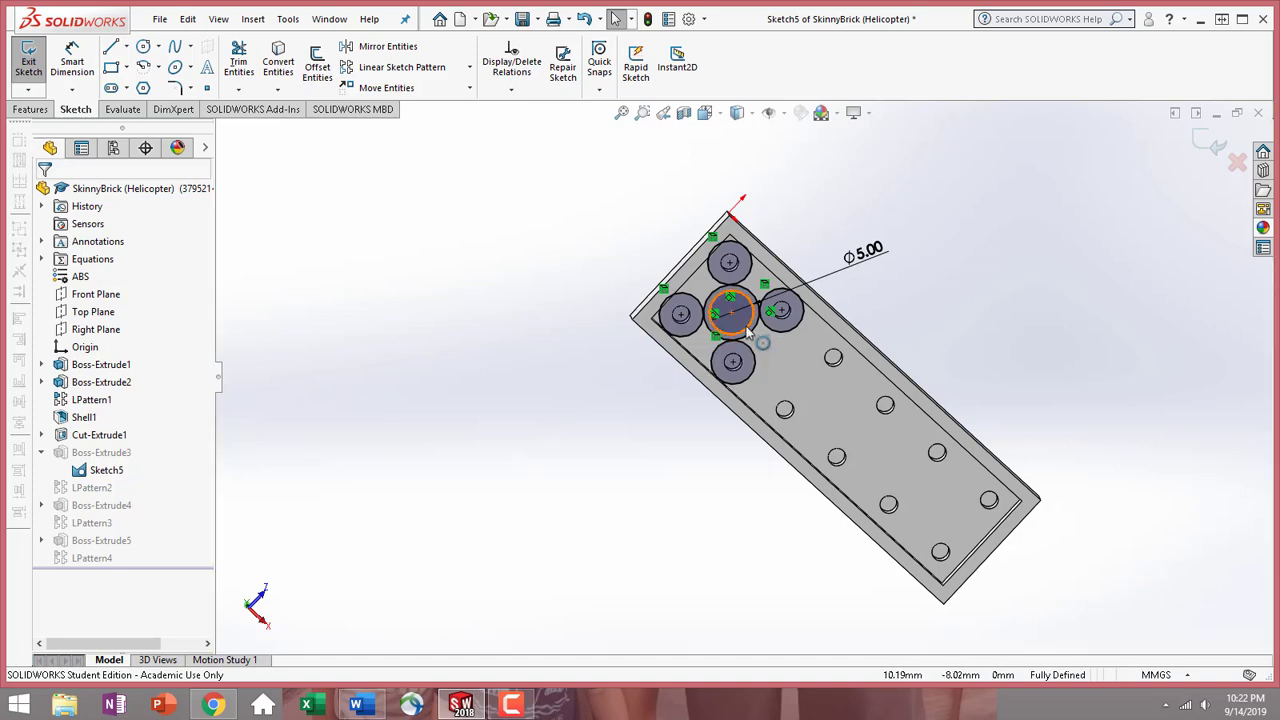
click(28, 60)
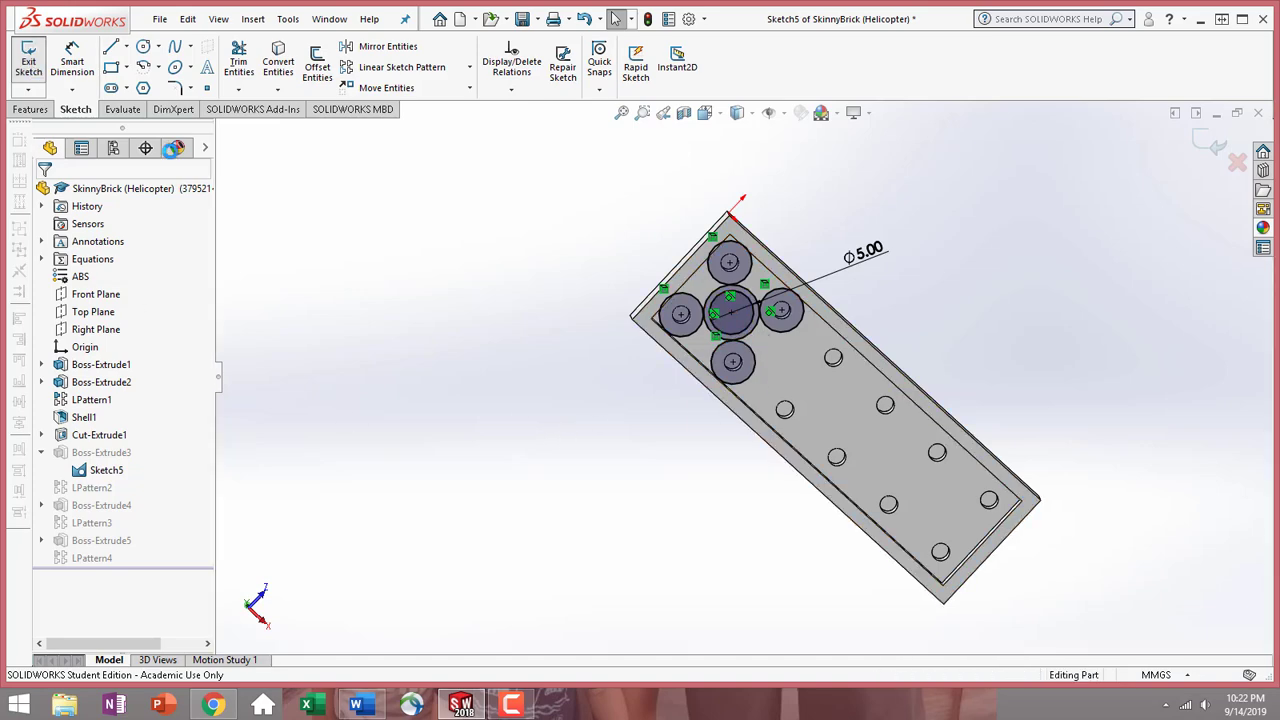
middle_drag(623, 409, 502, 264)
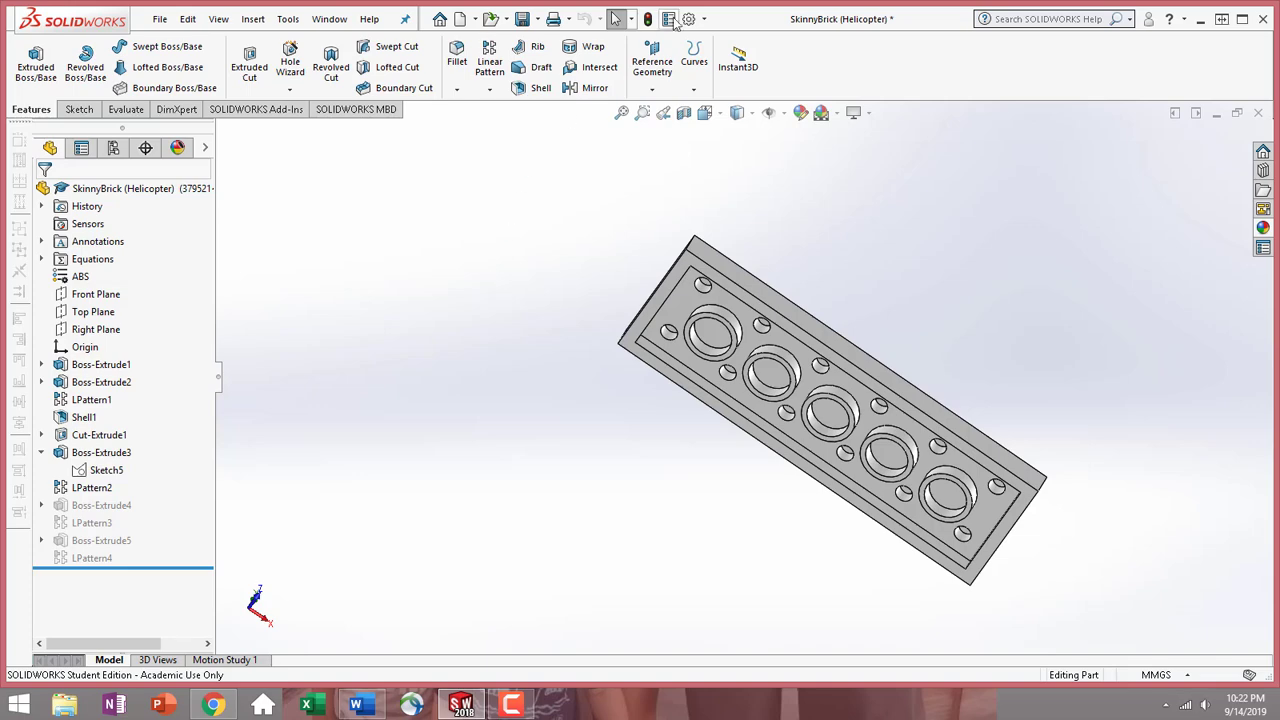
Recolour the whole part red (RGB 255, 0, 0) for this display state only
middle_drag(649, 240, 504, 241)
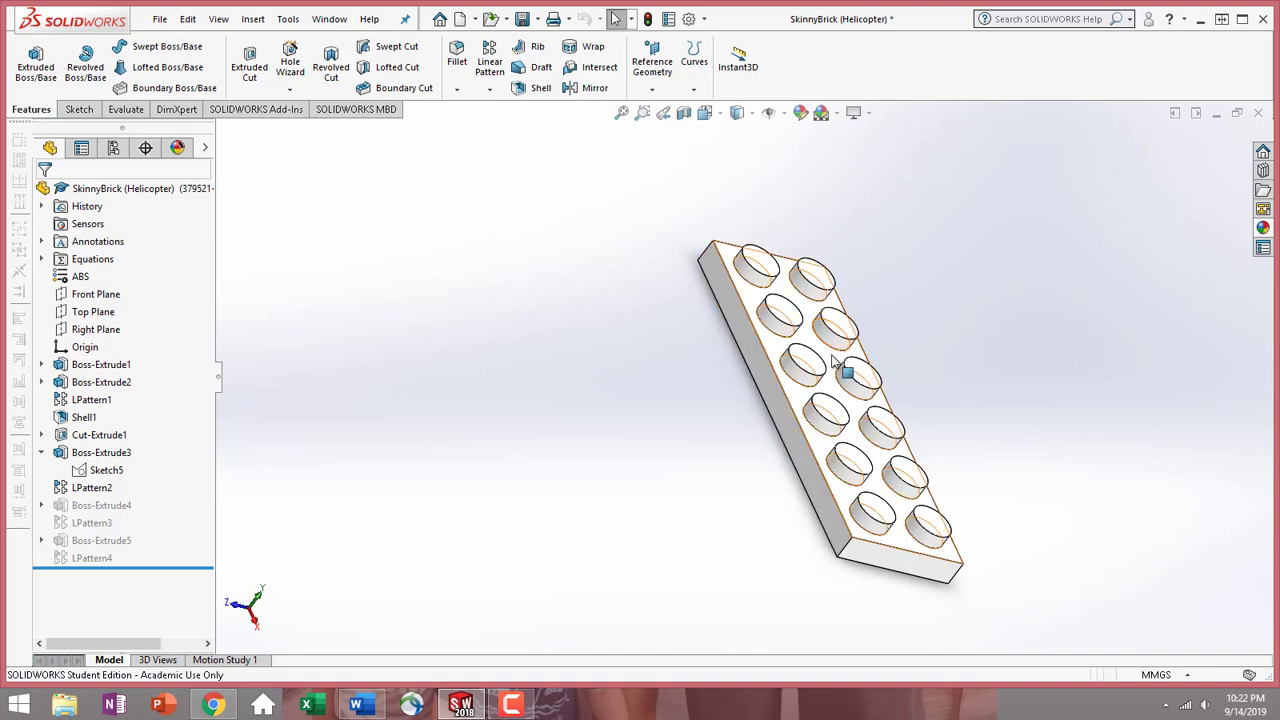
click(842, 388)
click(1001, 286)
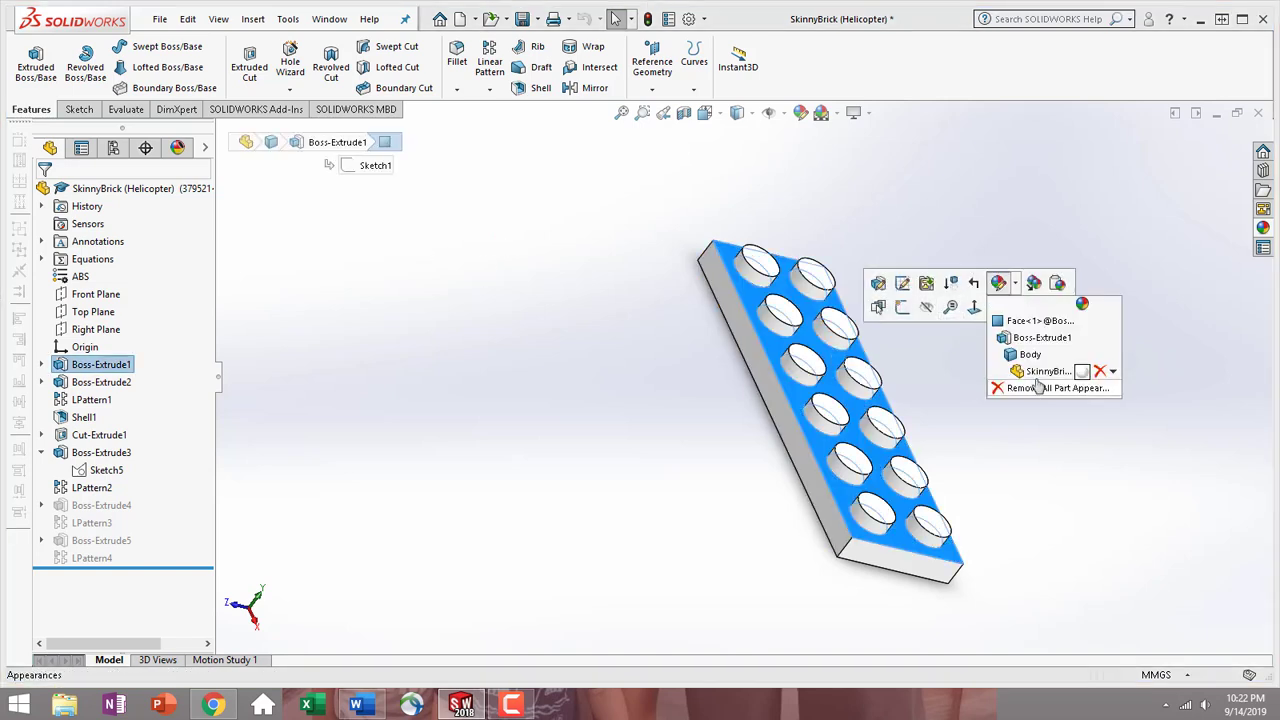
click(1040, 370)
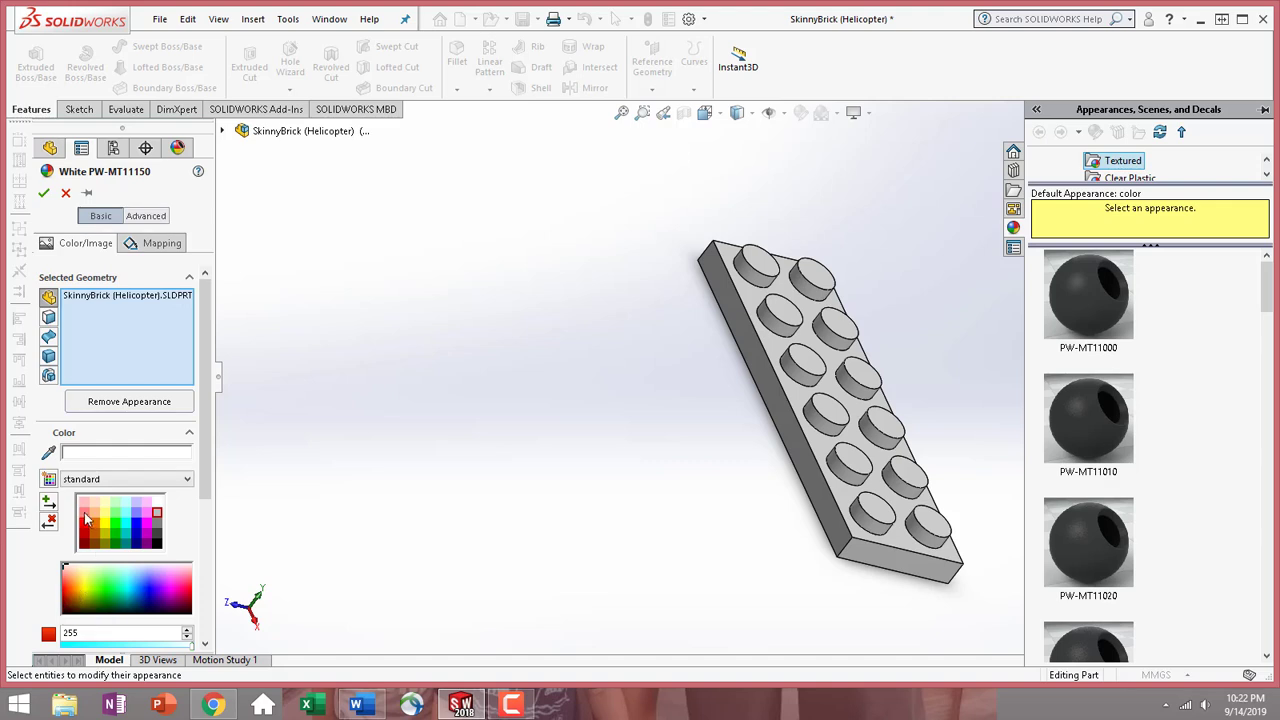
click(84, 527)
scroll(115, 540, down, 5)
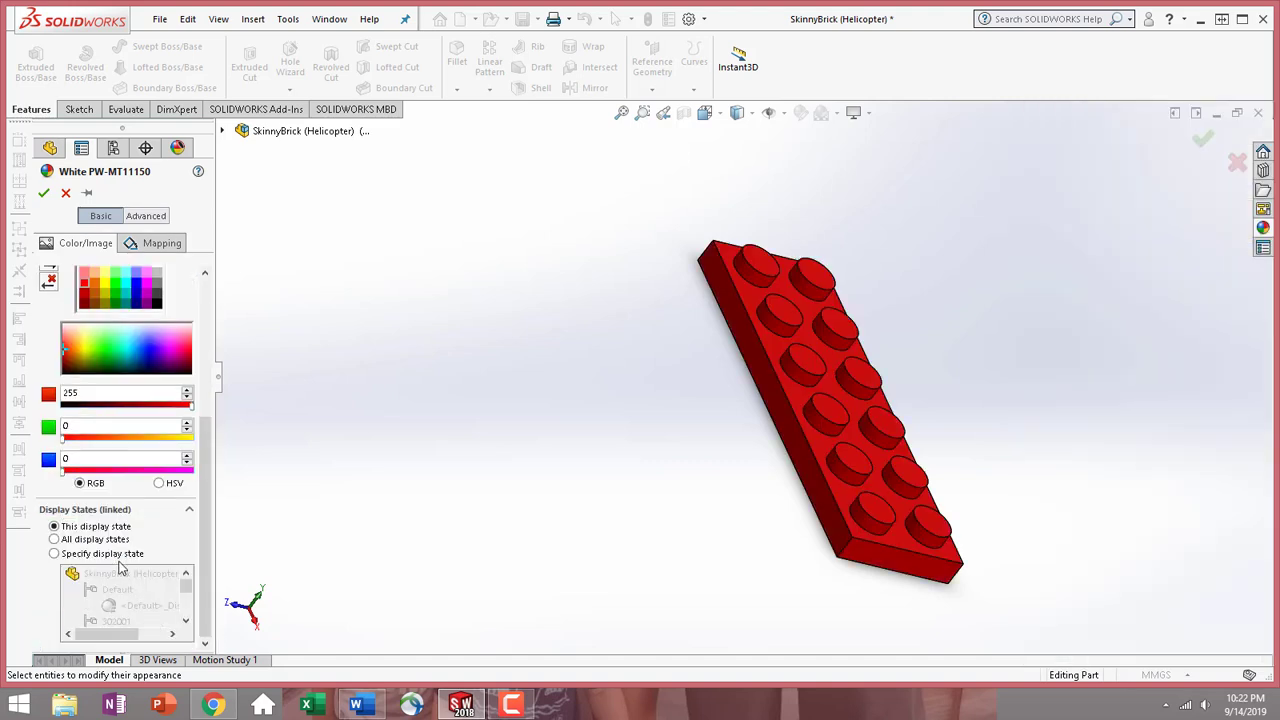
click(43, 193)
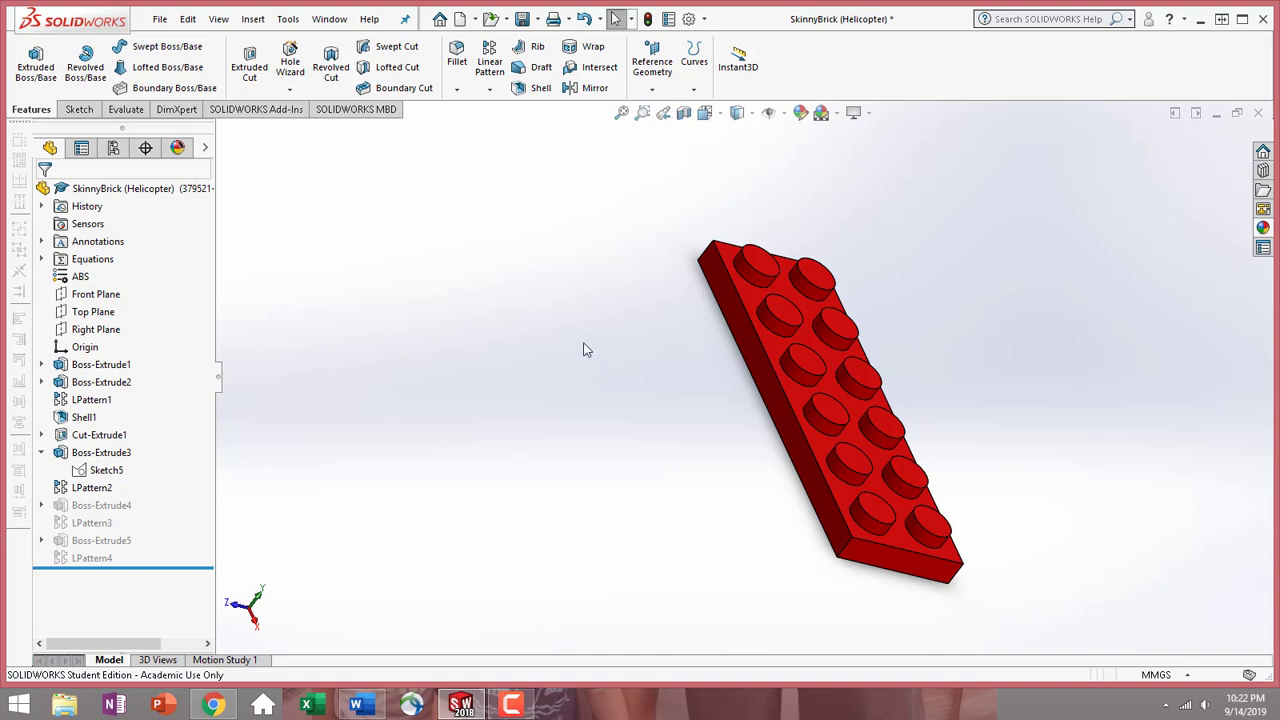
Activate the Flat Brick configuration and set its Length global variable to 1
click(113, 148)
double_click(139, 364)
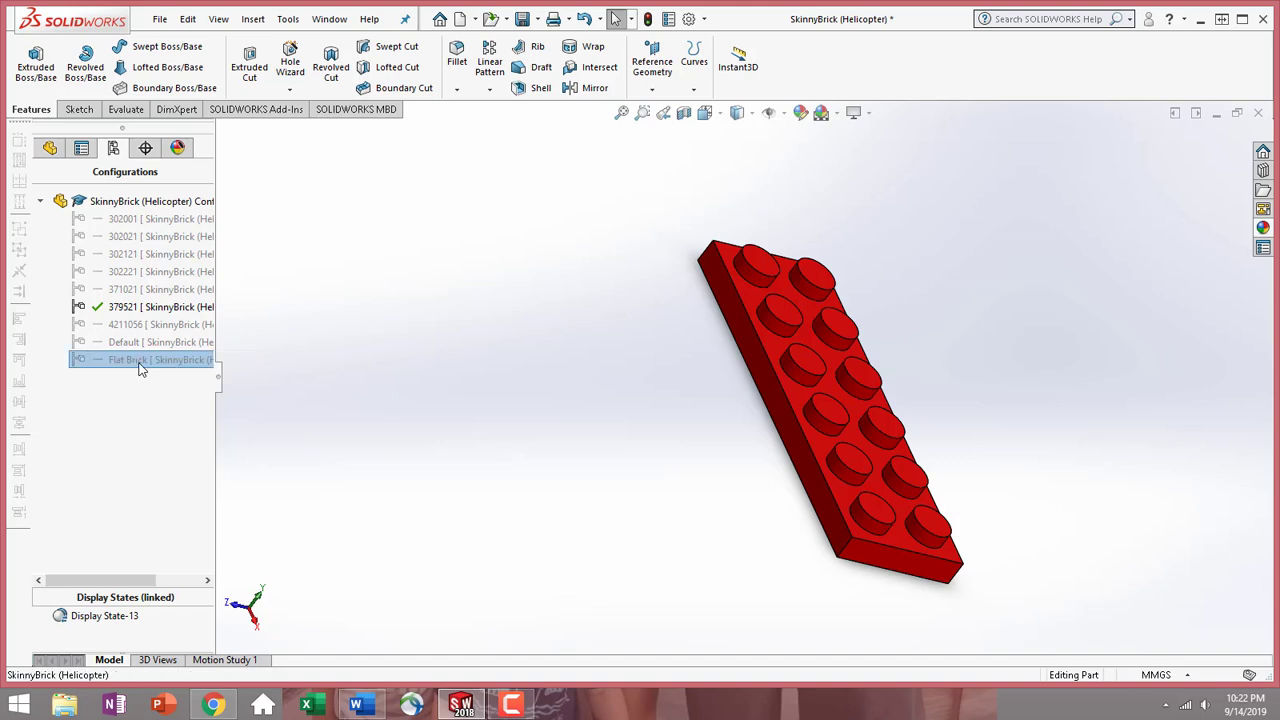
click(51, 148)
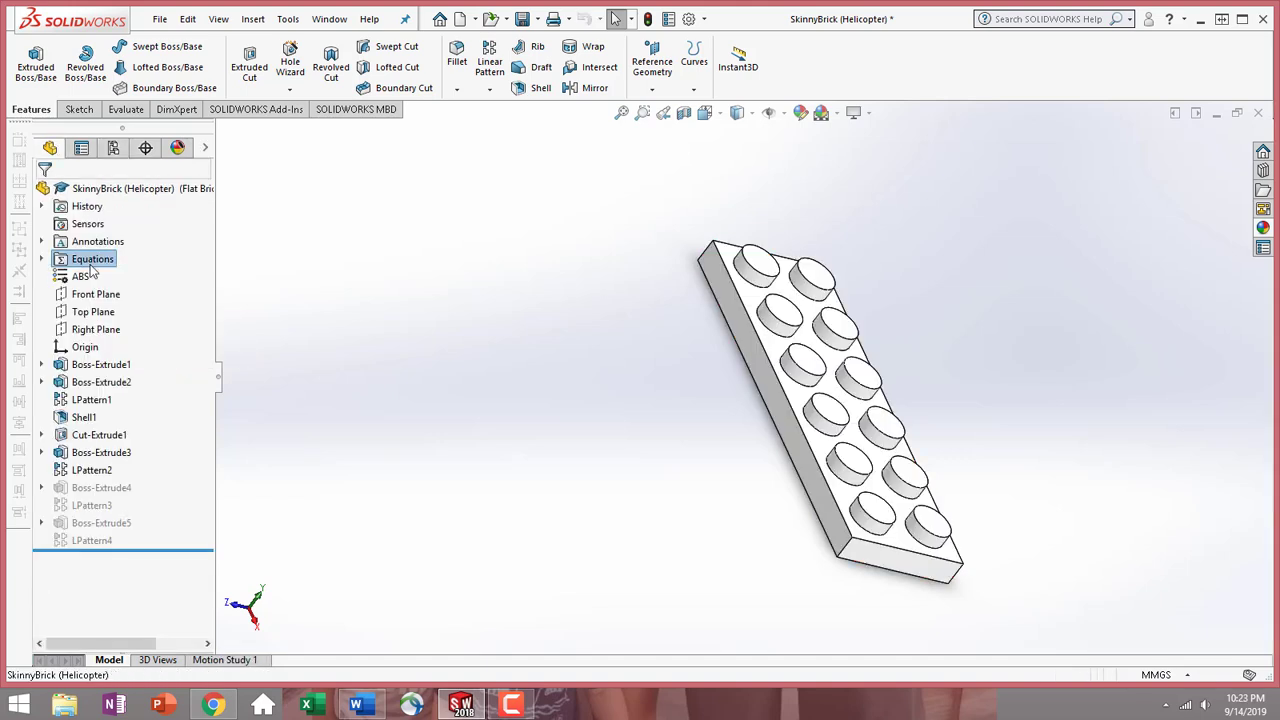
right_click(92, 262)
click(124, 277)
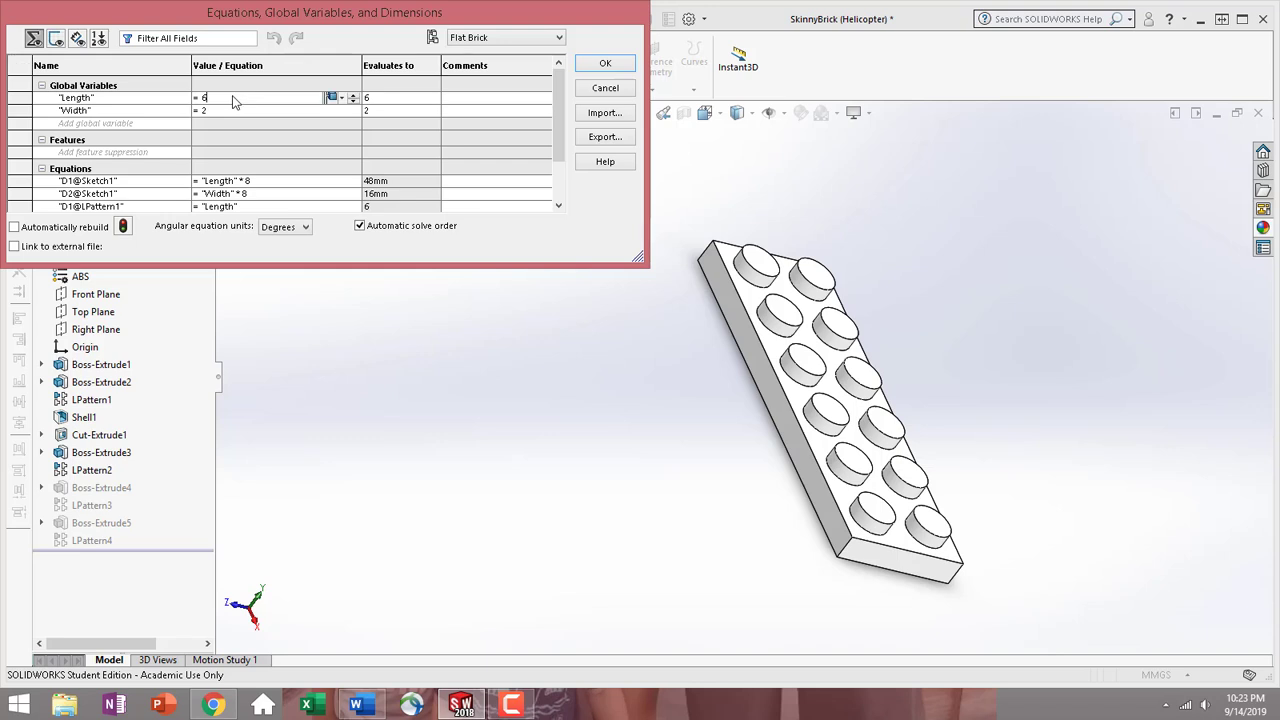
key(BackSpace)
text(1)
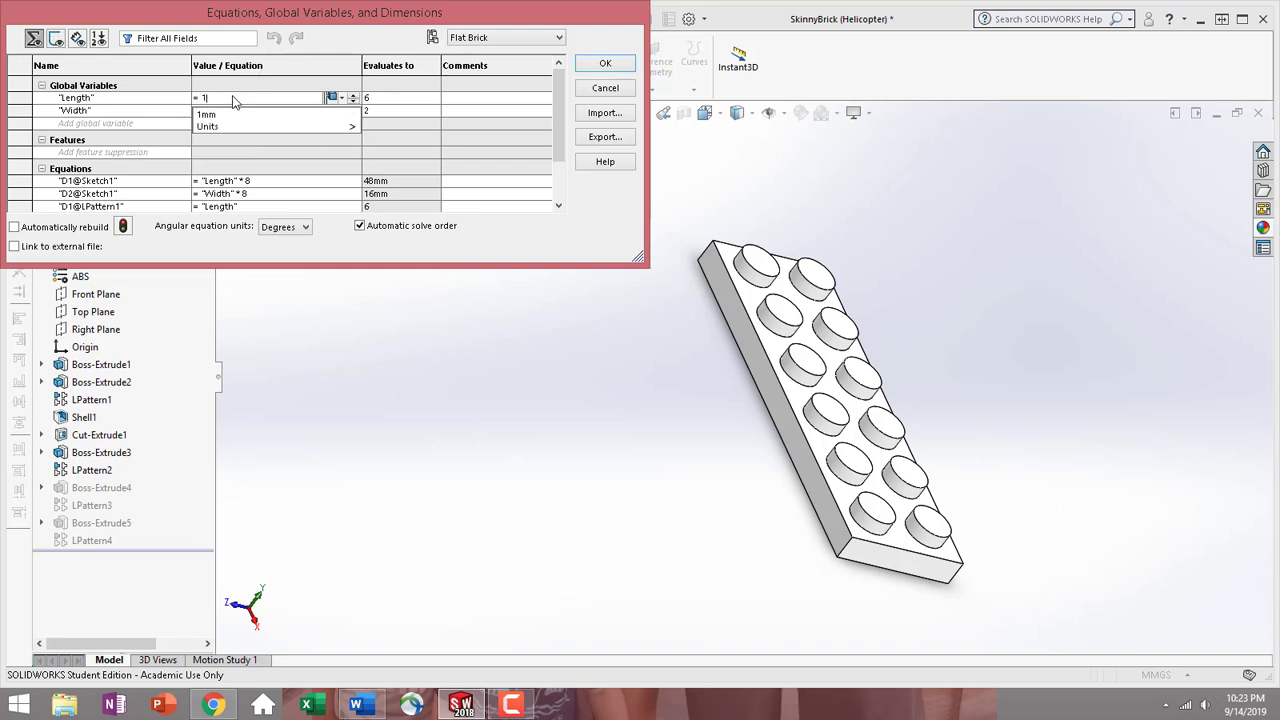
click(607, 64)
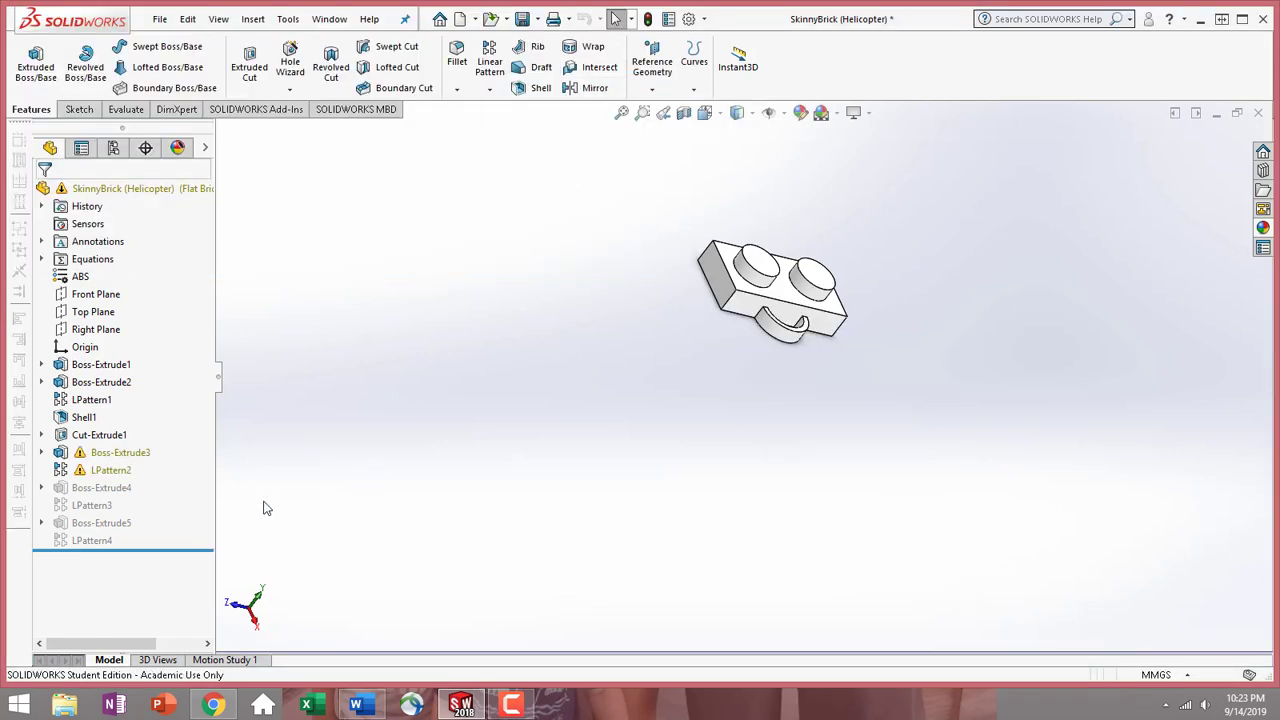
Suppress the post pattern LPattern2 and the hollow post Boss-Extrude3 in the Flat Brick configuration
click(105, 472)
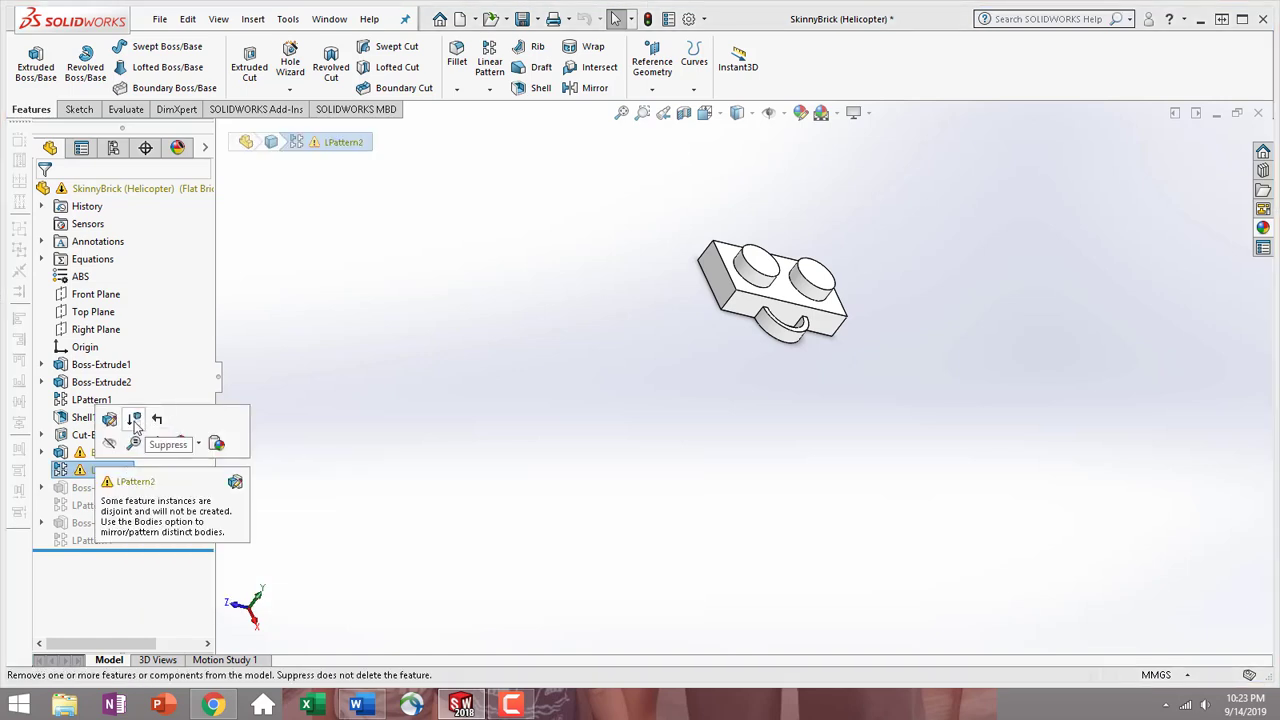
click(137, 423)
click(118, 455)
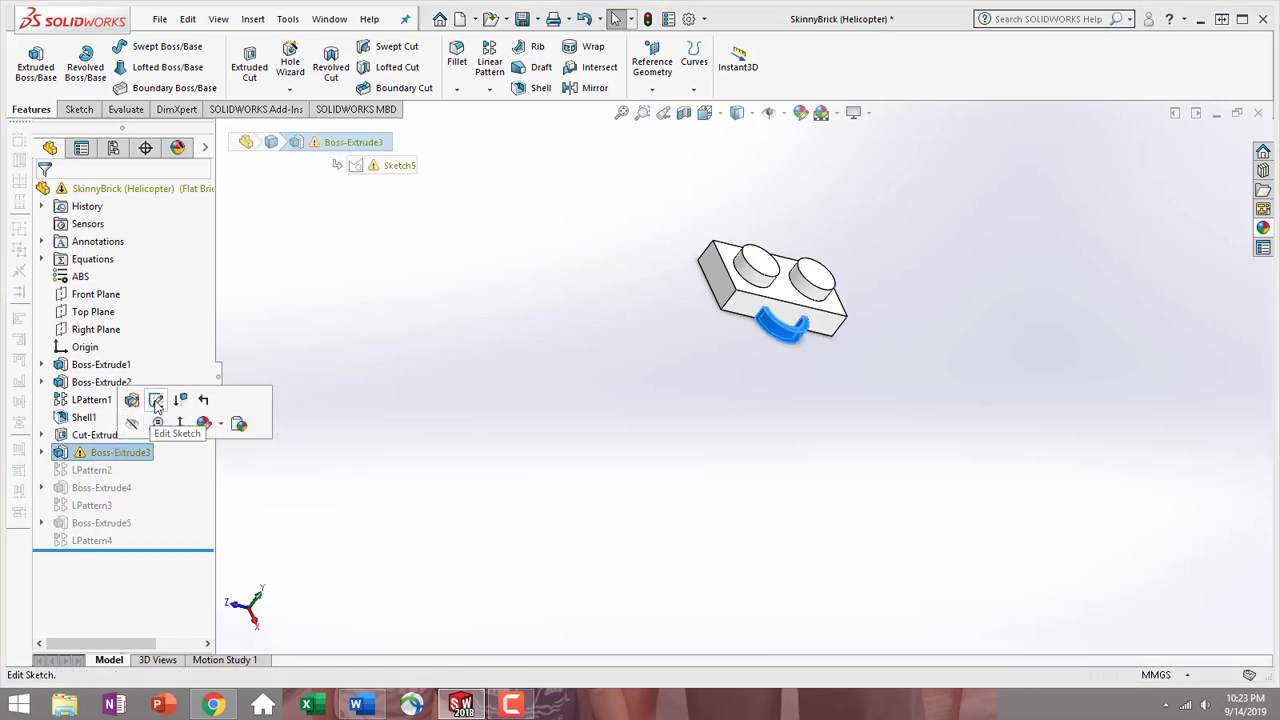
click(180, 408)
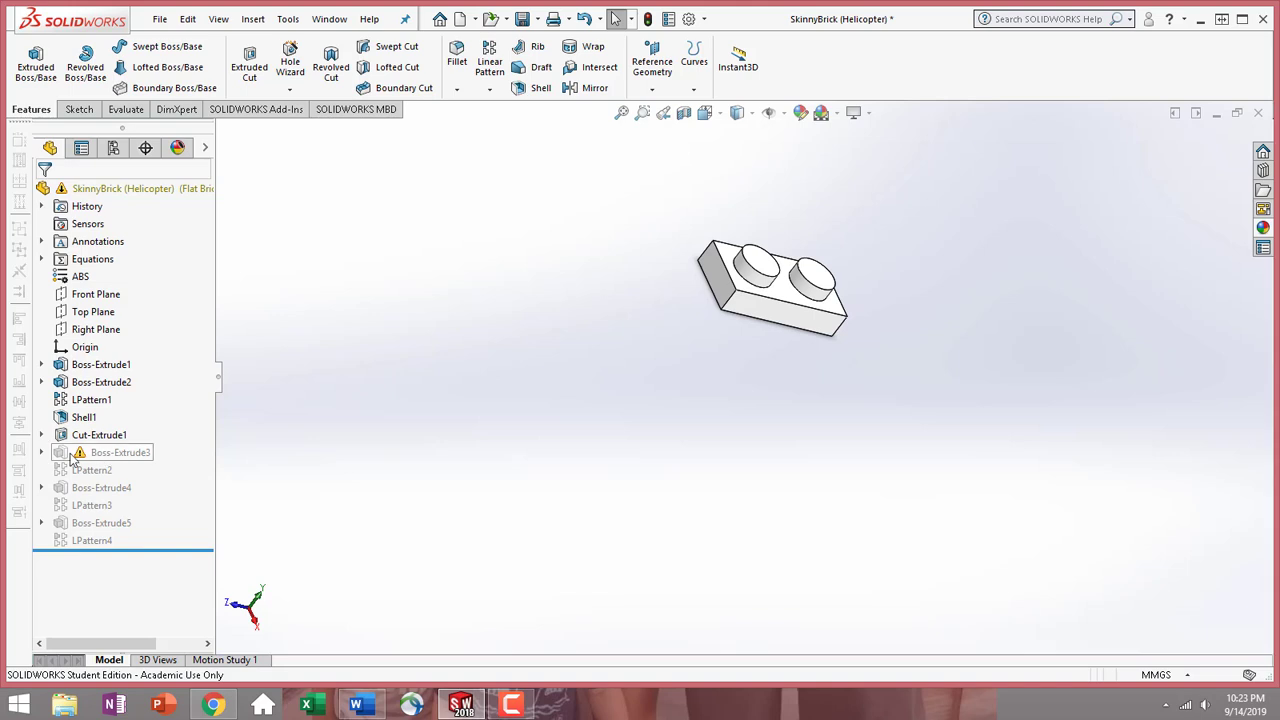
click(41, 452)
click(120, 470)
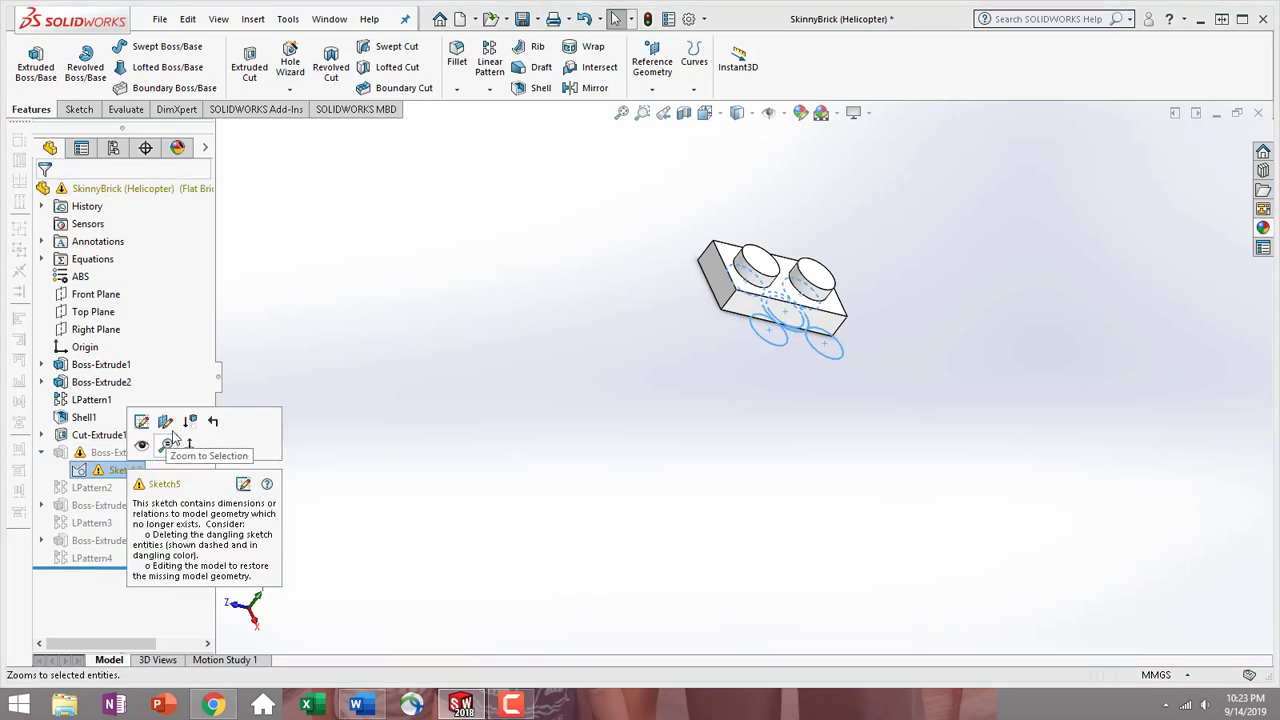
click(166, 435)
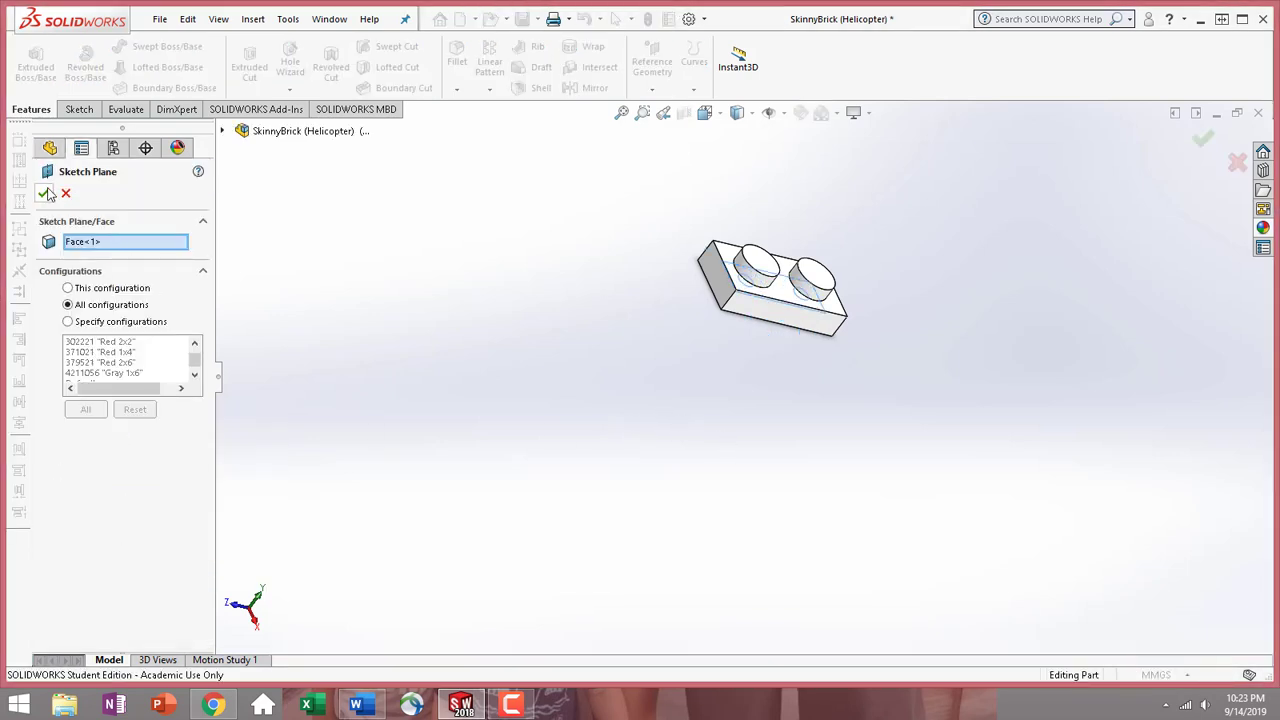
click(64, 194)
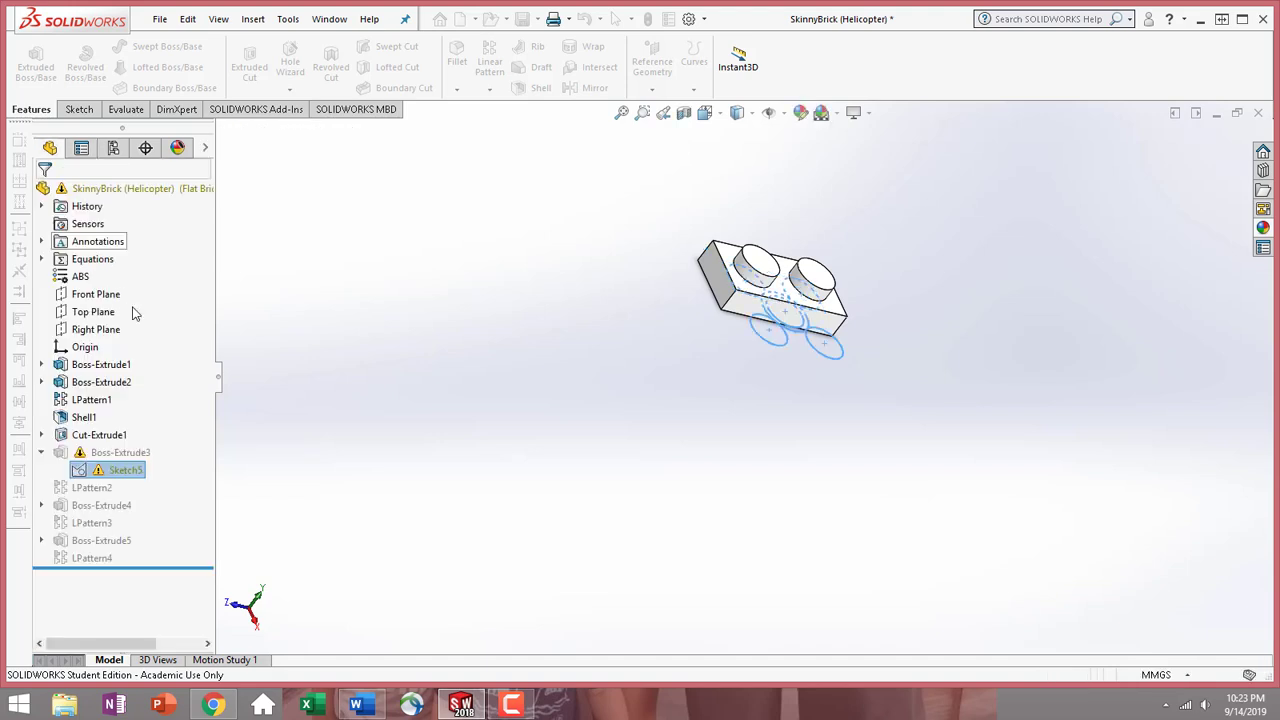
Suppress the faulty Sketch5 under Boss-Extrude3 in the Flat Brick configuration
click(120, 470)
click(267, 480)
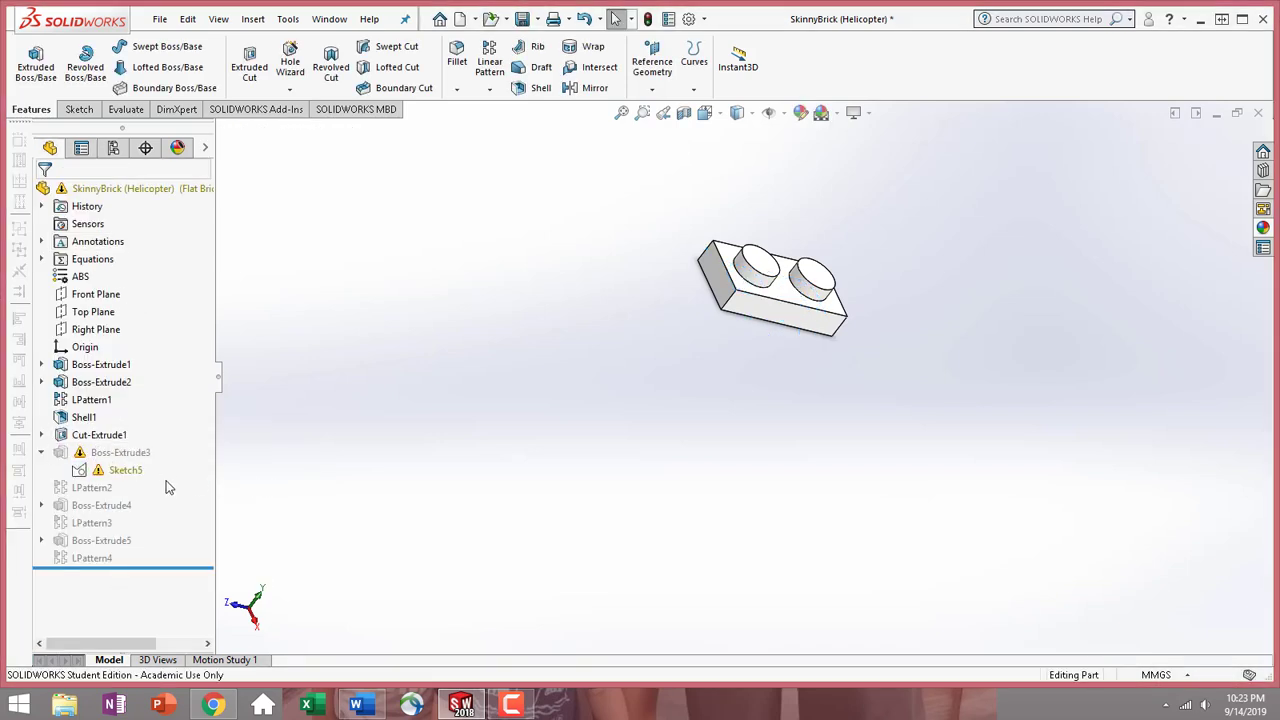
click(118, 470)
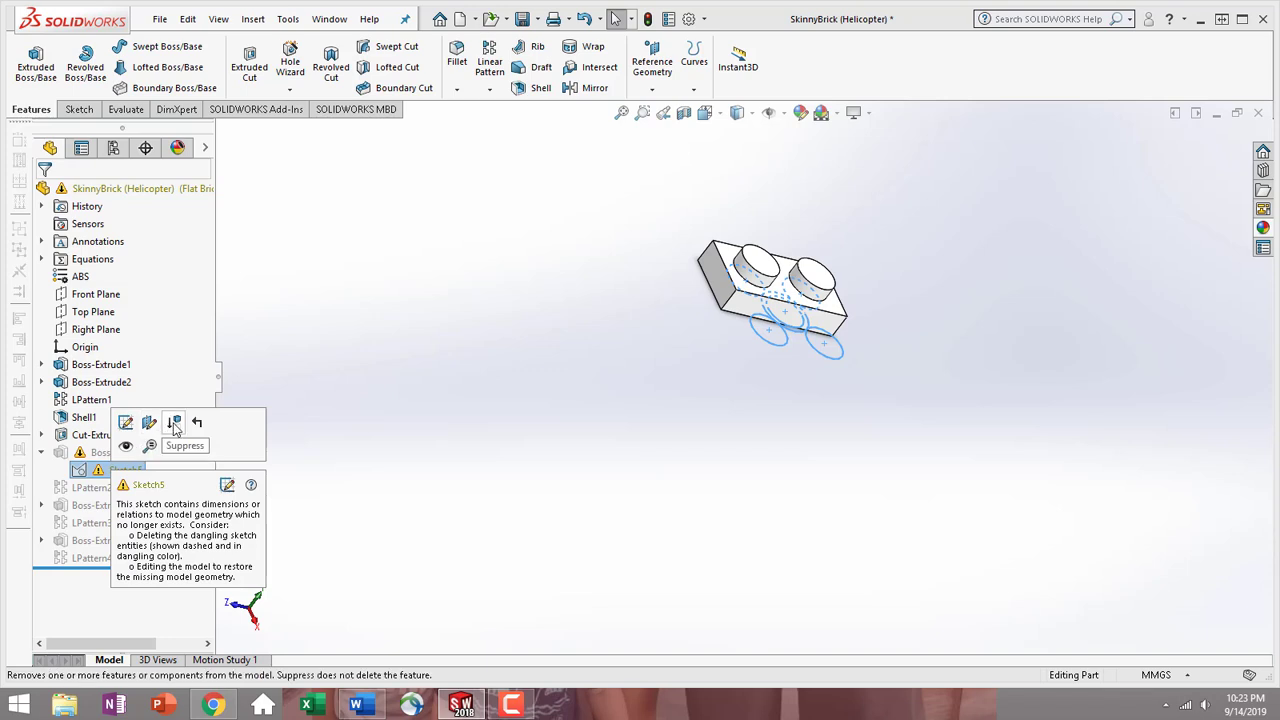
click(176, 427)
Sketch two concentric circles, about 2.5 mm and 1.5 mm in diameter, on the inner underside face between the two round recesses
middle_drag(725, 353, 806, 286)
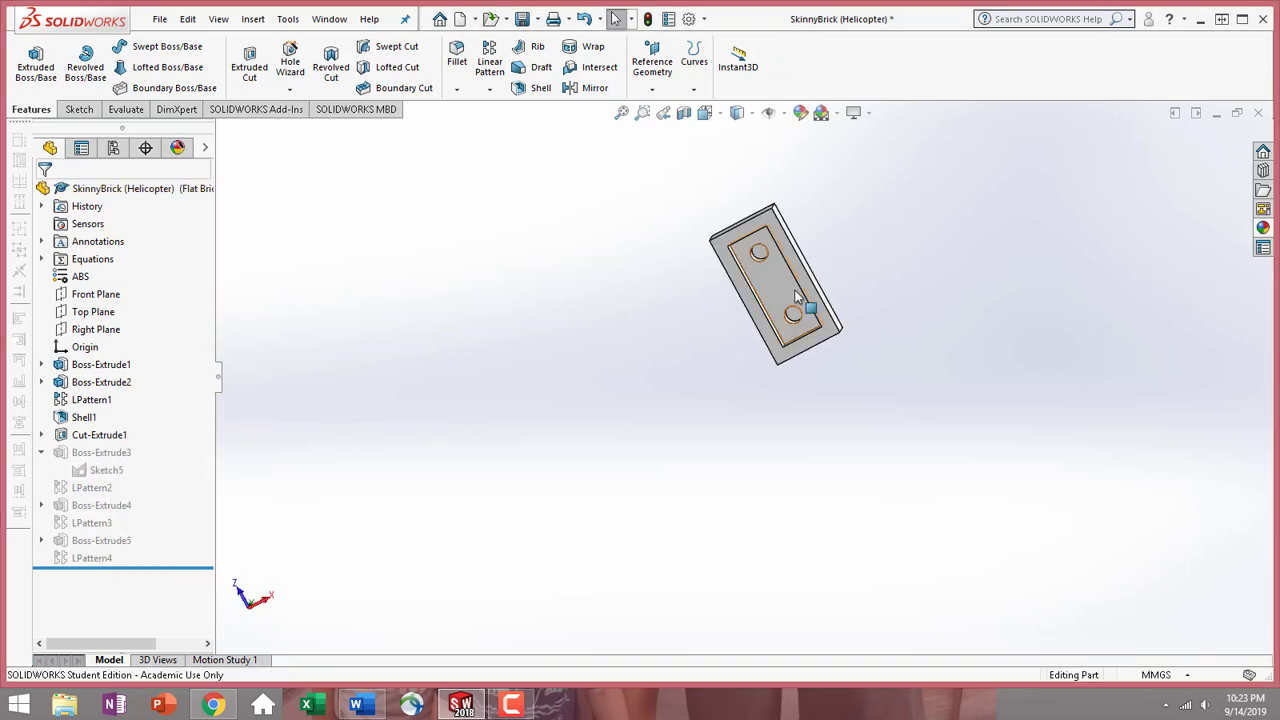
click(778, 288)
click(922, 244)
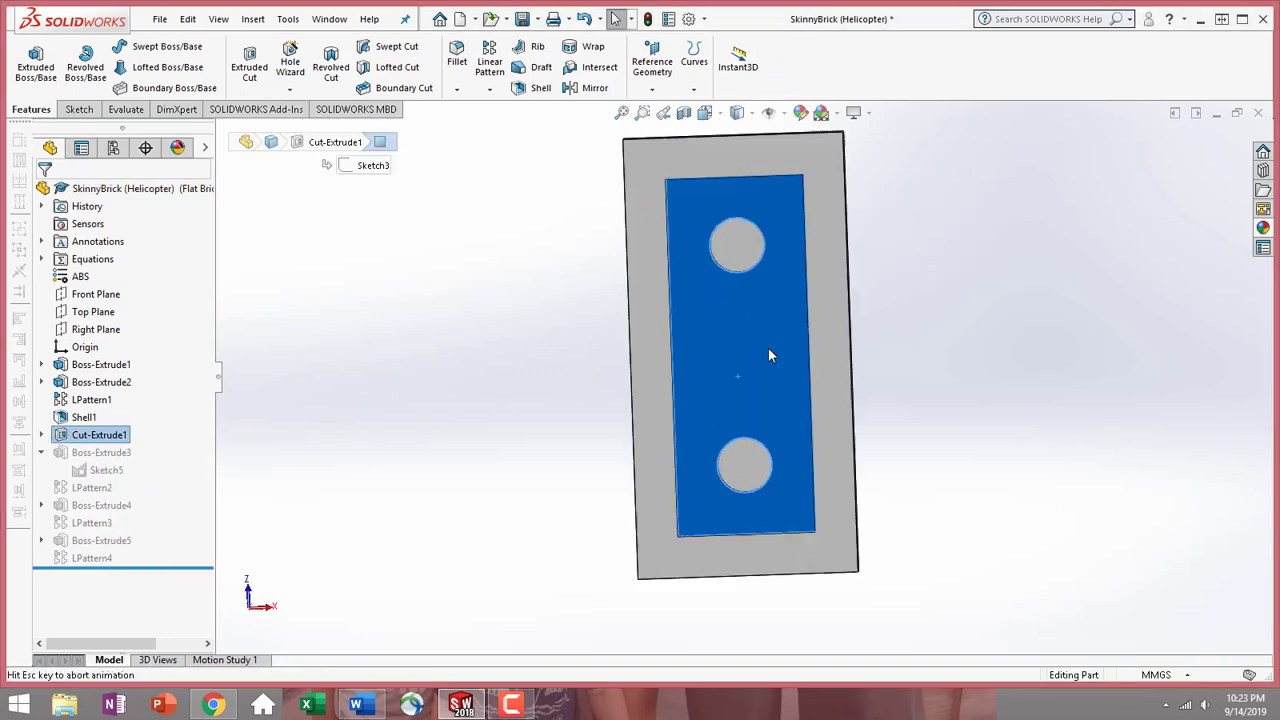
click(88, 110)
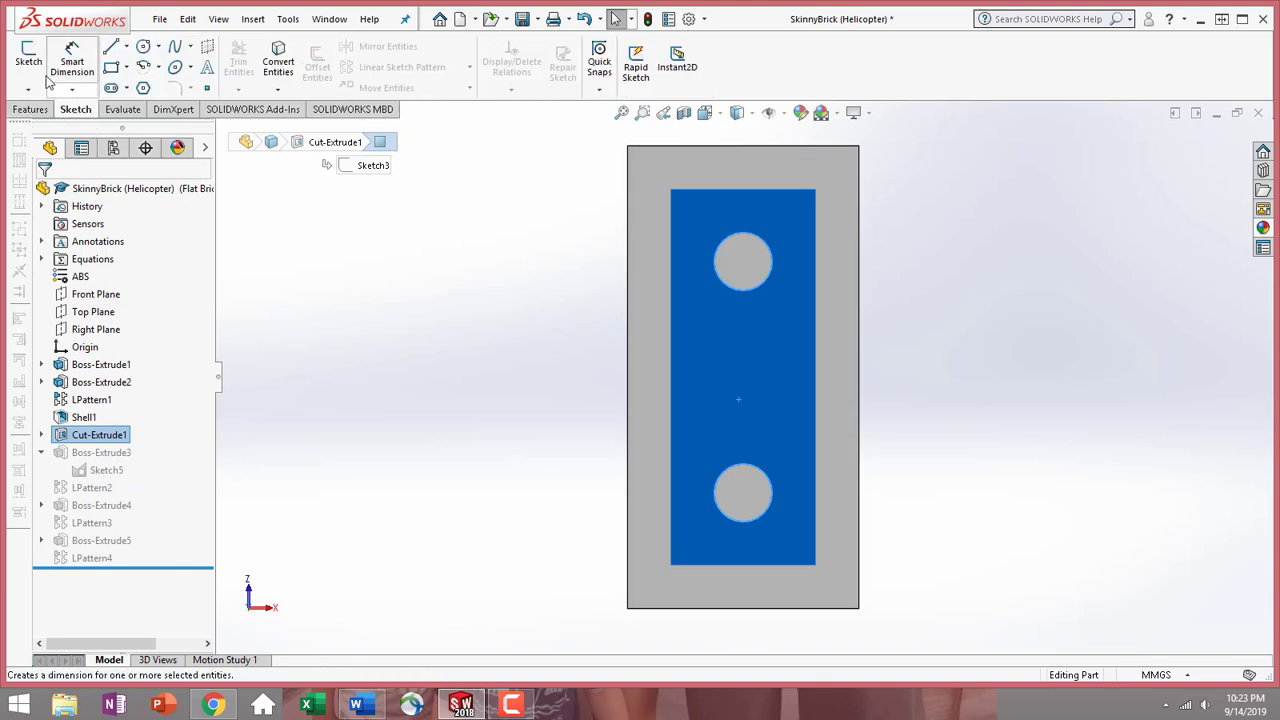
click(28, 60)
click(145, 48)
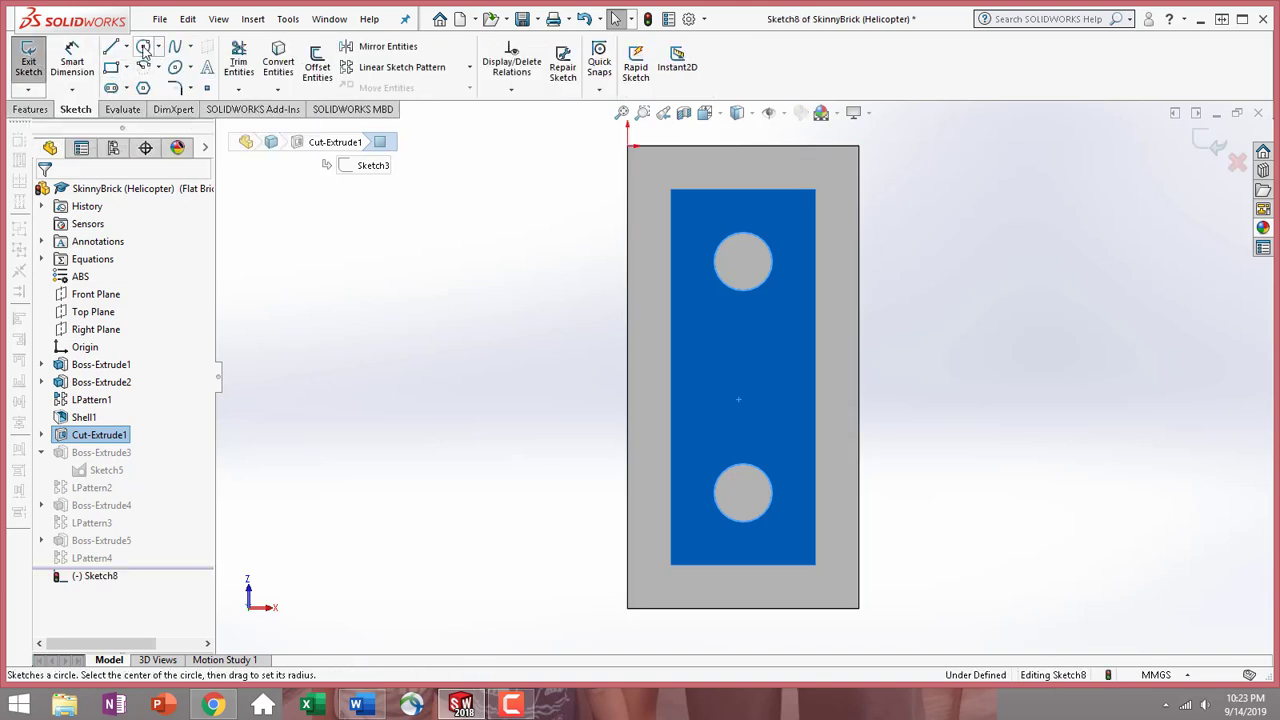
click(740, 372)
click(768, 350)
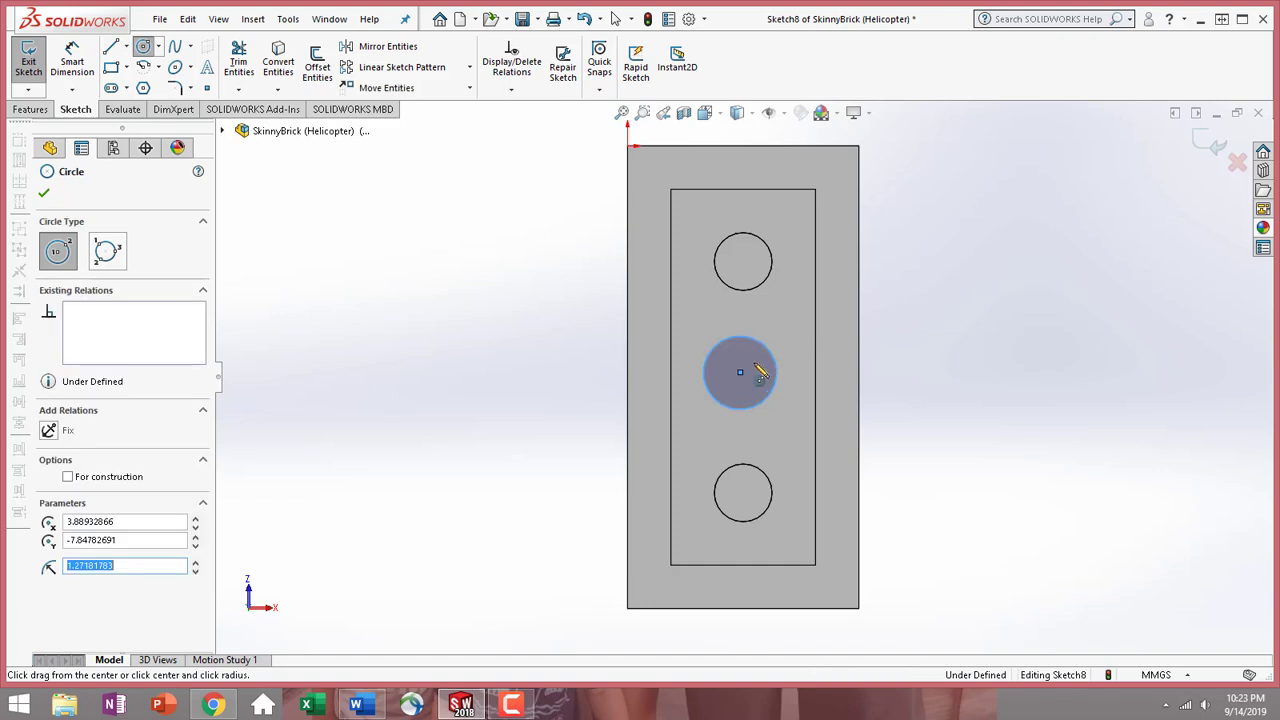
key(Escape)
key(Escape)
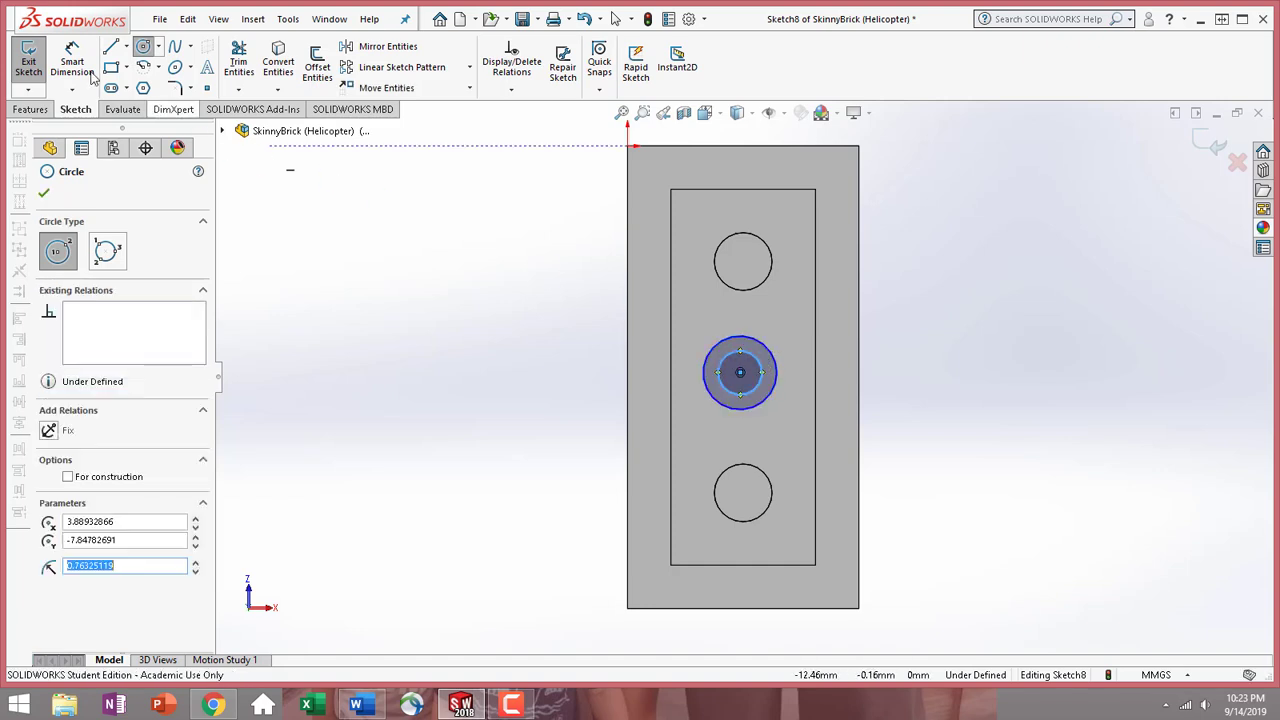
Set the inner circle's diameter to 1 mm and the outer circle's diameter to 2 mm
click(760, 390)
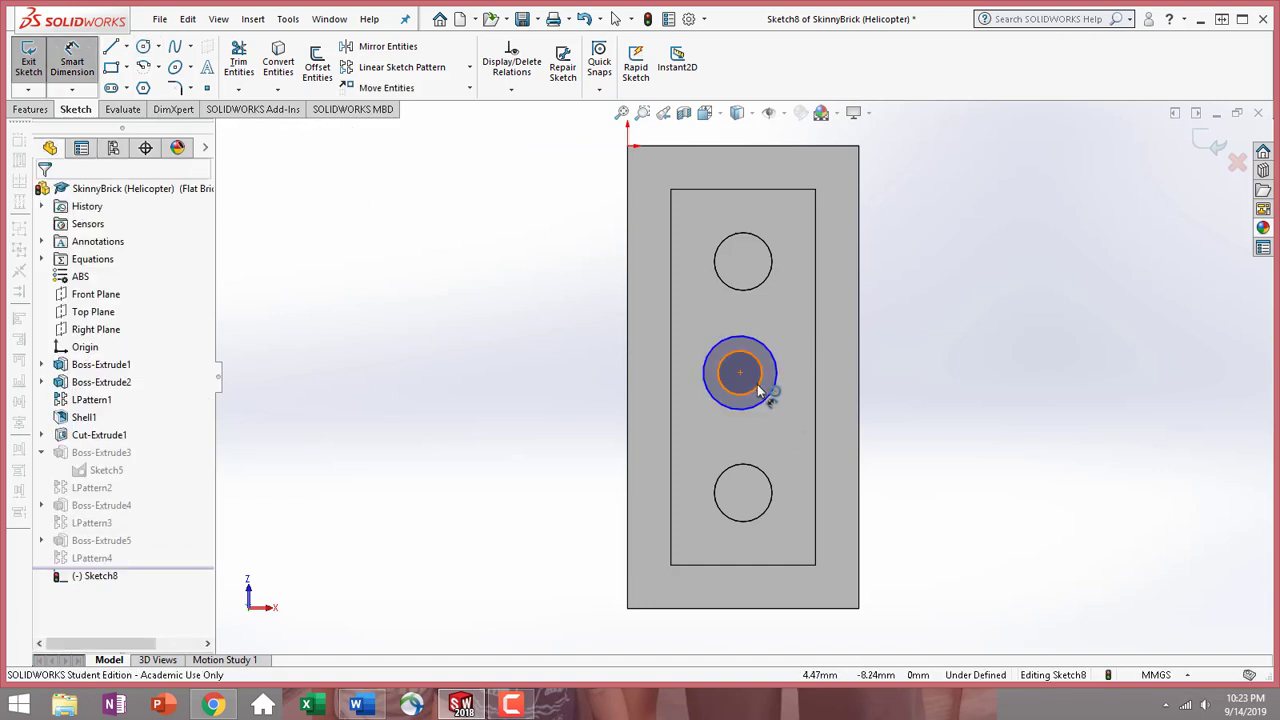
click(975, 385)
text(1)
key(Return)
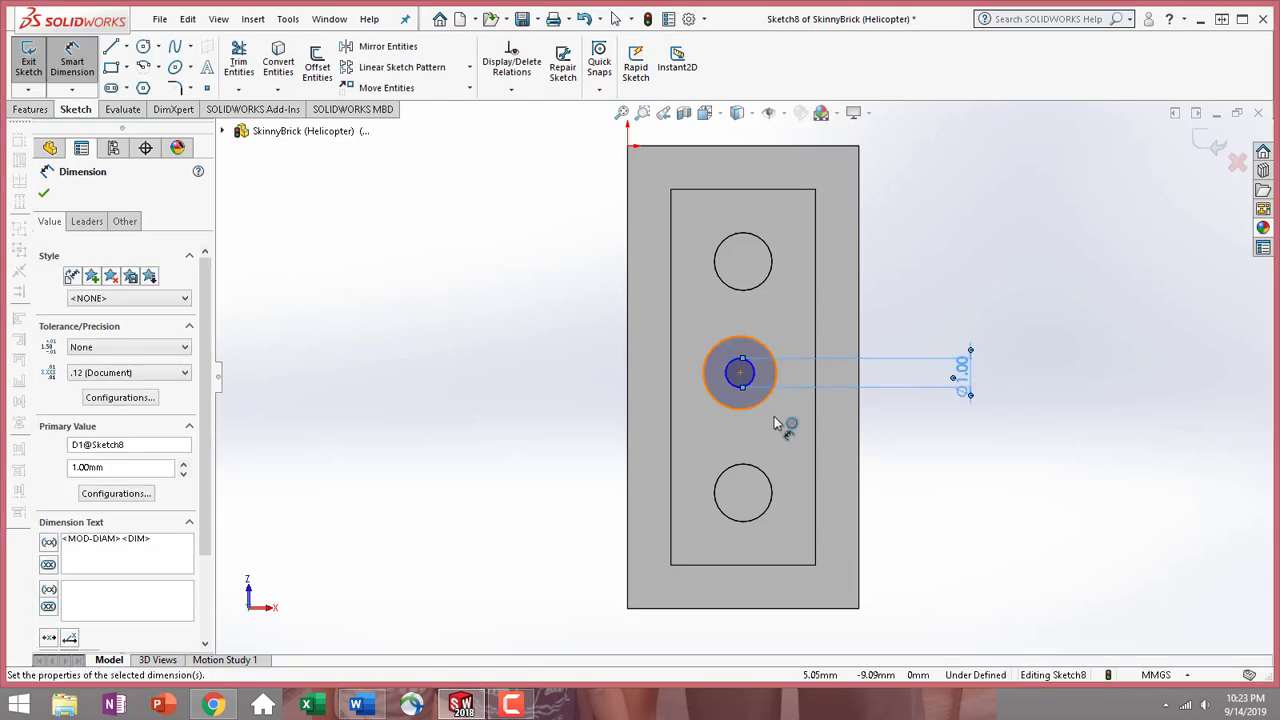
click(768, 403)
click(963, 440)
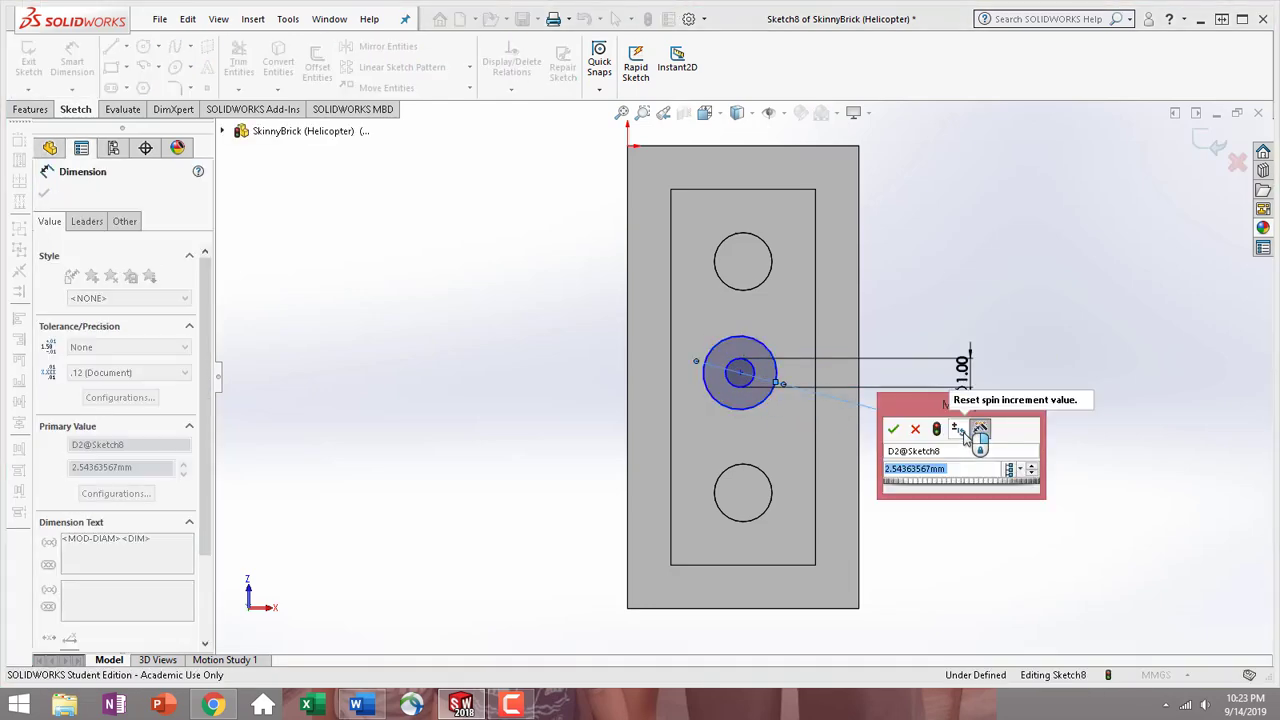
text(2)
key(Return)
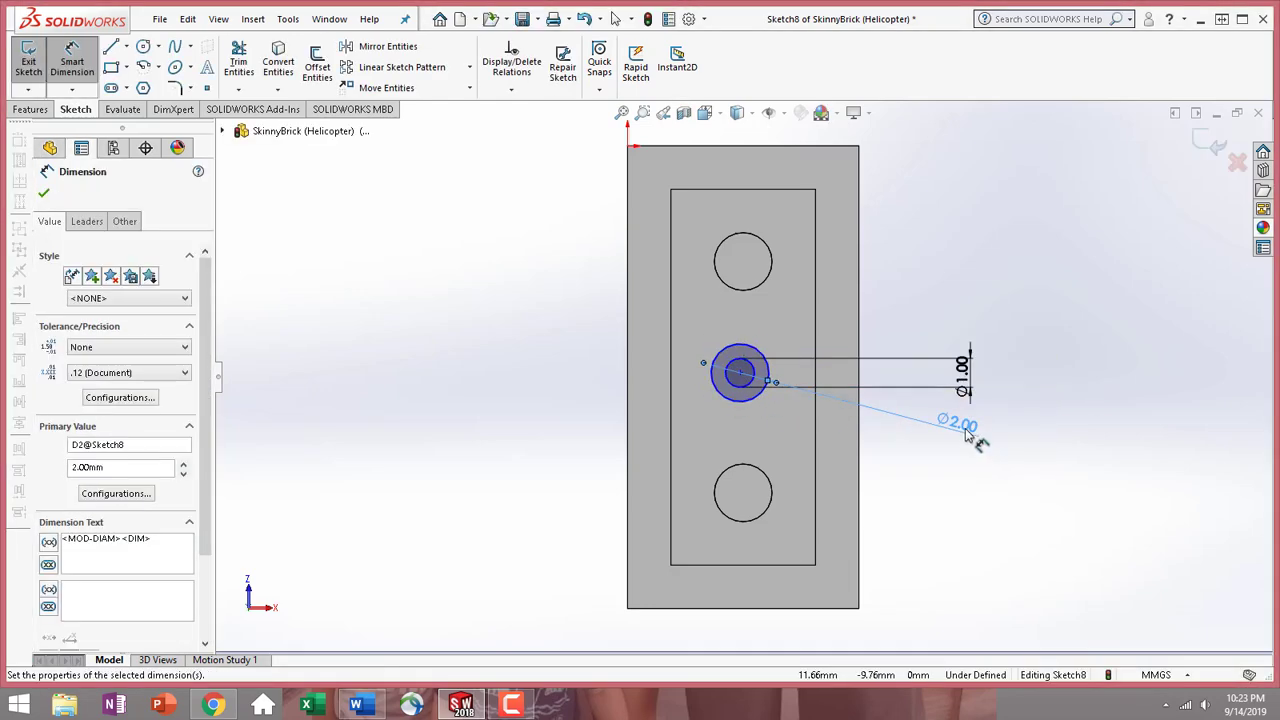
Place the circles' centre 4 mm from the upper recess's centre and 2.5 mm from the cavity's long right edge
click(740, 373)
click(749, 293)
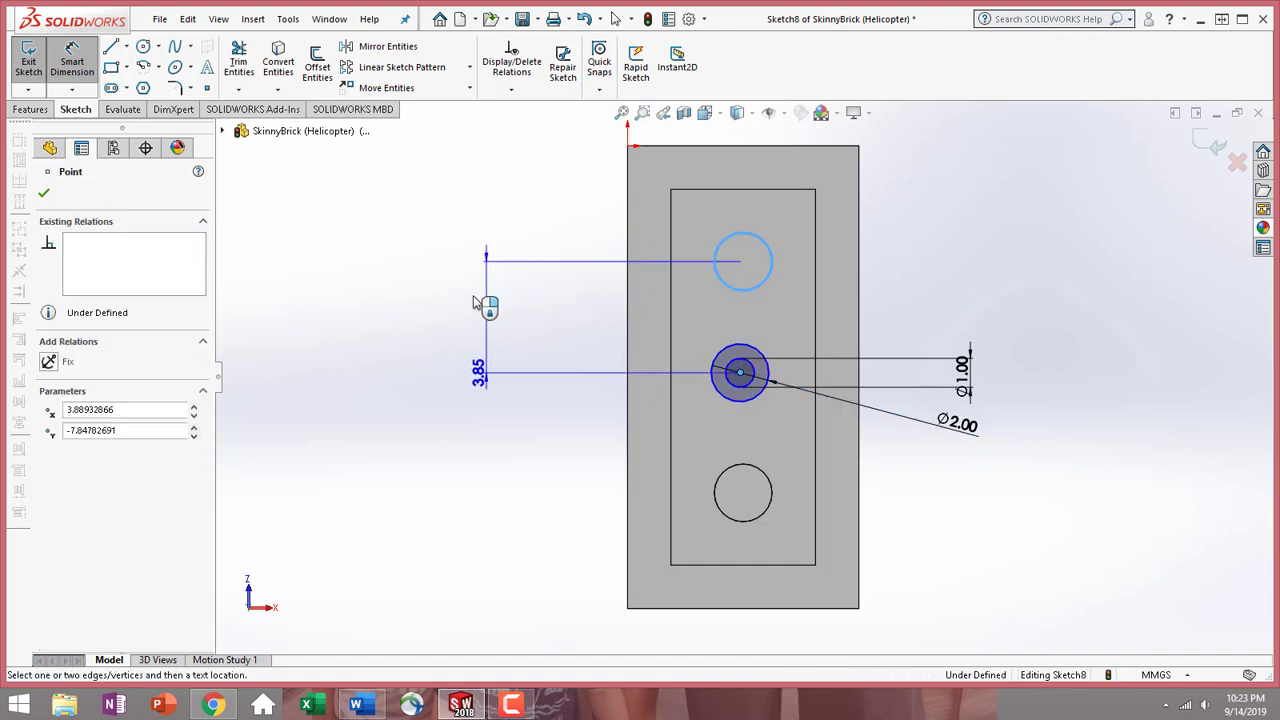
click(444, 285)
text(4)
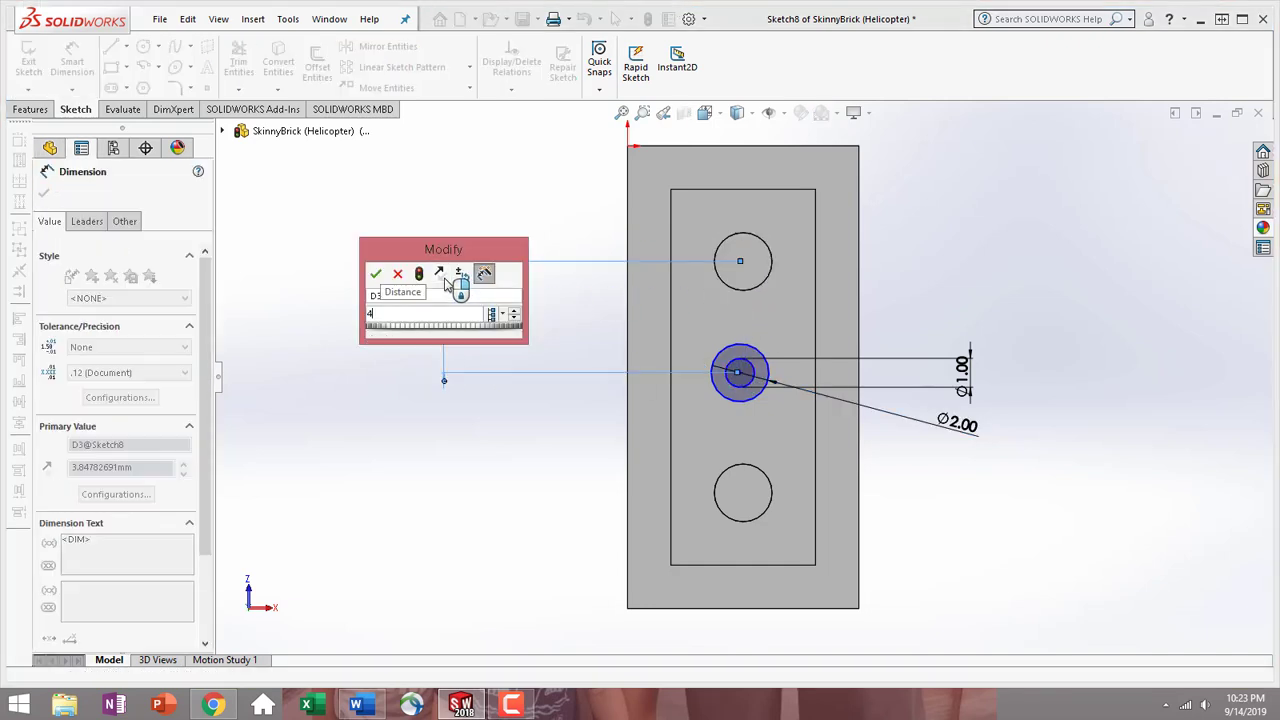
key(Return)
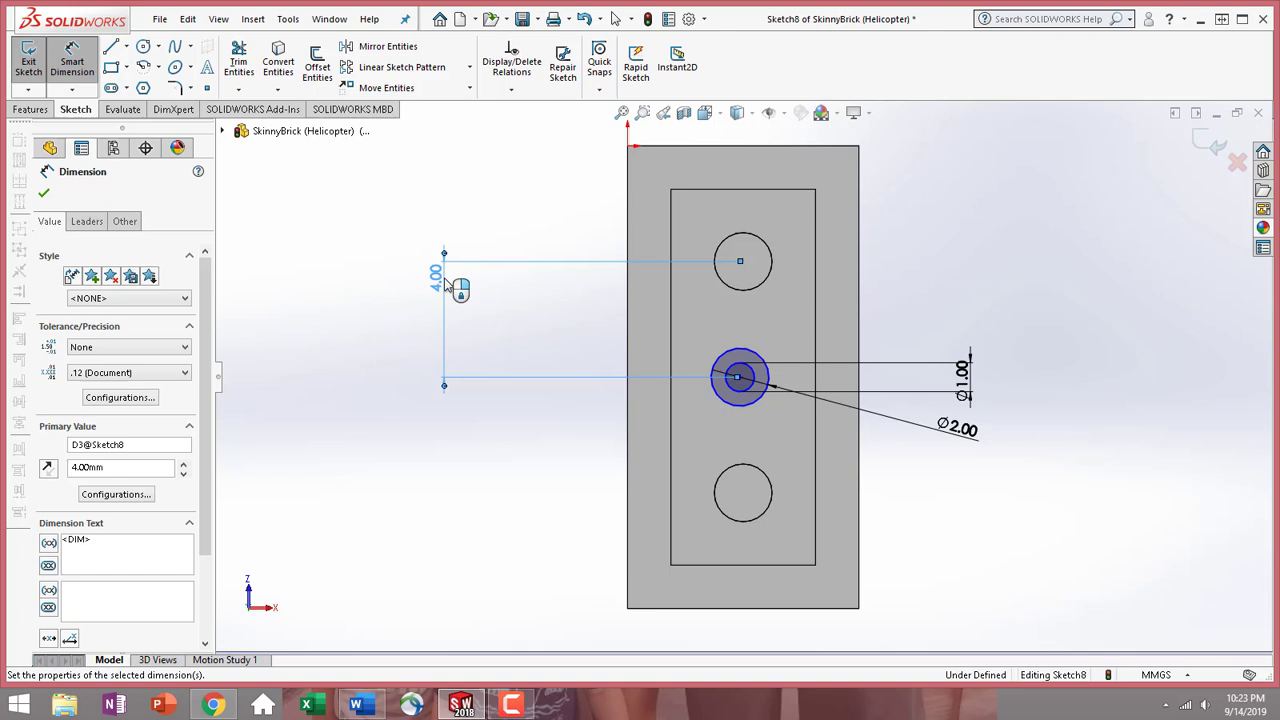
click(740, 378)
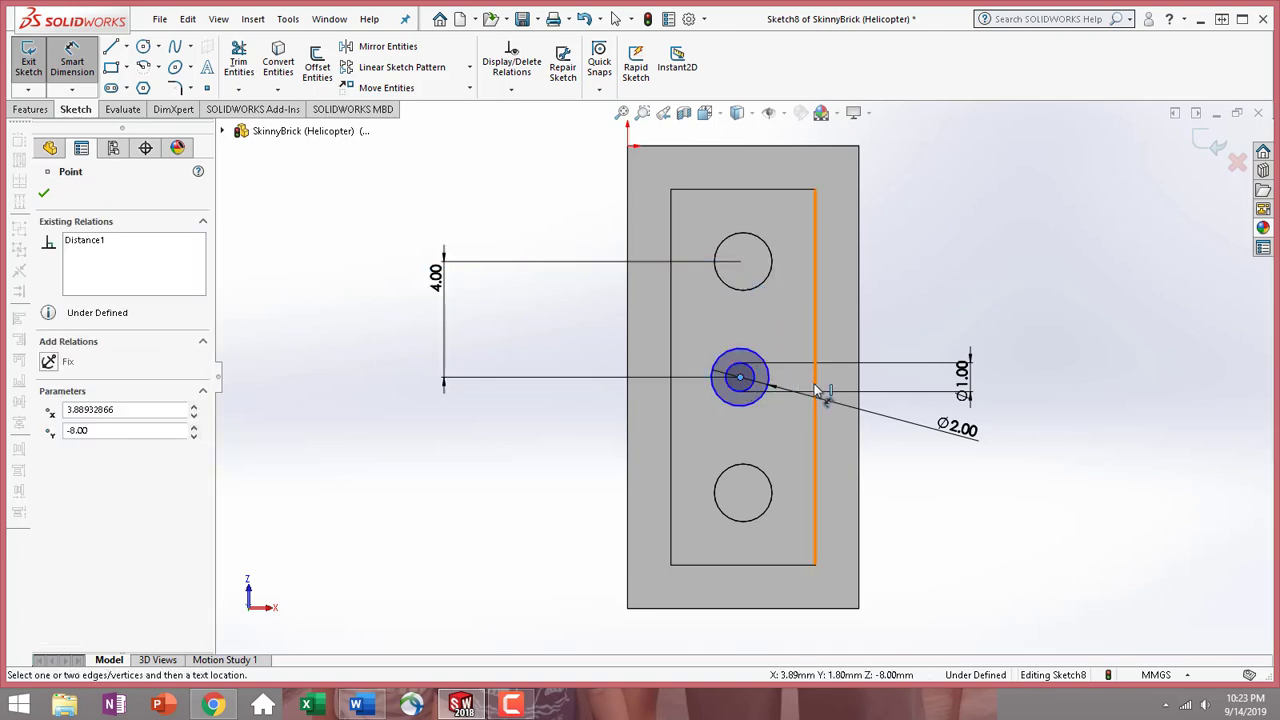
click(815, 390)
click(950, 160)
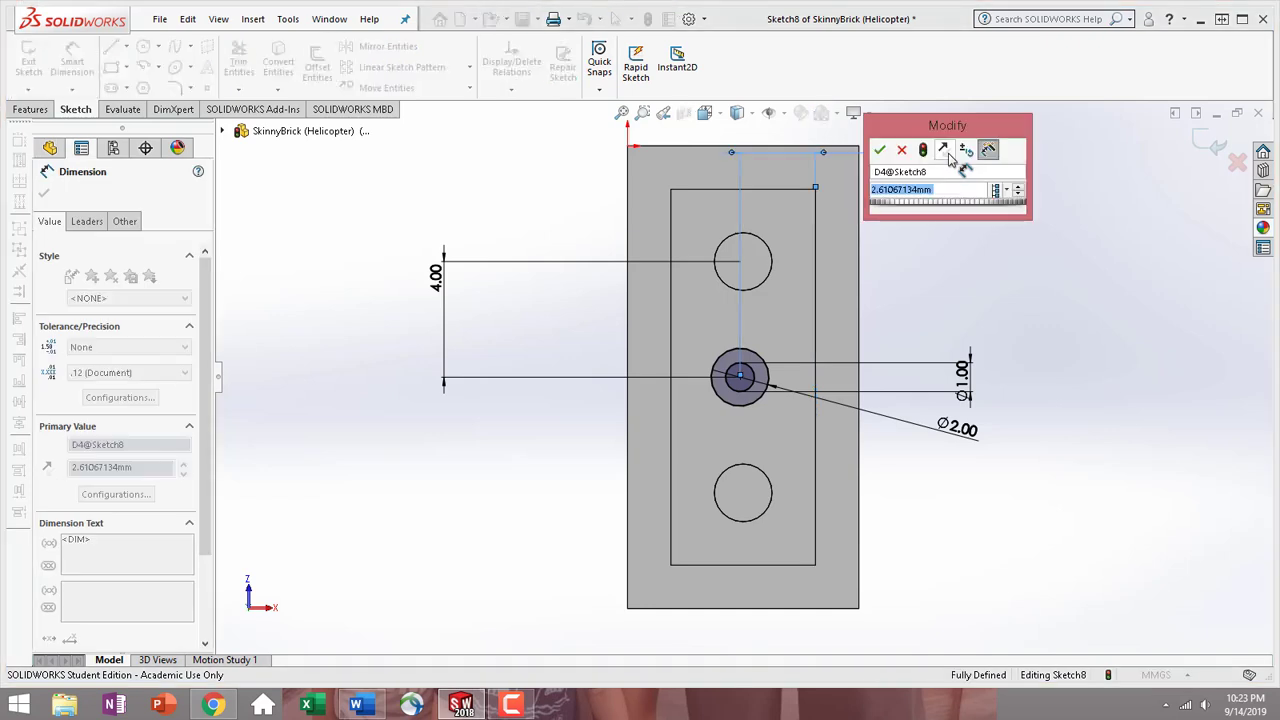
text(2.5)
key(Return)
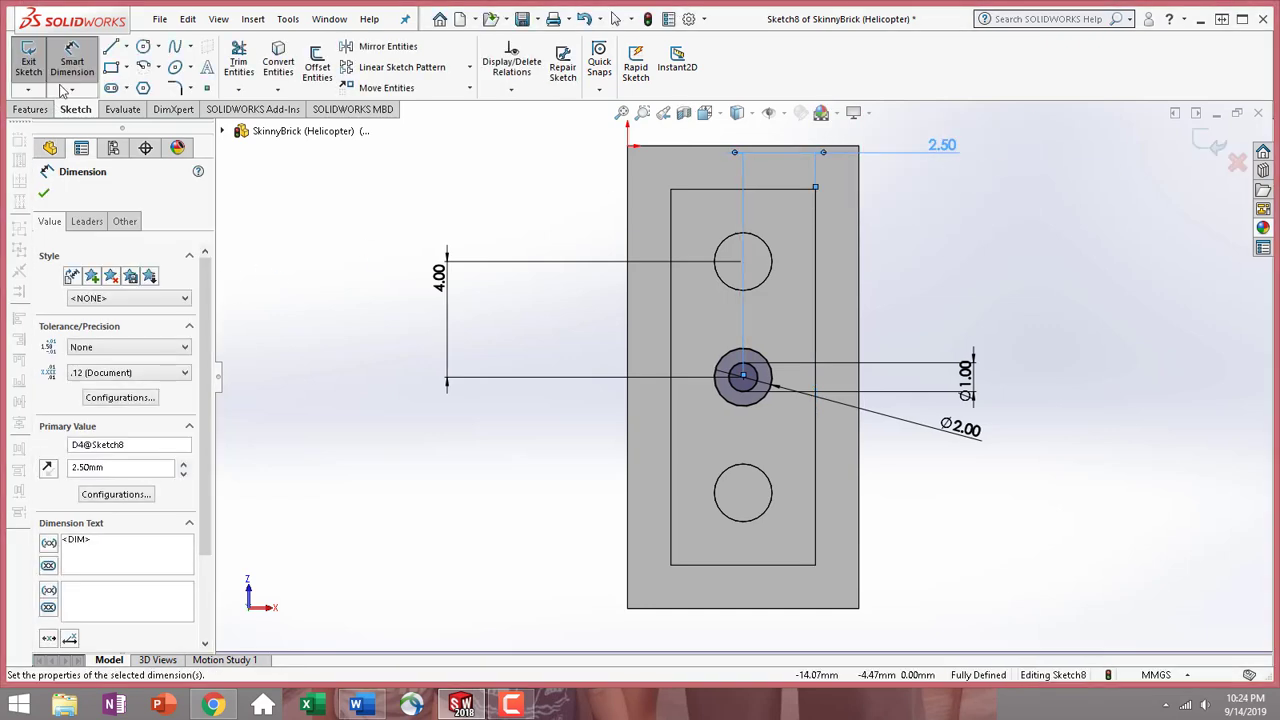
Extrude the ring sketch as a hollow post with the Up To Surface end condition, ending at the brick's bottom rim face
click(33, 111)
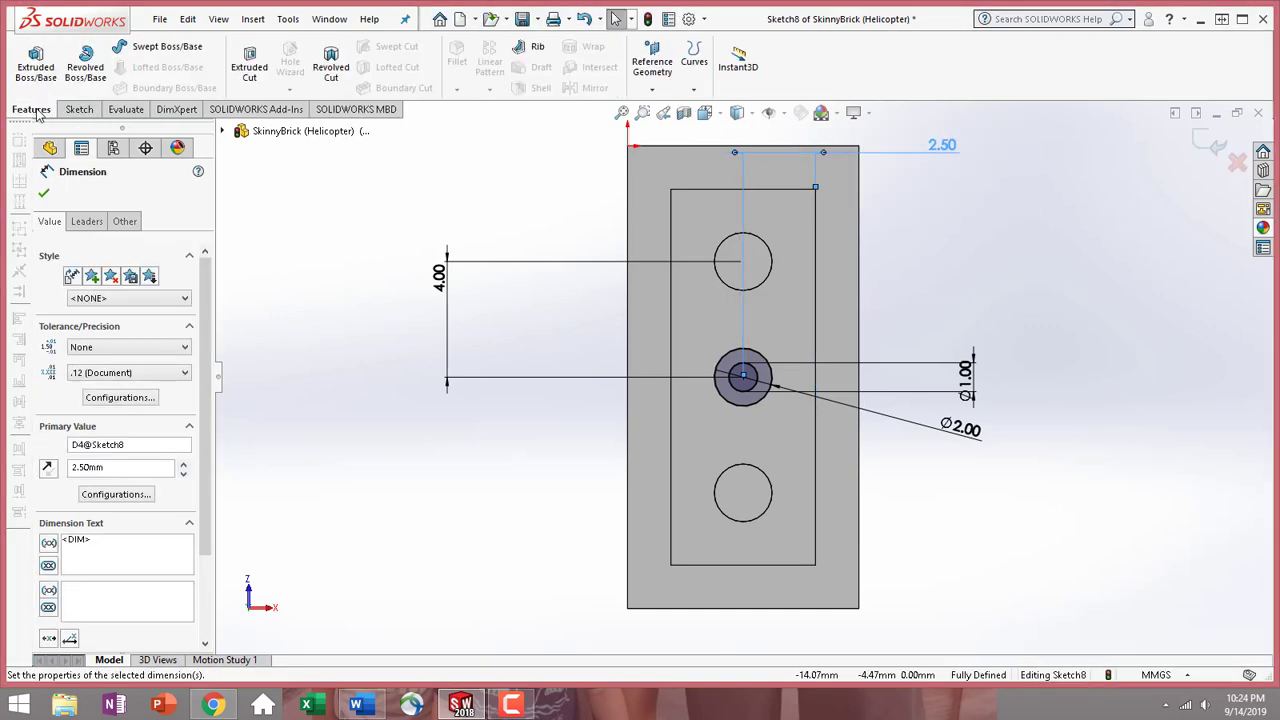
click(38, 64)
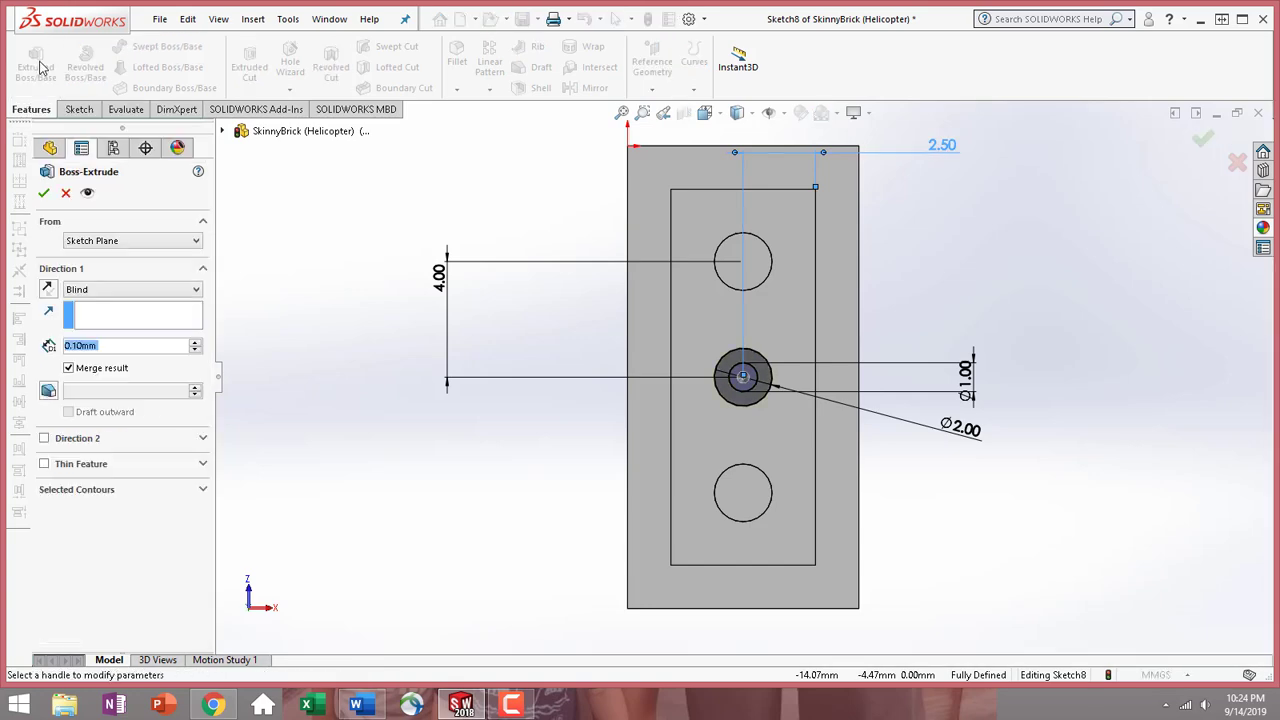
click(136, 289)
click(95, 335)
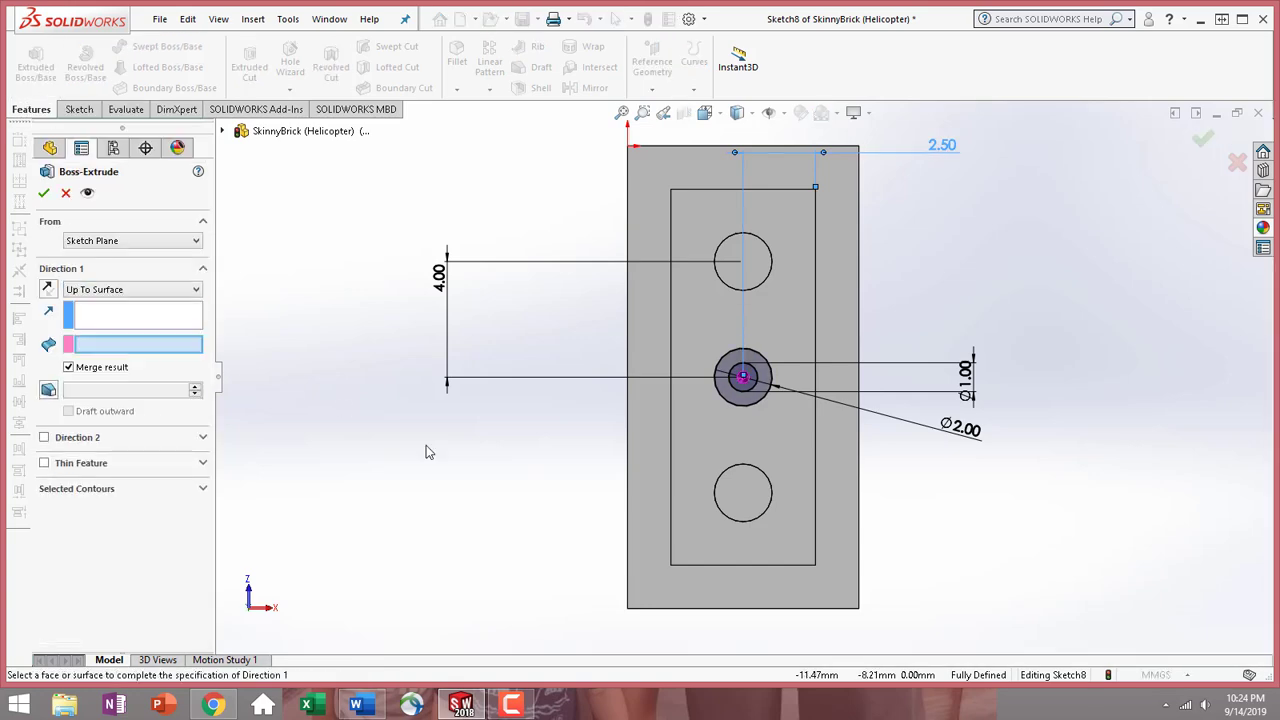
middle_drag(426, 449, 346, 451)
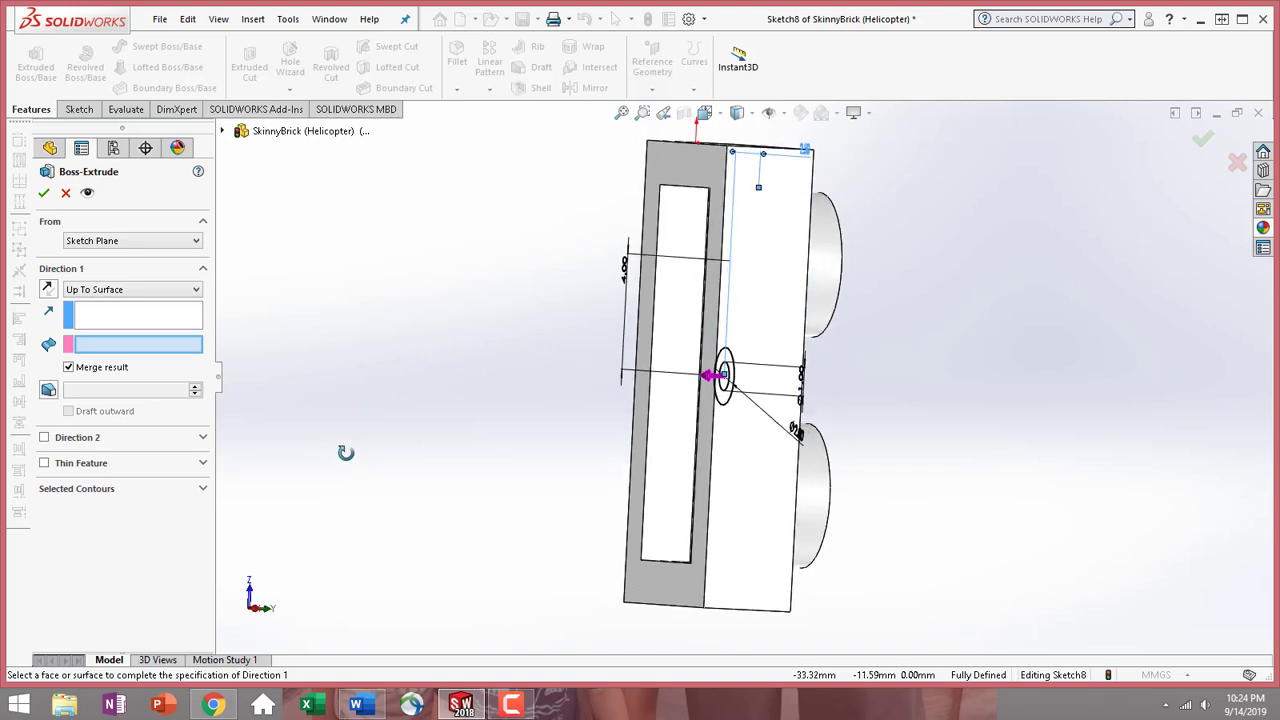
click(666, 591)
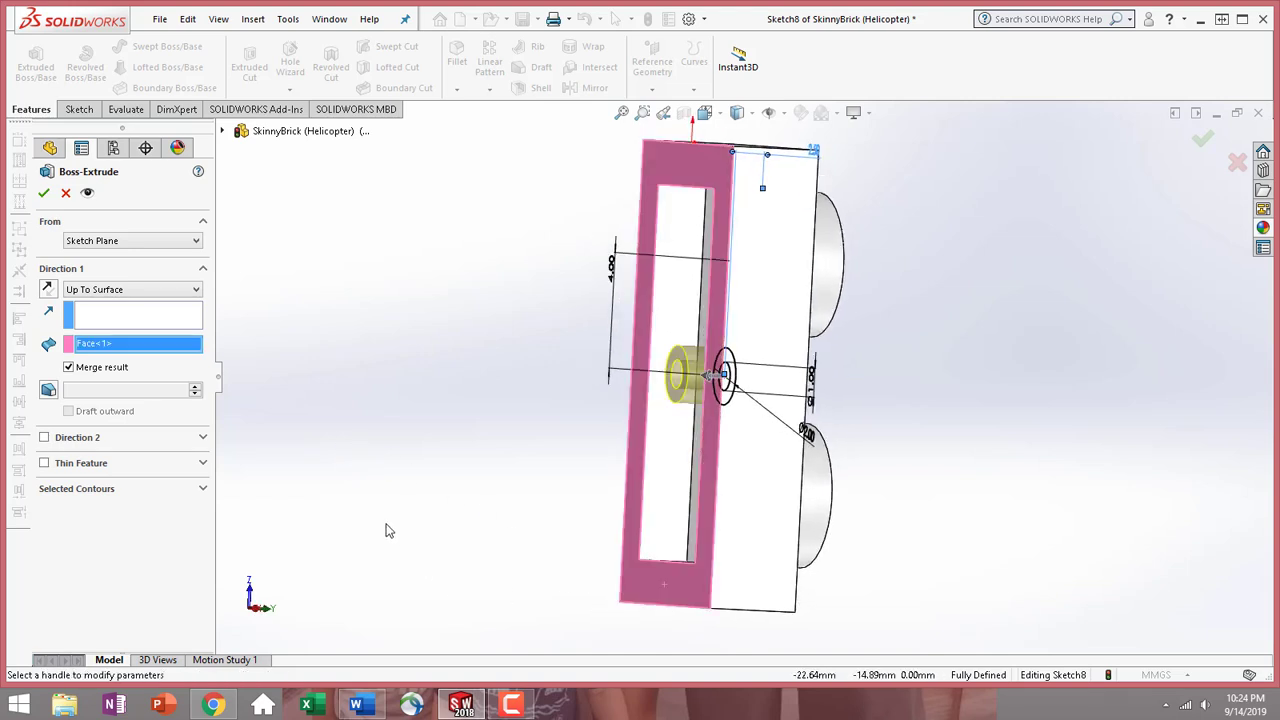
click(43, 193)
Recolour the whole Flat Brick part grey using a standard palette swatch
middle_drag(1157, 569, 1131, 566)
click(787, 388)
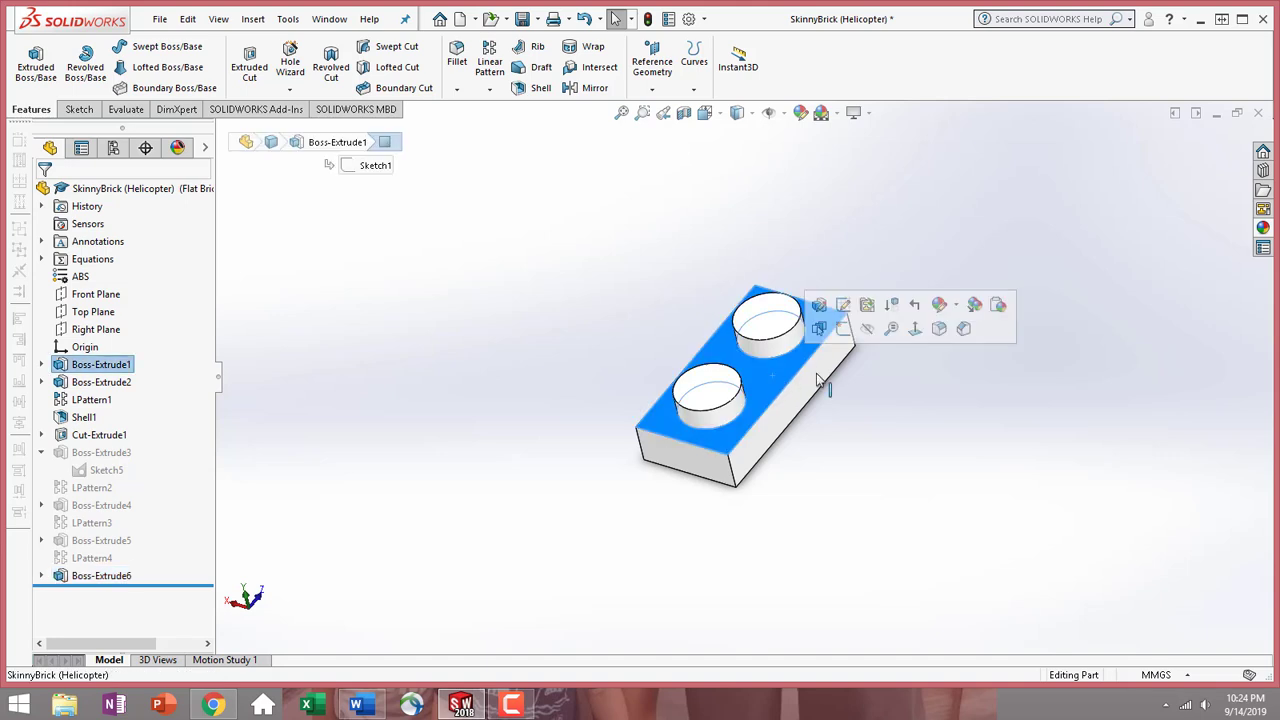
click(940, 306)
click(985, 392)
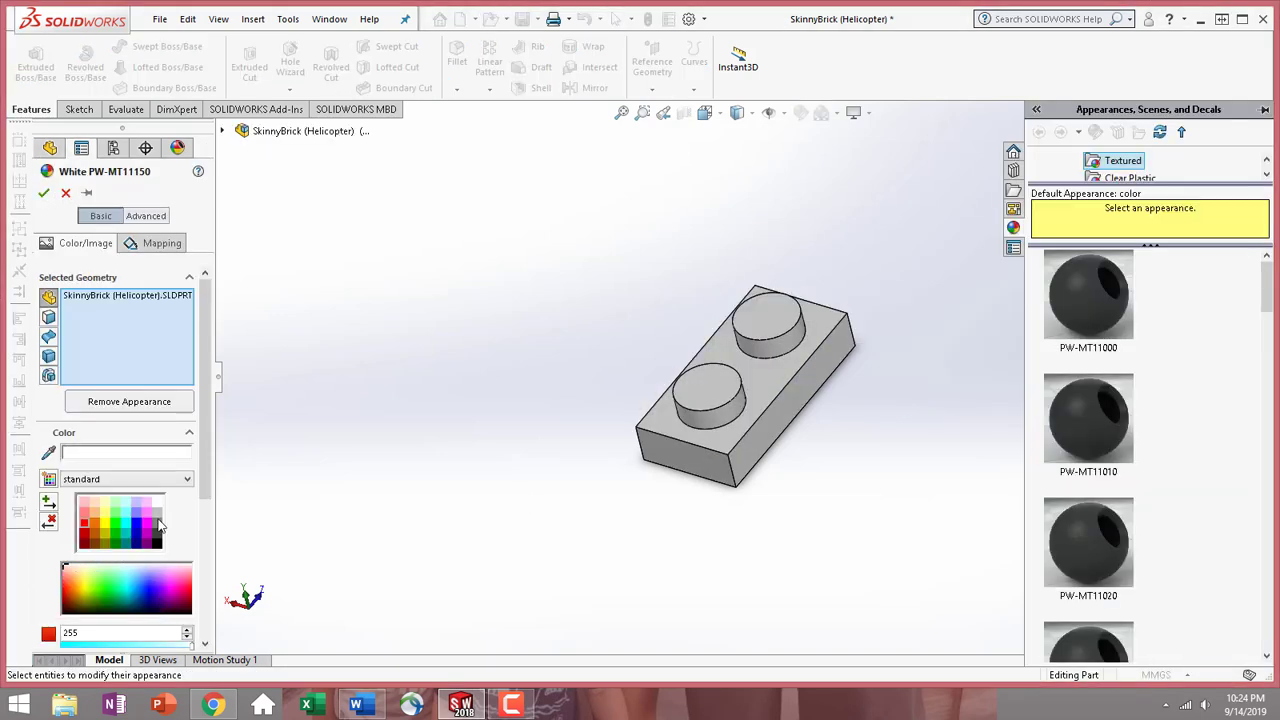
click(157, 514)
click(43, 193)
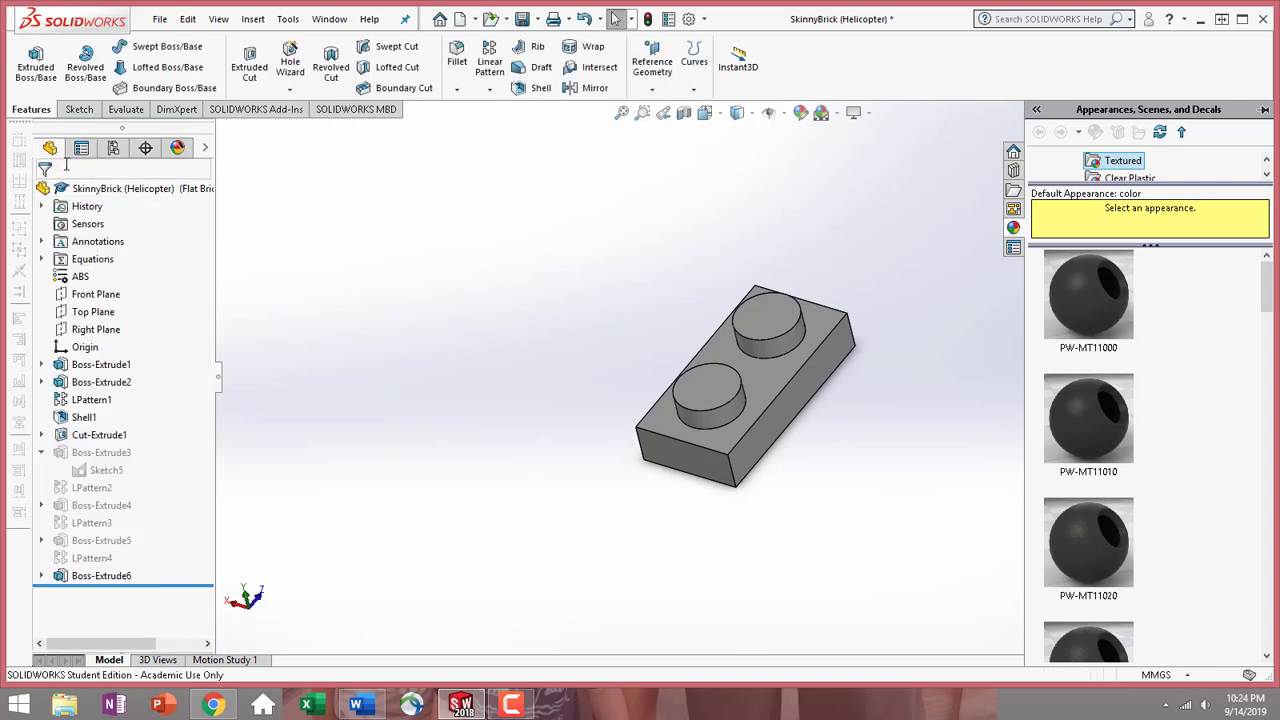
Save the SkinnyBrick (Helicopter) part
click(187, 19)
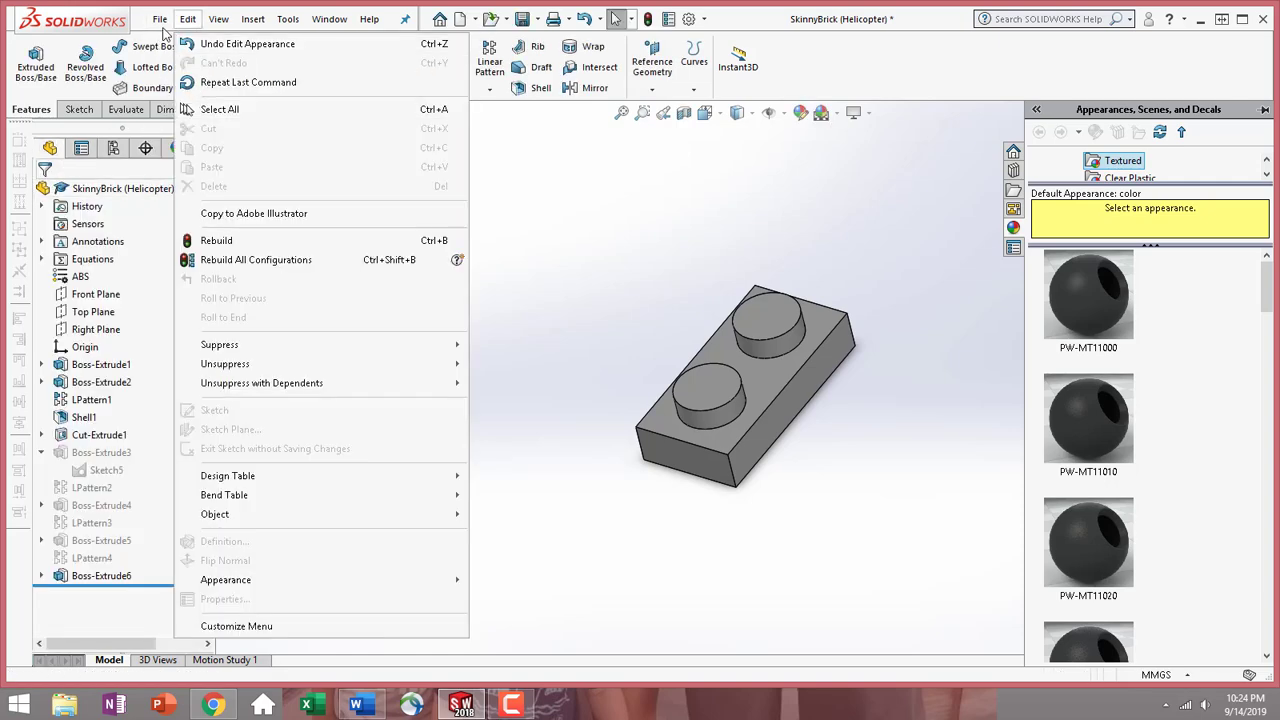
mouse_move(160, 20)
click(197, 198)
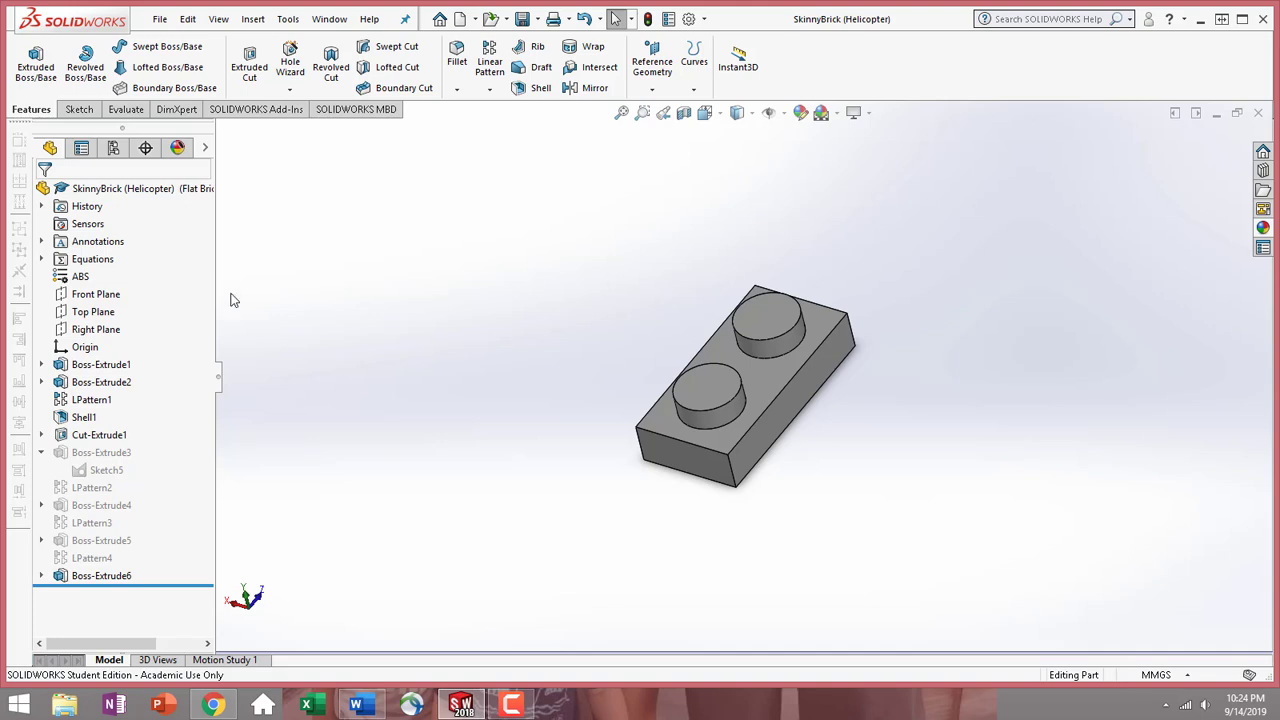
Activate configurations 302001, 302021 and 302121 in turn to check each brick's size and colour
click(114, 150)
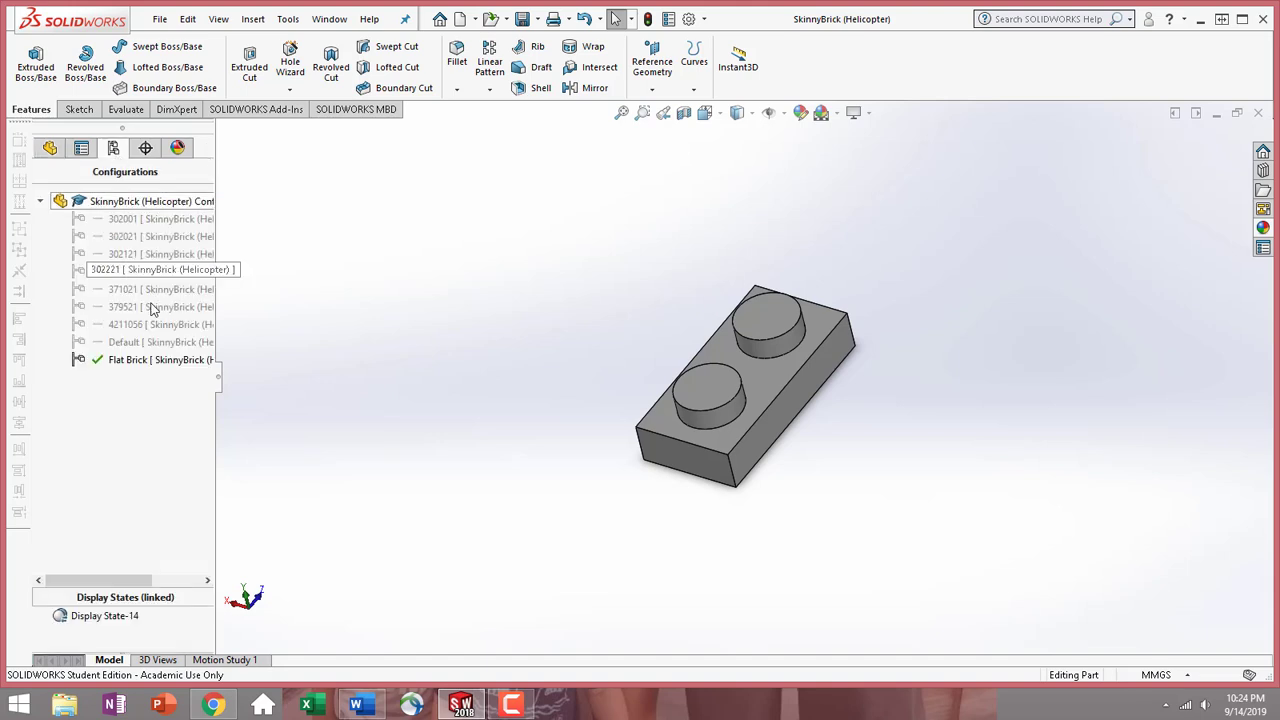
double_click(163, 218)
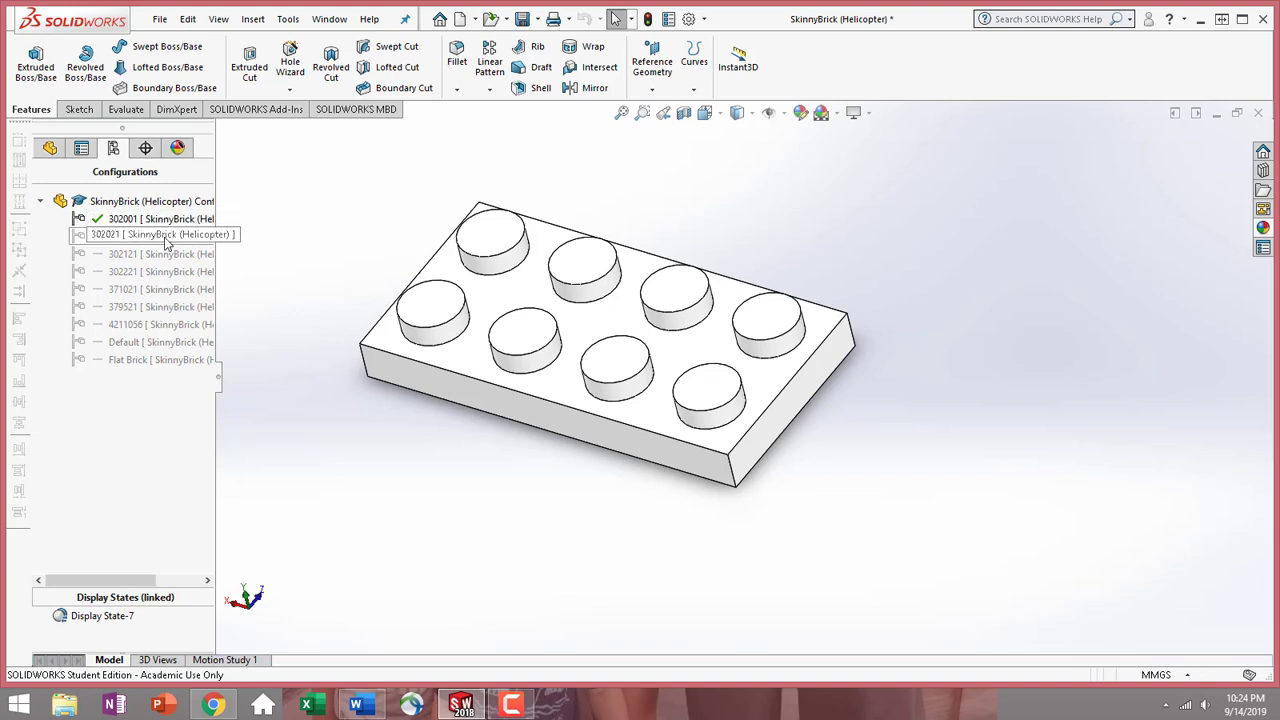
double_click(163, 235)
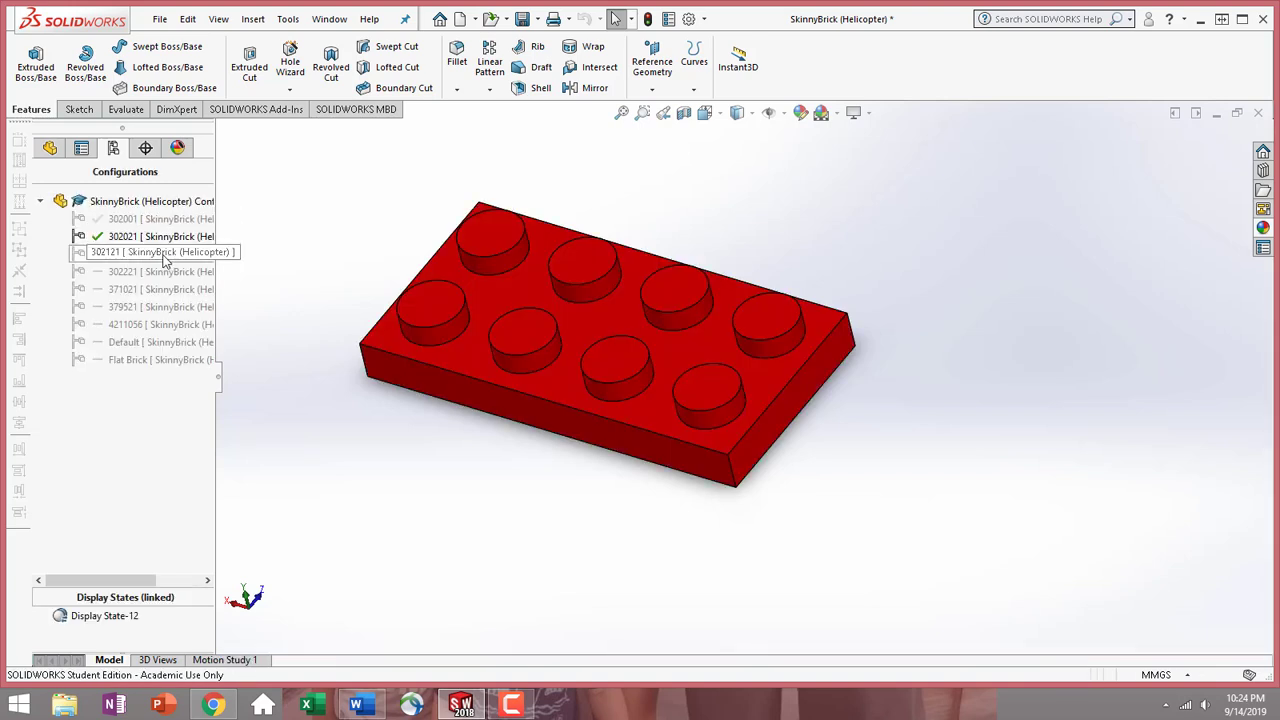
double_click(162, 253)
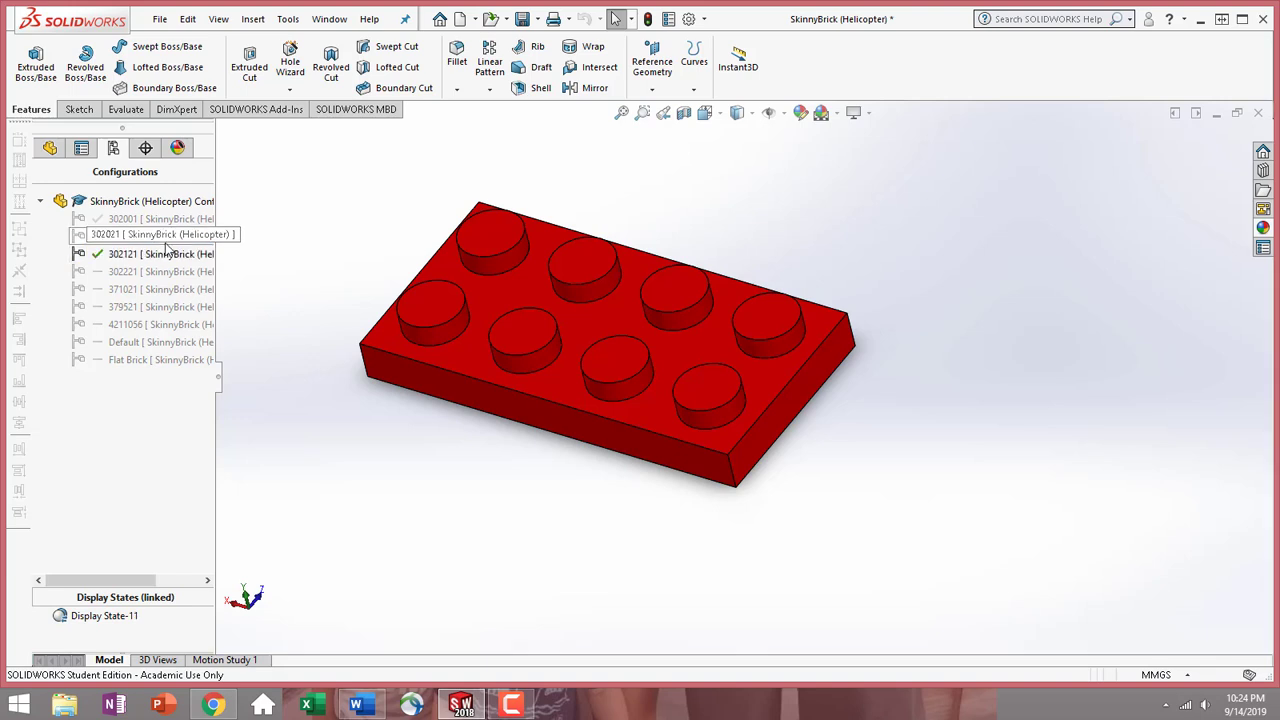
Activate configuration 302021 and rebuild the part so the brick updates to that configuration's size
double_click(163, 236)
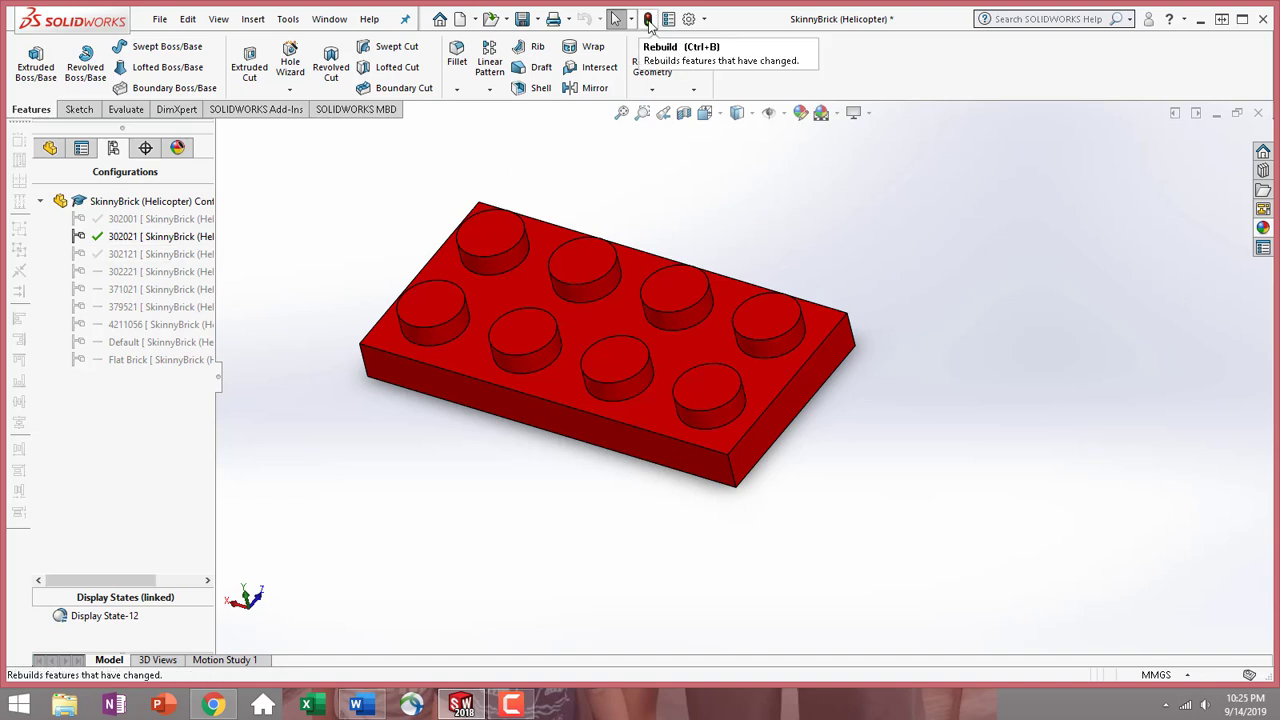
click(648, 21)
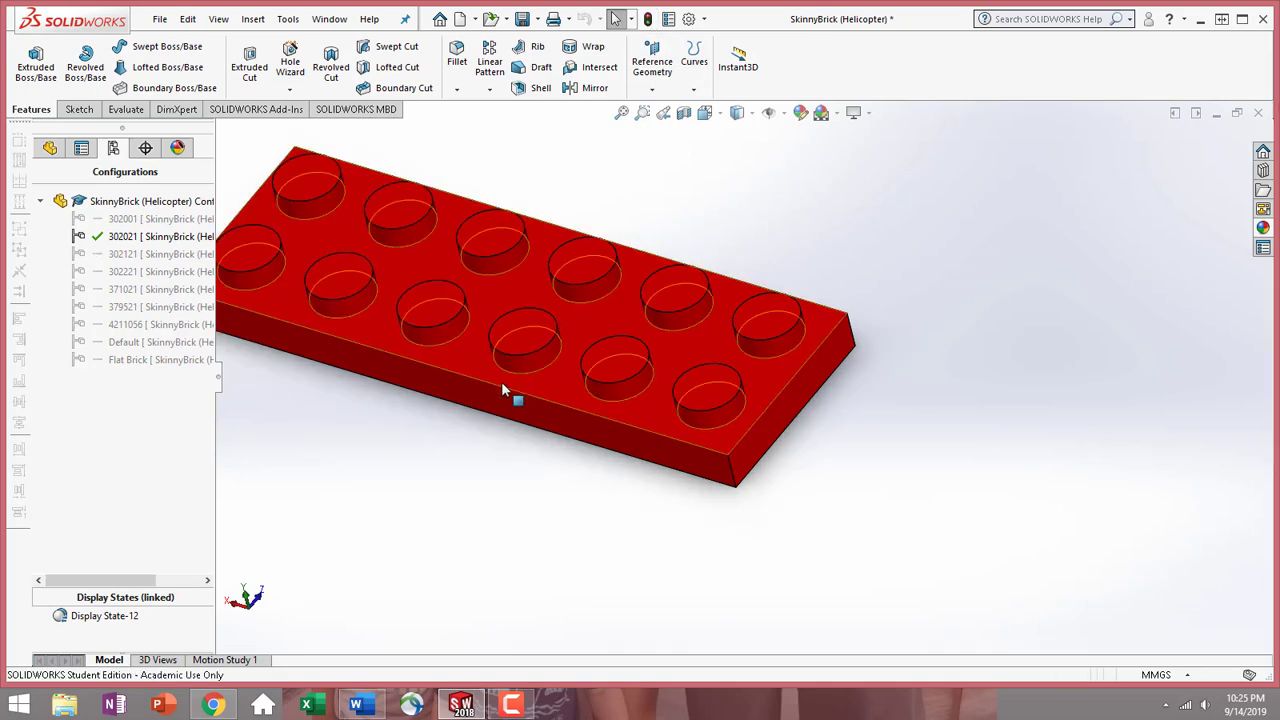
Activate configurations 302121, 302221, 371021, 379521, 4211056, Default and Flat Brick in turn to check size and colour, ending on the part's feature tree
double_click(135, 254)
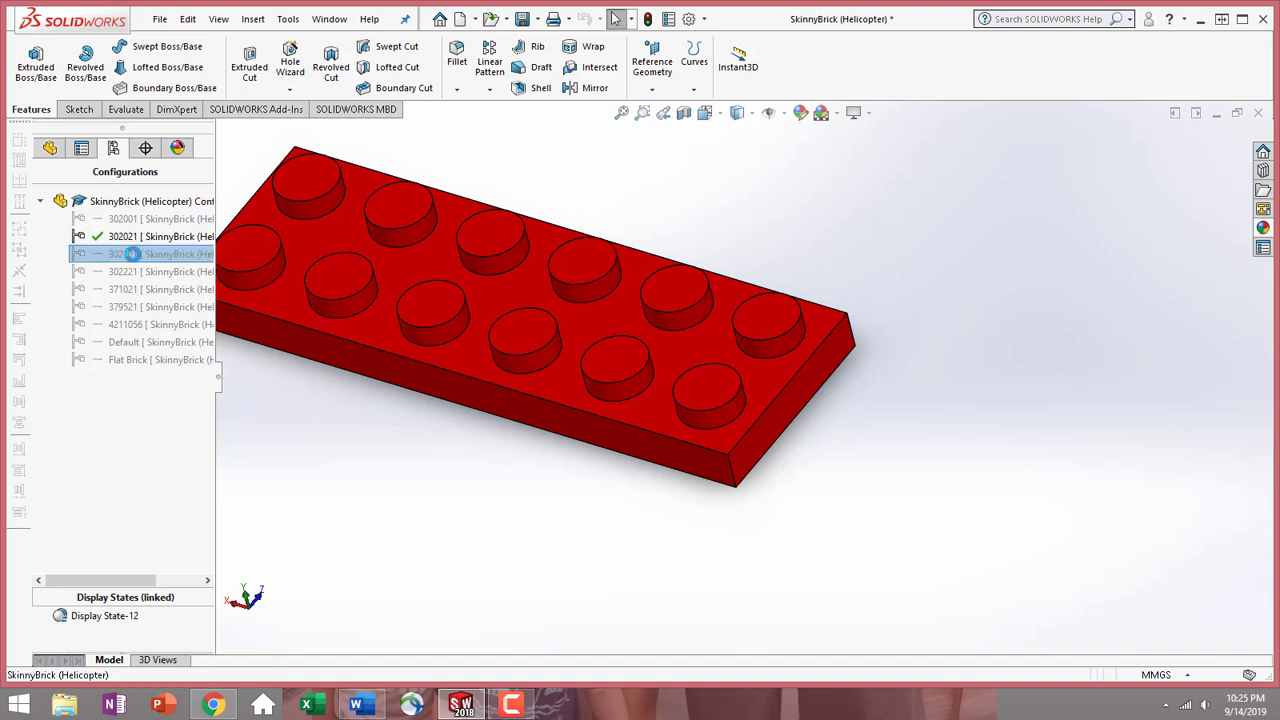
double_click(133, 273)
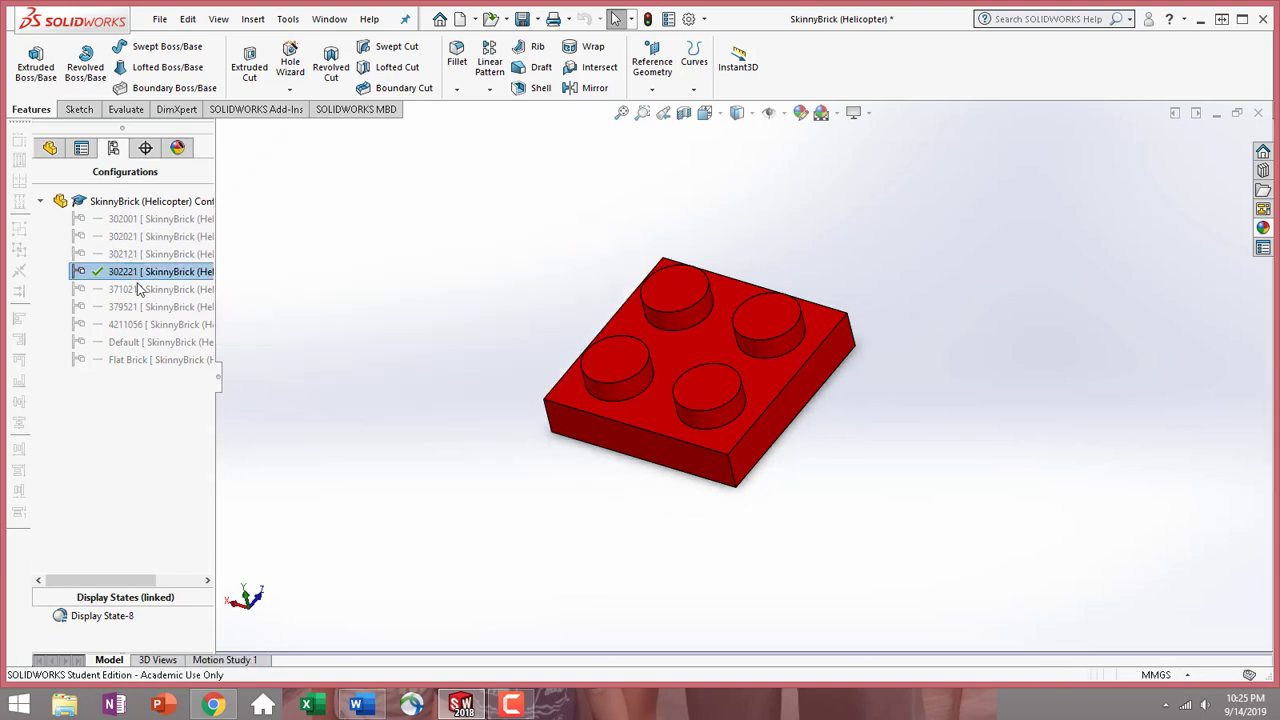
double_click(140, 290)
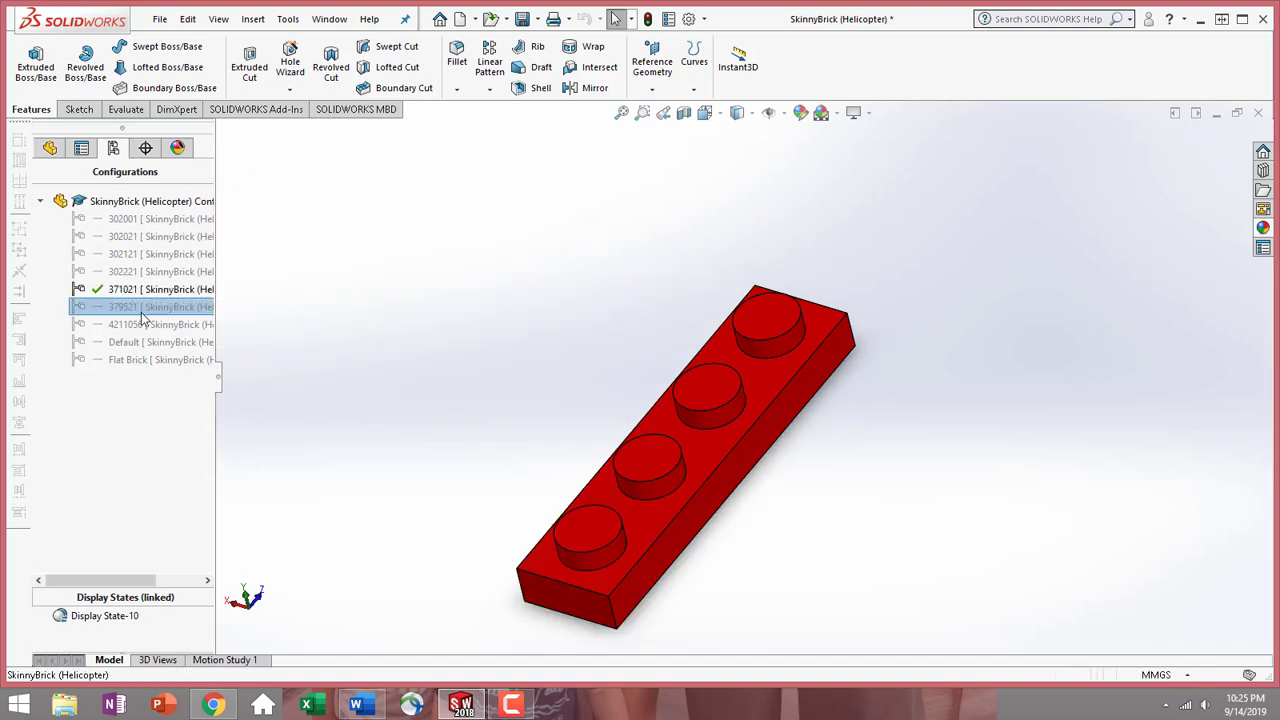
double_click(140, 308)
double_click(137, 324)
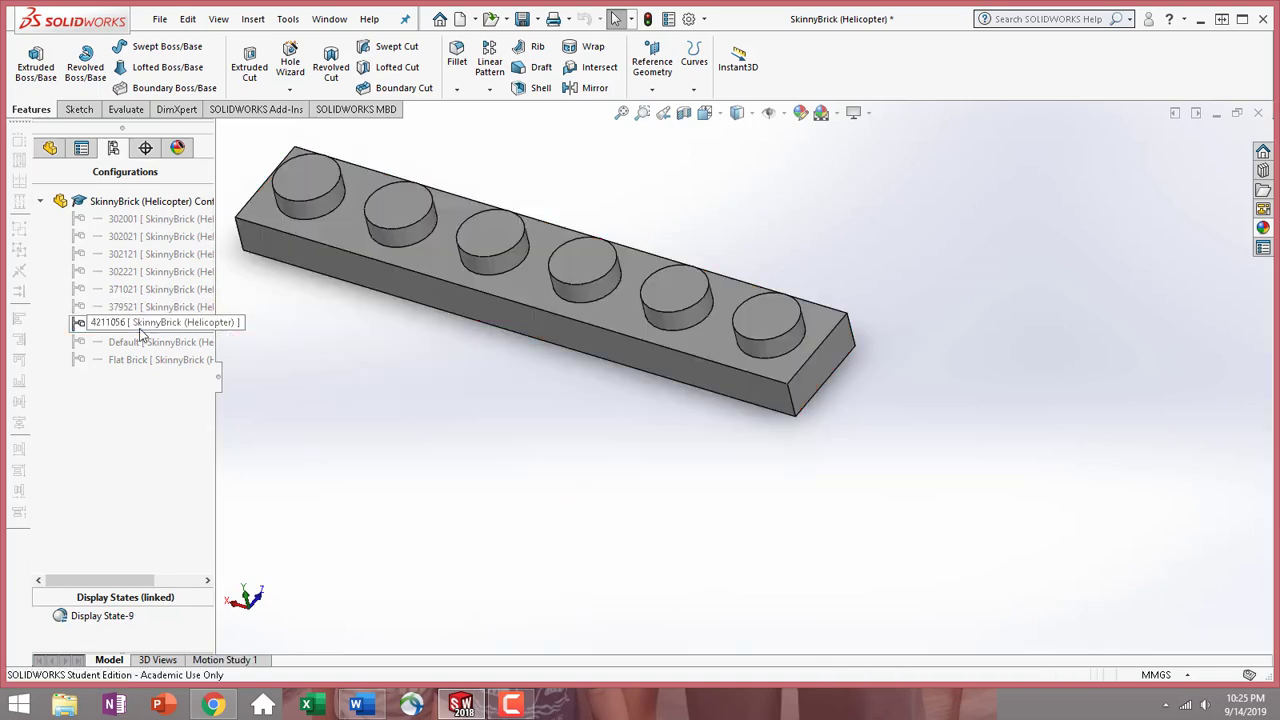
double_click(142, 342)
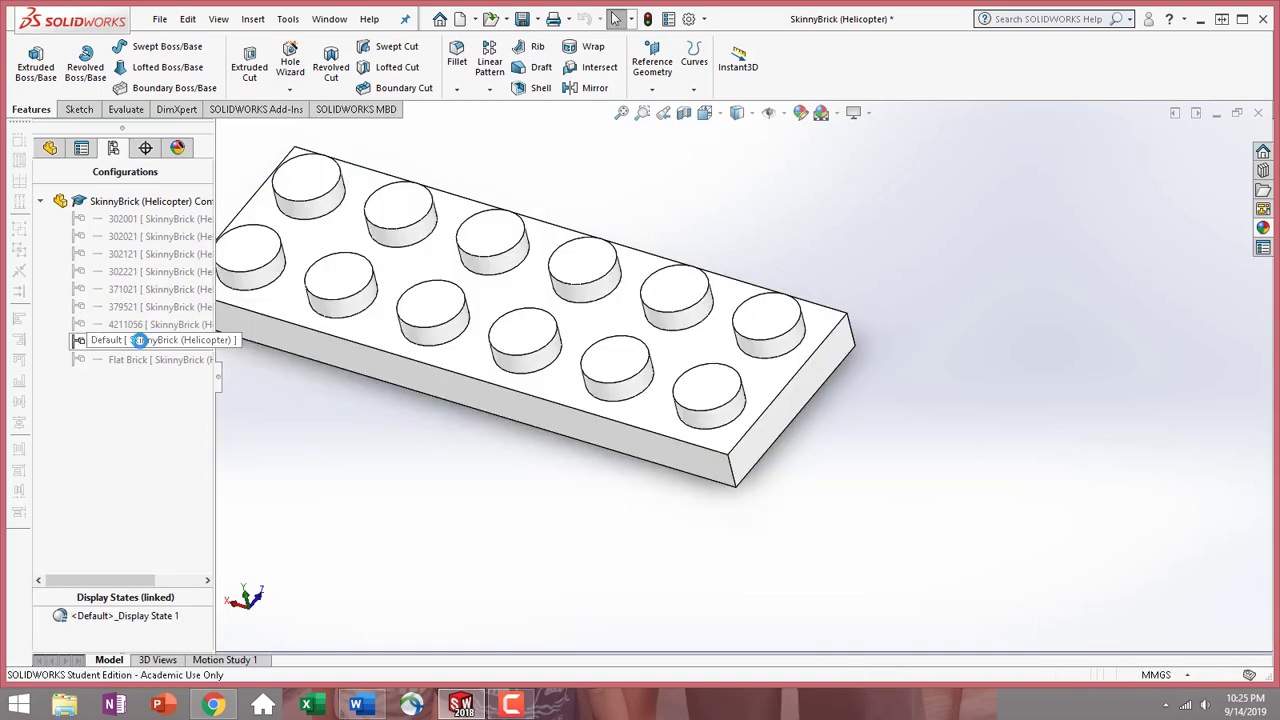
double_click(143, 359)
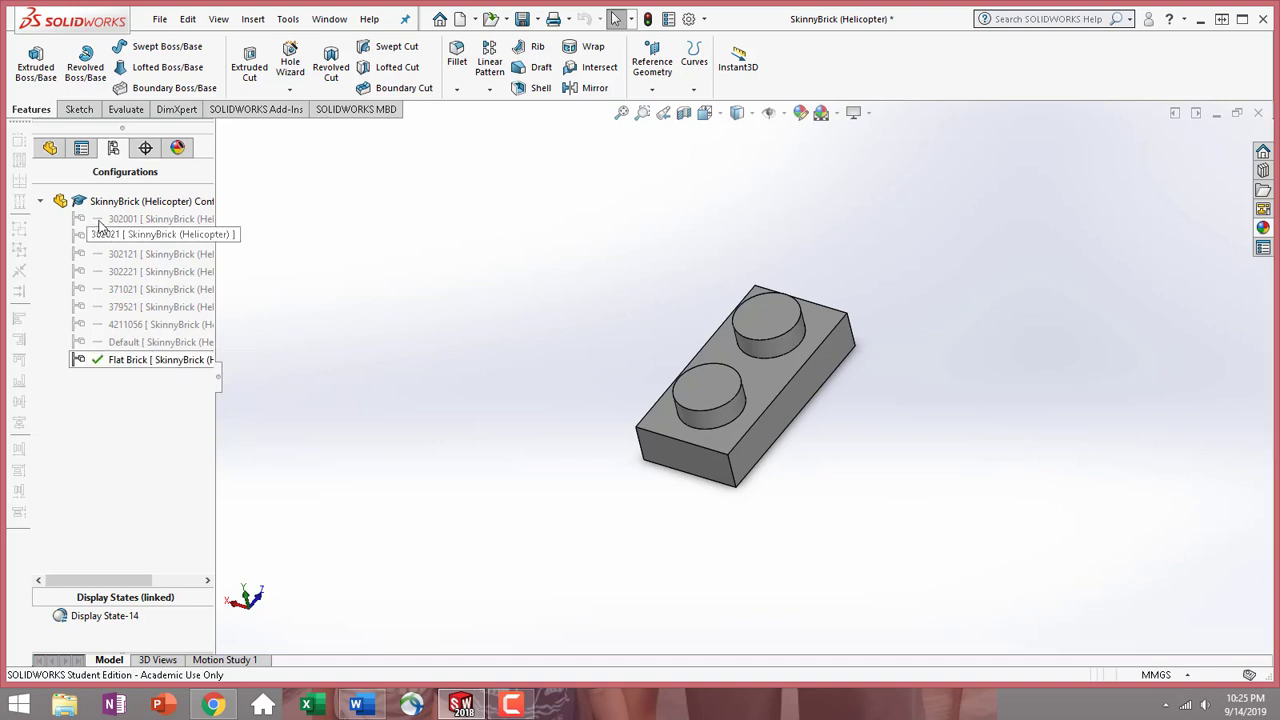
click(50, 148)
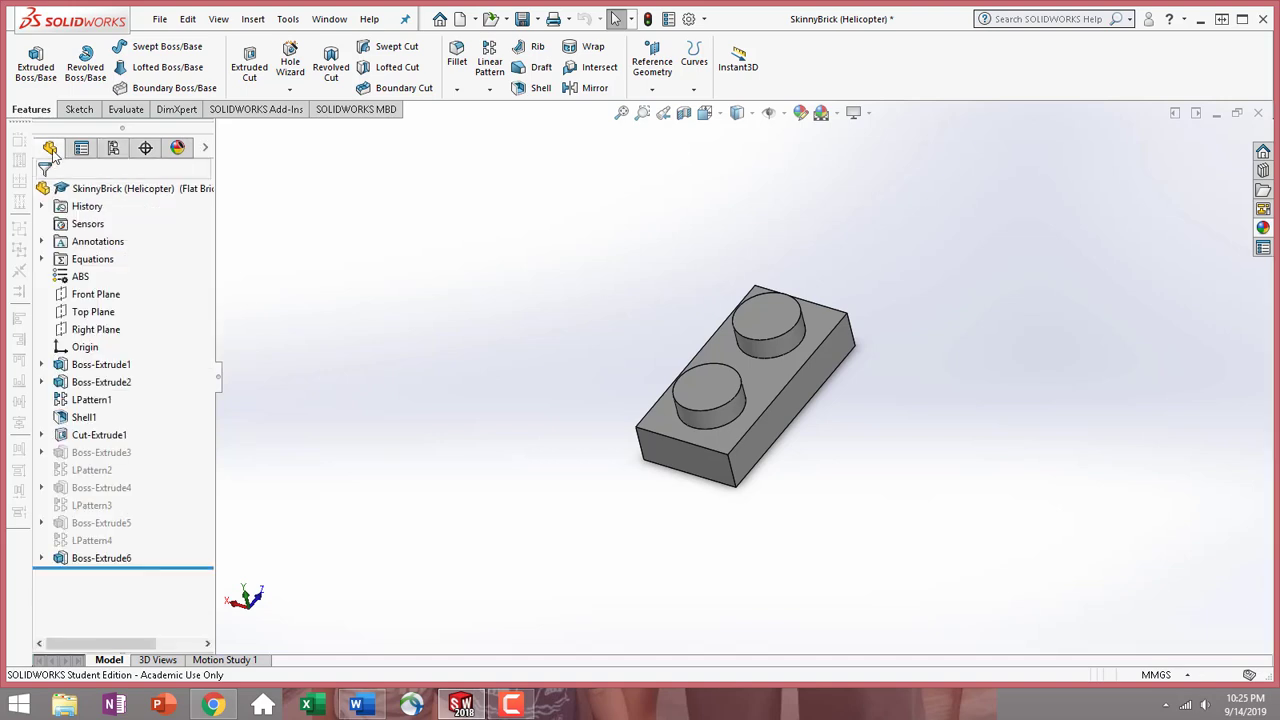